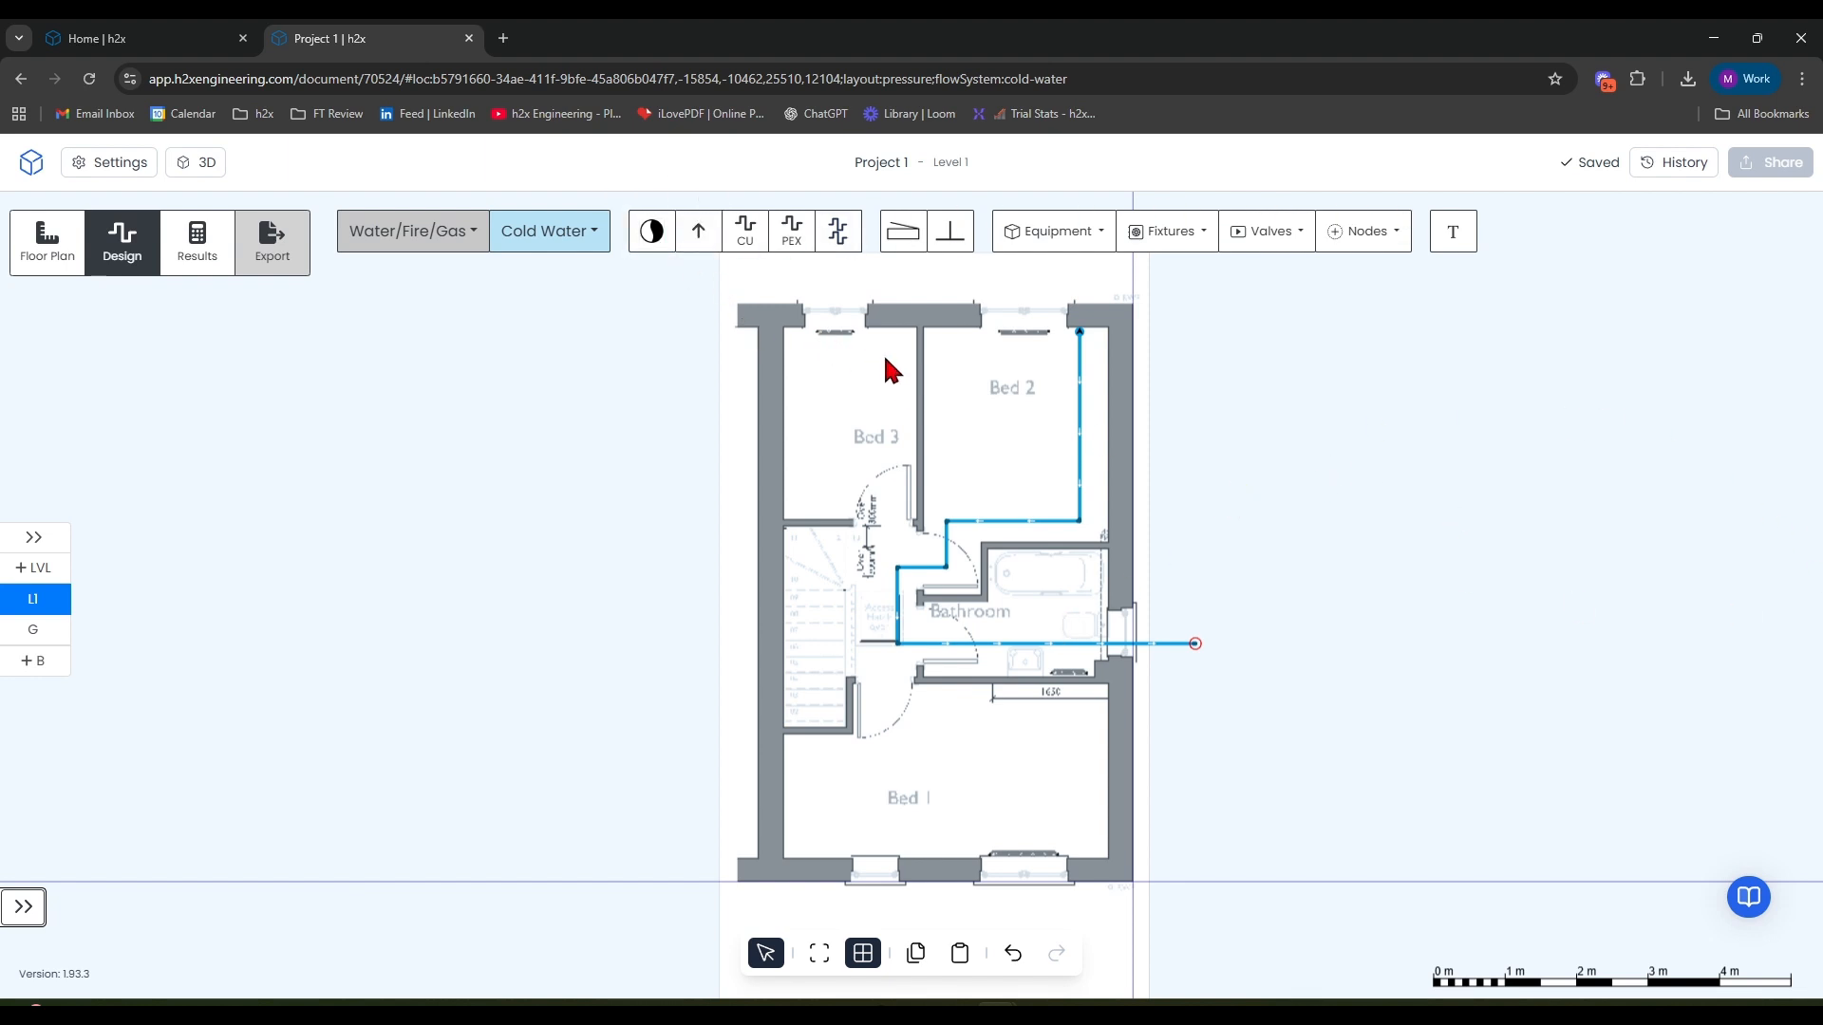
Step: Insert a WC fixture over the toilet's cistern in the Level 1 bathroom
left_click_drag(1384, 553, 1232, 475)
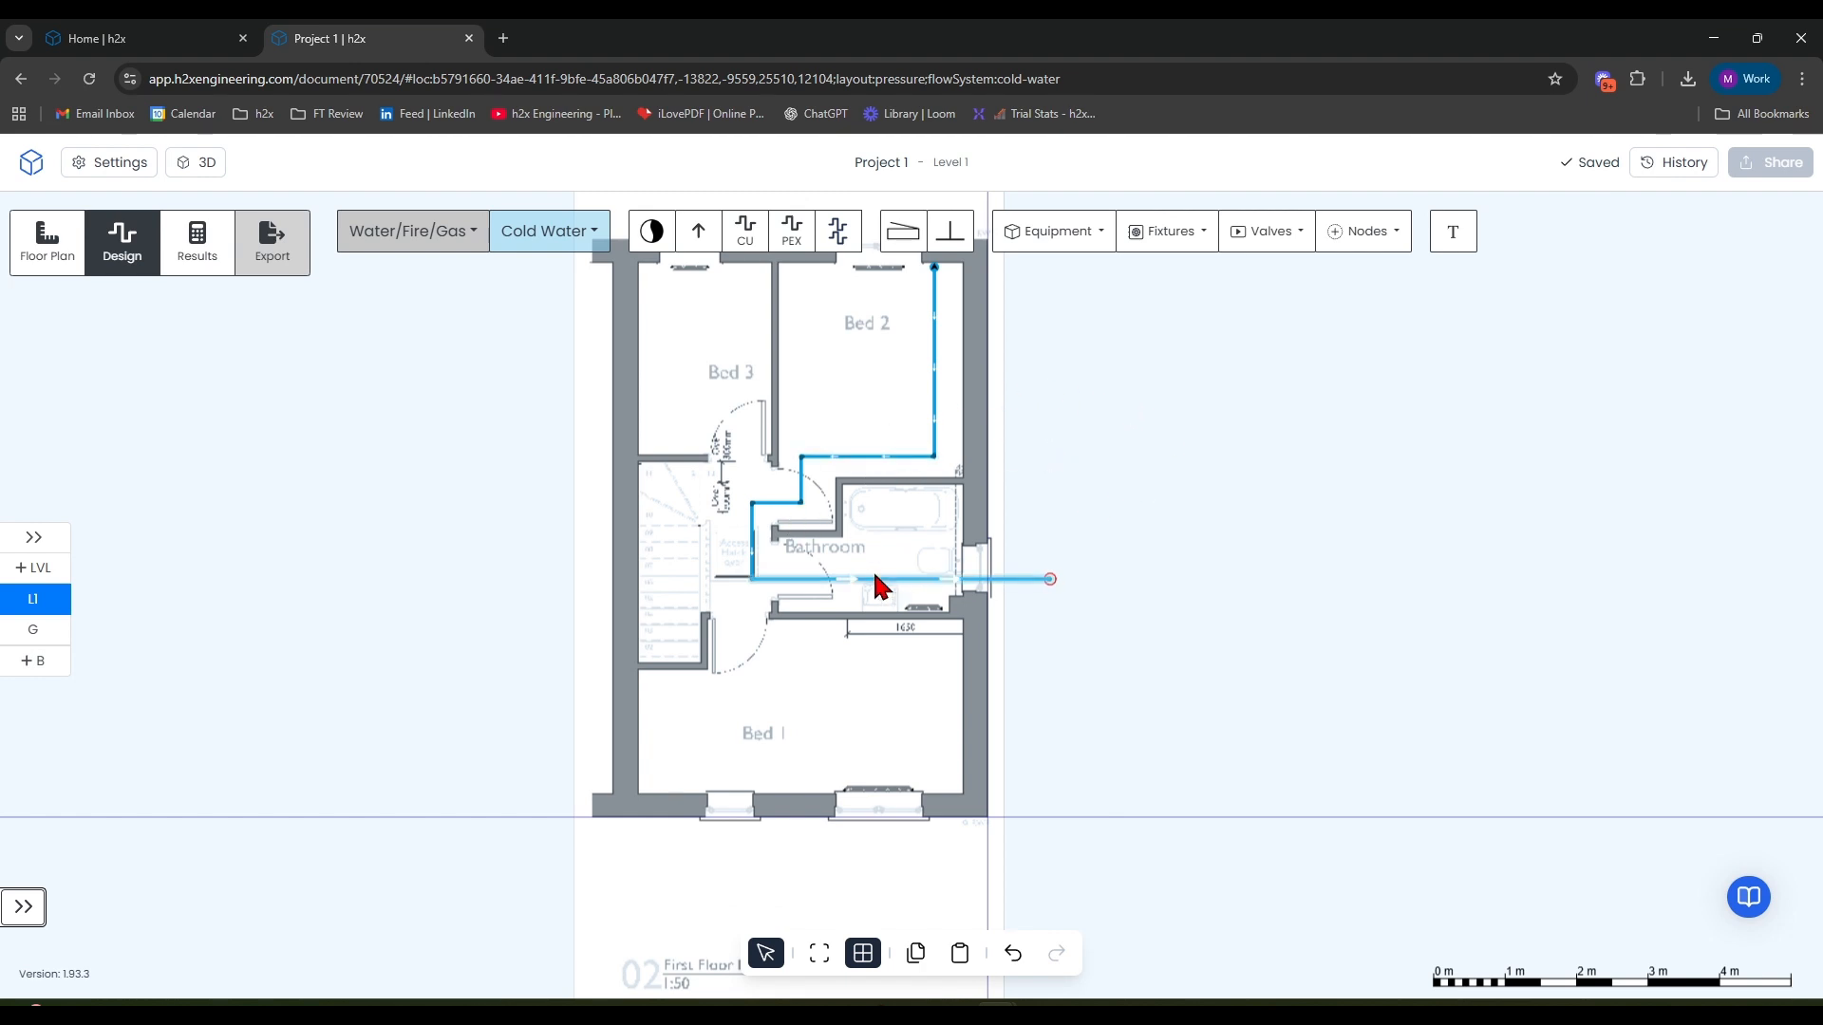
scroll(855, 564, "up", 4)
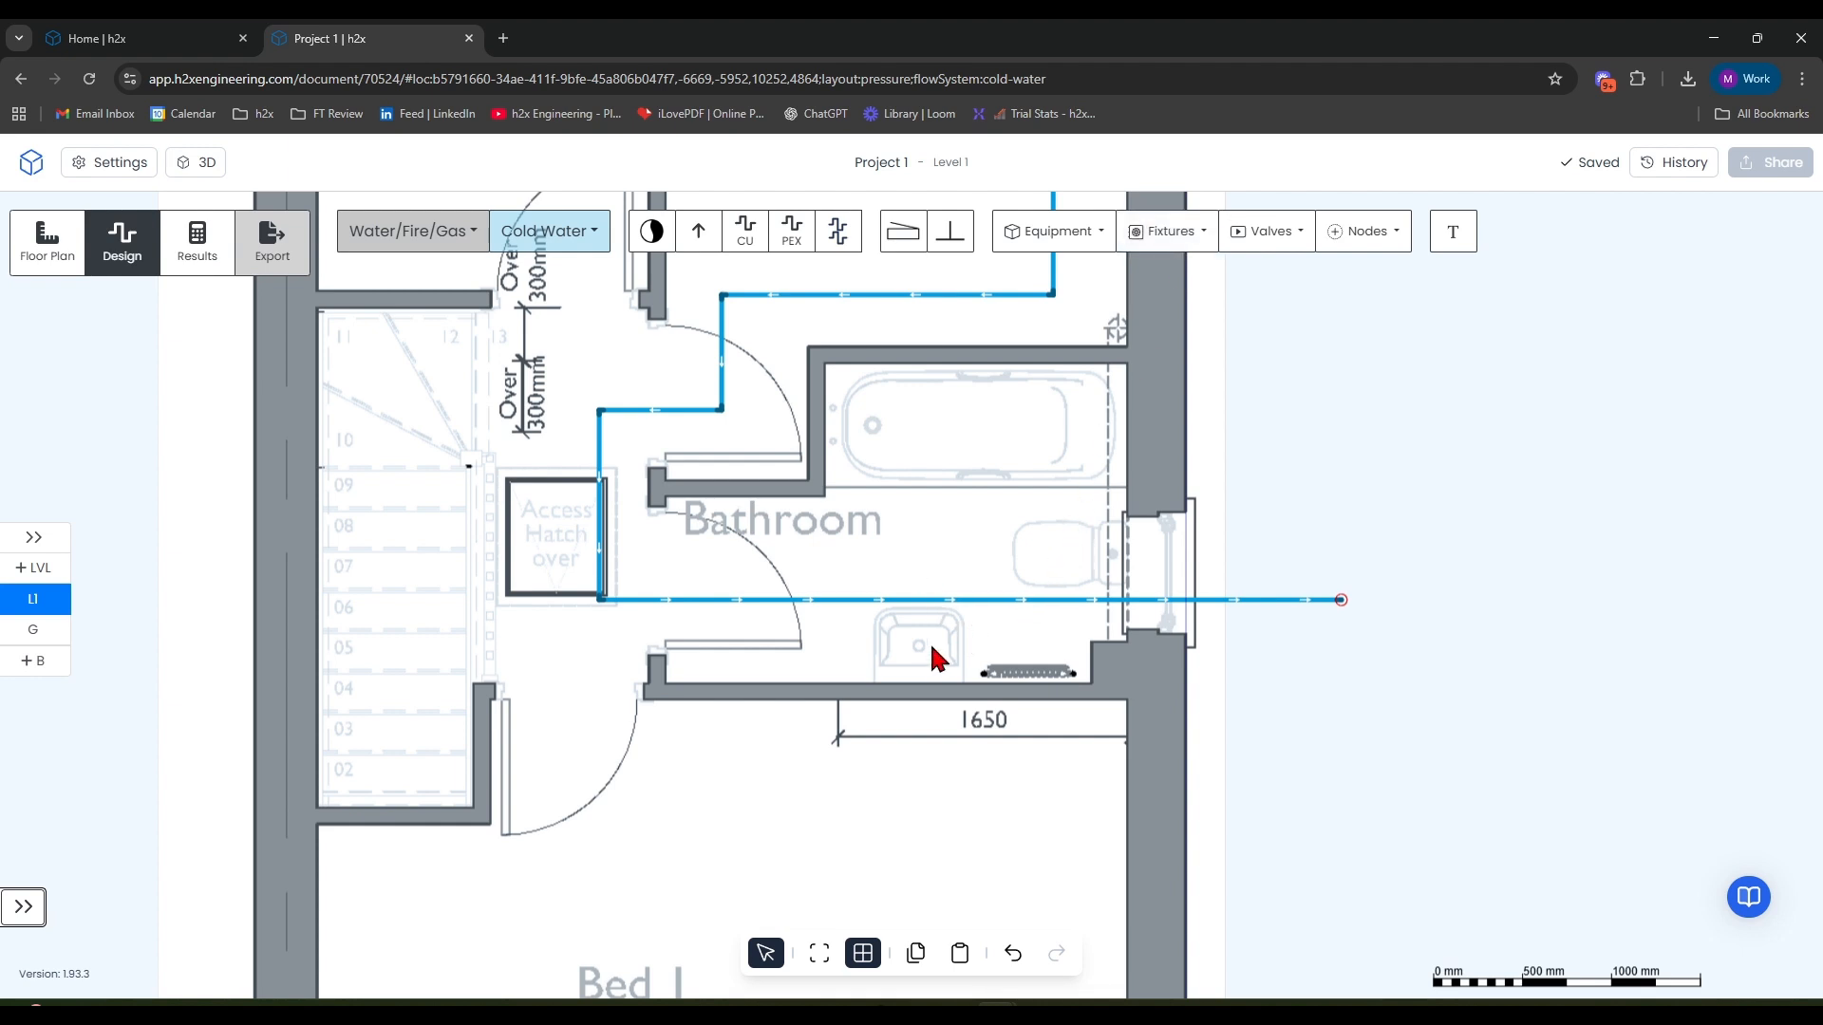
scroll(1386, 551, "right", 2)
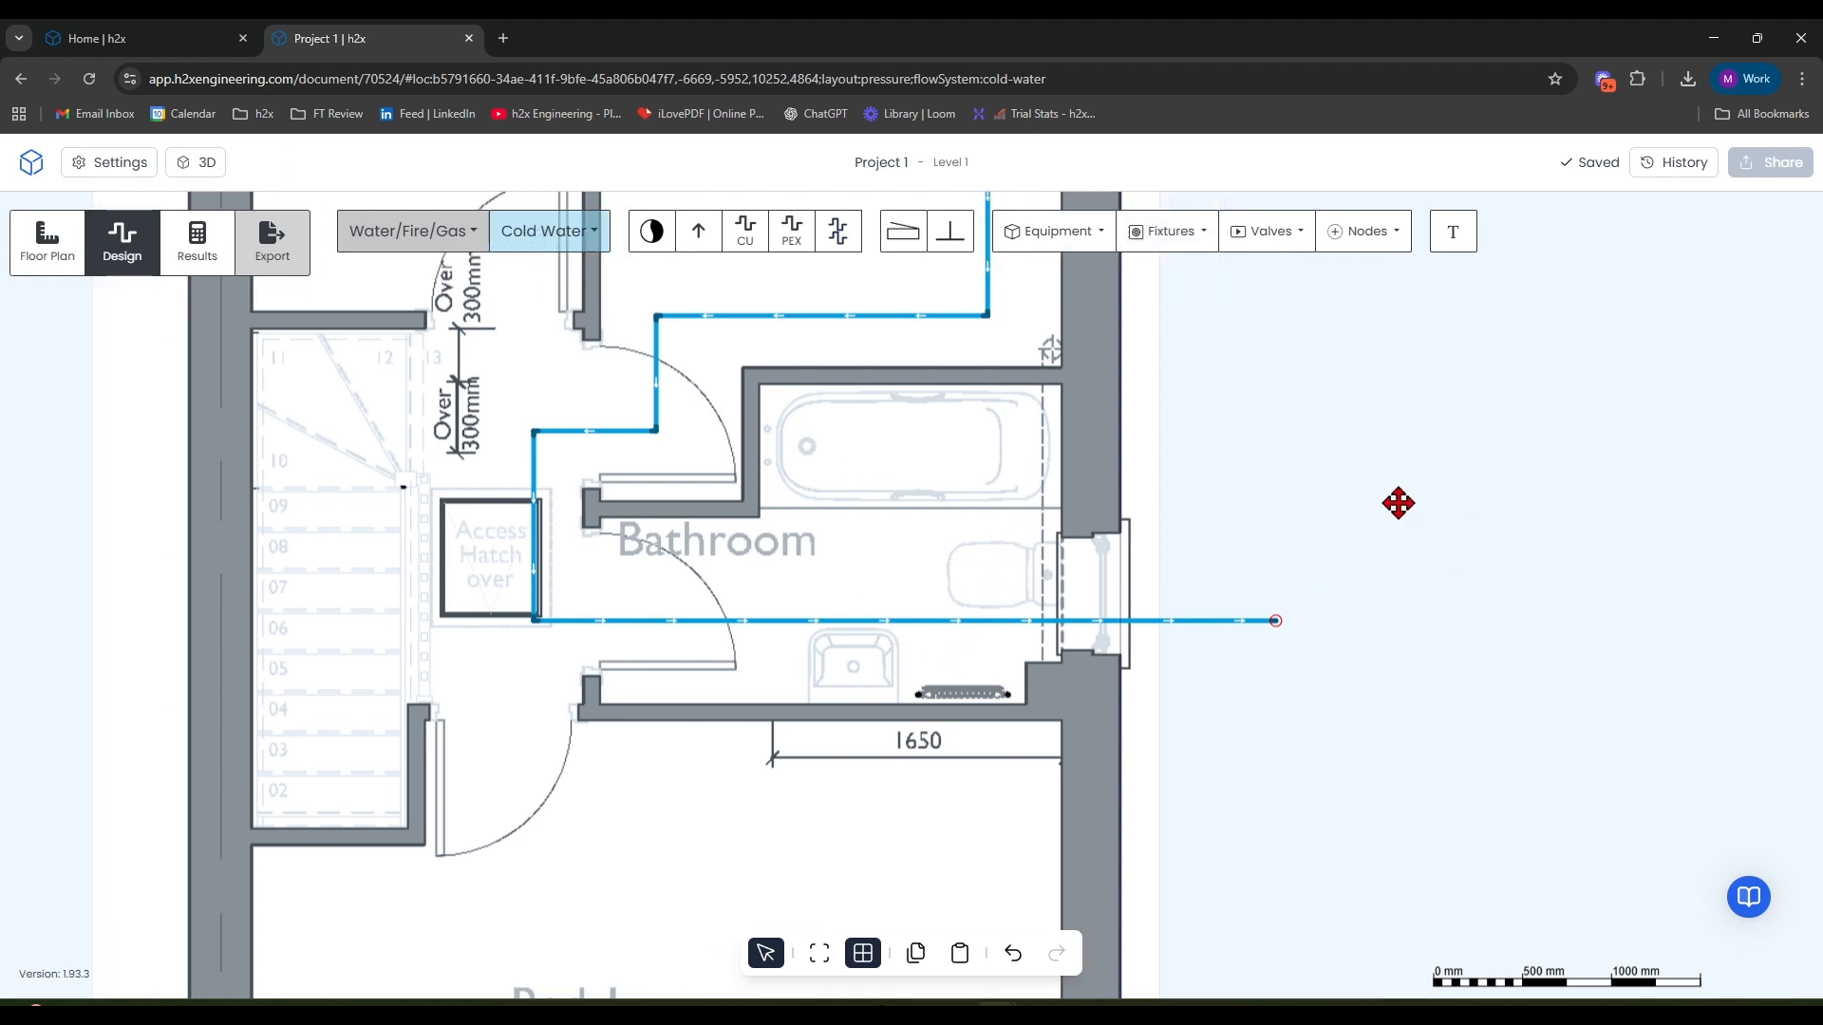
left_click(1187, 237)
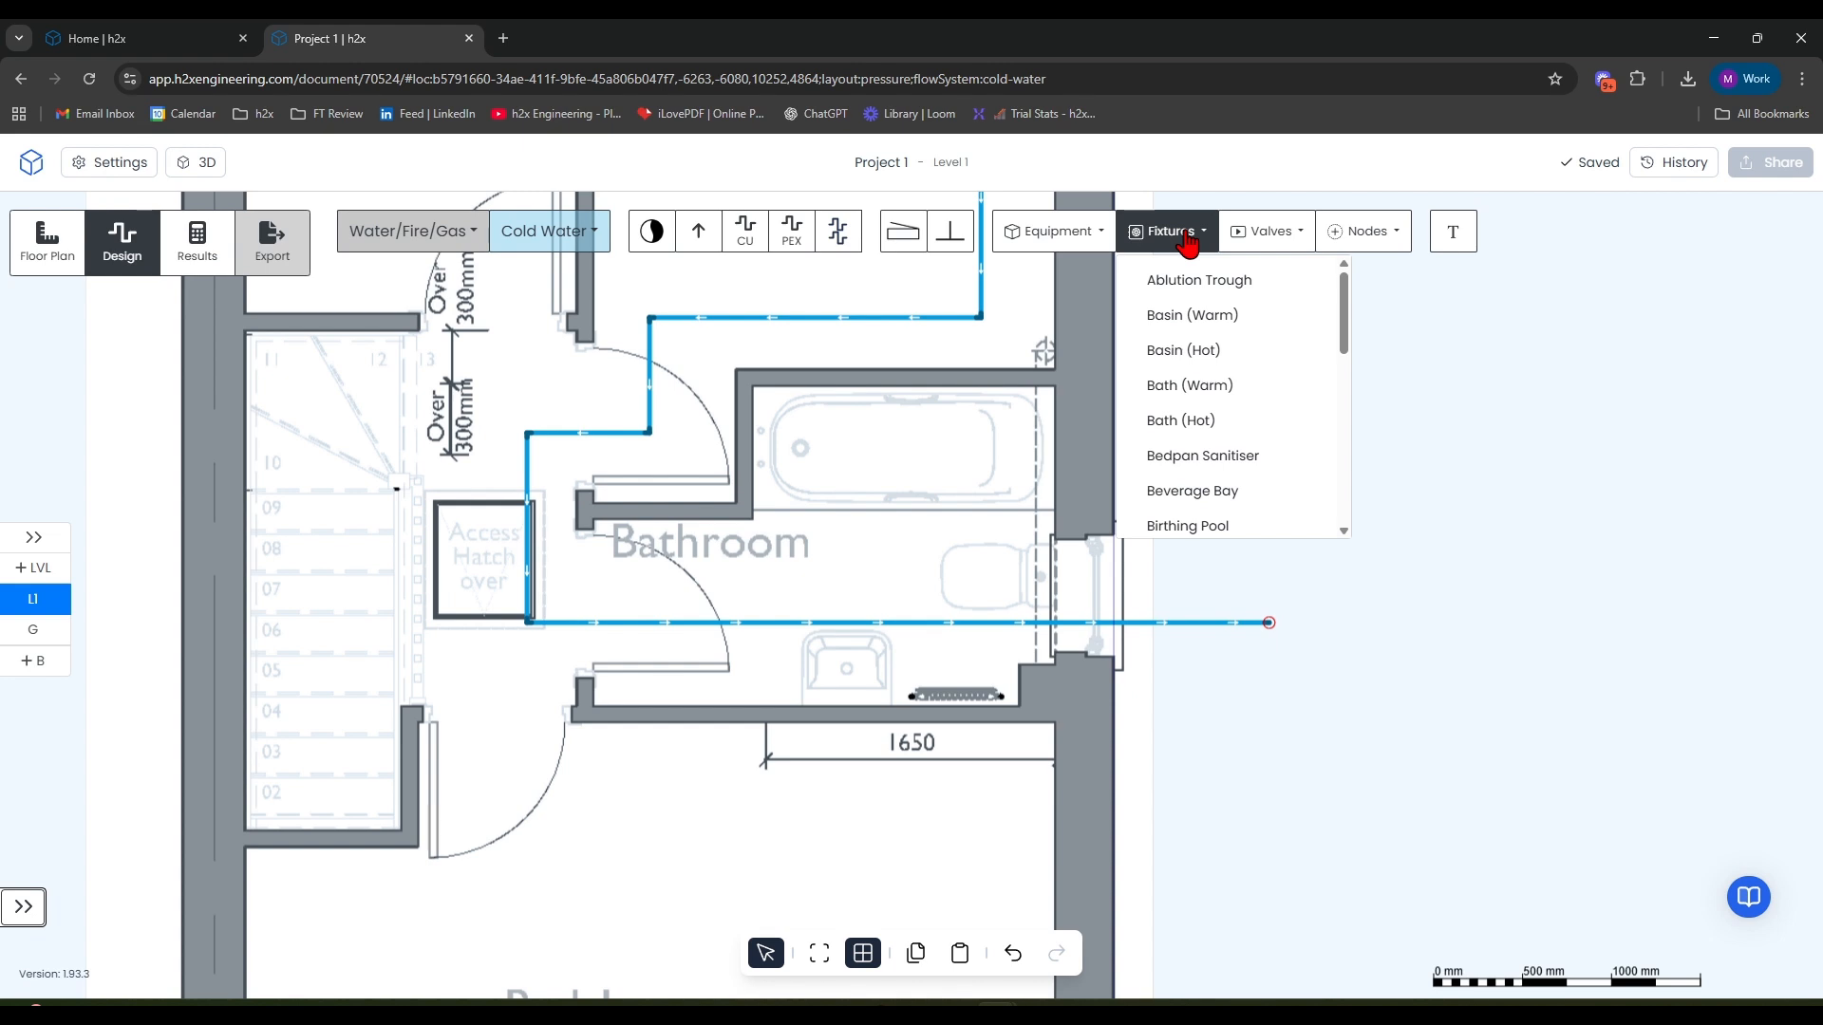
mouse_move(1344, 327)
left_mouse_down()
mouse_move(1348, 489)
mouse_move(1330, 310)
mouse_move(1344, 342)
left_mouse_up()
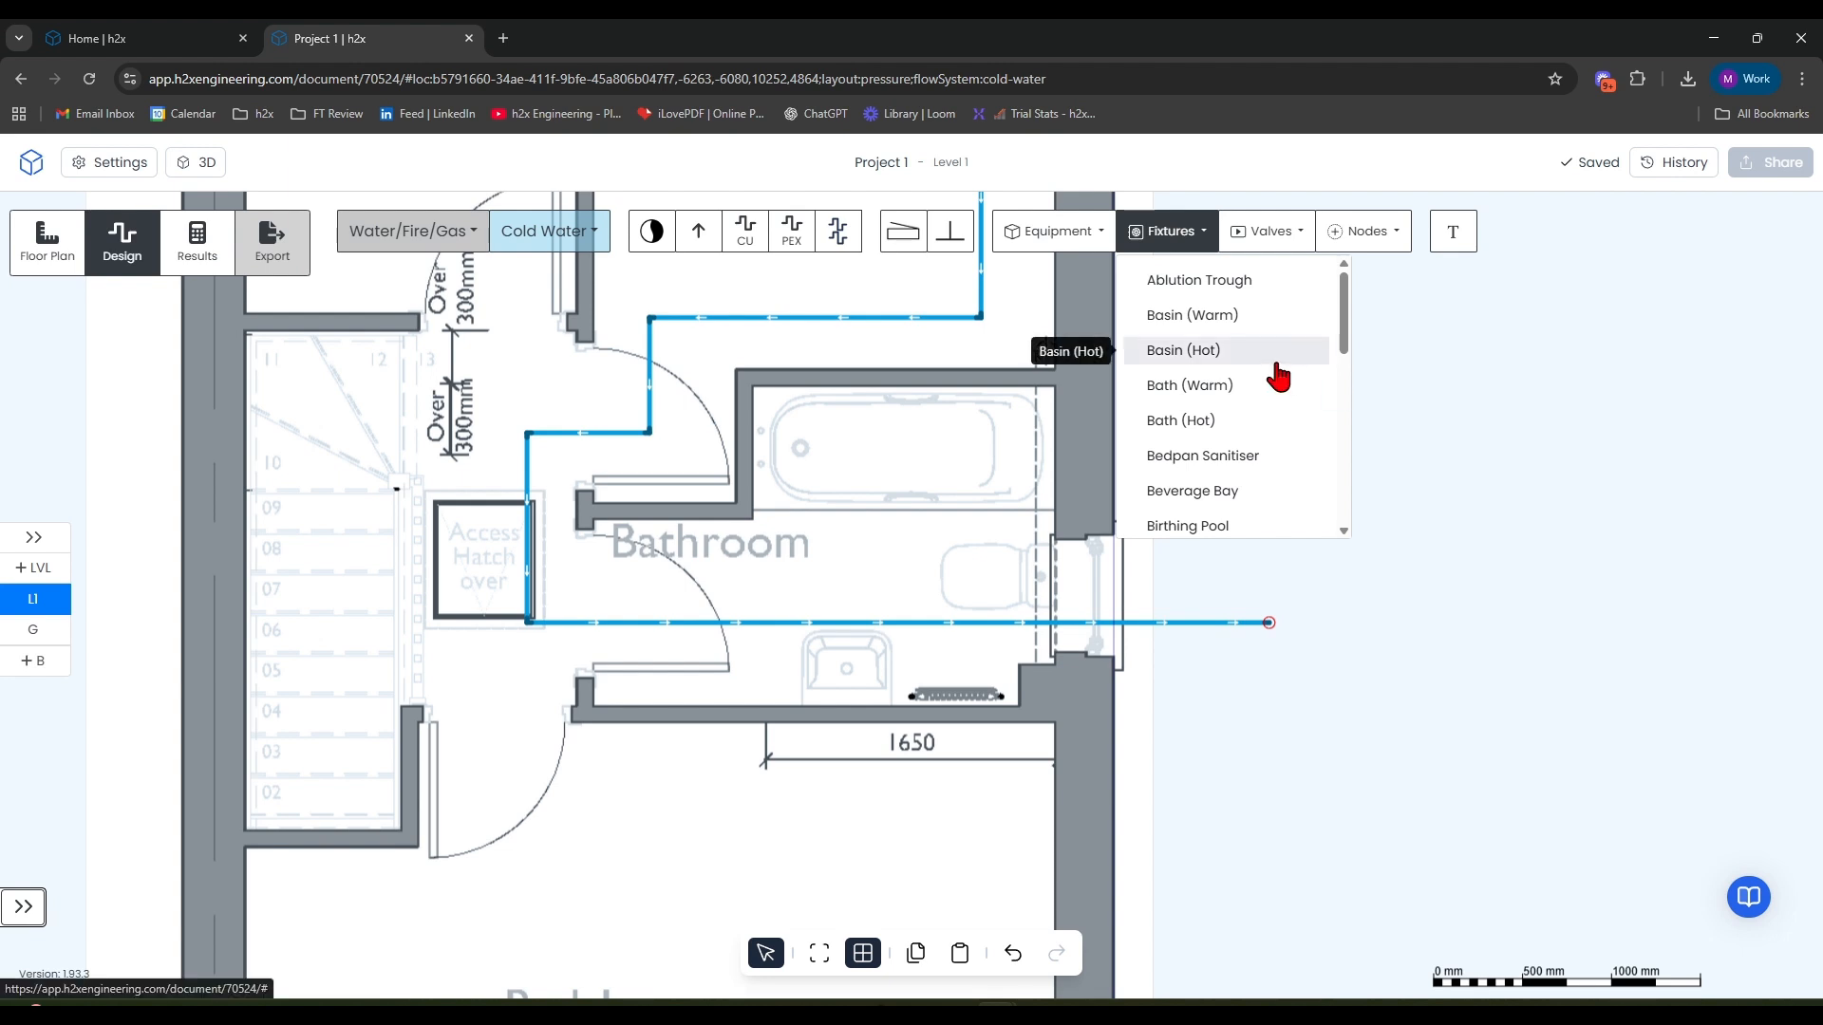
left_click_drag(1344, 338, 1394, 484)
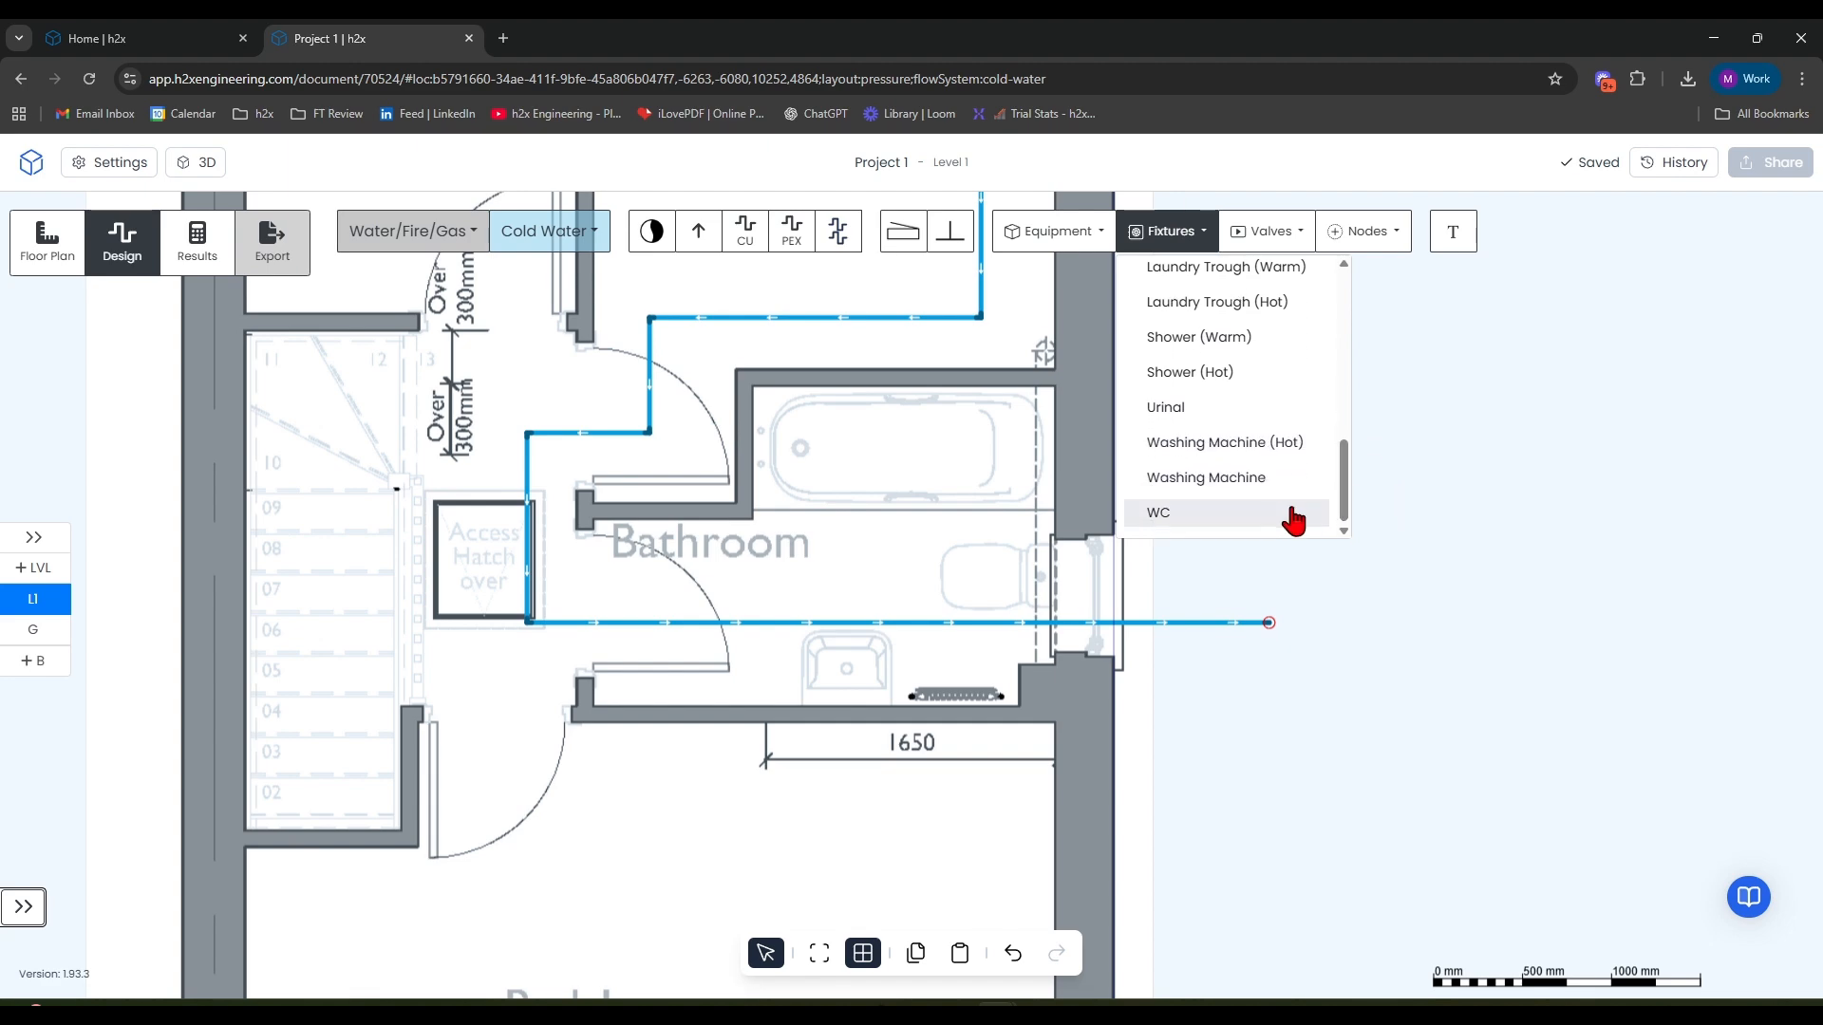
left_click(1162, 522)
scroll(1044, 573, "up", 3)
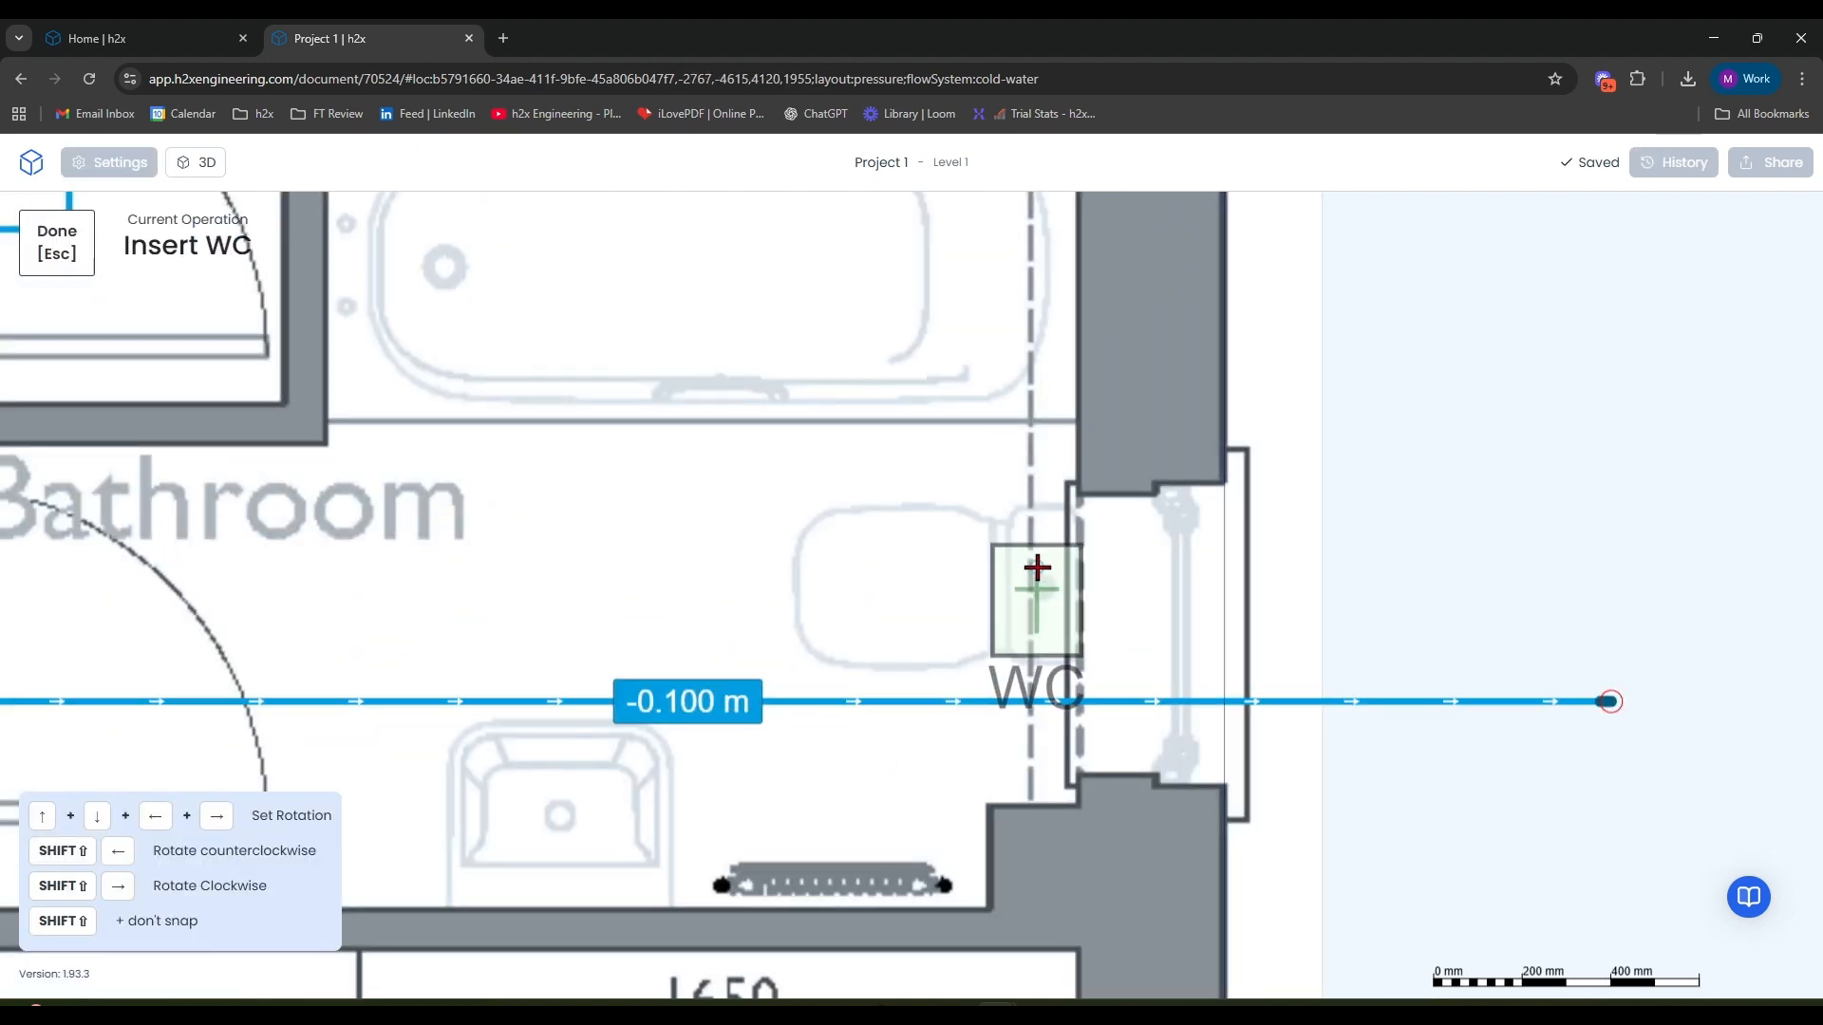
scroll(1035, 589, "up", 3)
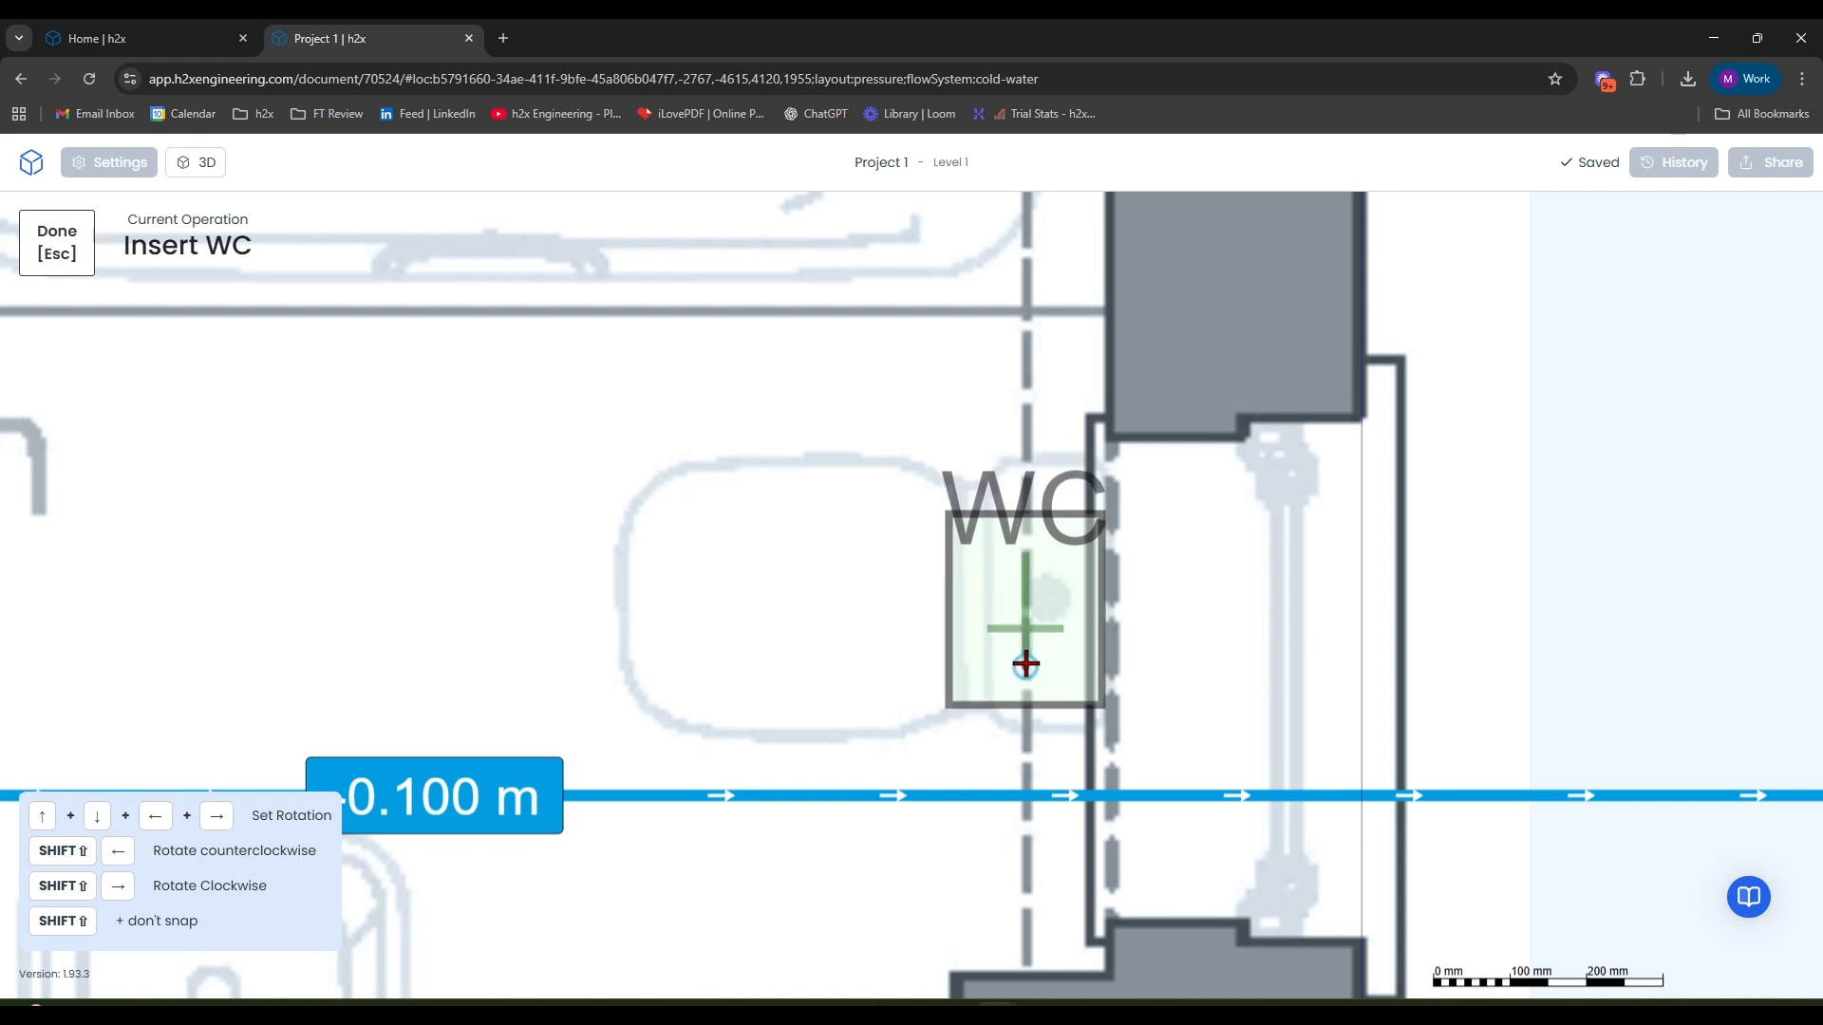
left_click(1025, 653)
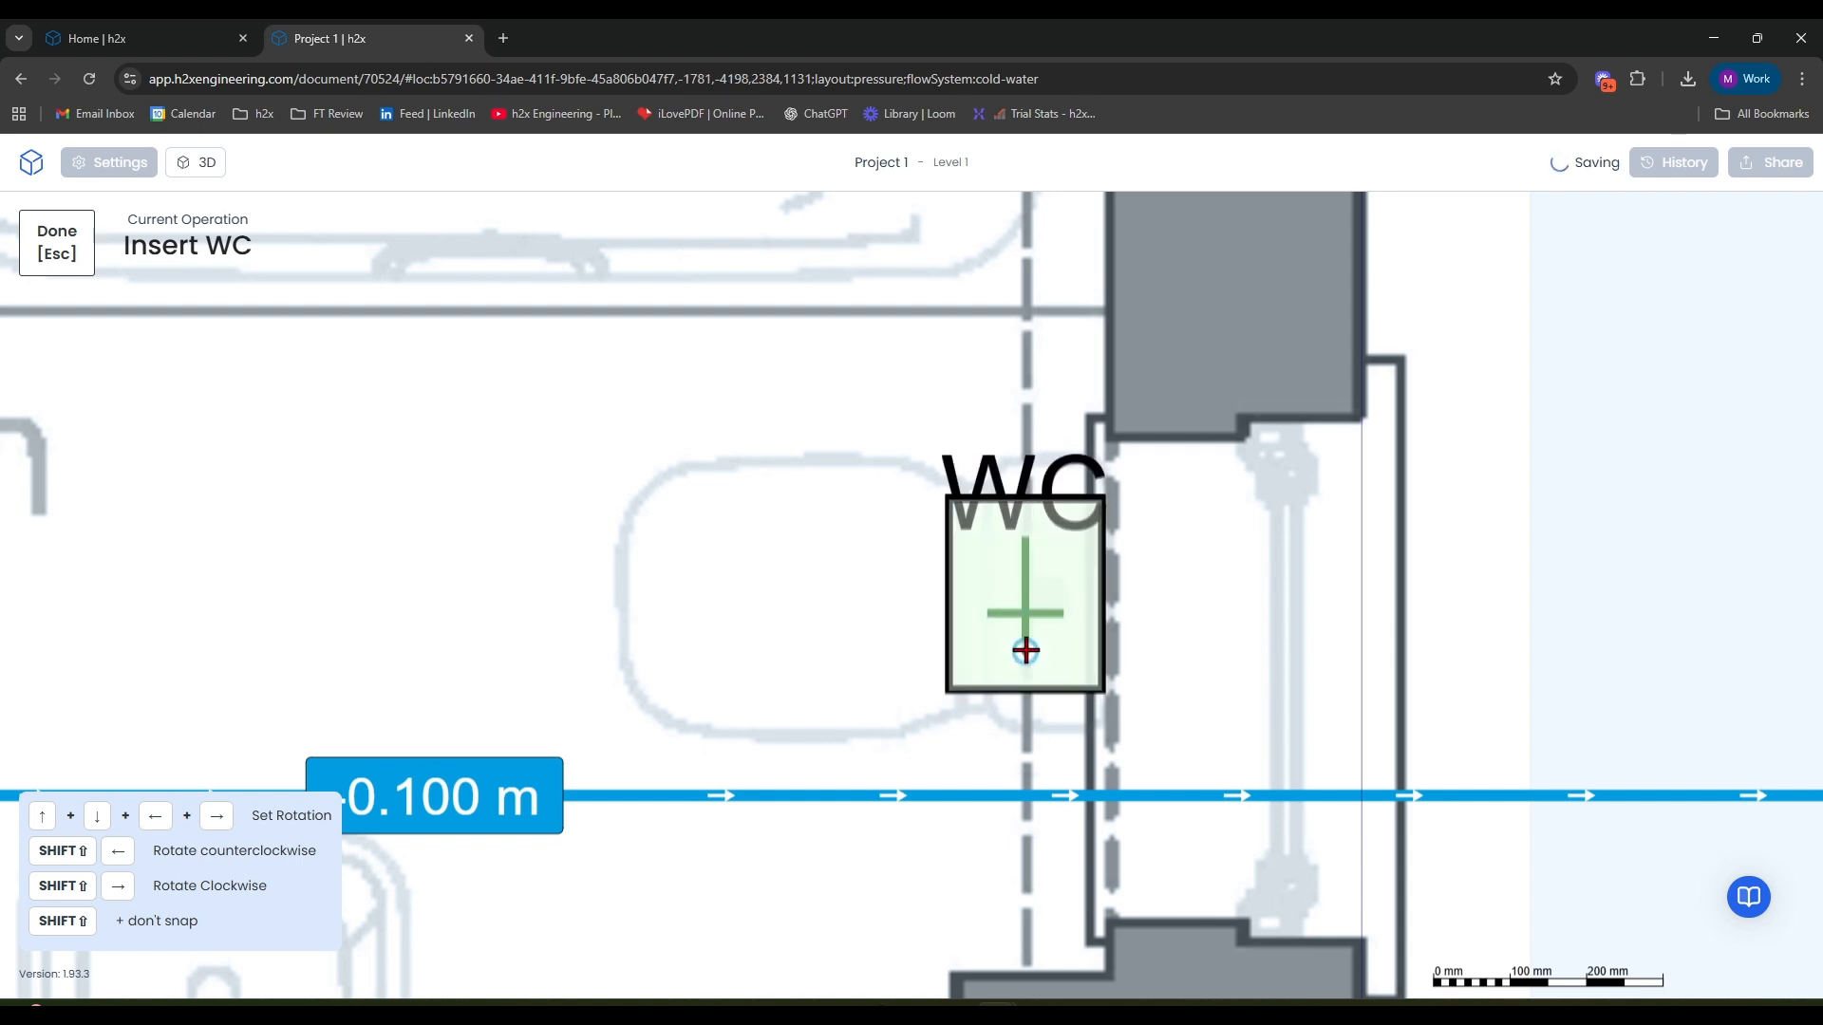
scroll(1139, 503, "down", 1)
key("Escape")
scroll(906, 443, "down", 3)
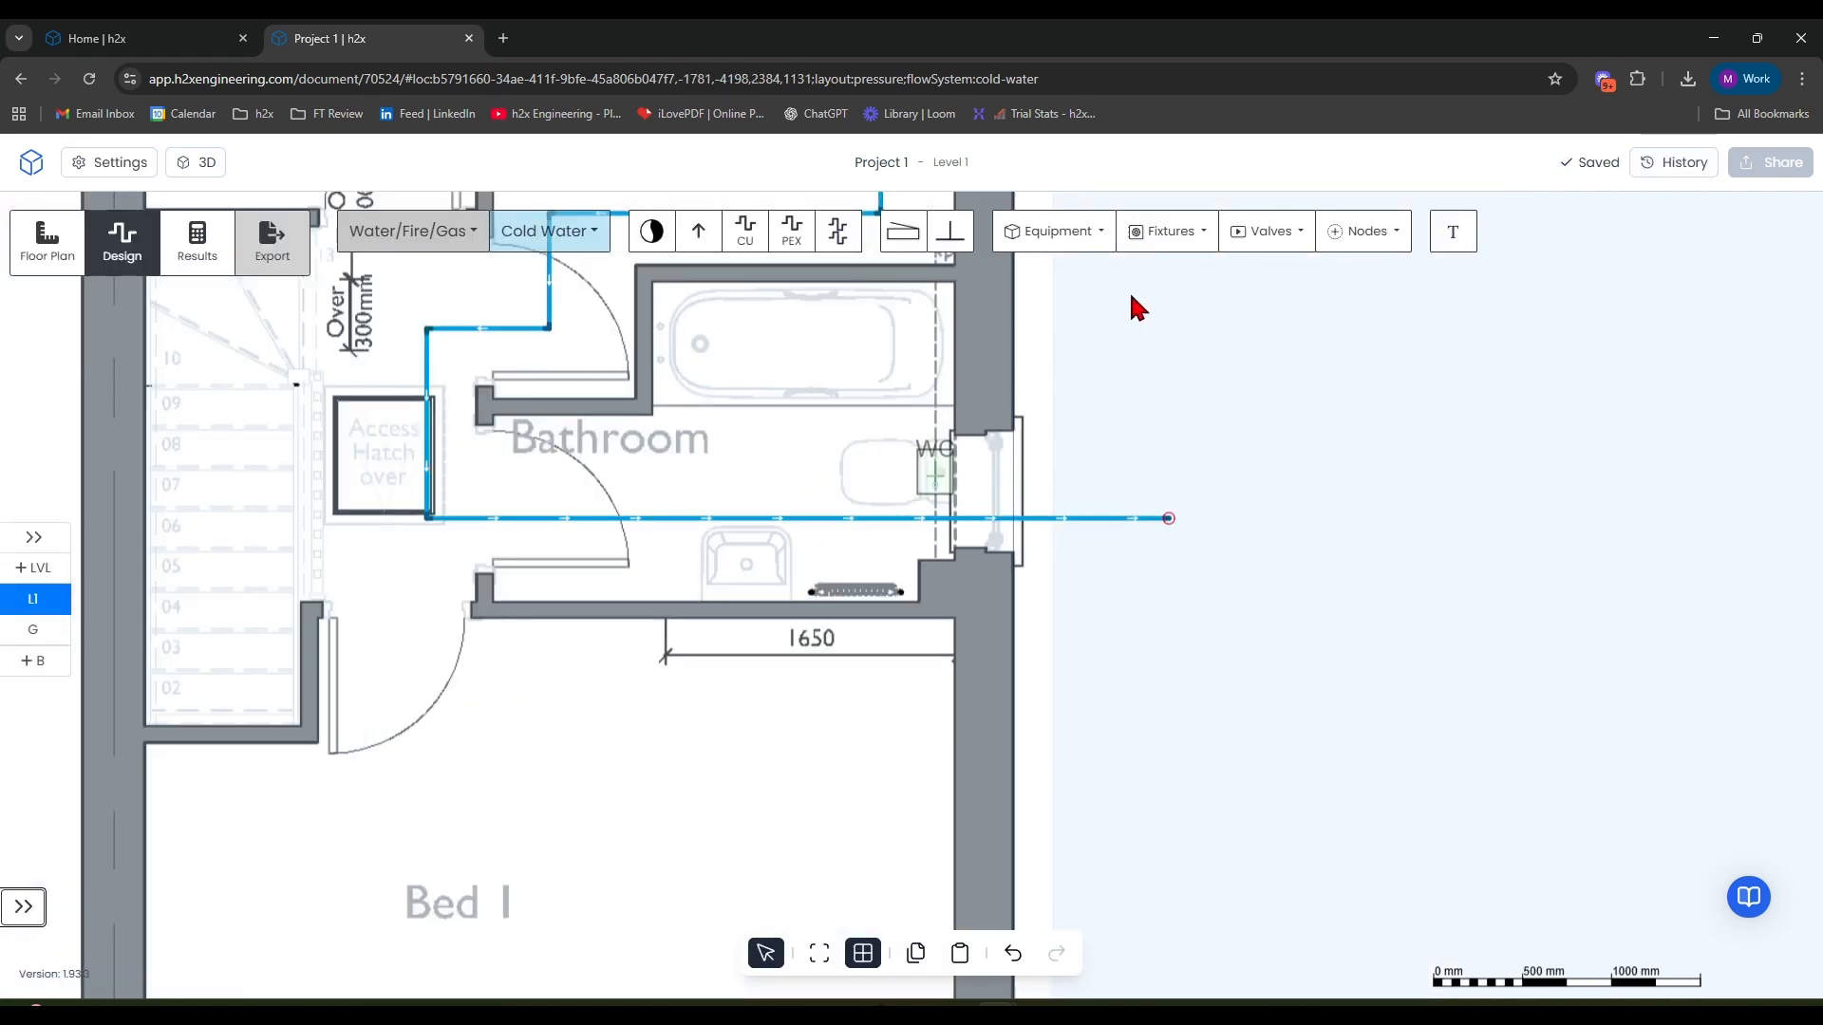
Step: Insert a Bath (Hot) fixture rotated to 270 degrees at the tap end of the bathtub, against the wall near the bathroom door
left_click(1166, 231)
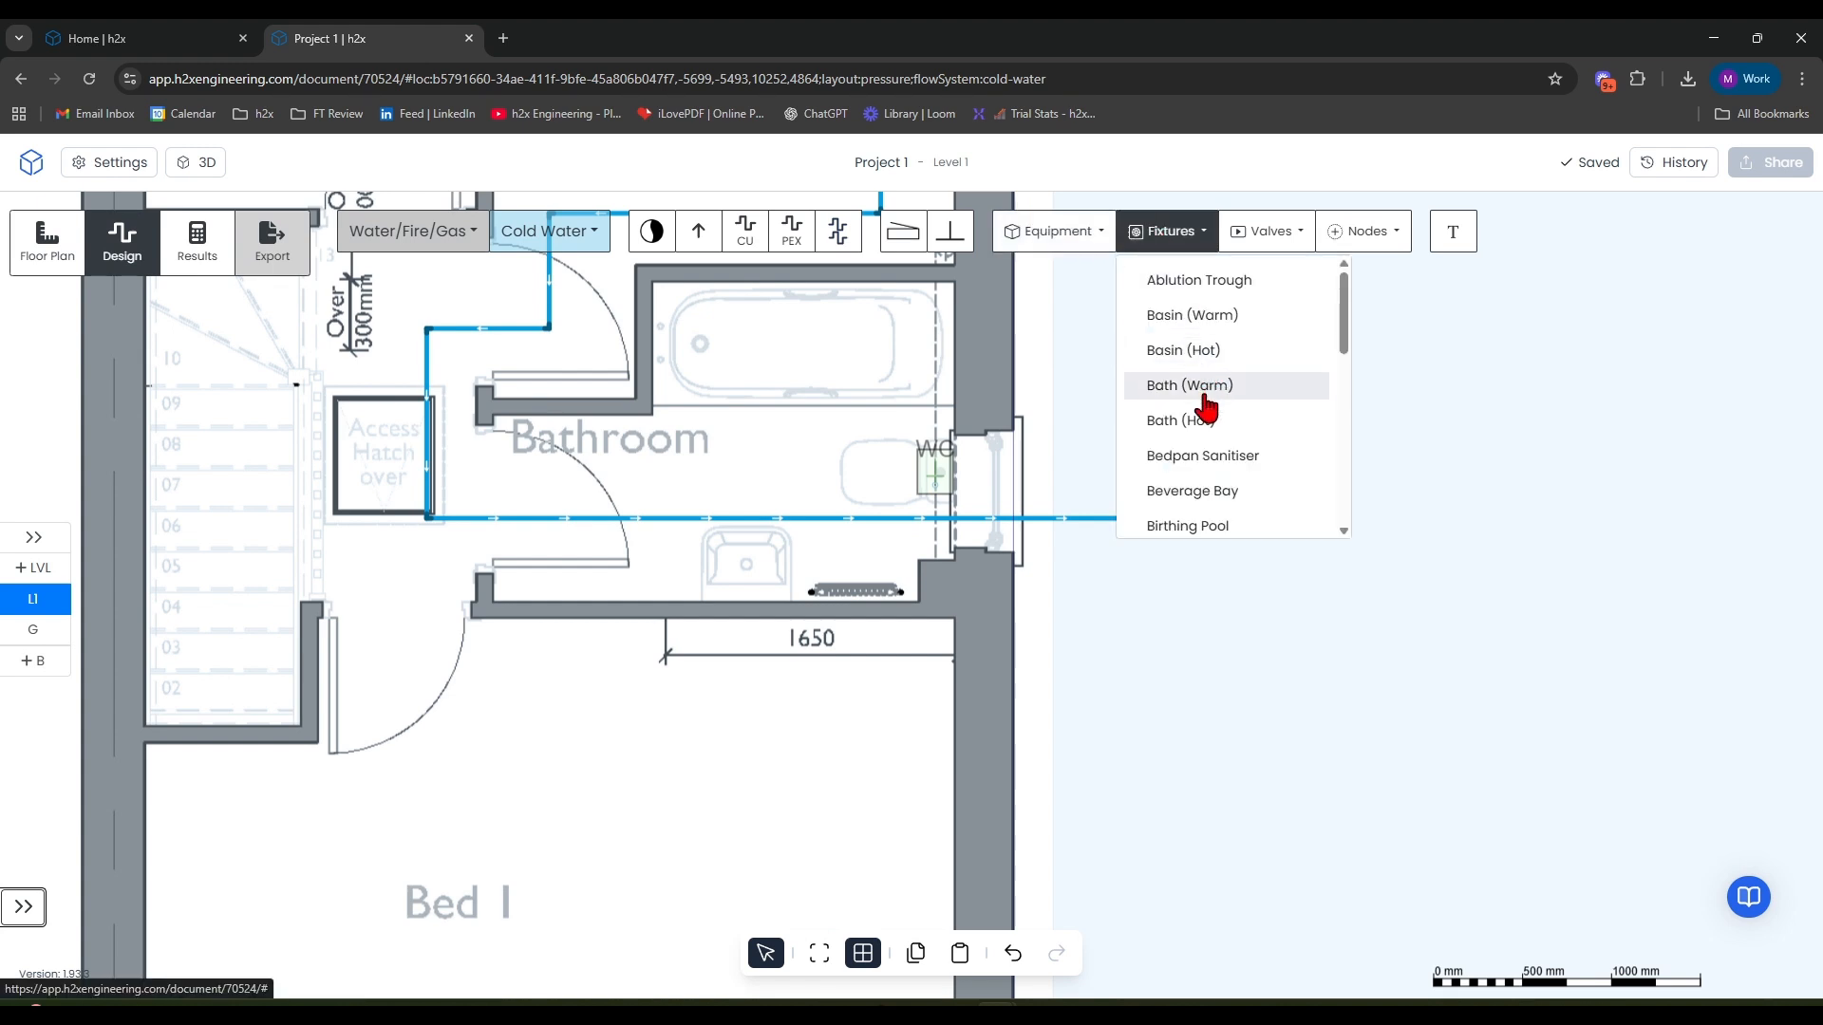
left_click(1198, 420)
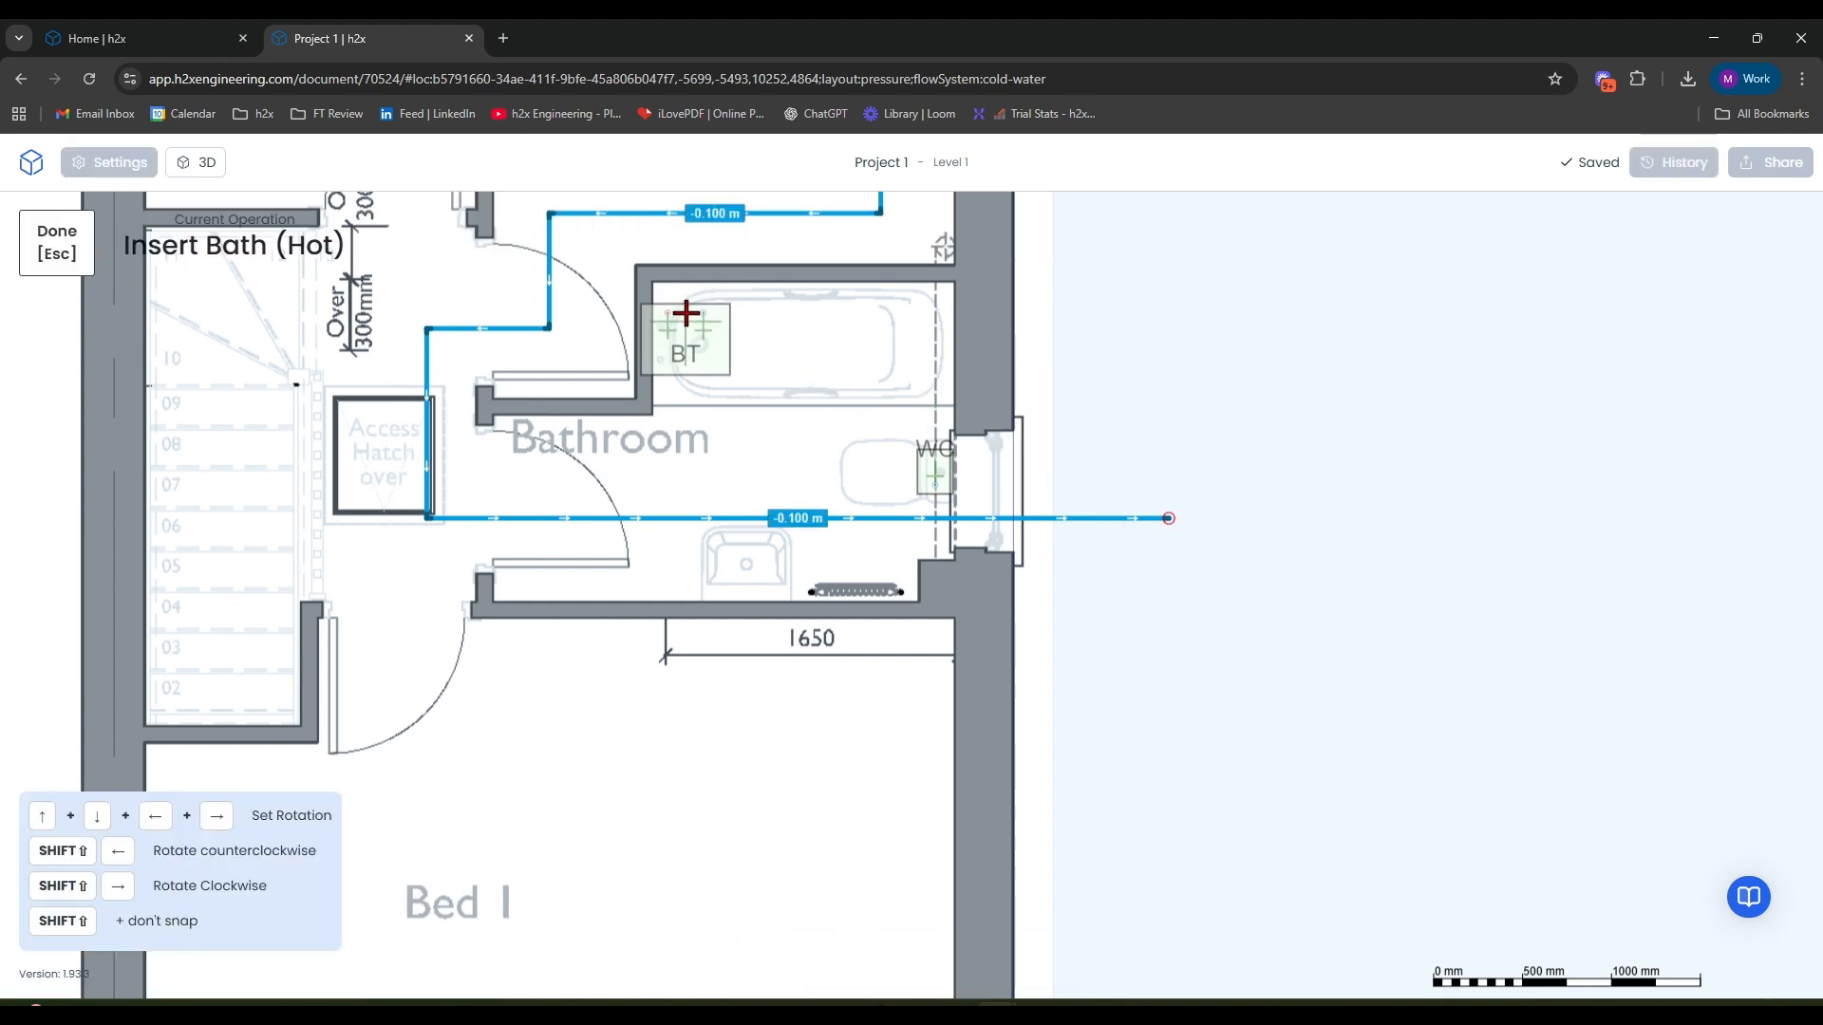
key("shift+Left")
key("shift+Left")
scroll(674, 348, "up", 3)
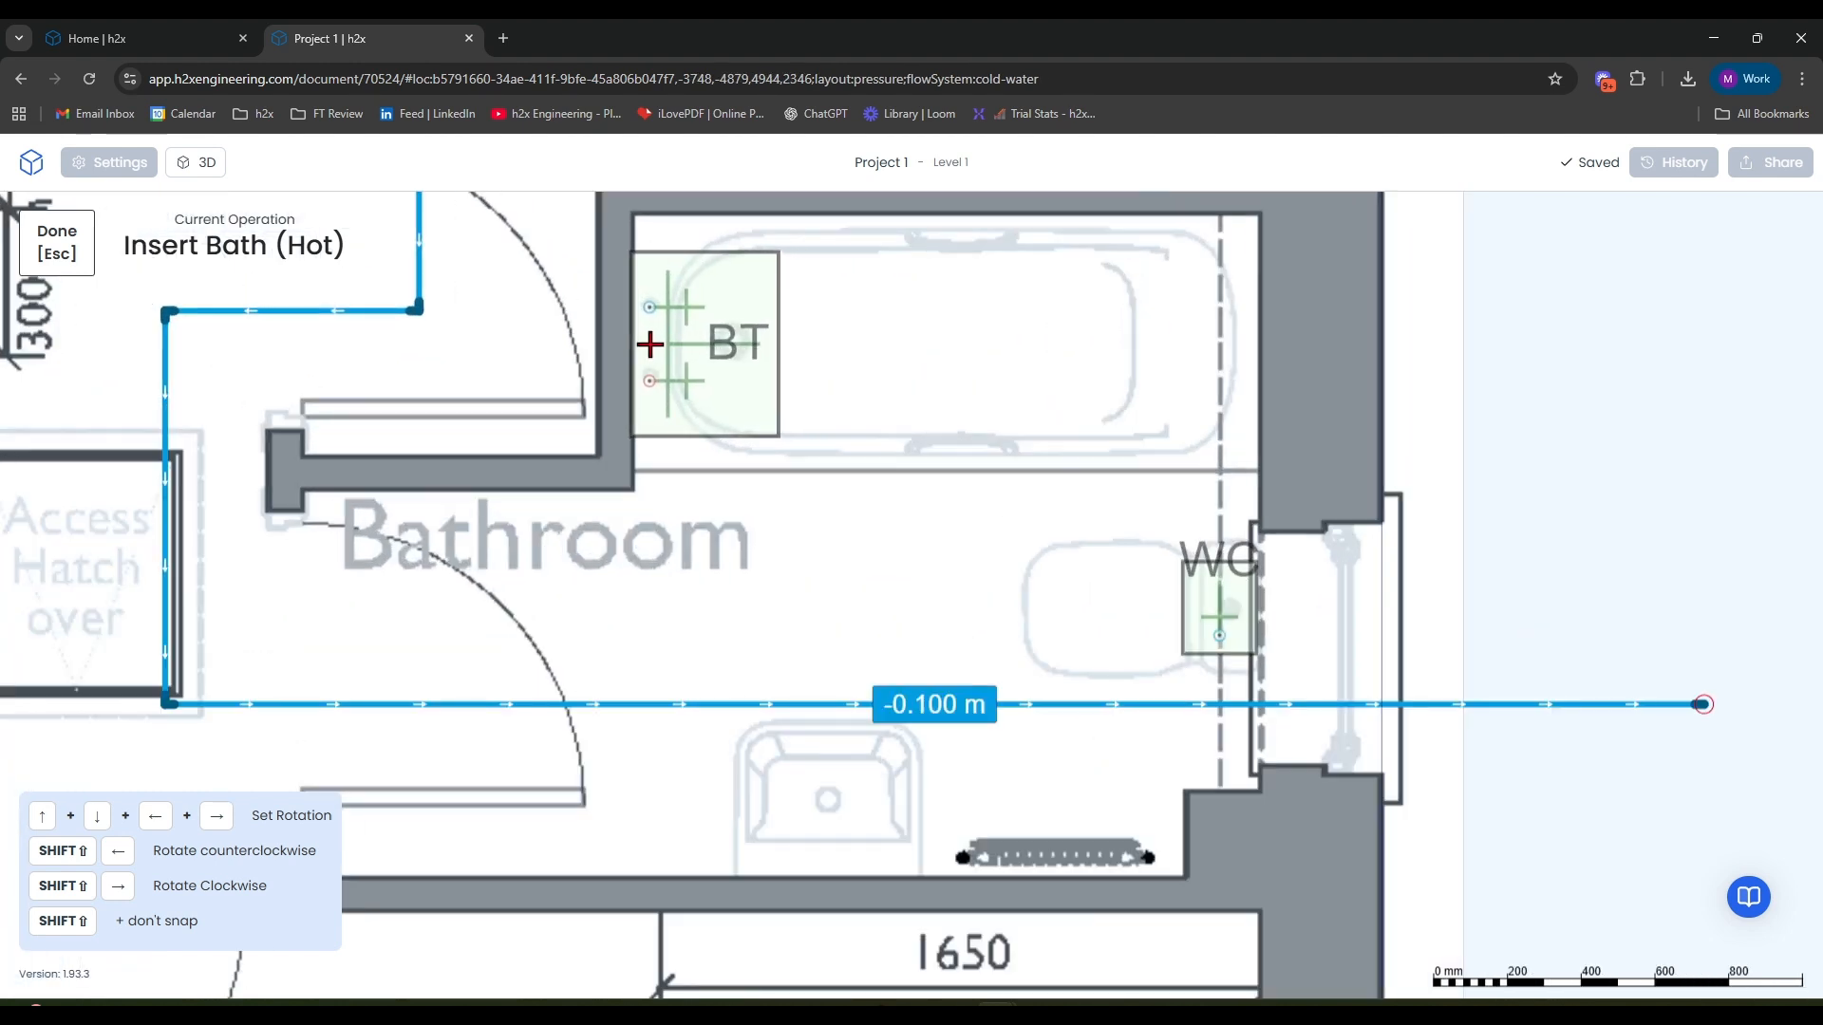
left_click(652, 343)
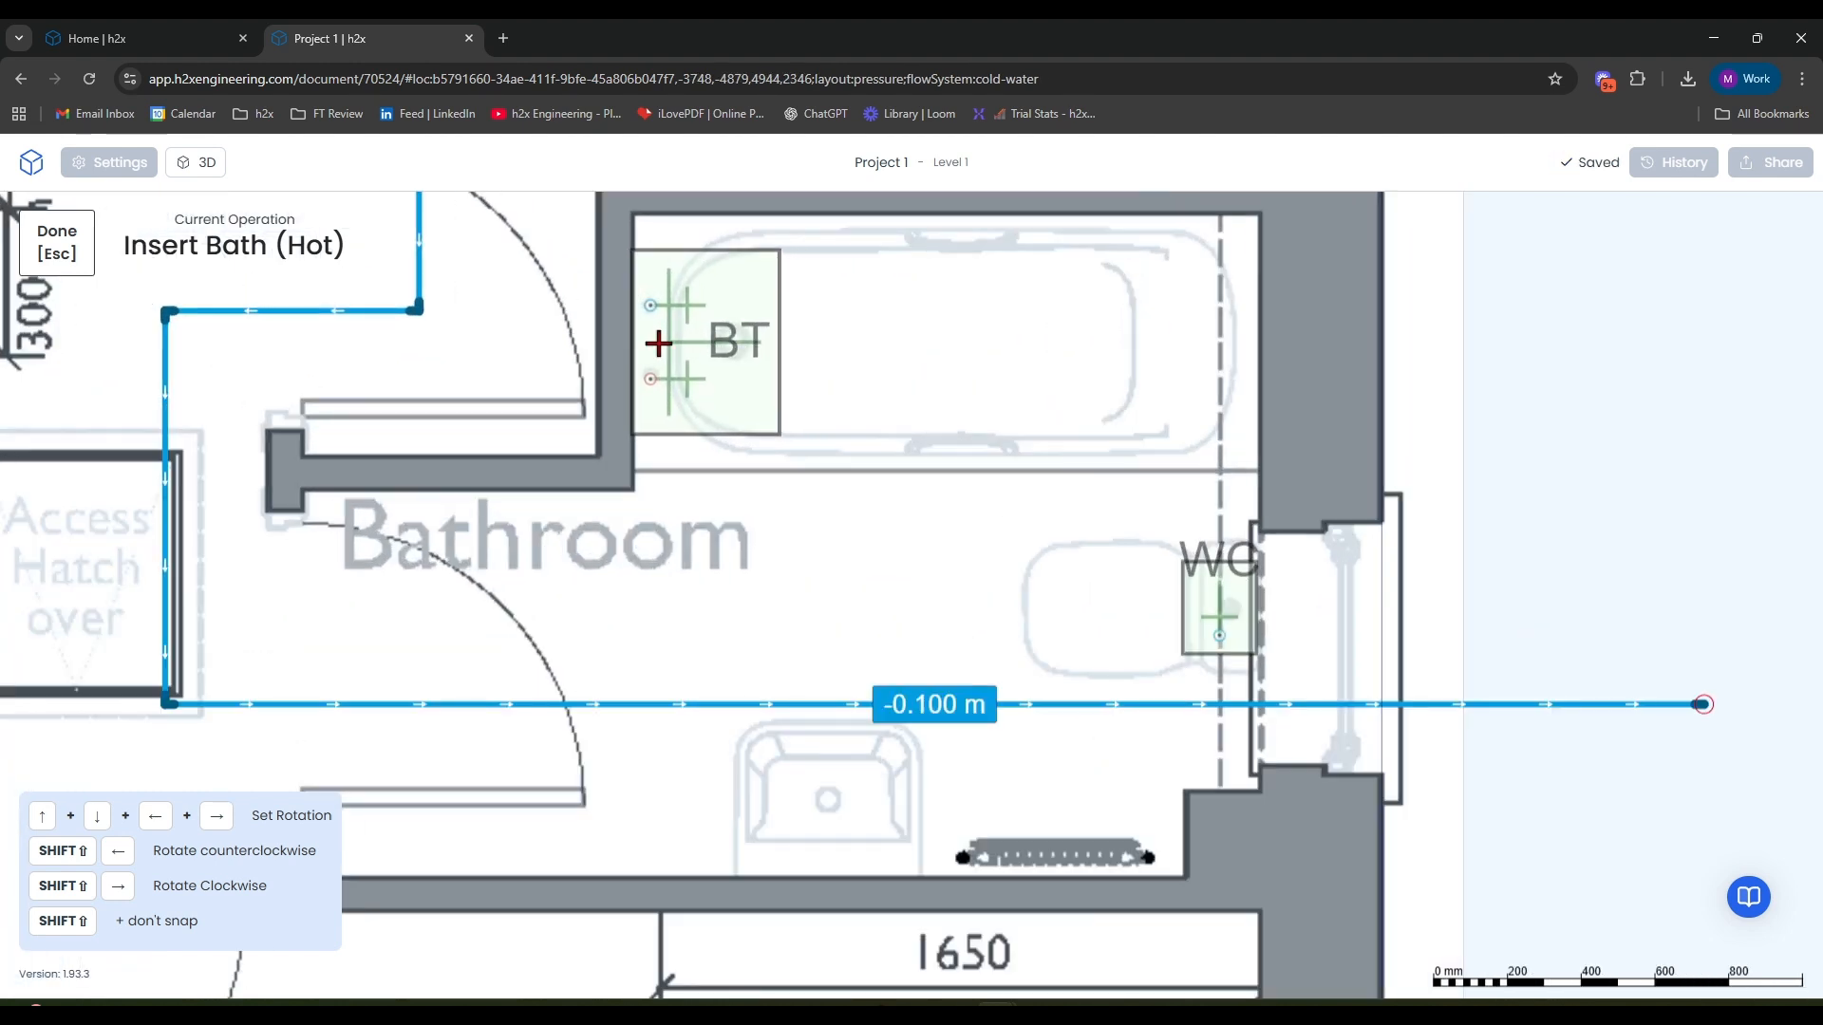
key("Escape")
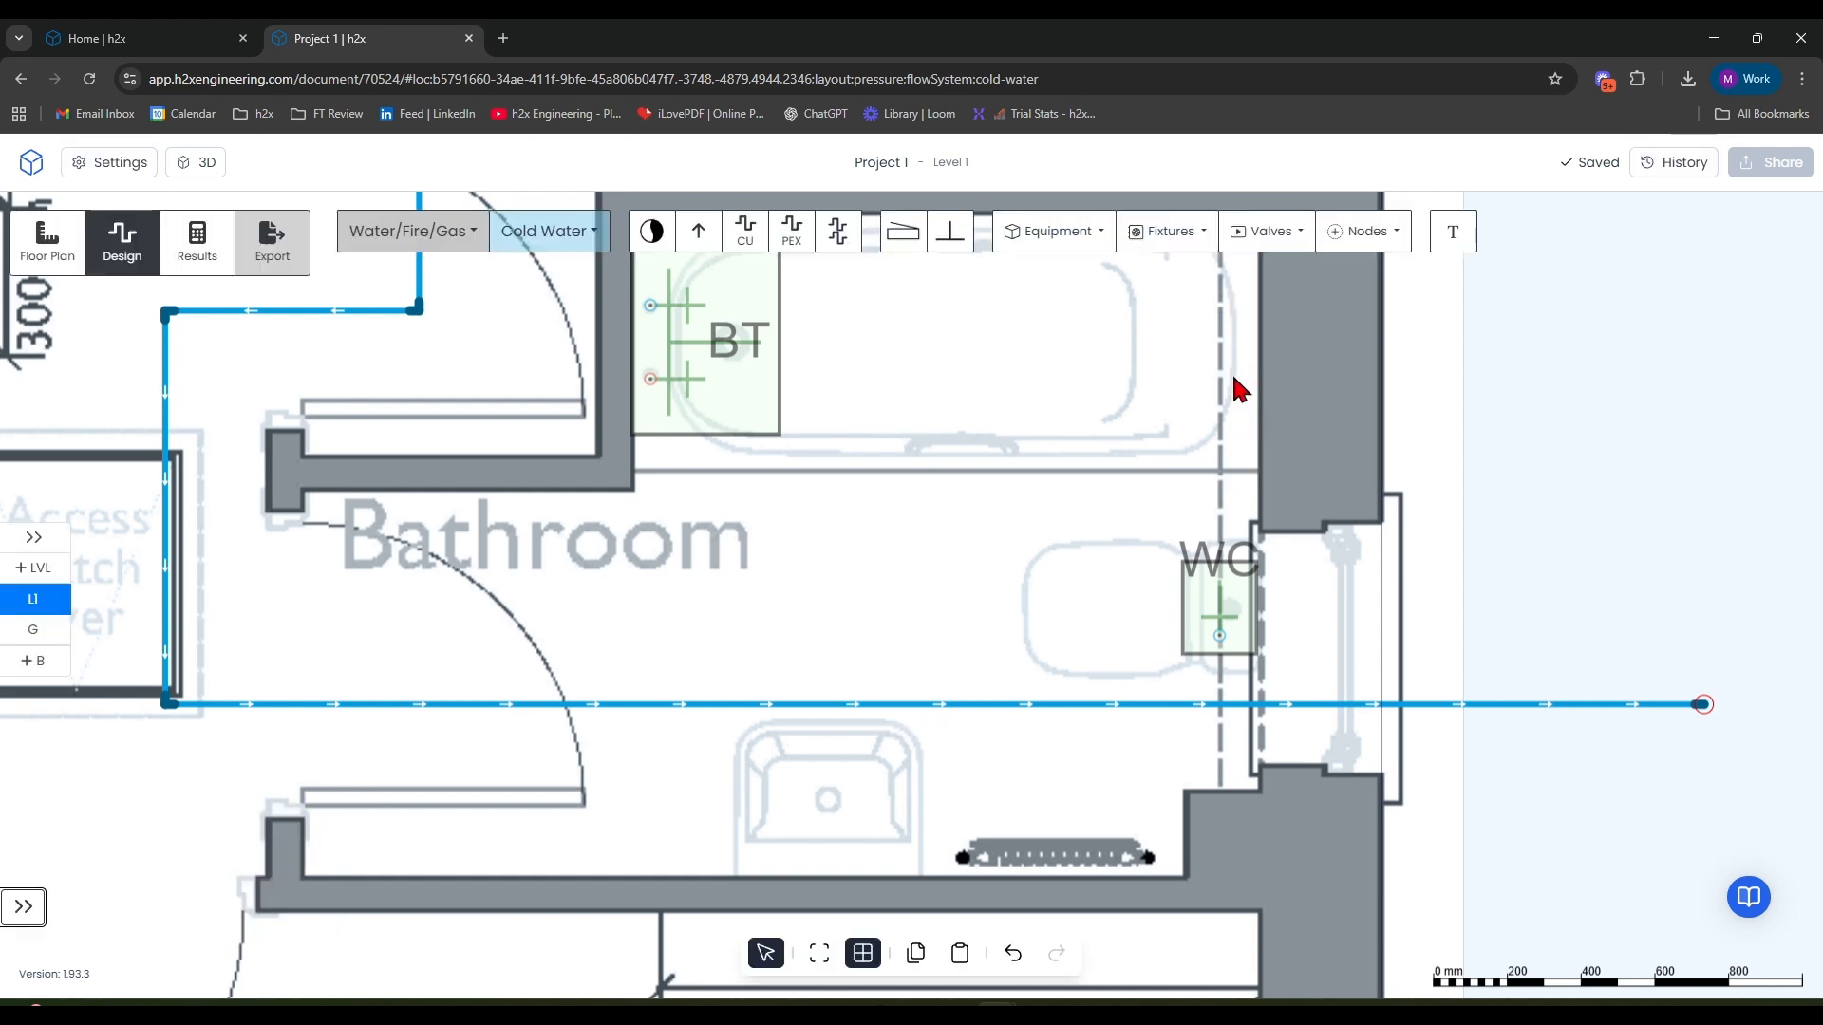
Step: Insert a Basin (Warm) fixture over the bathroom sink, rotated so its connection points face the adjacent wall
scroll(1139, 322, "down", 2)
left_click(1163, 233)
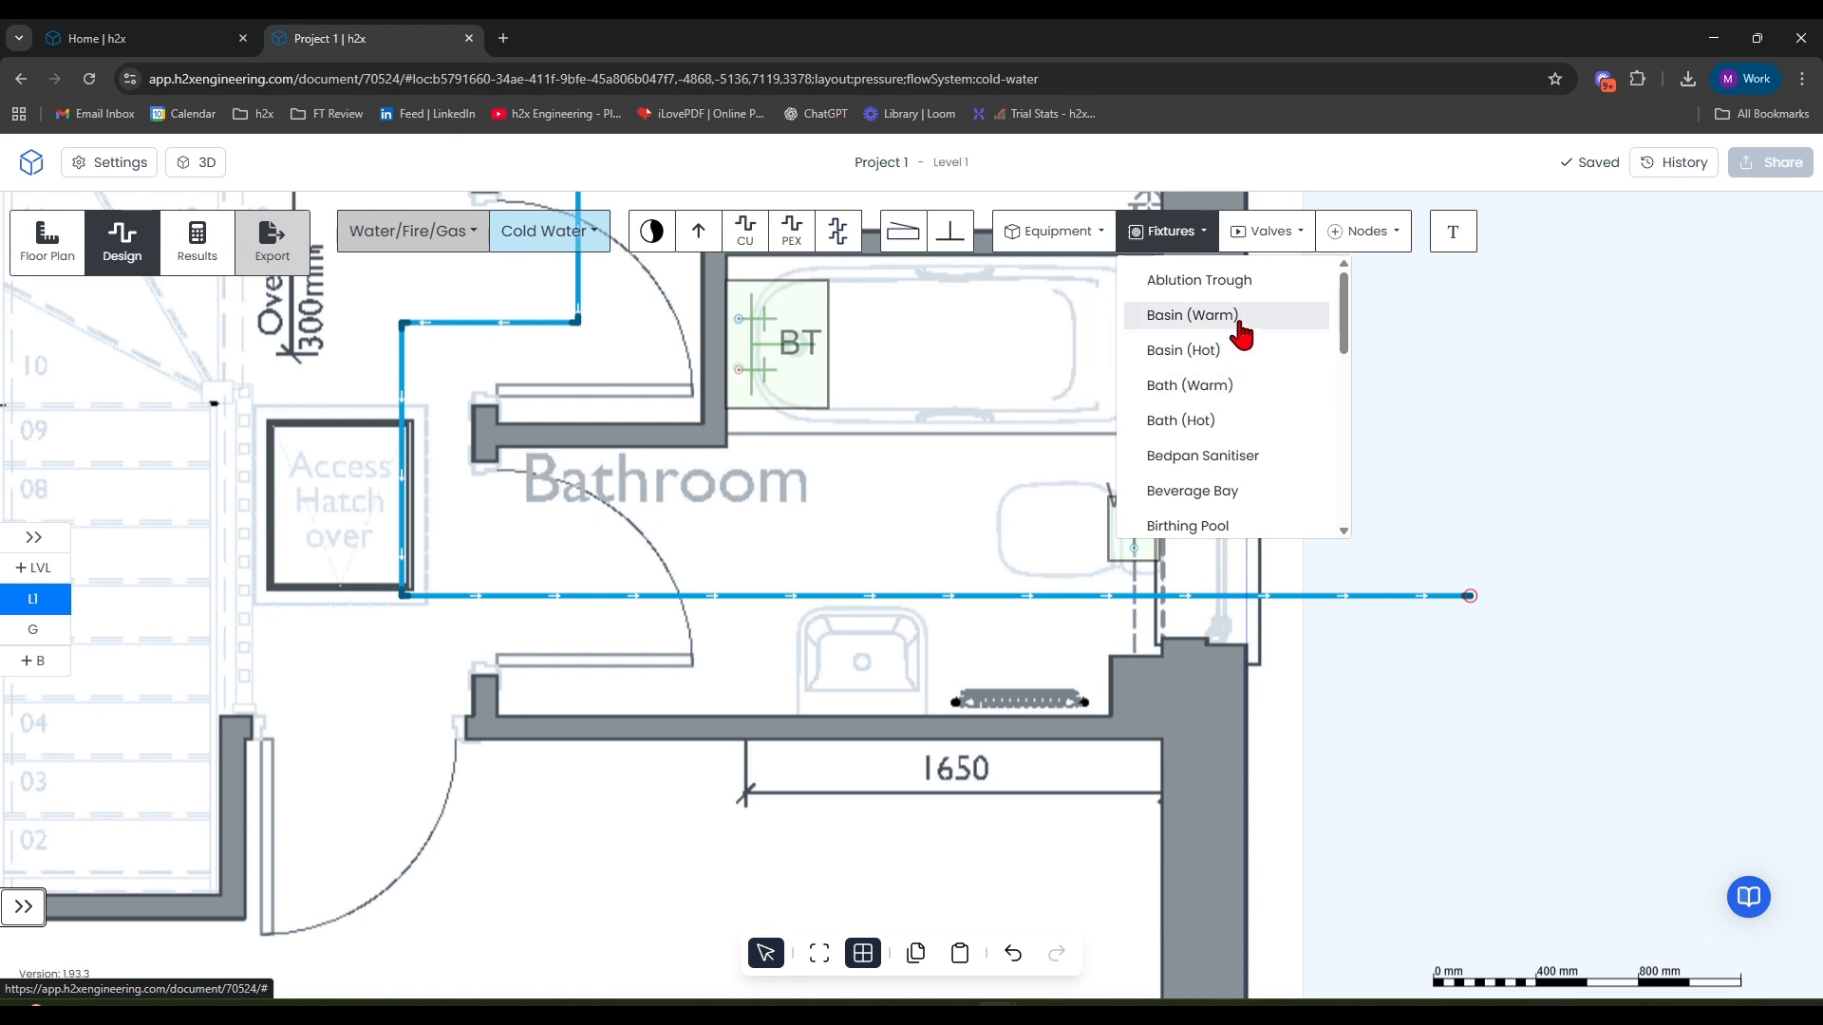
left_click(1192, 315)
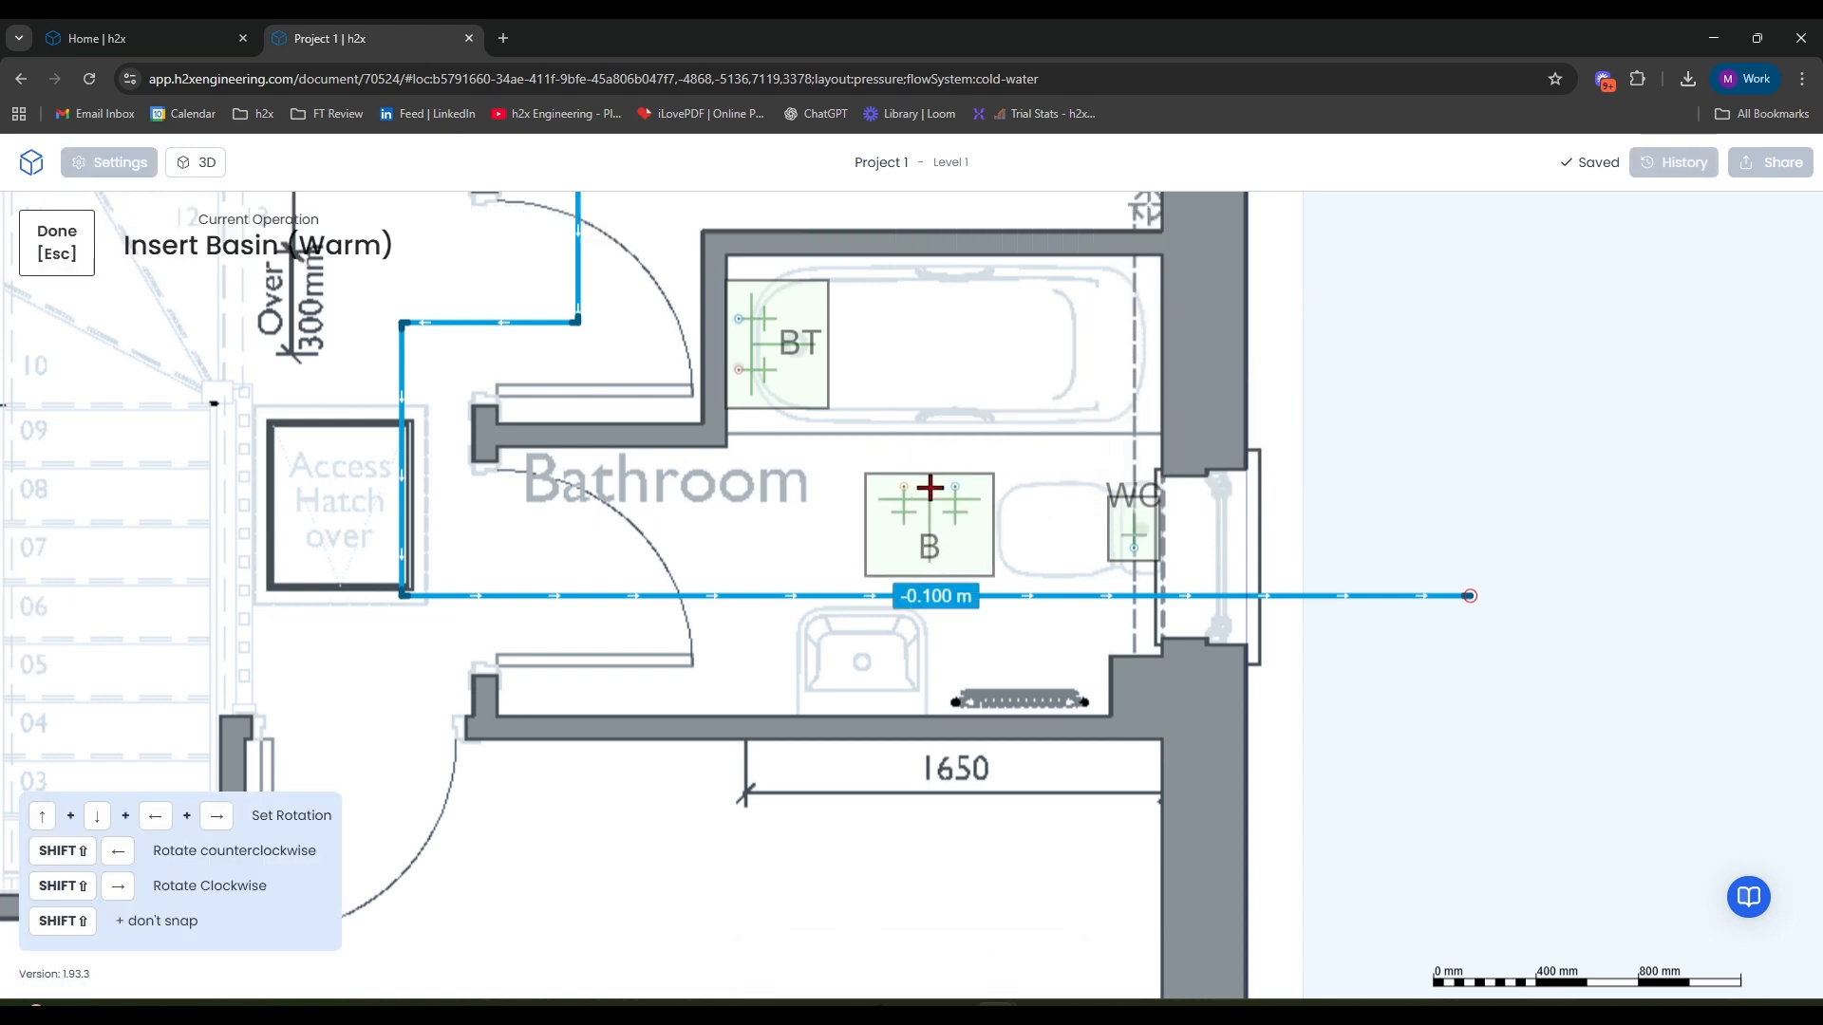
key("shift+Left")
key("shift+Left")
key("shift+Left")
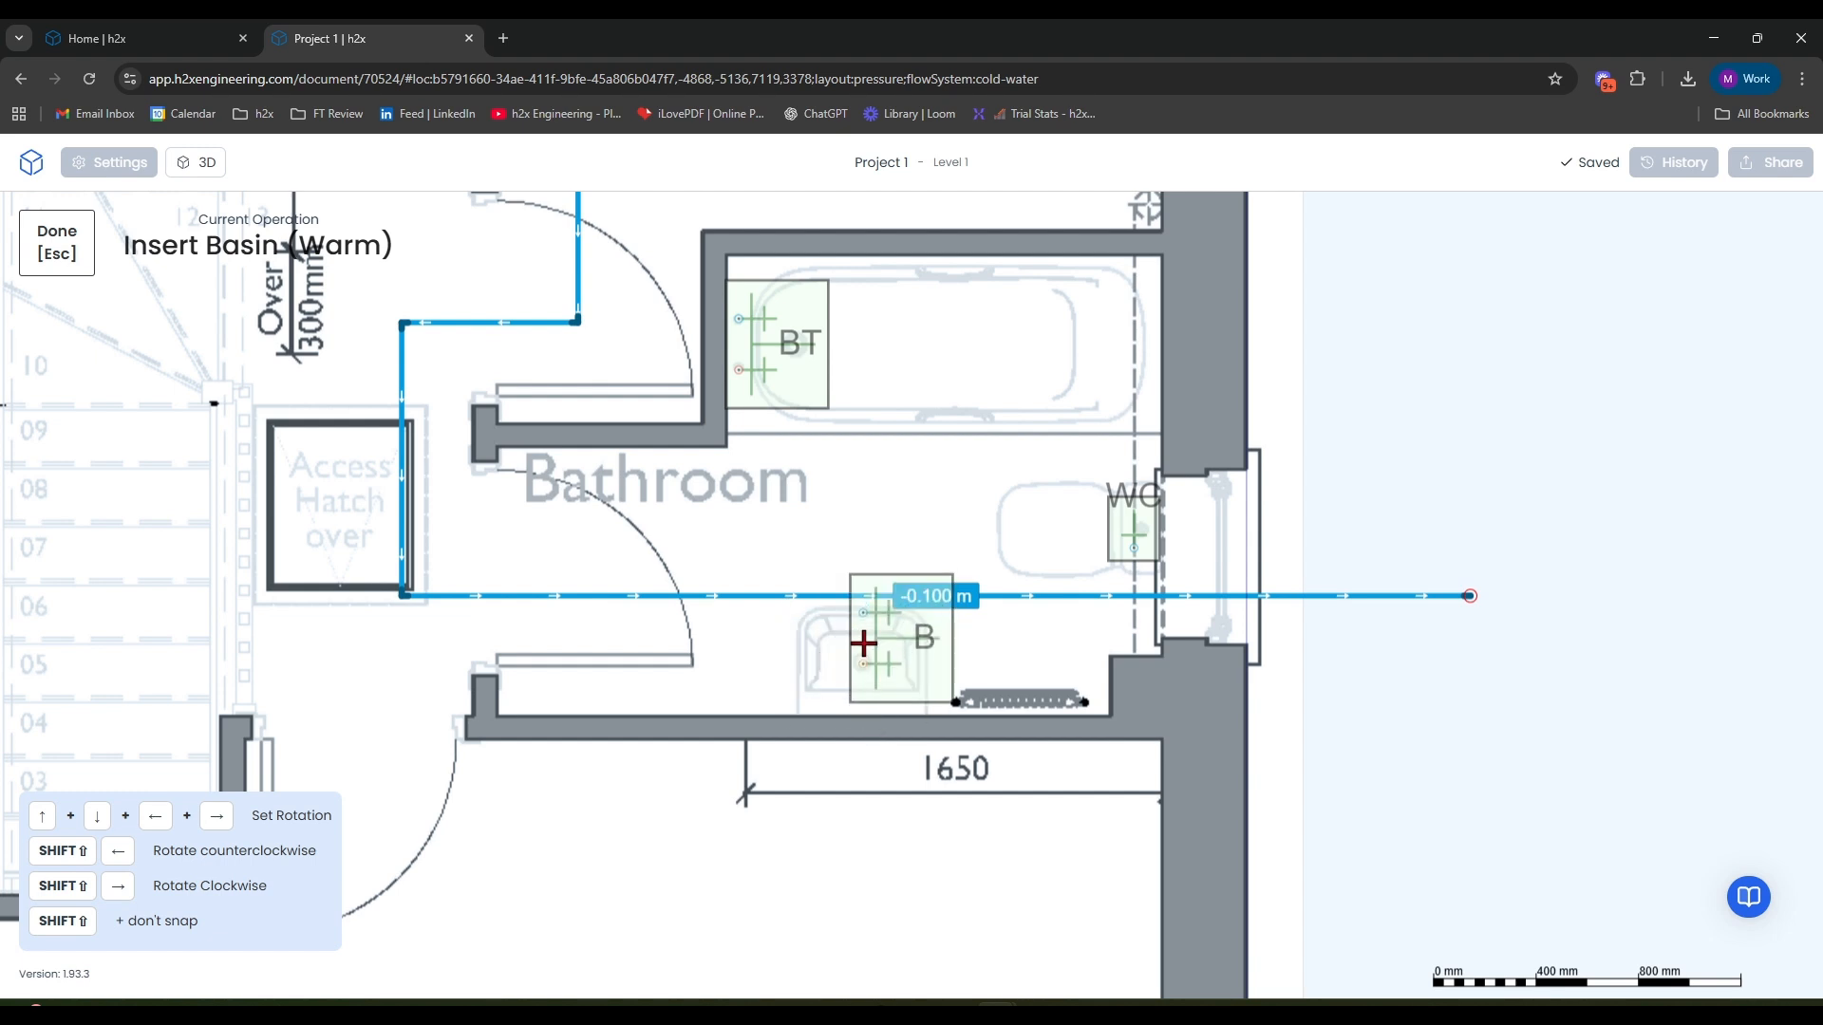
key("shift+Left")
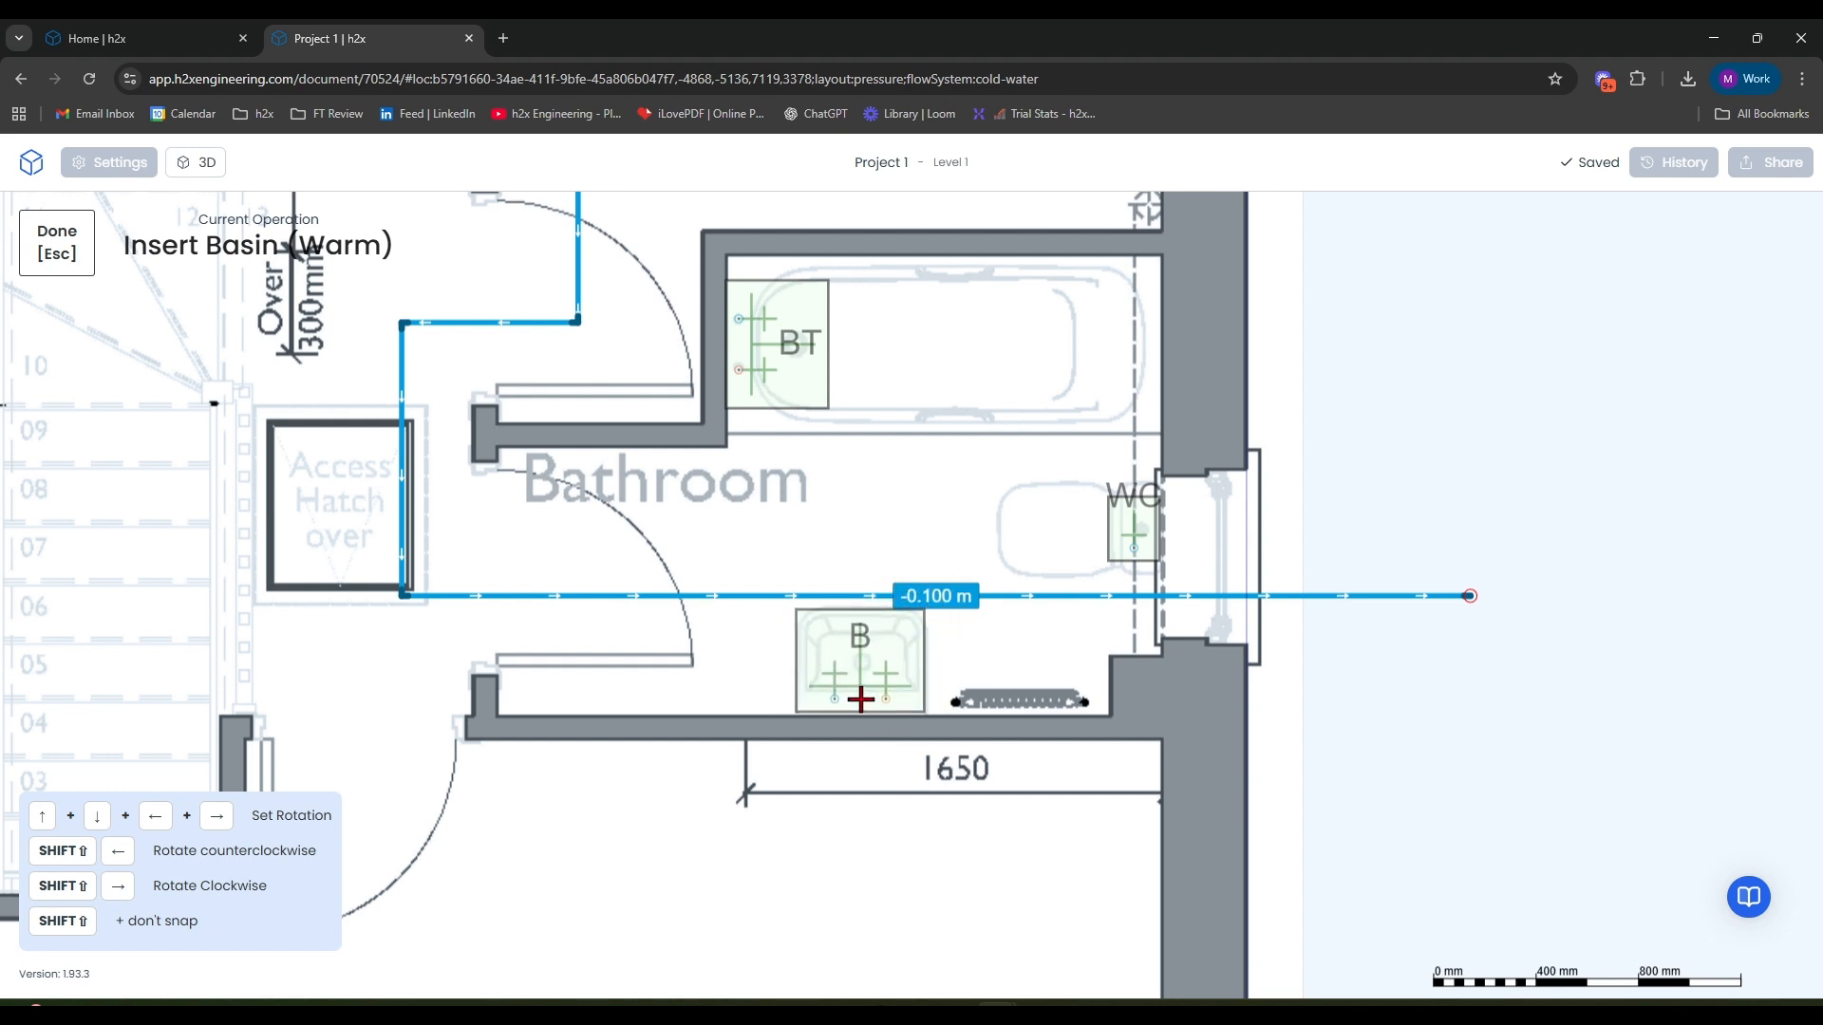
left_click(861, 702)
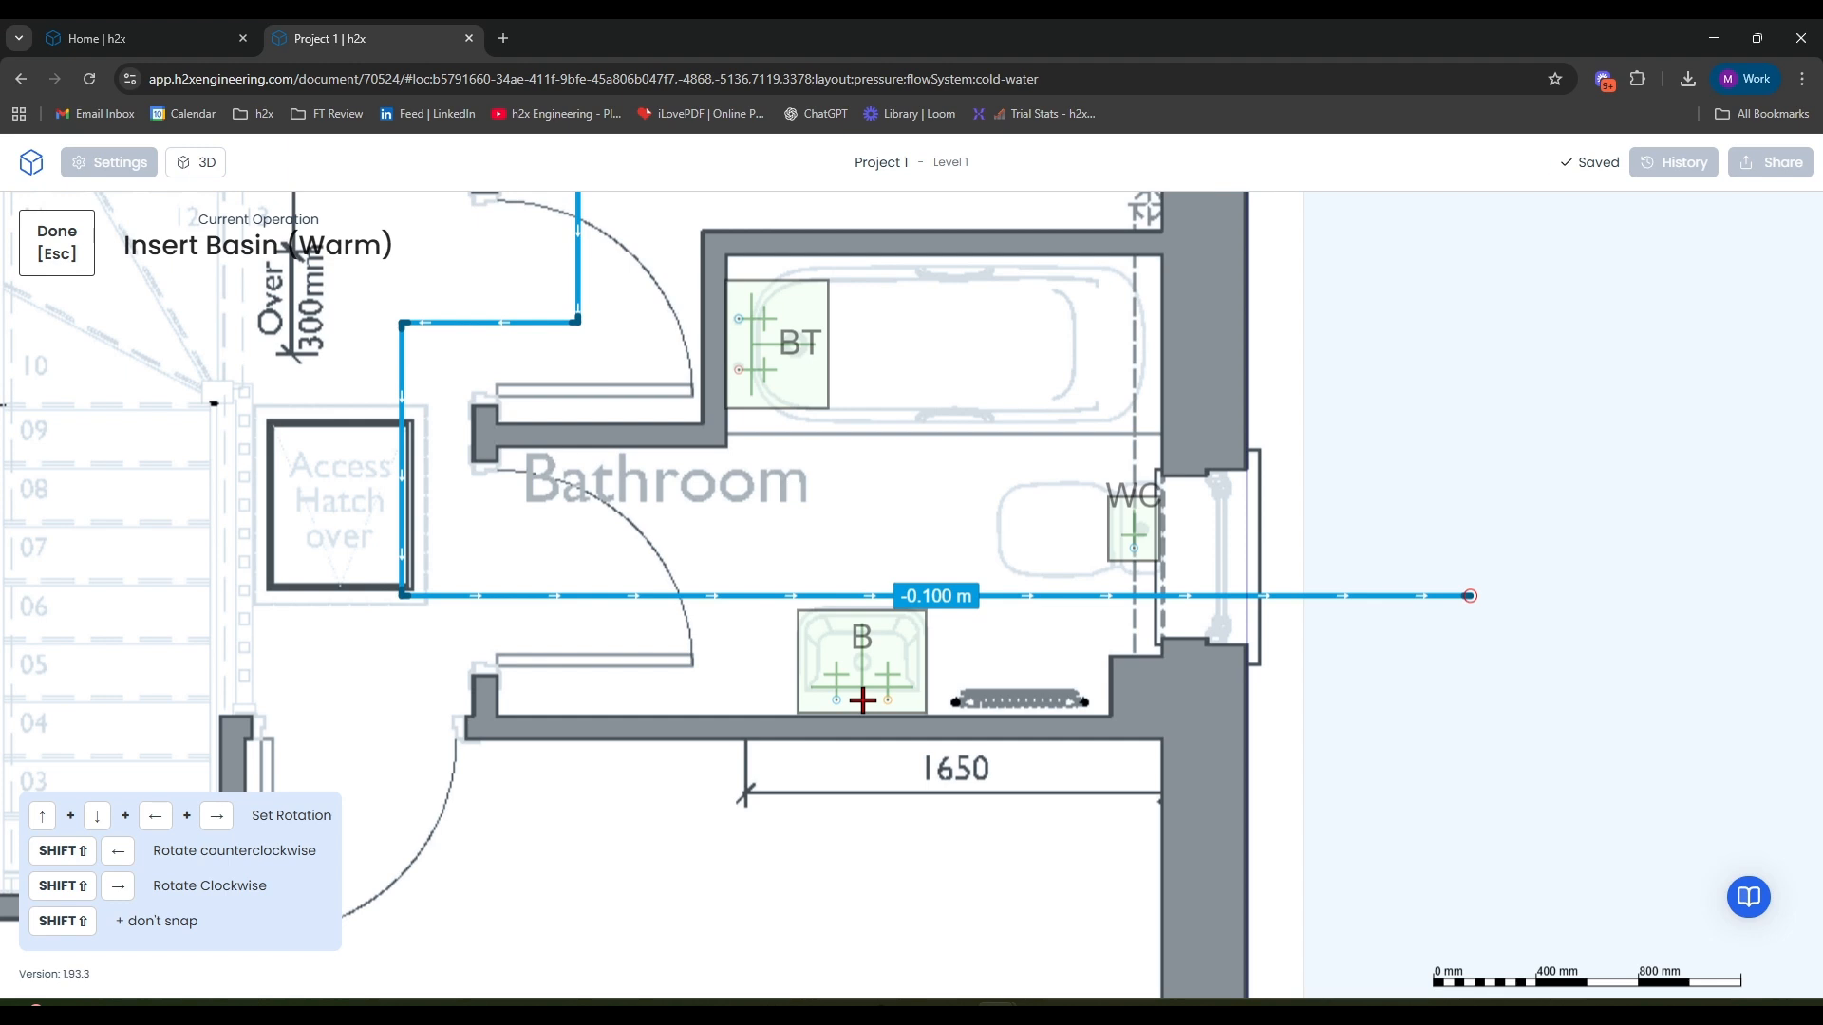
key("Escape")
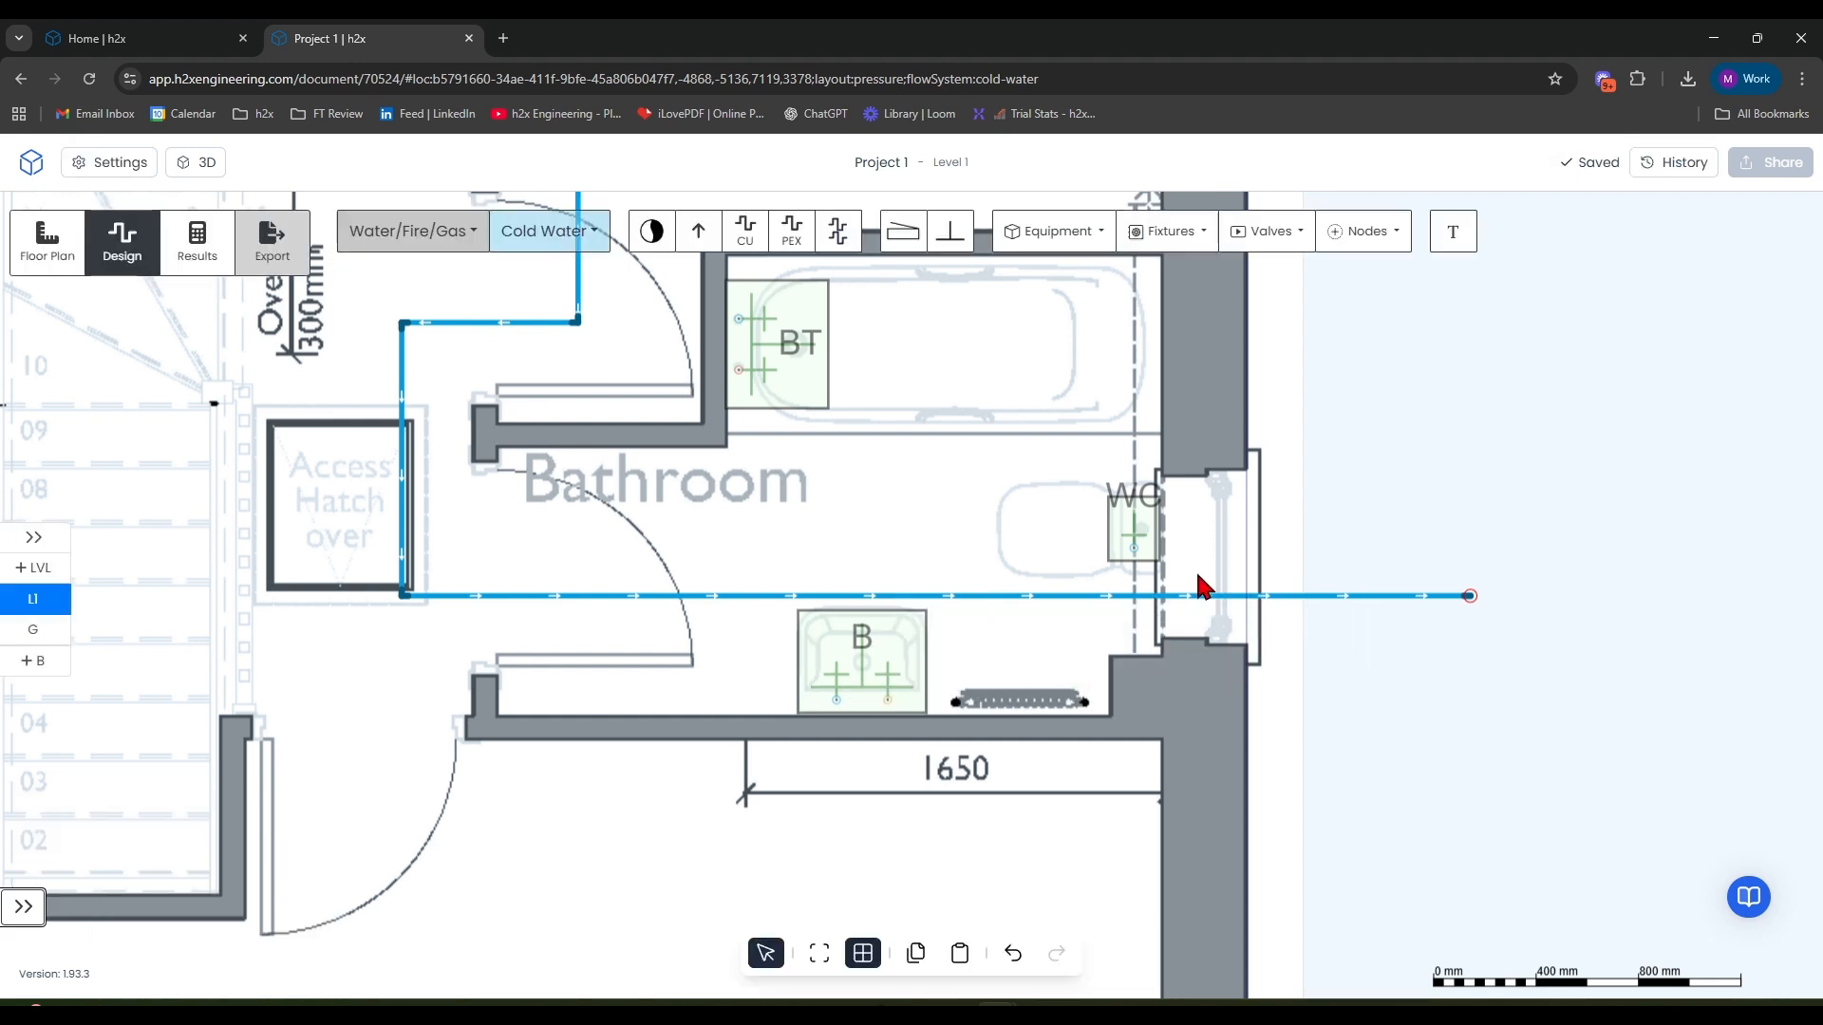
Step: Draw a cold water pipe from the WC's connection point straight to the main cold water run through the bathroom
scroll(1595, 357, "down", 1)
left_click_drag(1560, 444, 1428, 469)
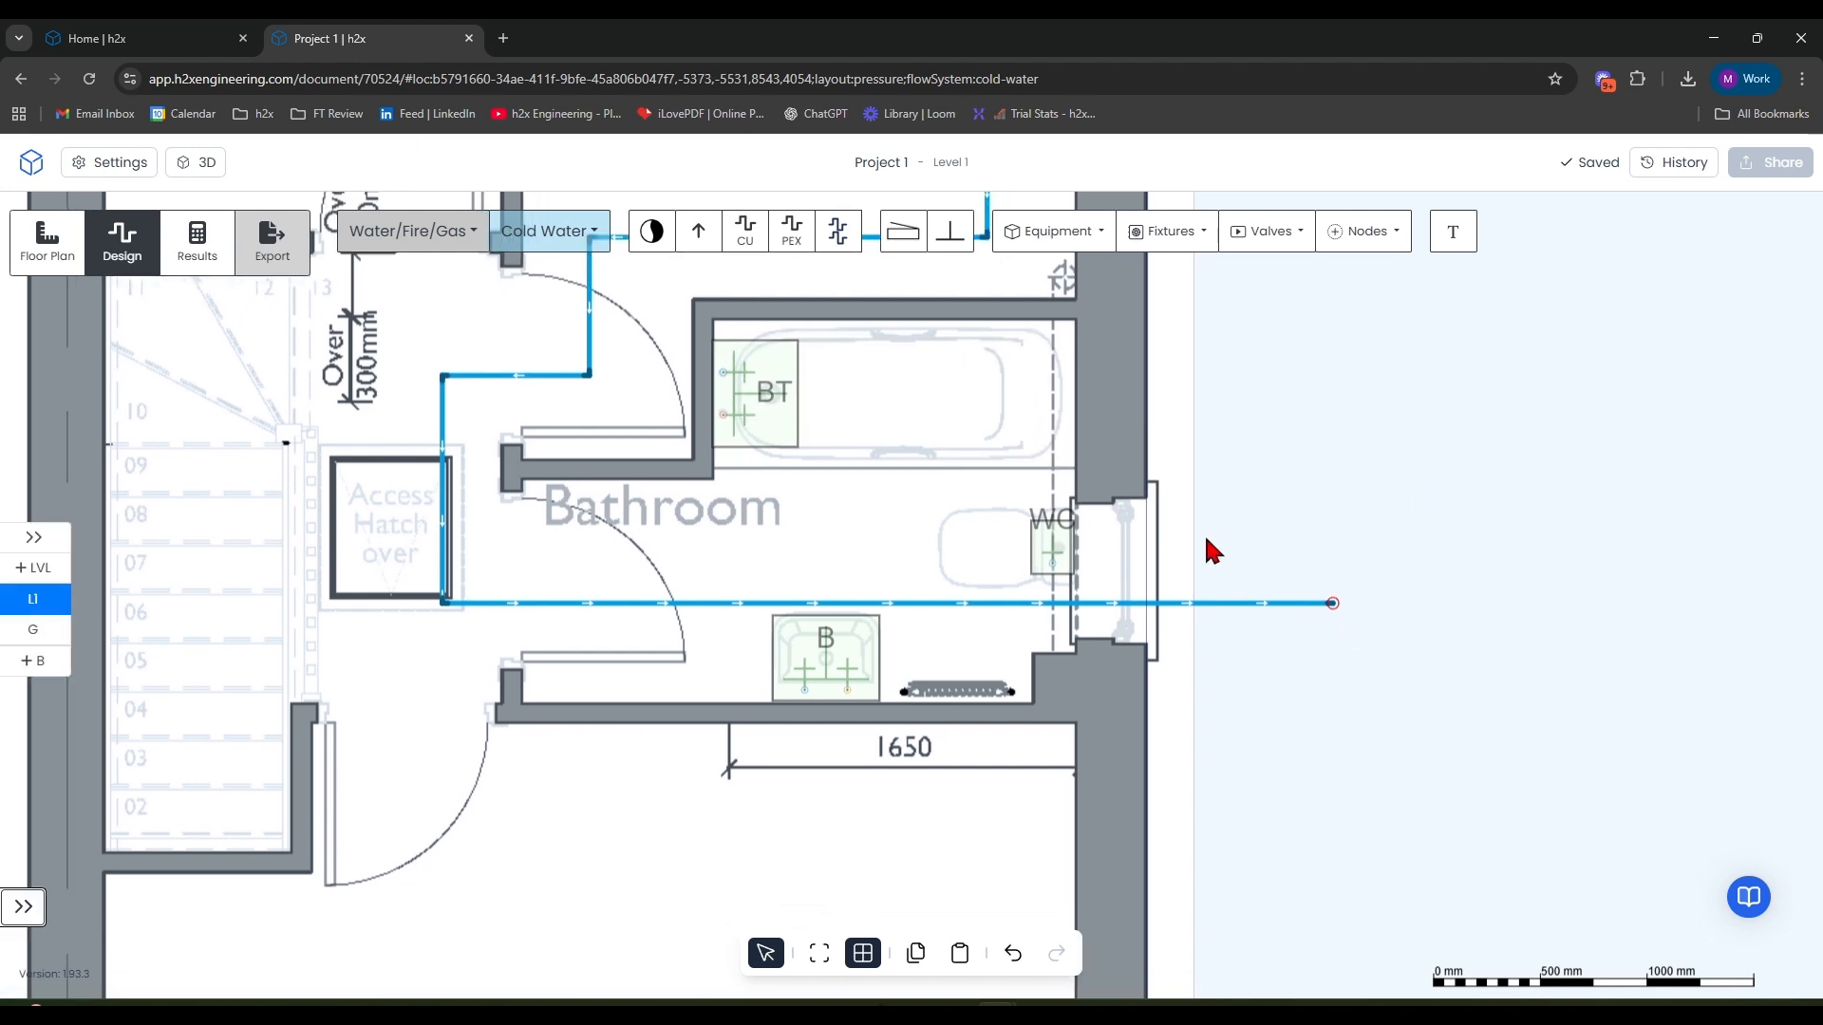
left_click(796, 233)
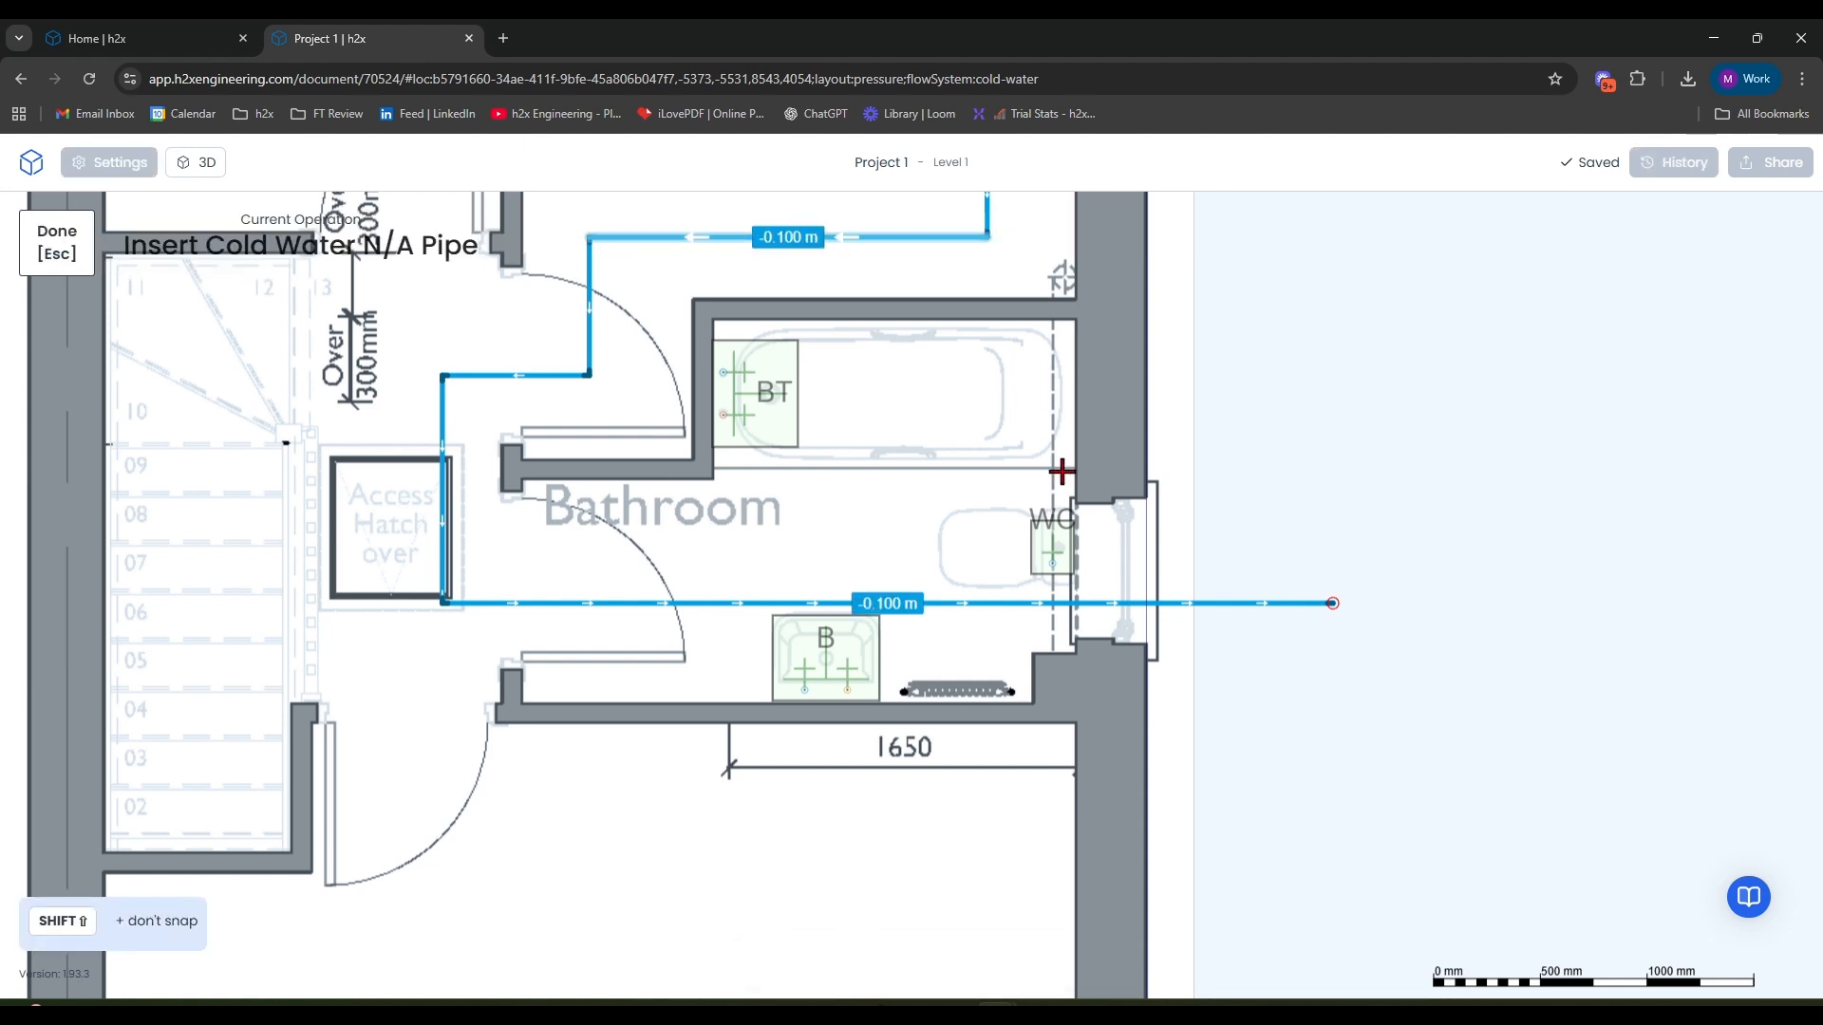
scroll(1059, 574, "up", 3)
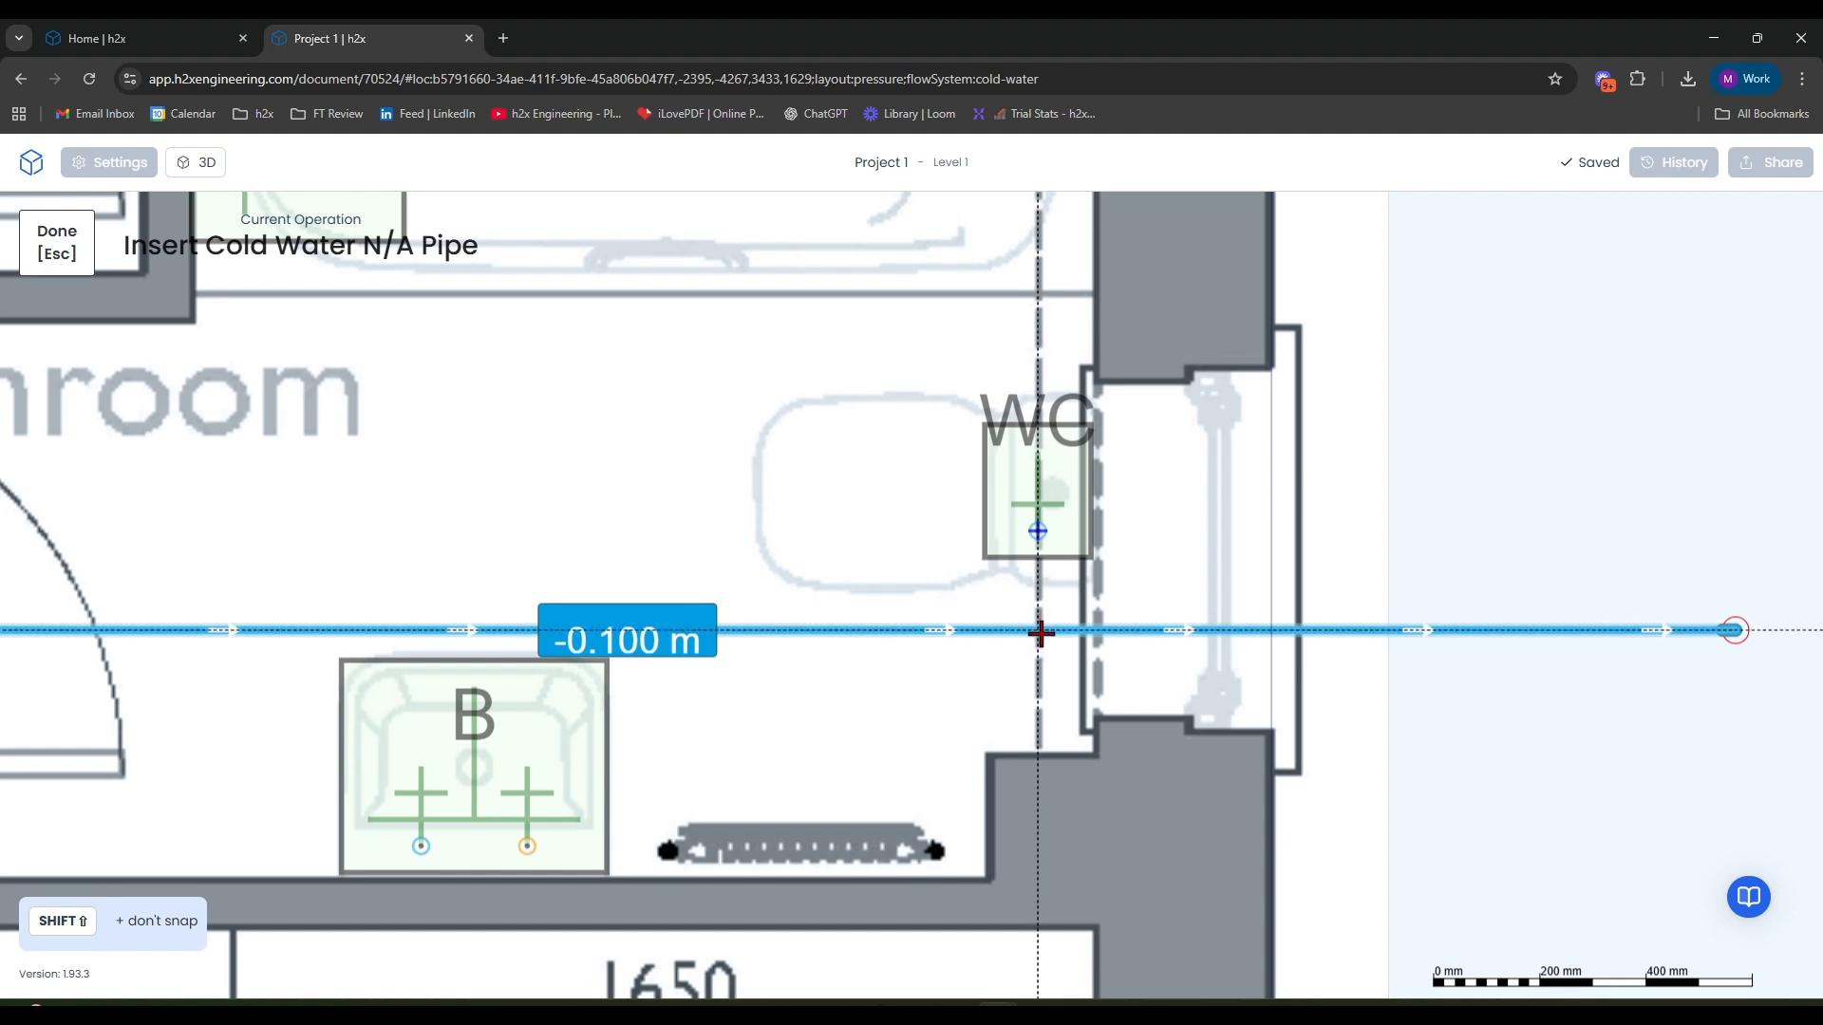
left_click(1038, 531)
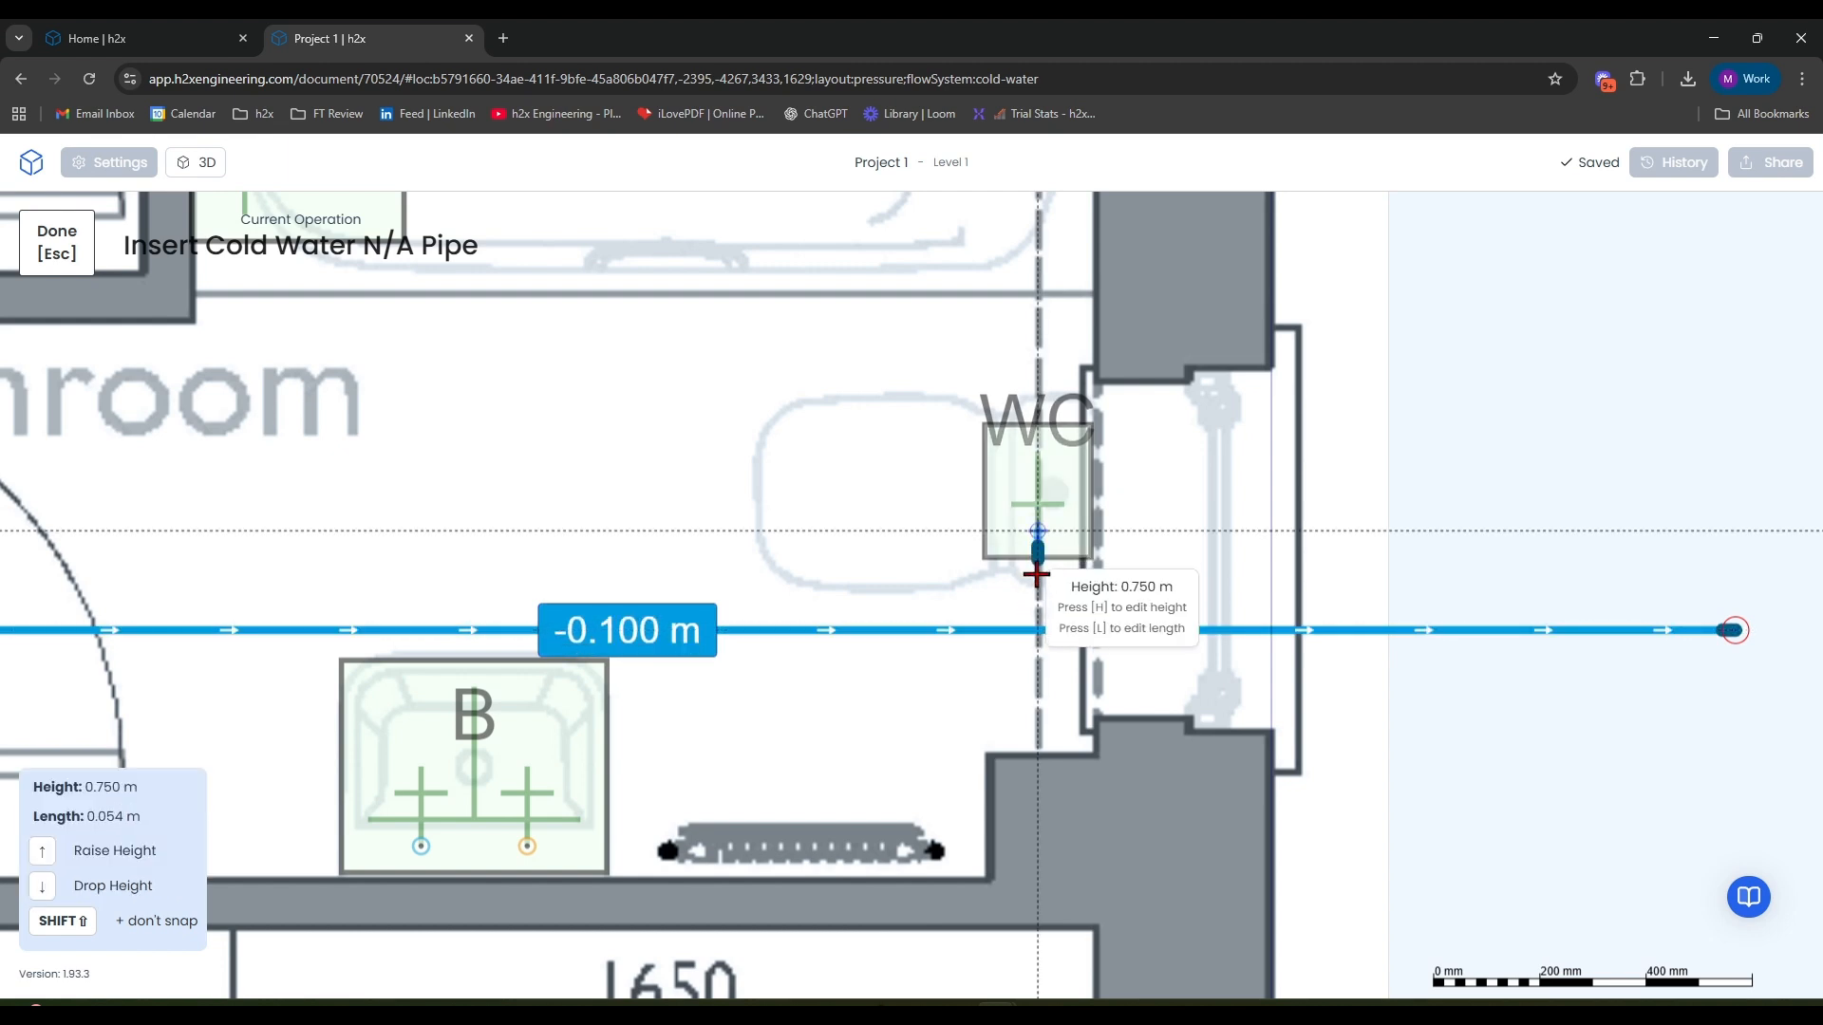
left_click(1037, 628)
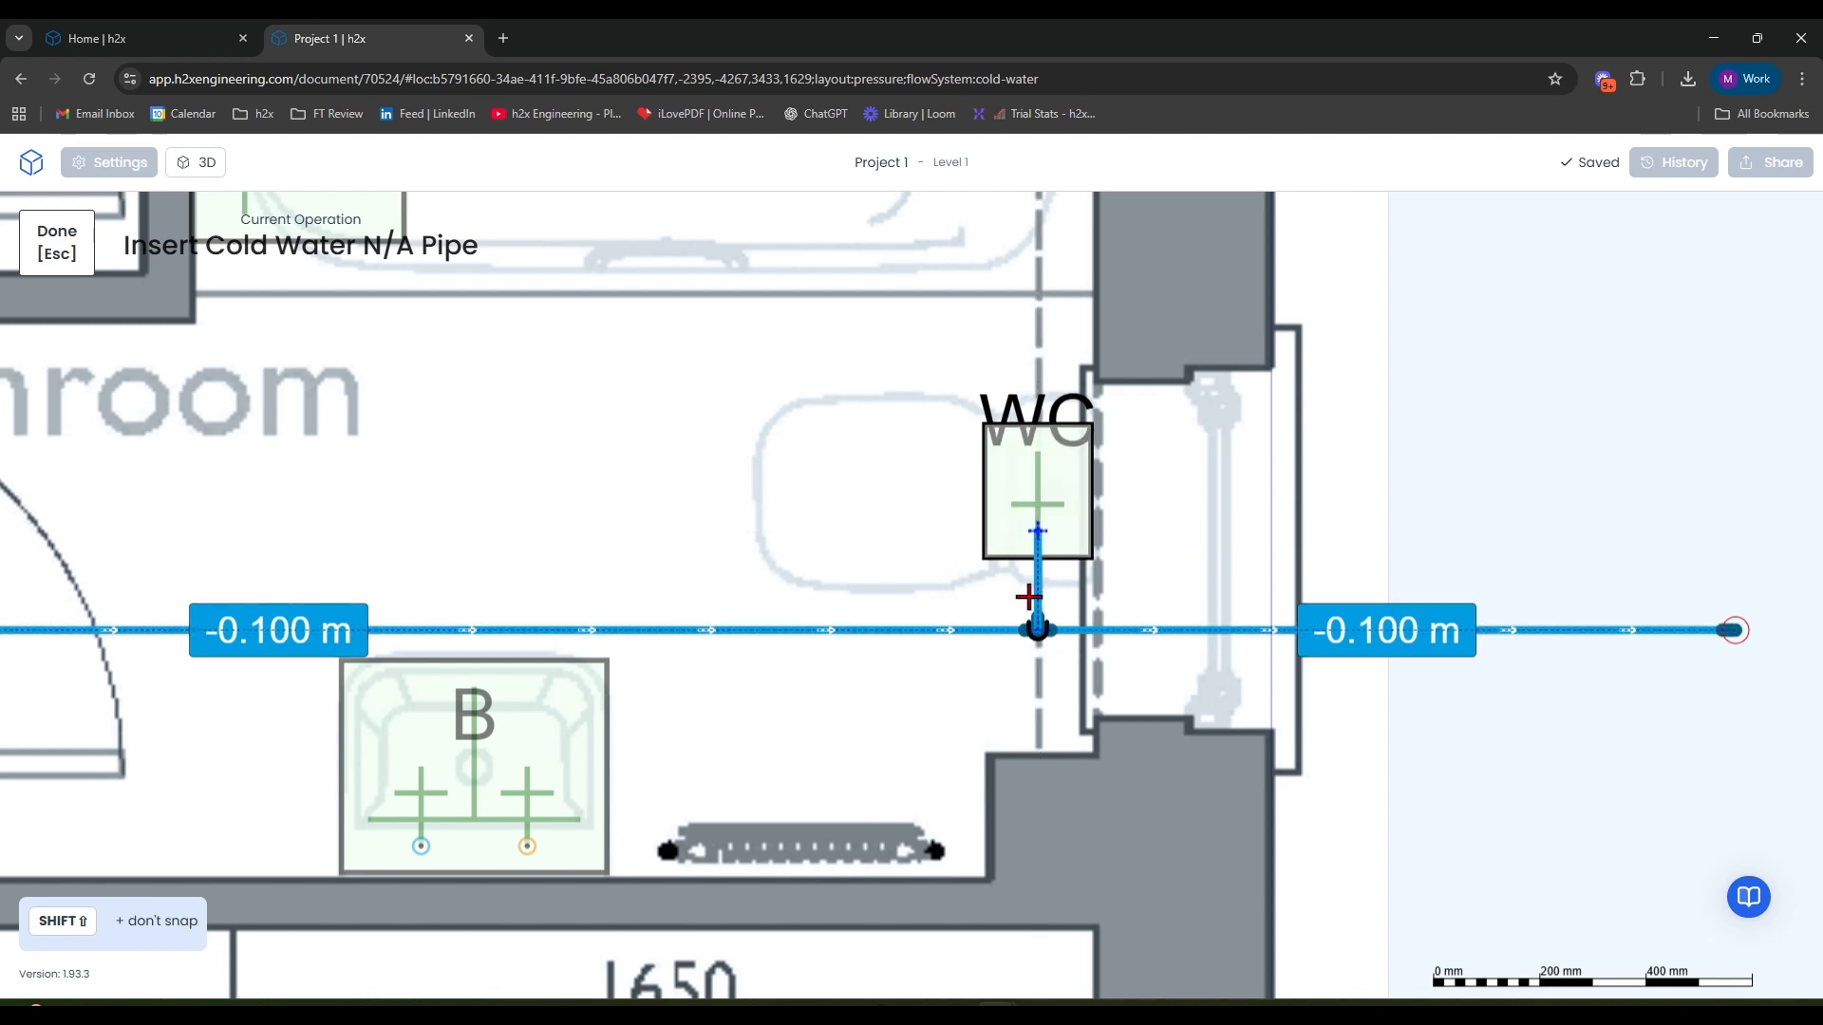
key("Escape")
Step: Delete the leftover cold water pipe section that extends past the WC connection and out through the external wall
scroll(1077, 518, "down", 3)
right_click_drag(1571, 519, 1400, 611)
key("Delete")
left_click_drag(1352, 503, 1615, 620)
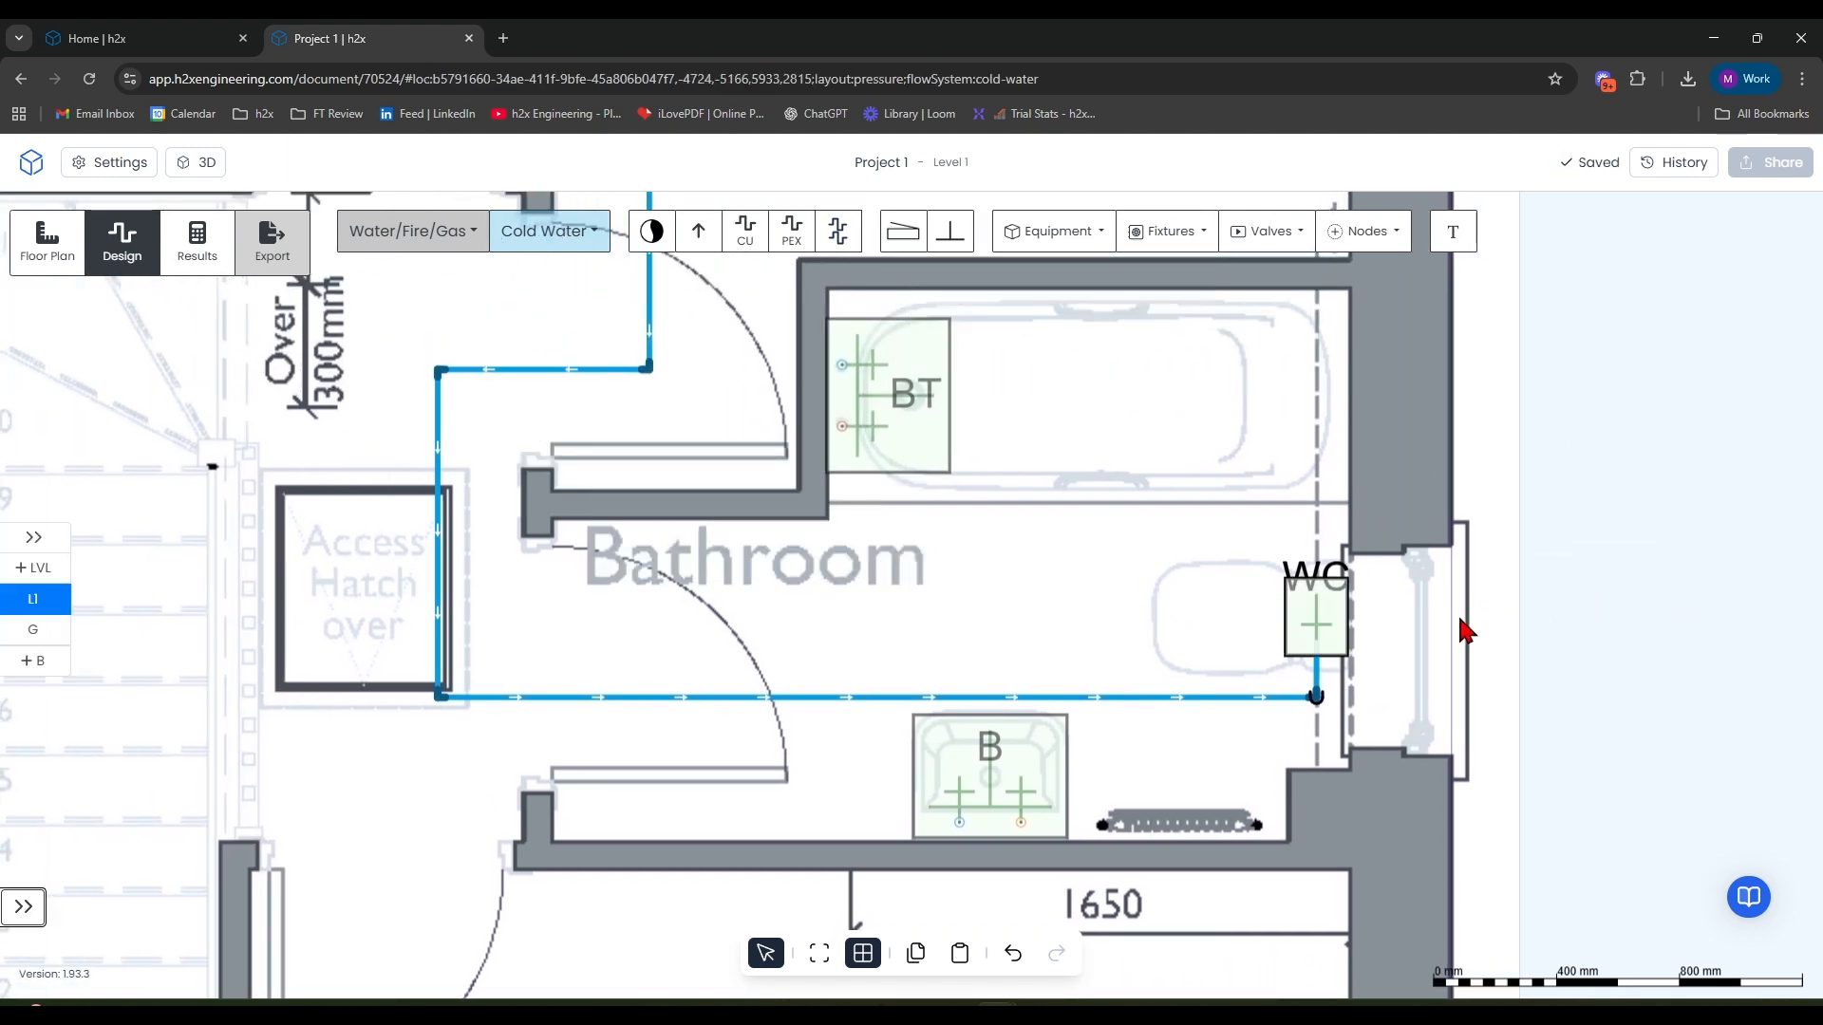
Step: Auto-connect the bath fixture to the main cold water pipe running through the bathroom
left_click(911, 406)
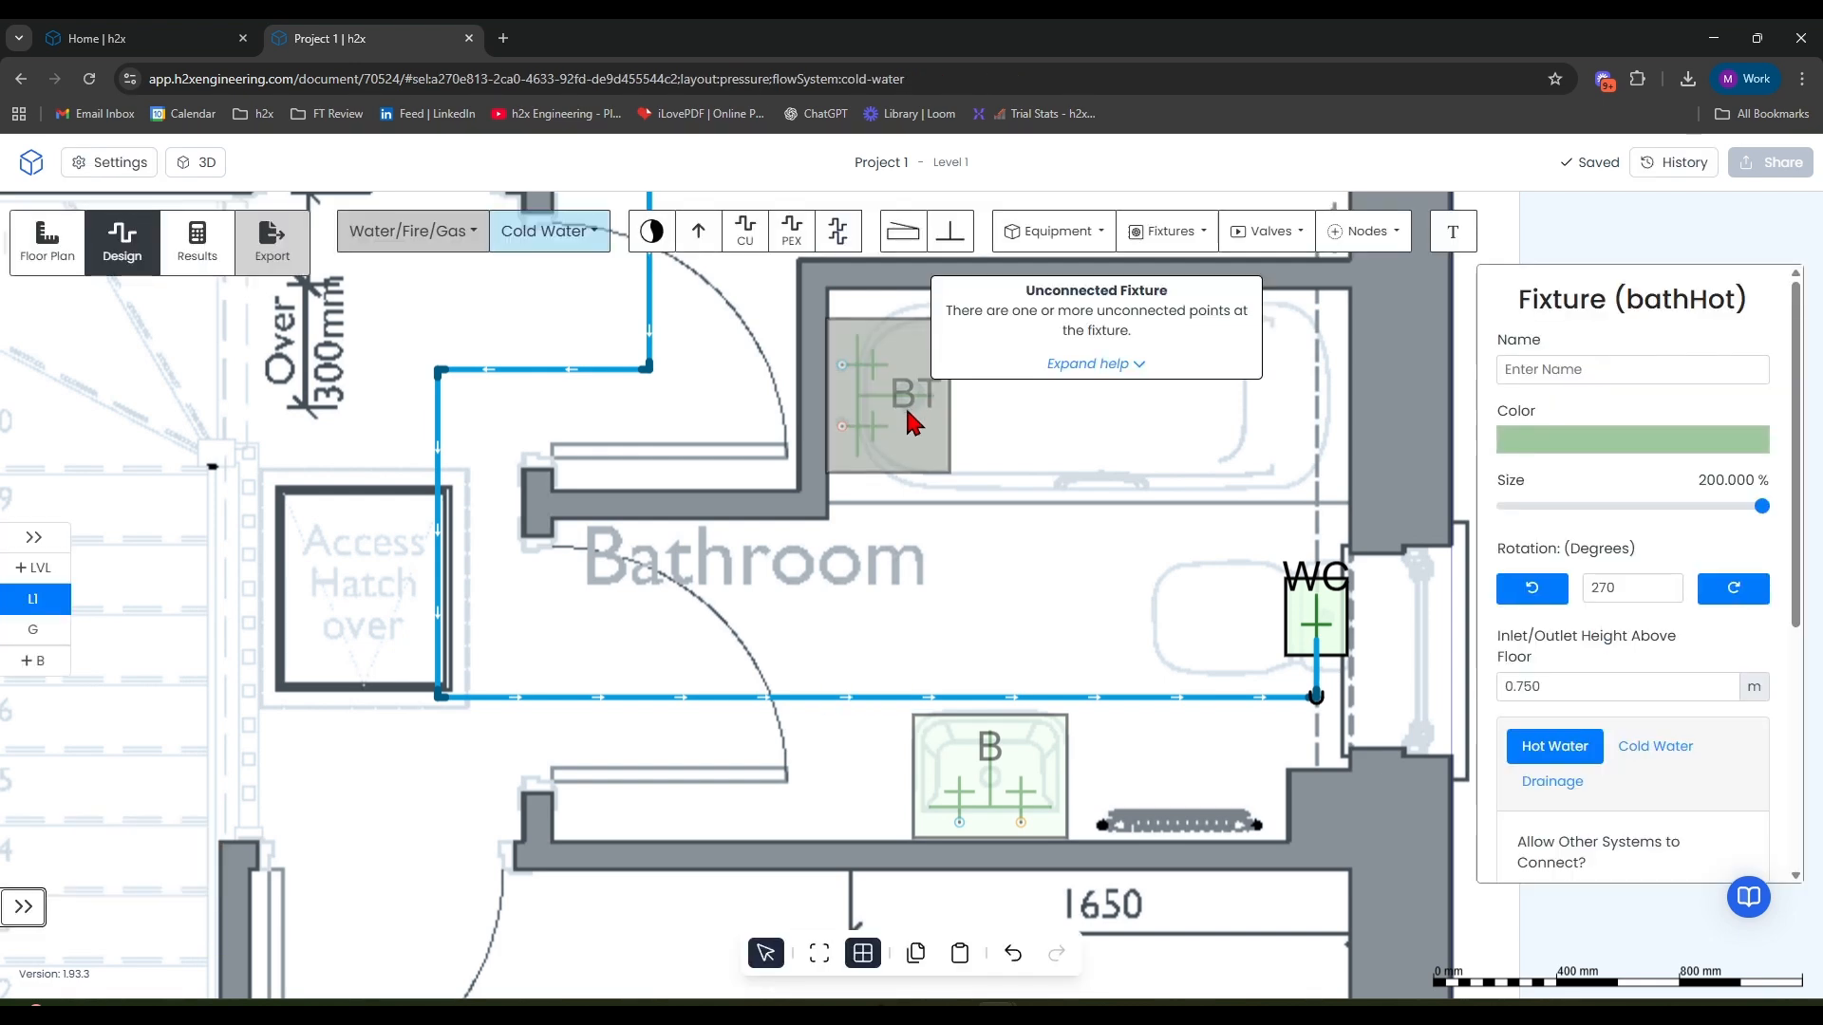
left_click(858, 696, "shift")
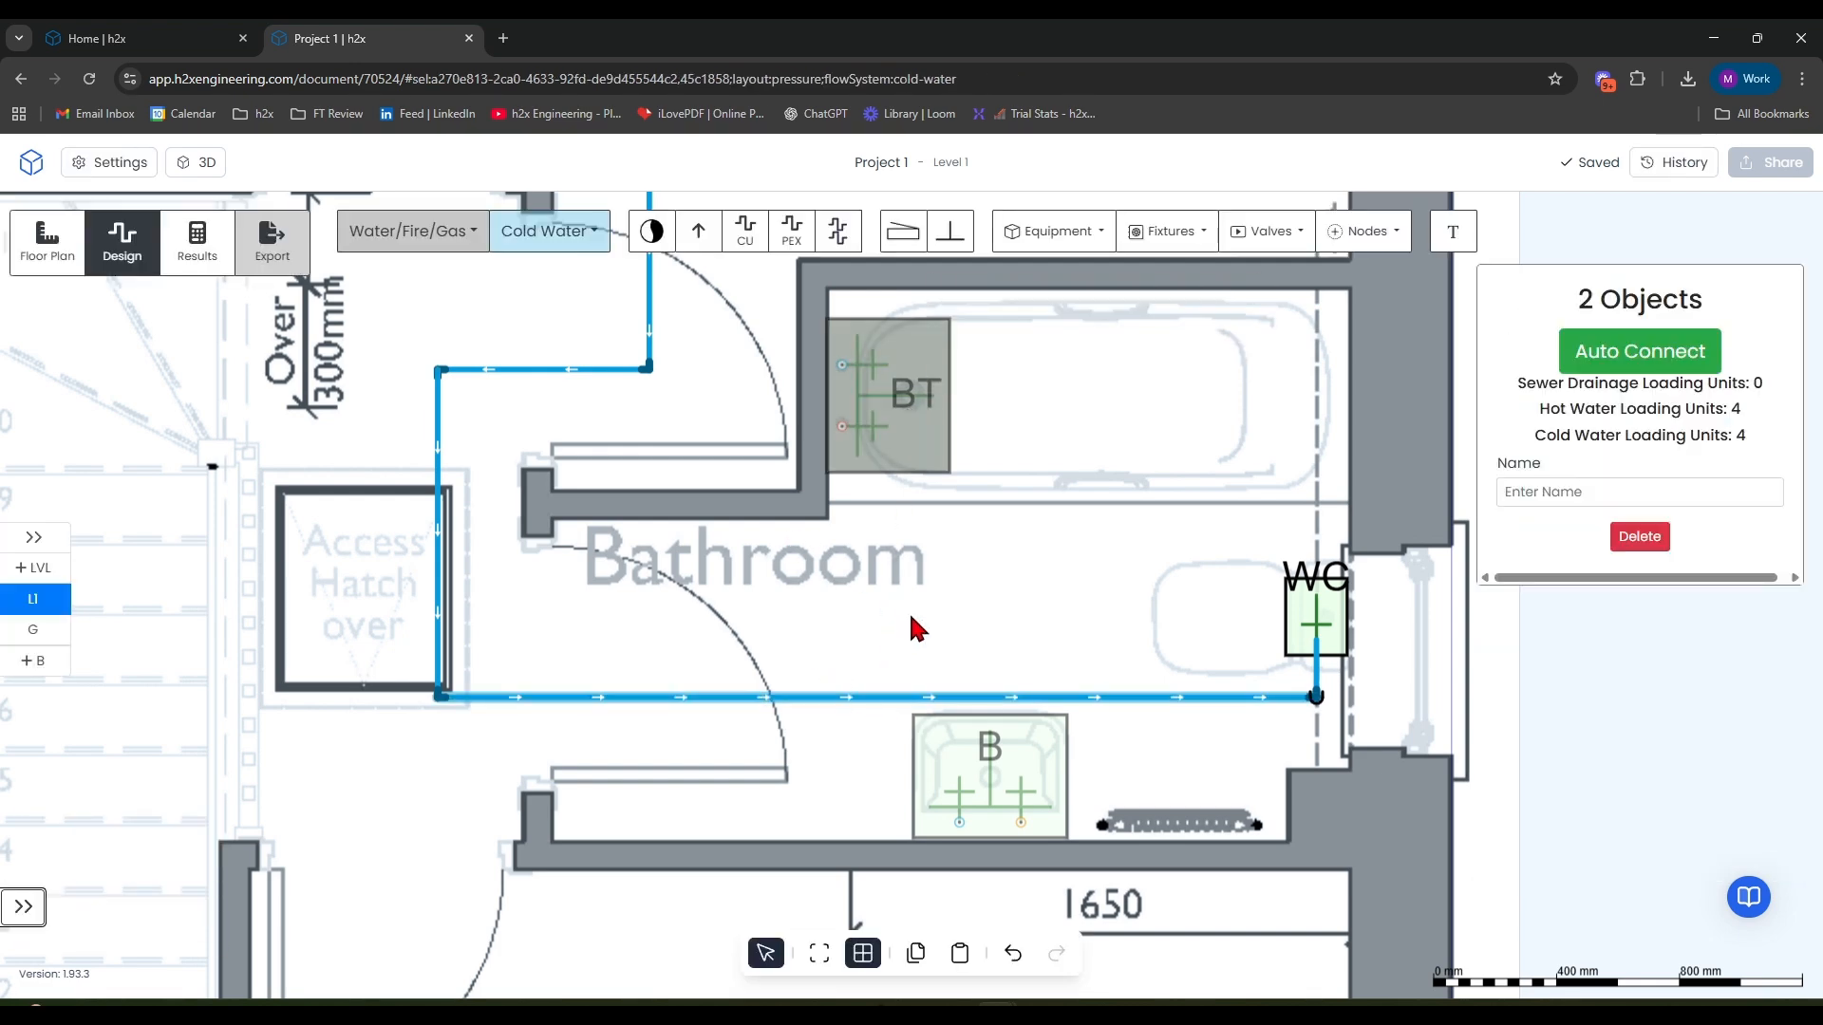
left_click(1611, 354)
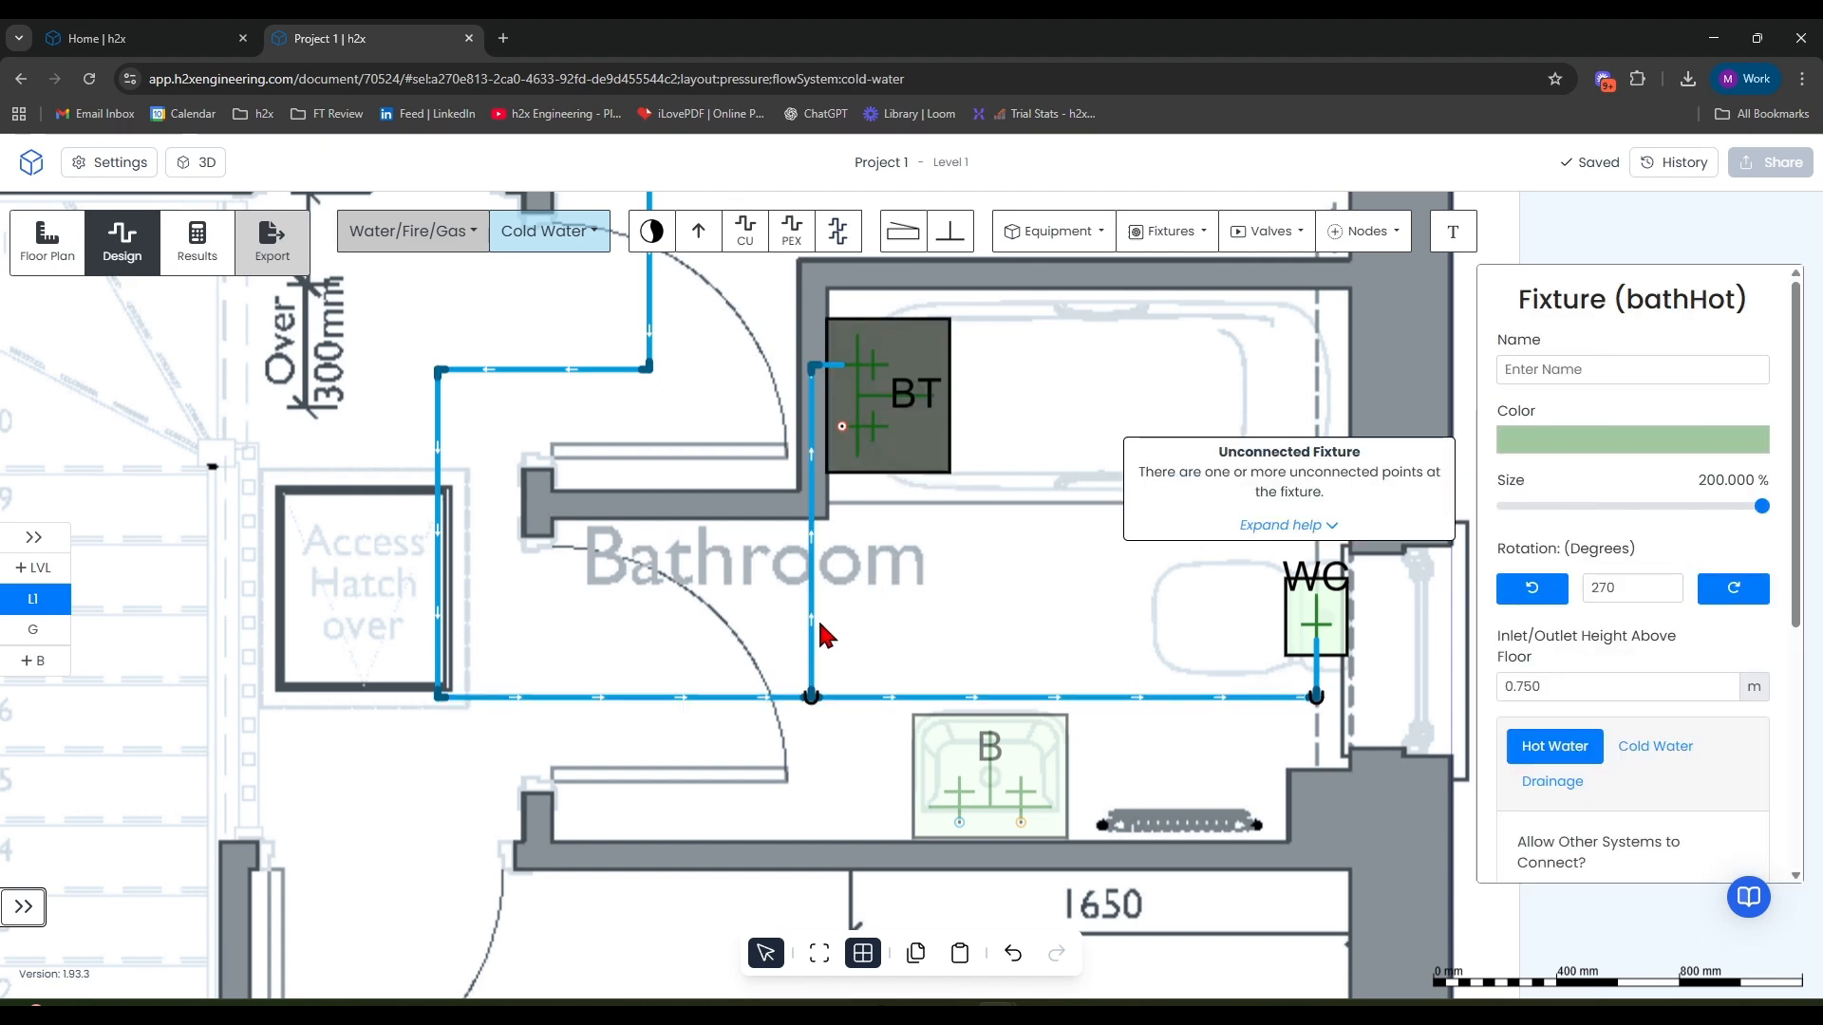
Step: Shift the bath's cold water branch pipe closer to the bath fixture and set its height above floor to -0.1 m
left_click_drag(822, 631, 924, 579)
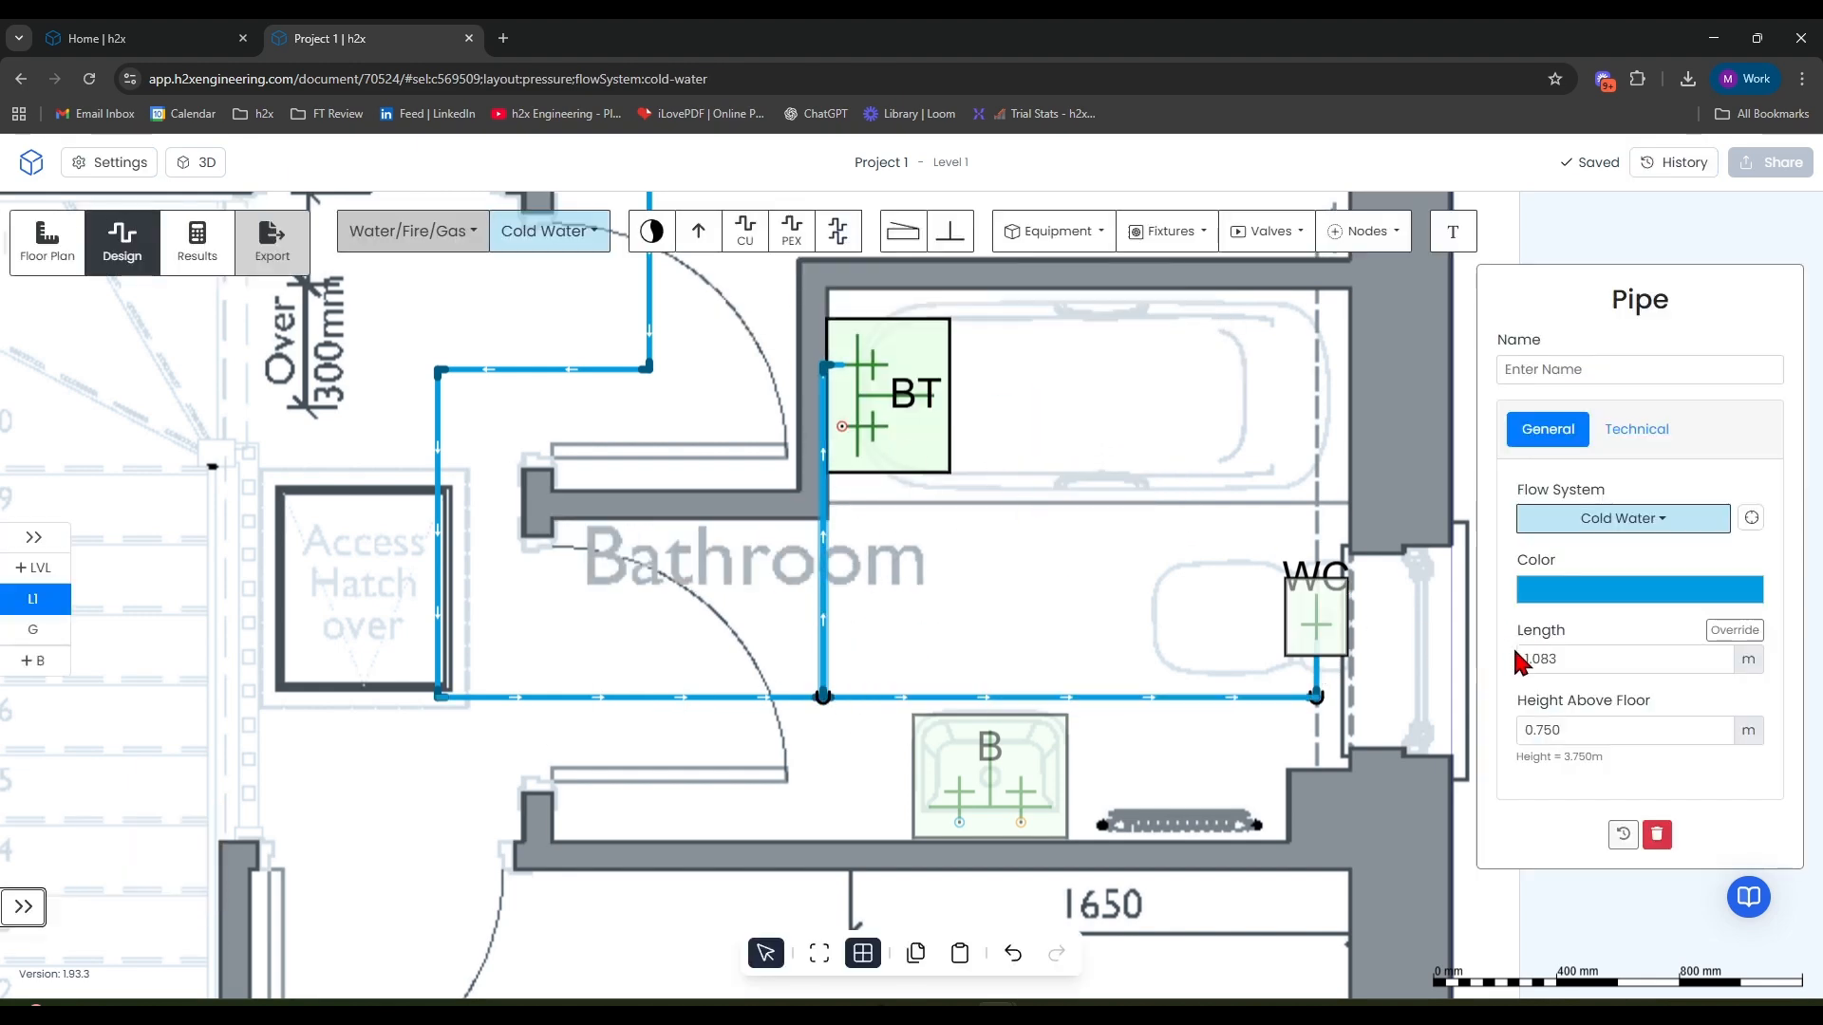
left_click(869, 586)
left_click_drag(826, 581, 833, 582)
left_click(1570, 726)
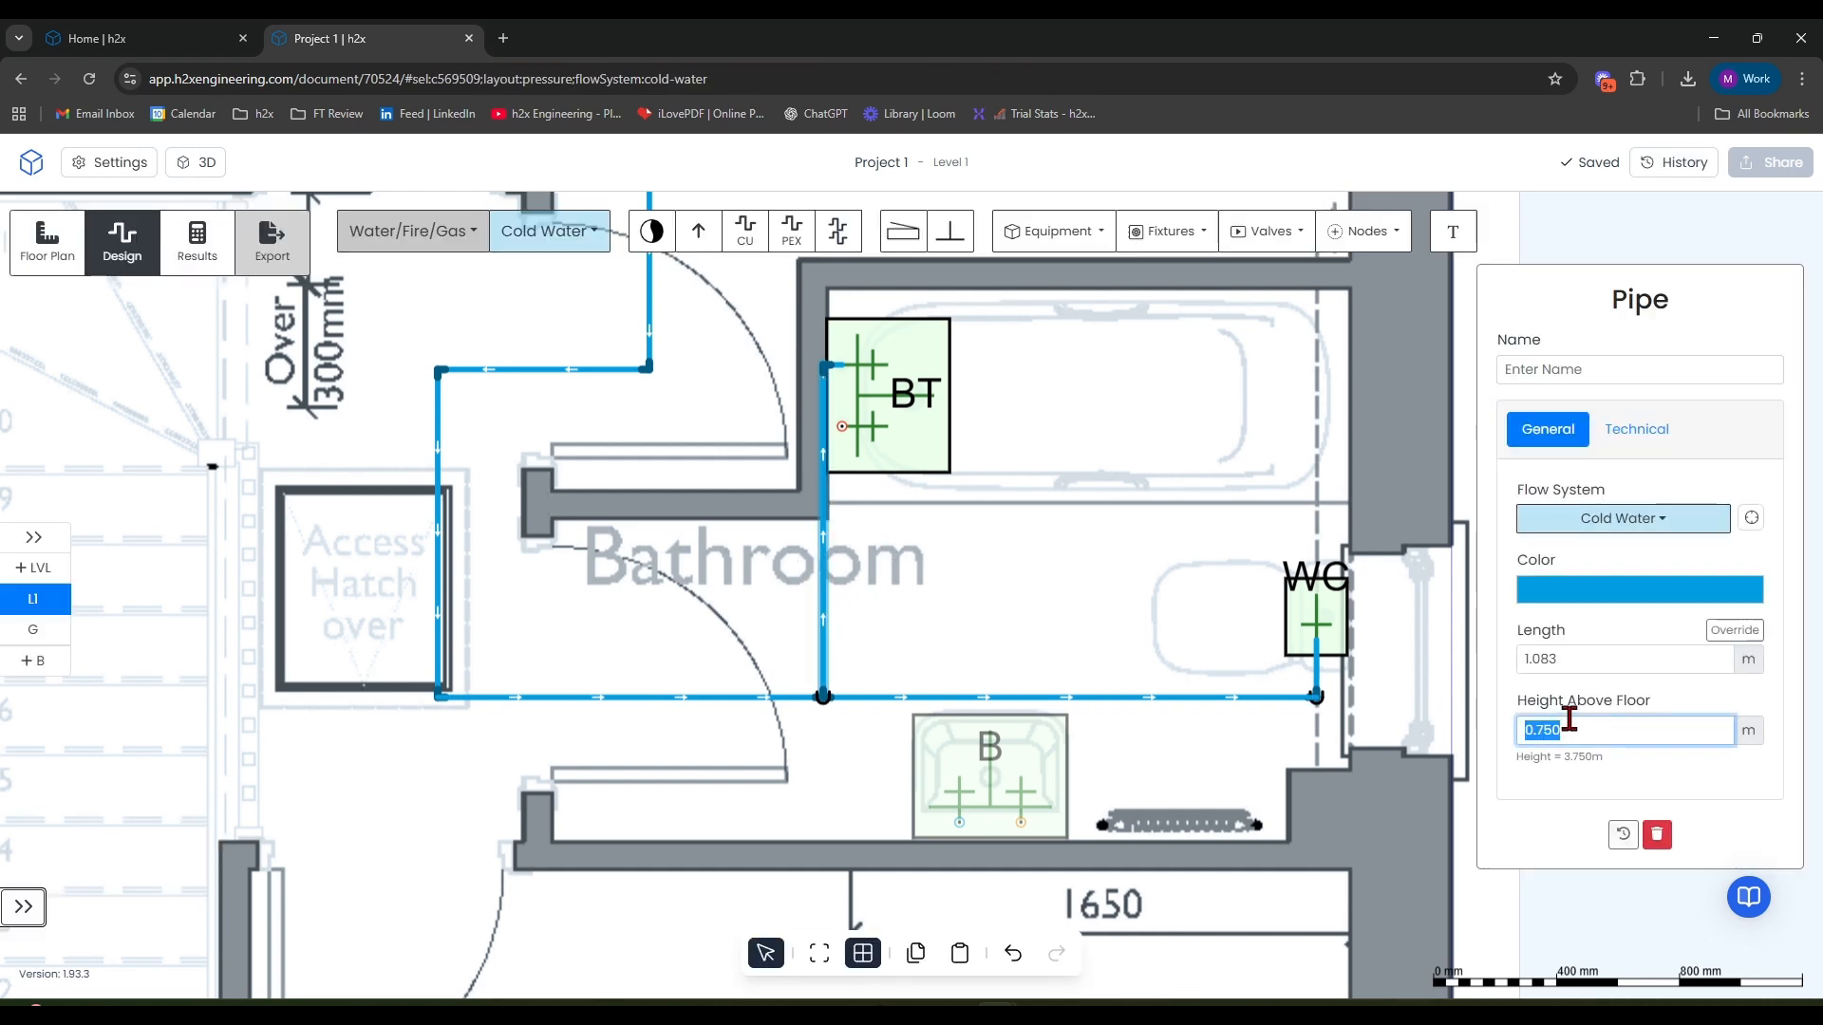
type("-.1")
key("Return")
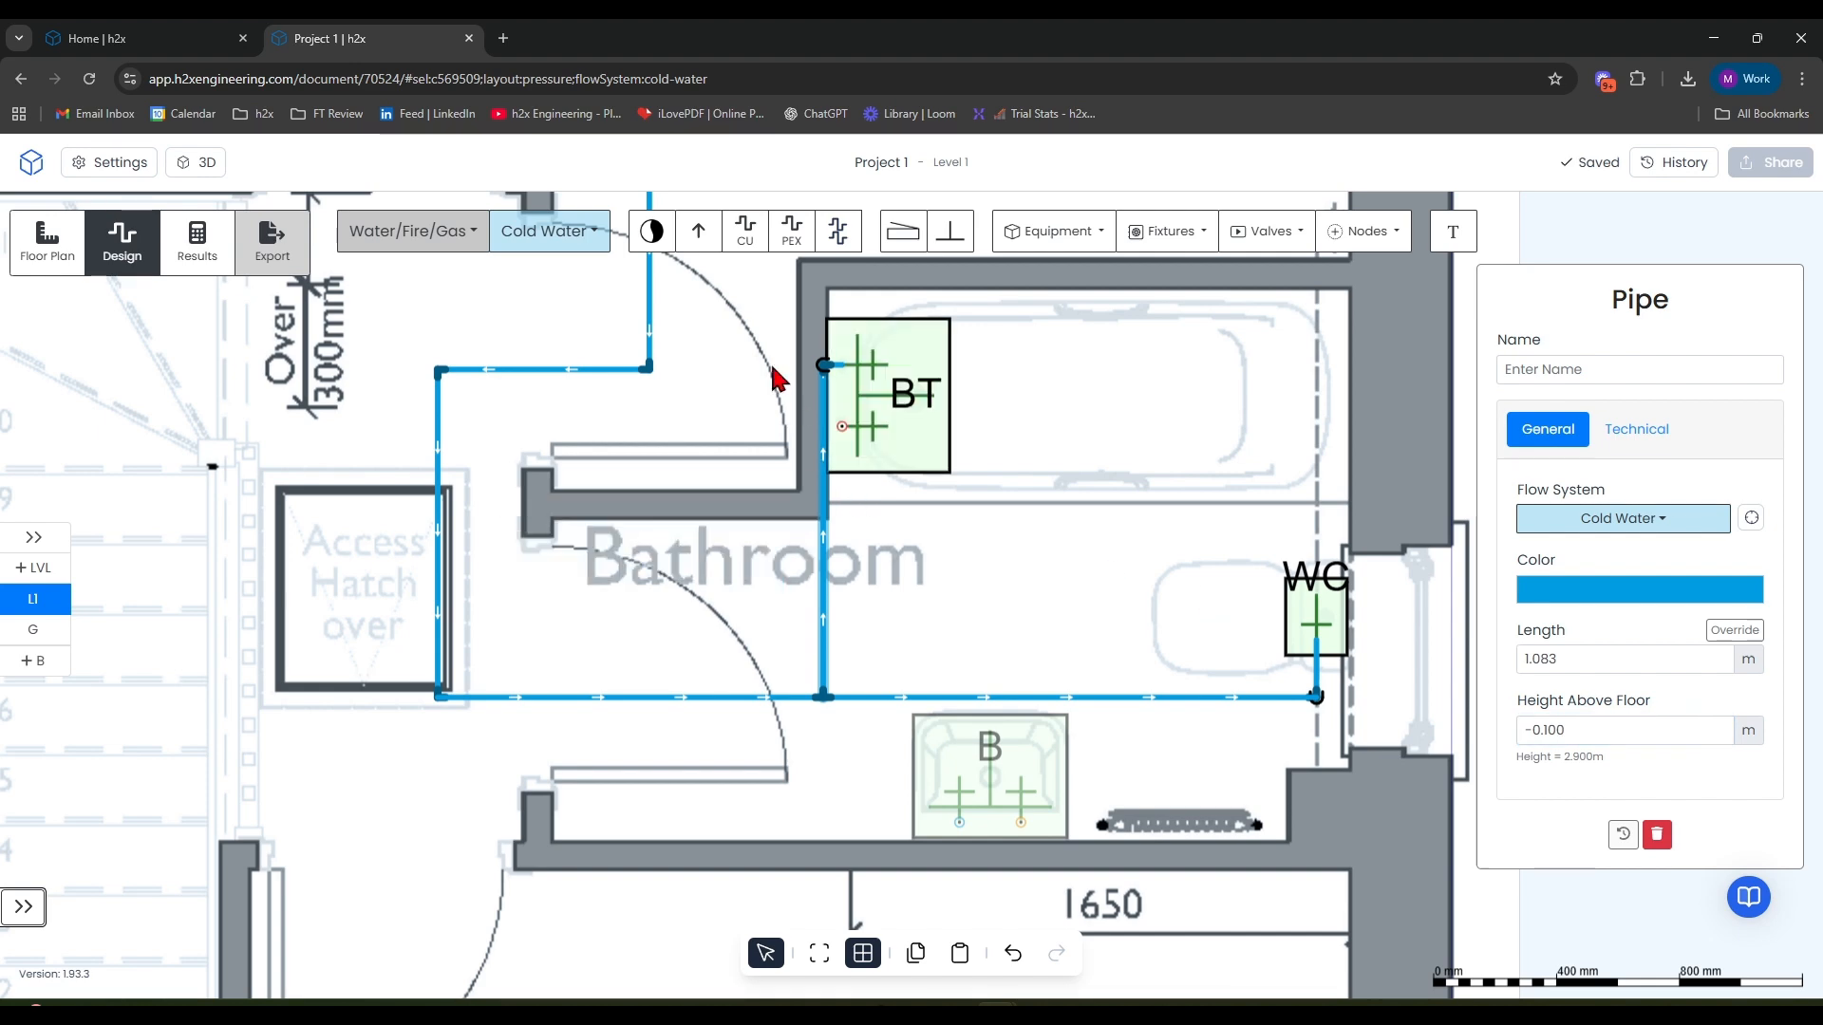
left_click(1011, 486)
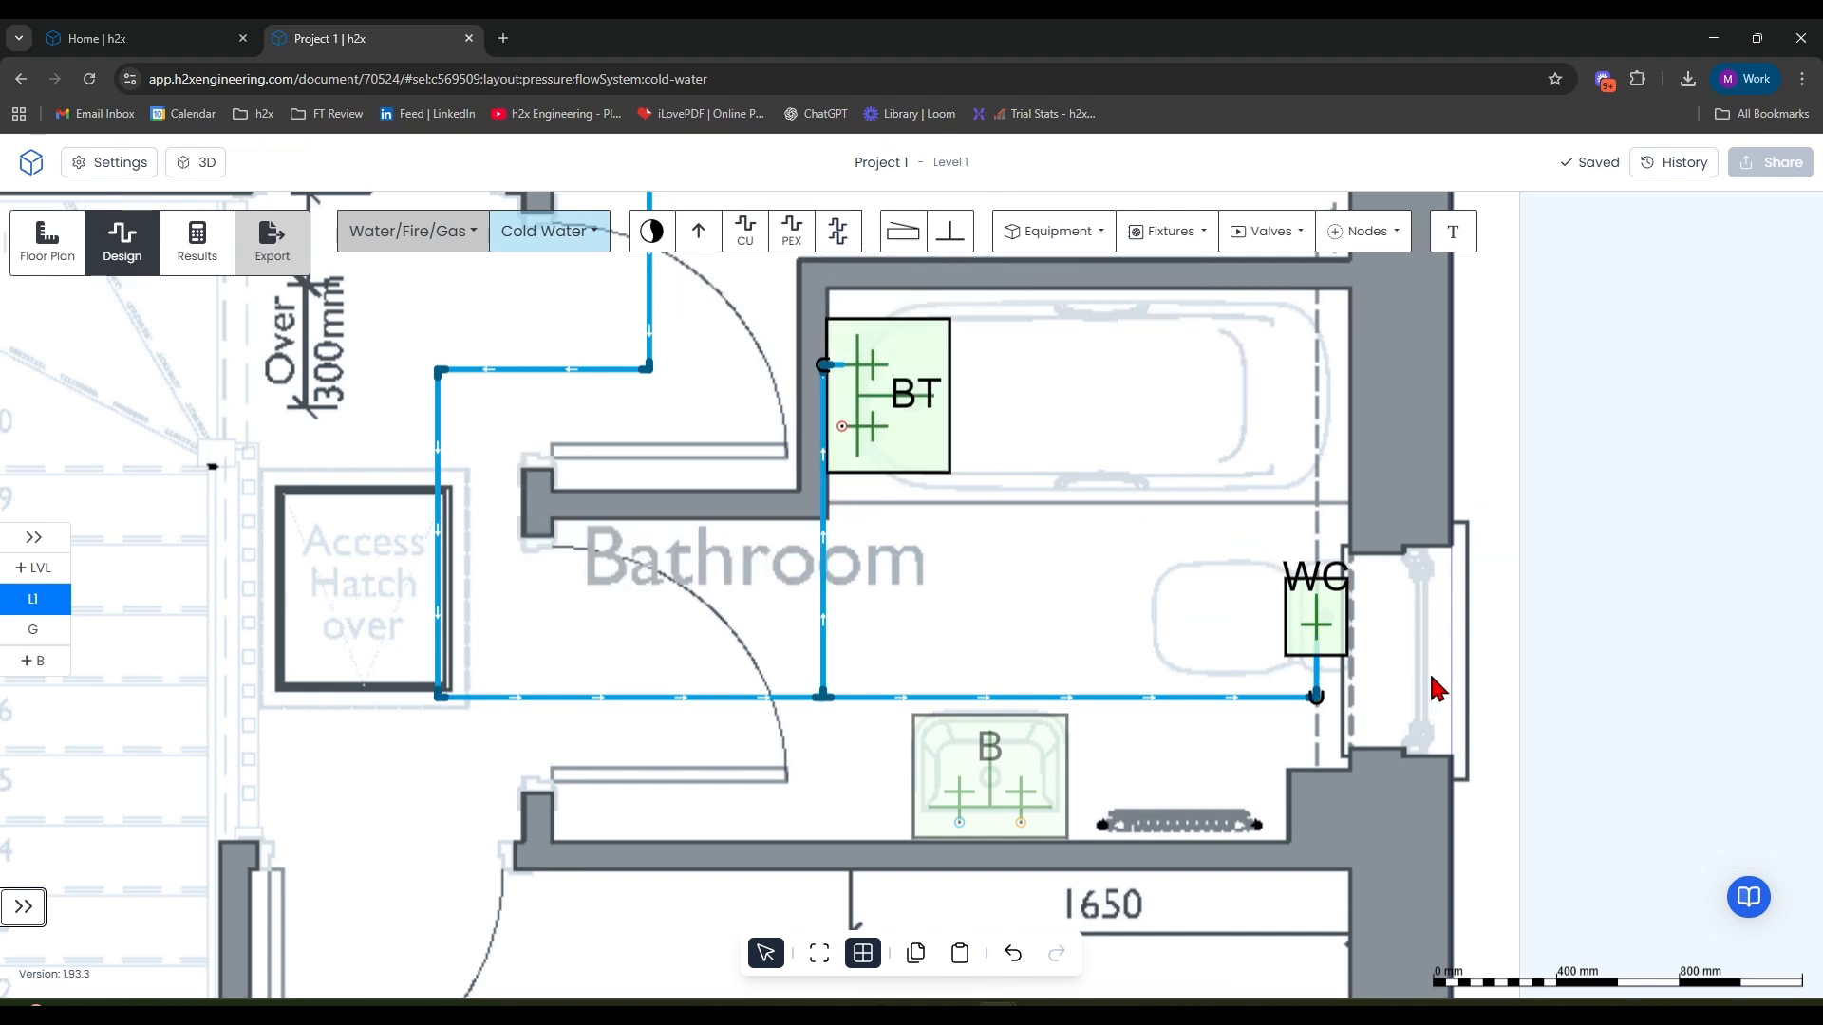
Step: Try to auto-connect the basin to the main cold water pipe between the bath branch and the WC
left_click_drag(1394, 546, 1385, 486)
scroll(957, 629, "up", 3)
left_click(985, 653)
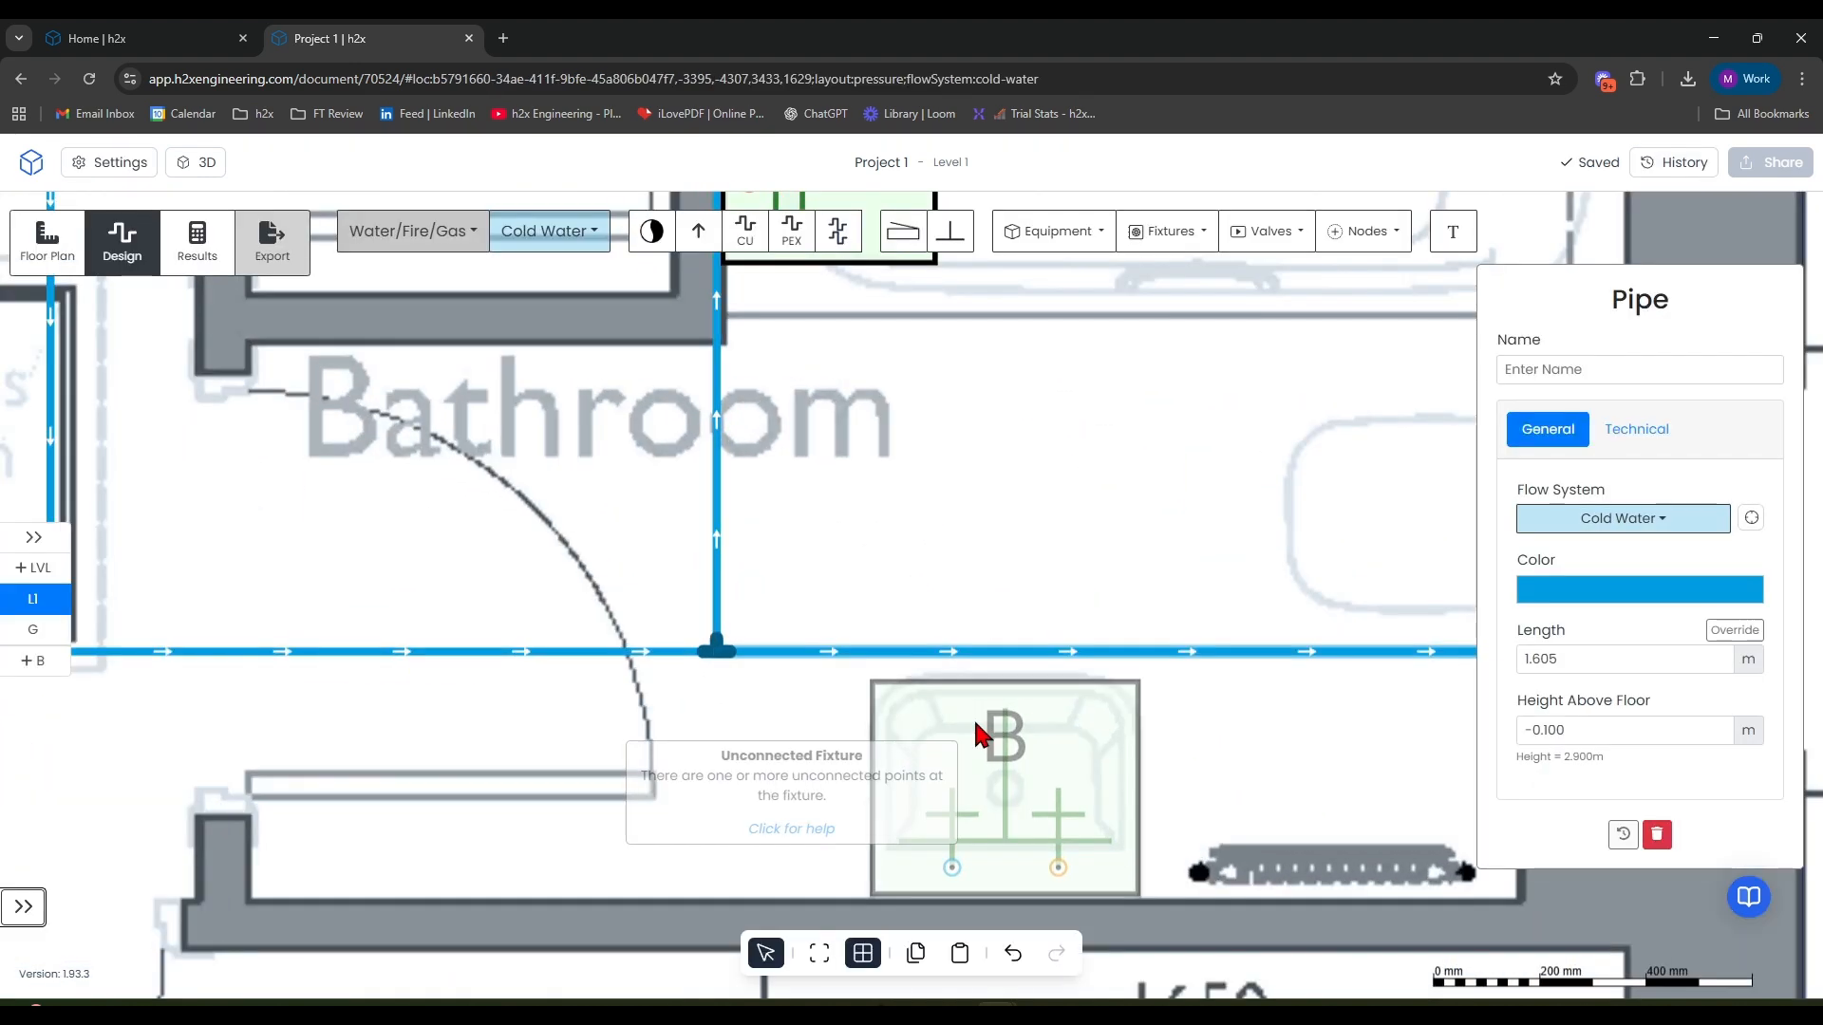
left_click(997, 737, "shift")
left_click(1580, 365)
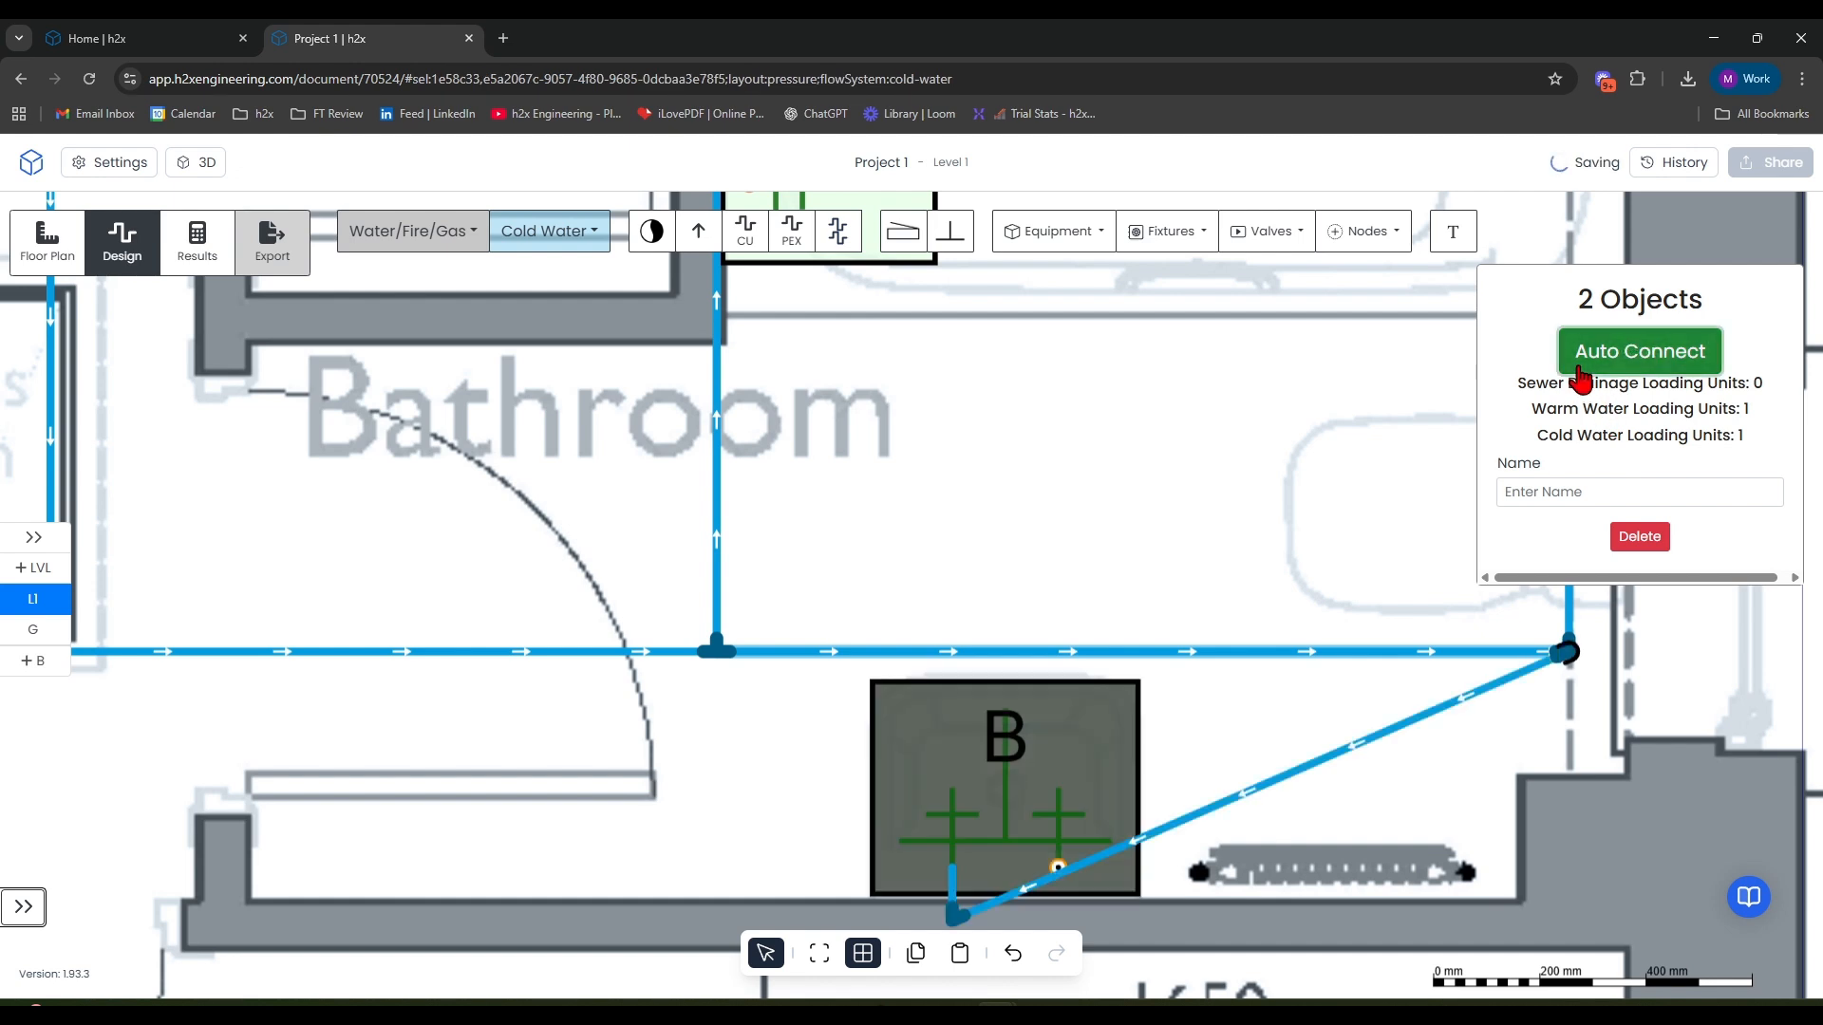
left_click(1267, 510)
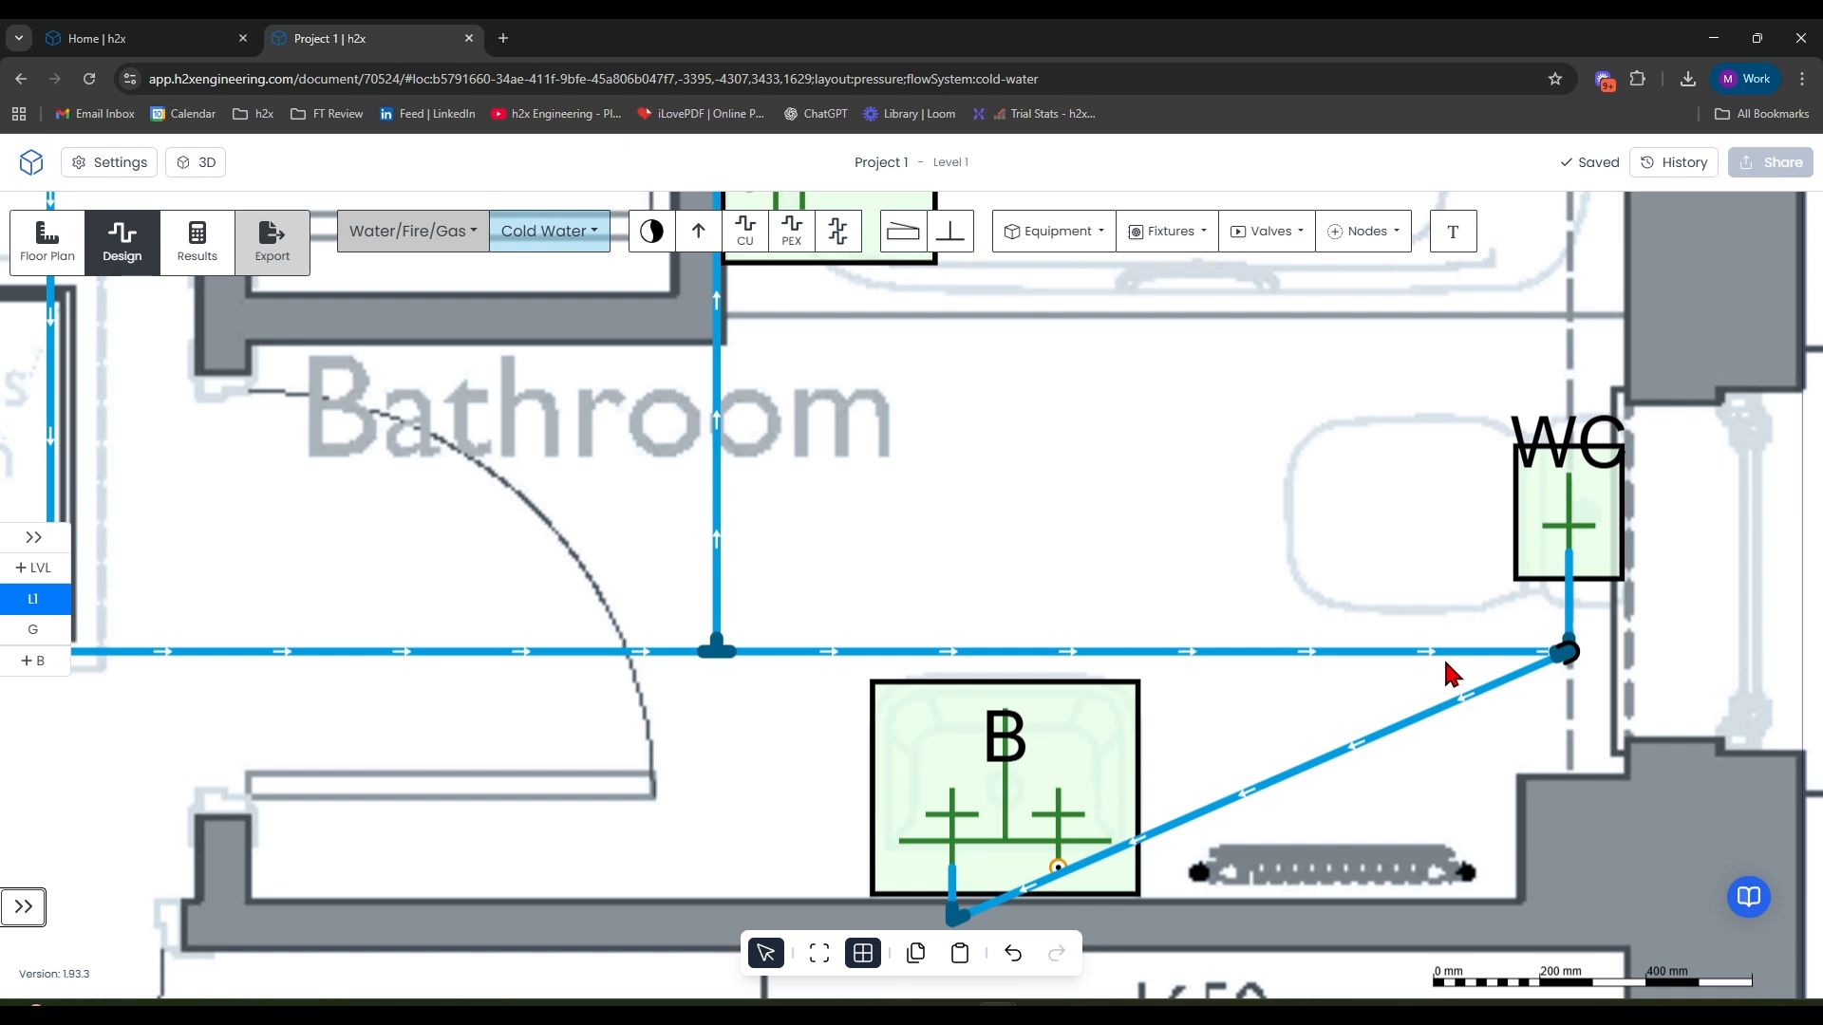
key("ctrl+z")
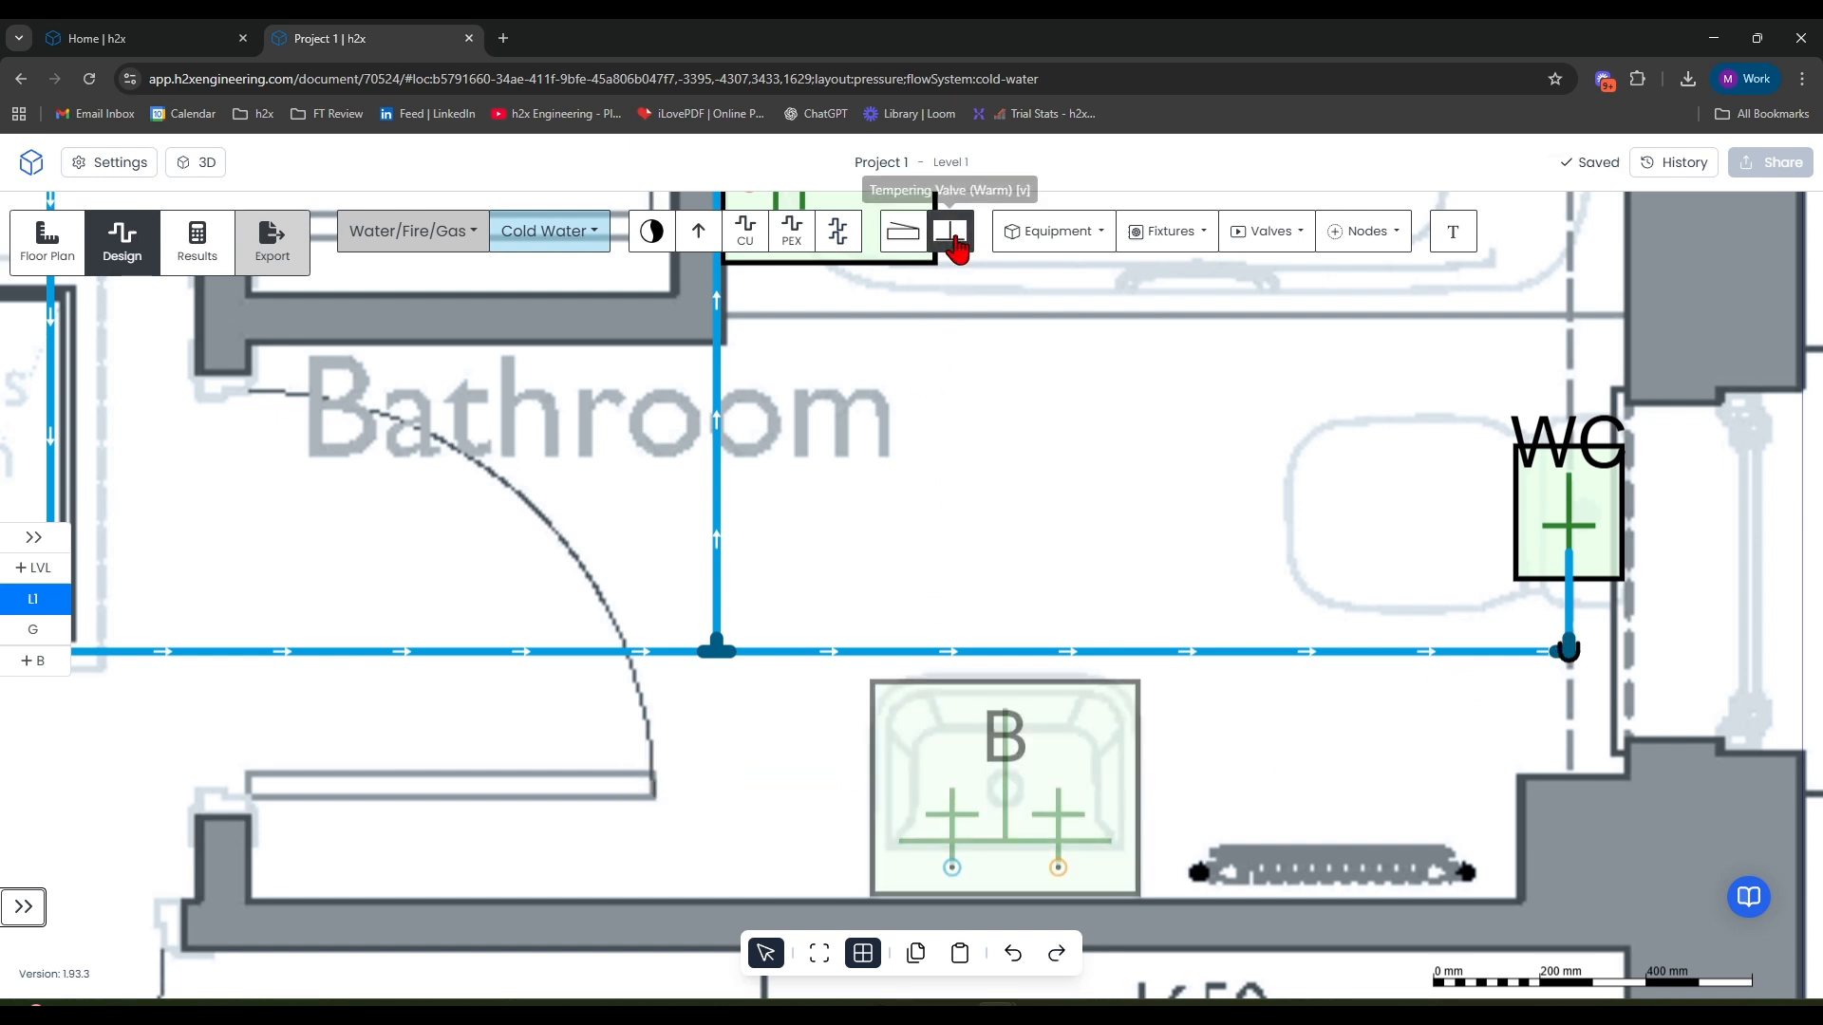
Step: Draw a cold water pipe from the basin's cold connection straight to the main cold water run, at a height of -0.1 m
left_click(780, 243)
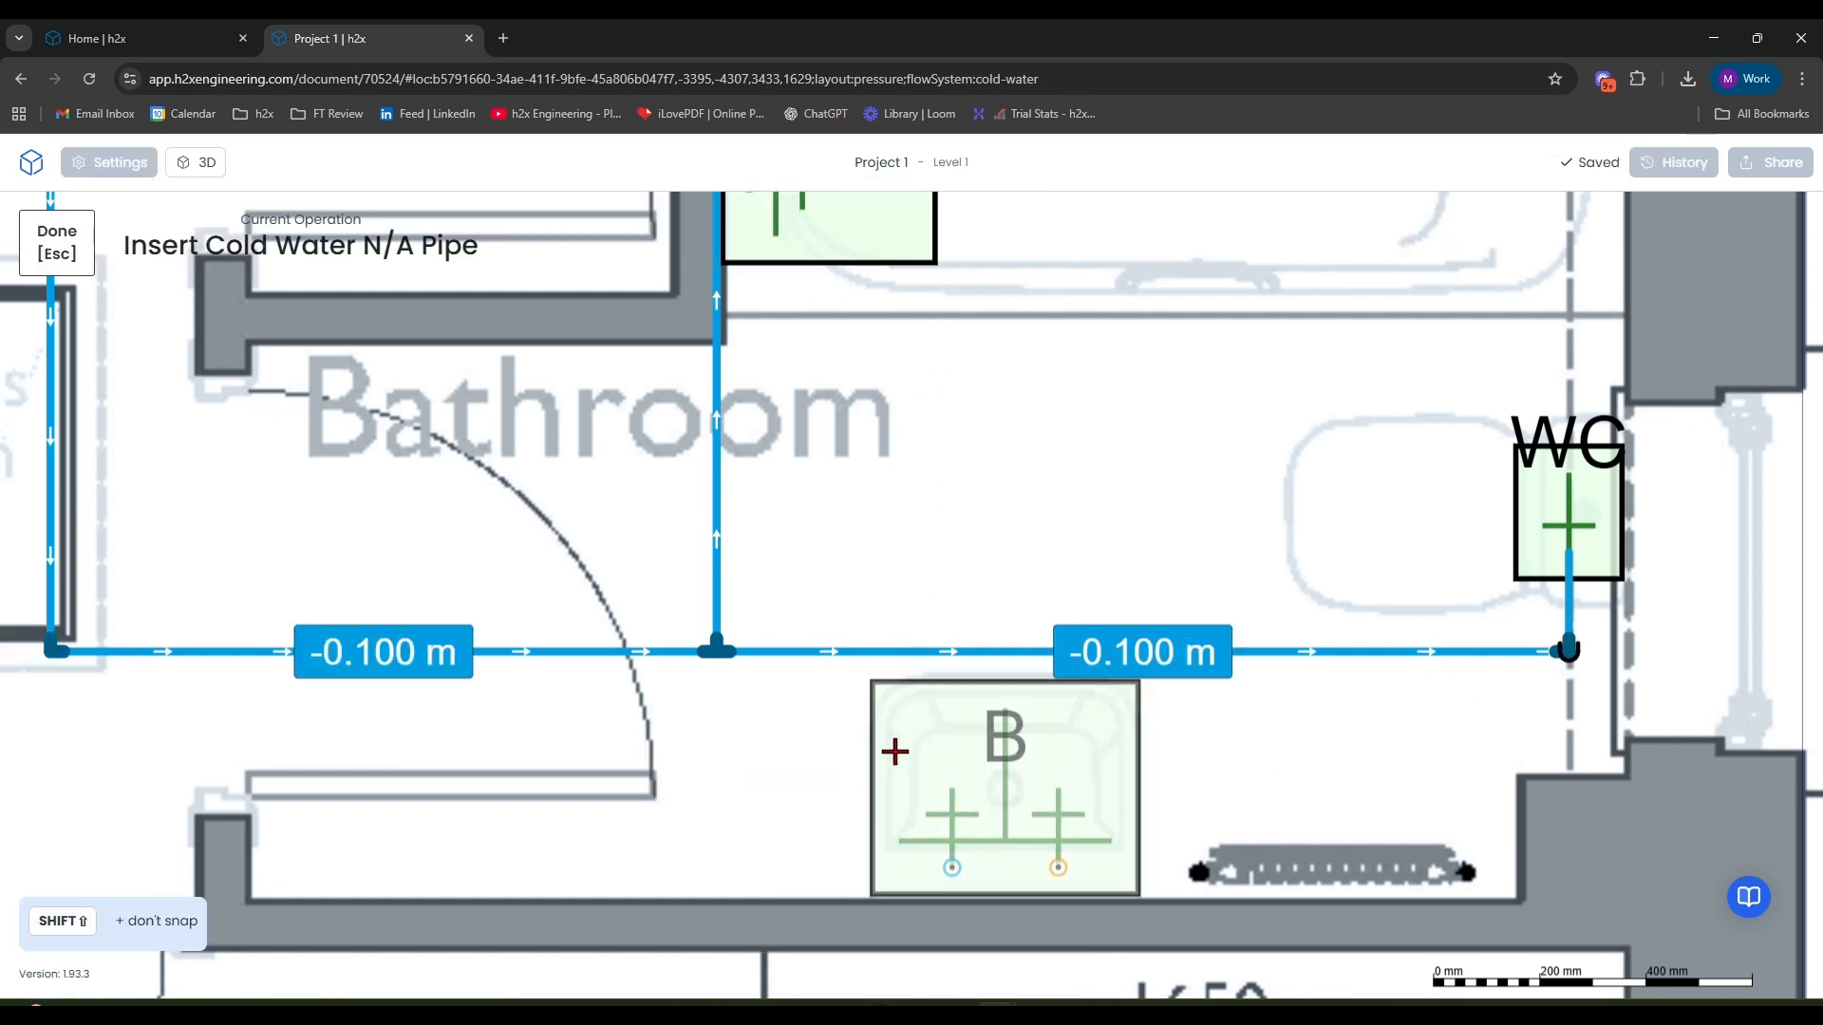
left_click(951, 867)
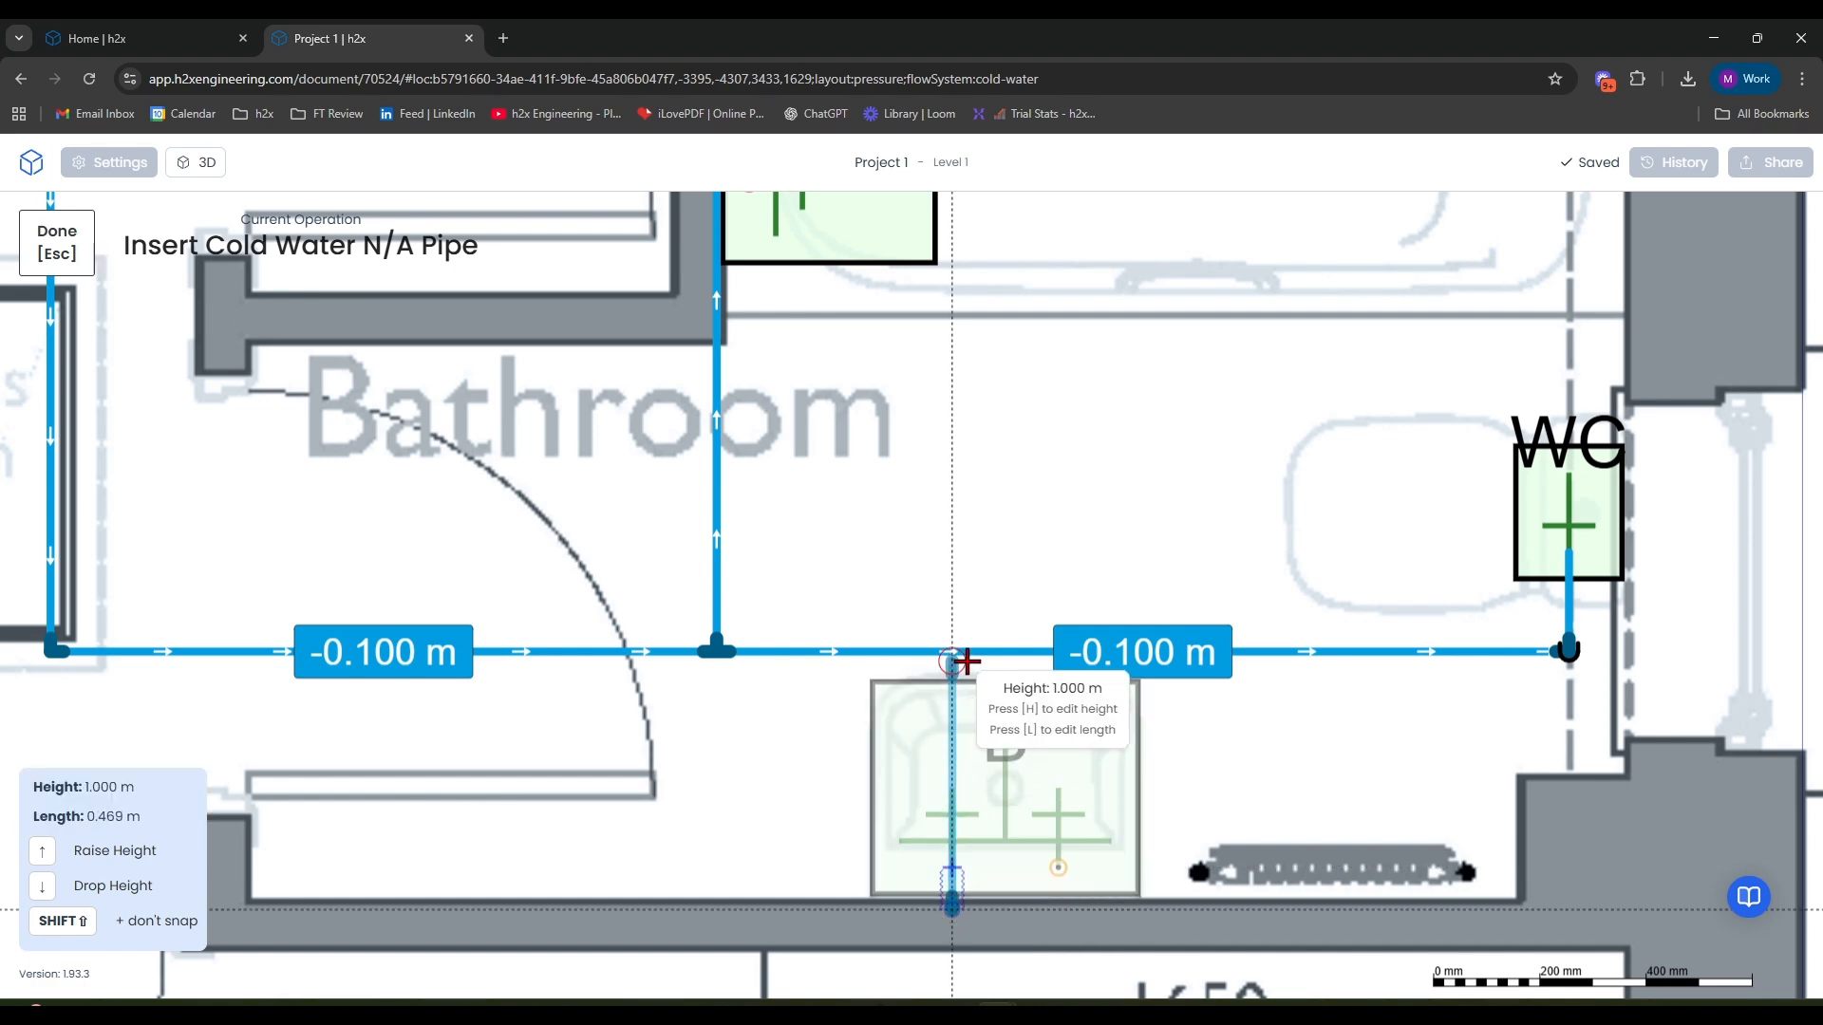
key("h")
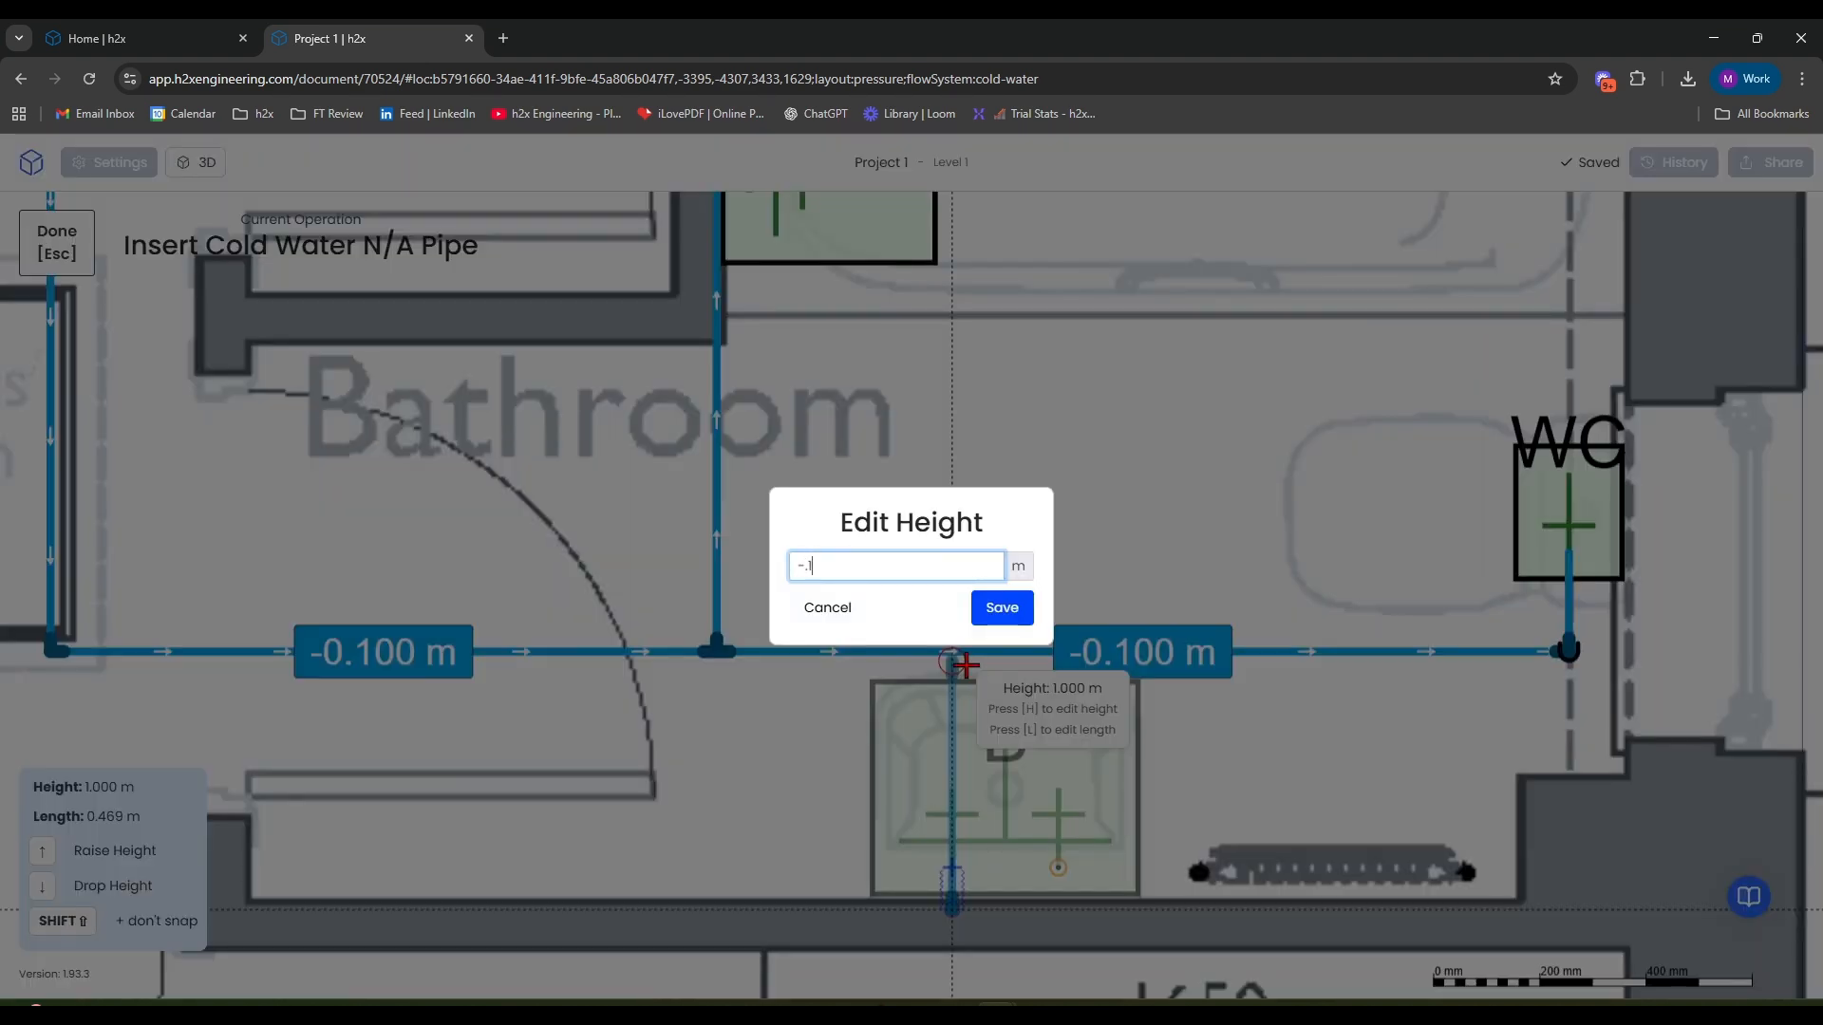
key("Return")
left_click(954, 653)
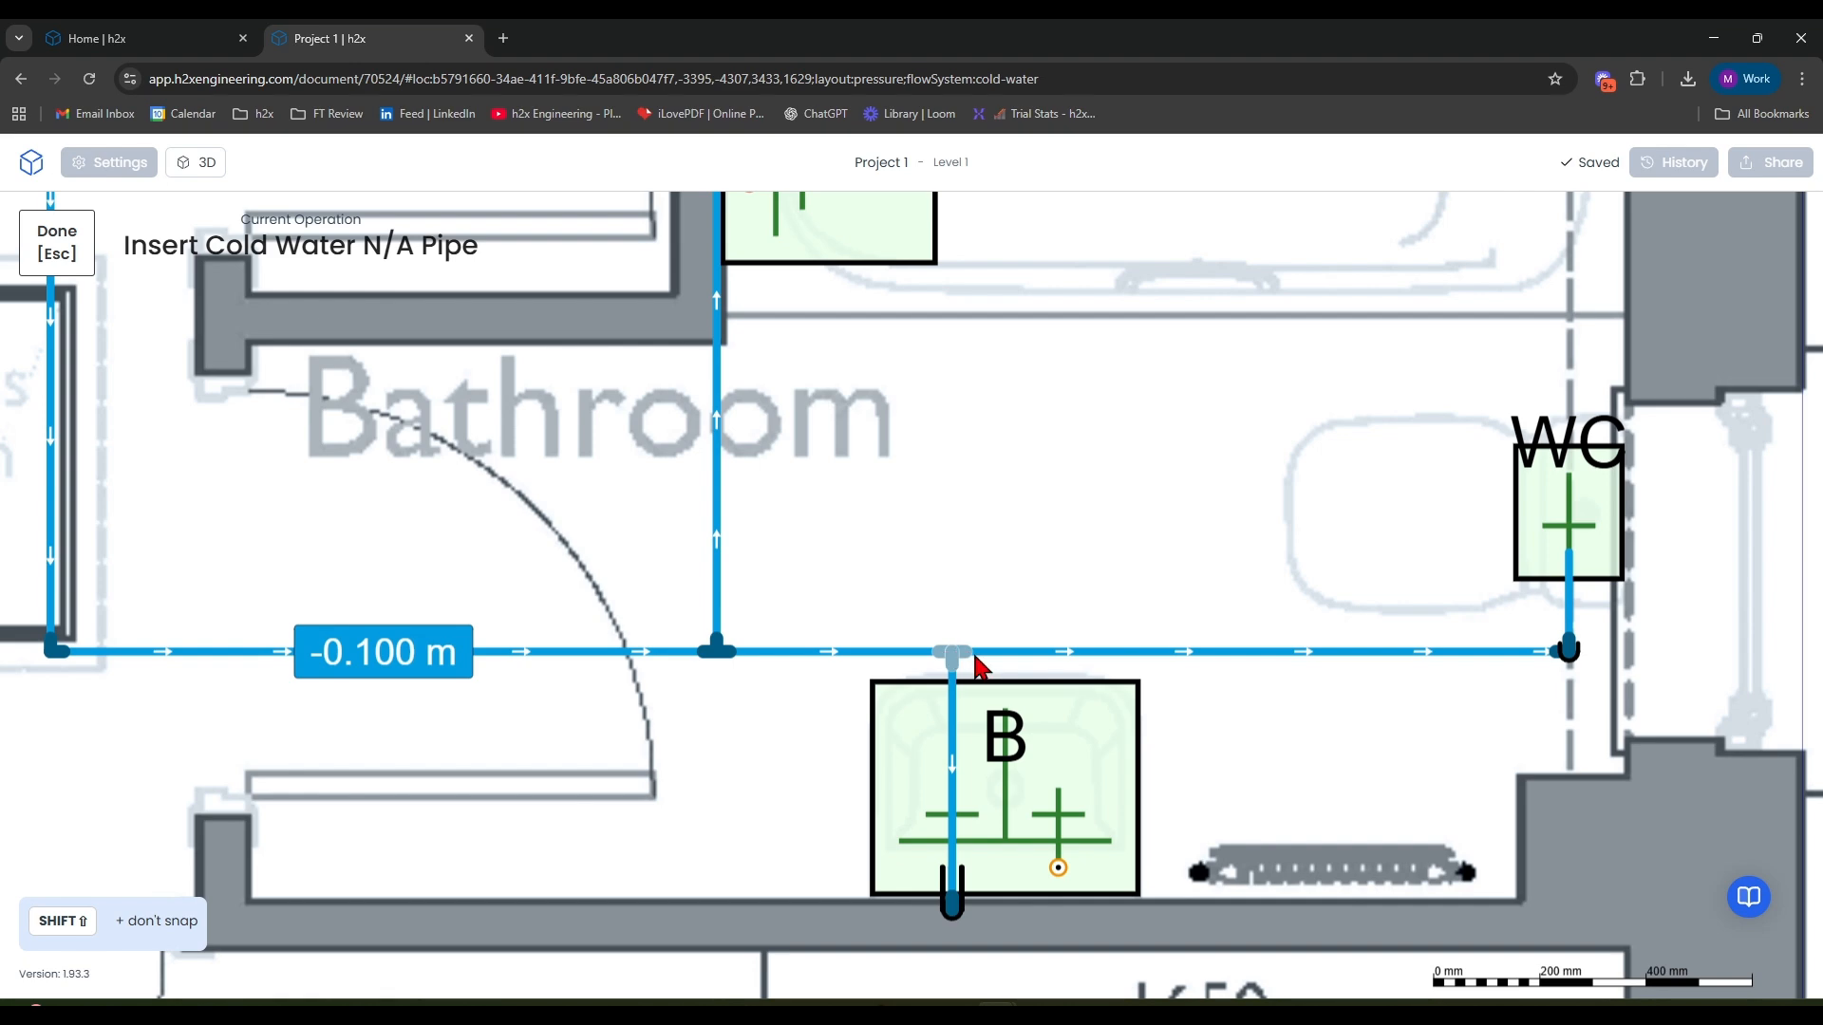
key("Escape")
scroll(950, 520, "down", 5)
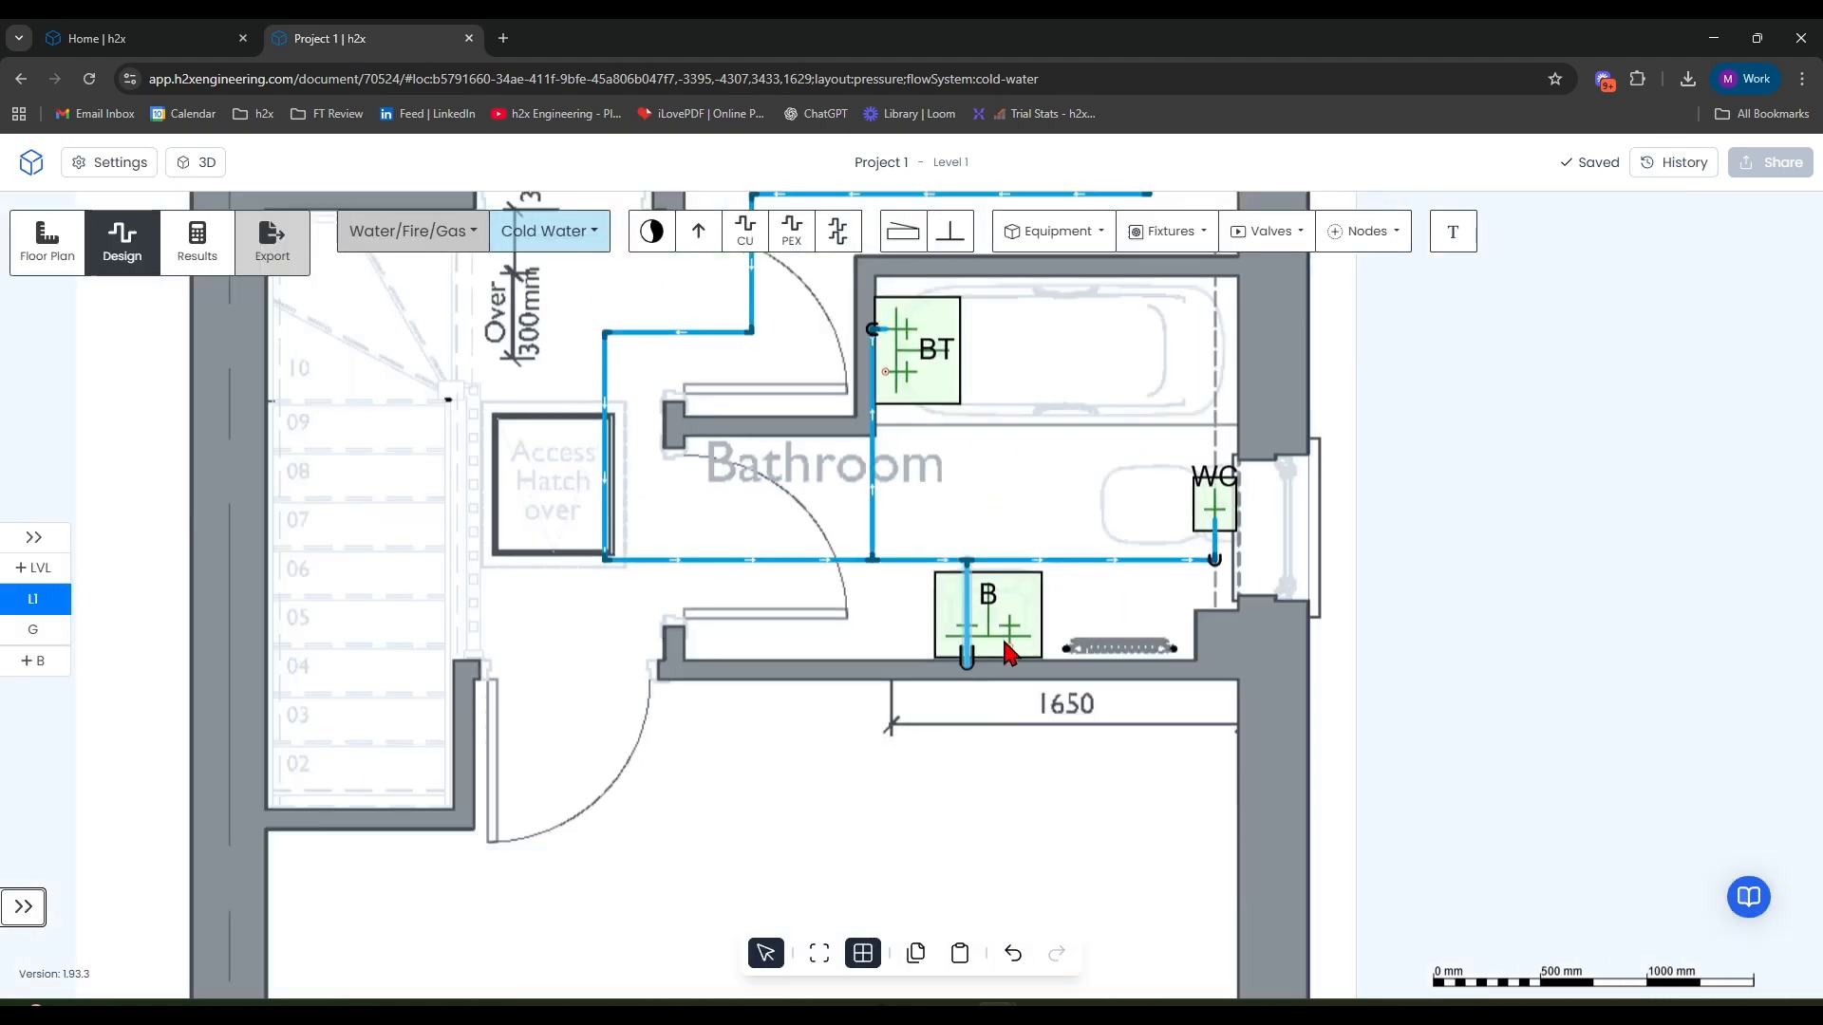
Step: Enable the Heating workflow in the project settings and return to the Level 1 design
left_click_drag(1615, 440, 1504, 539)
scroll(1467, 540, "down", 1)
scroll(1457, 488, "down", 1)
scroll(1380, 635, "down", 1)
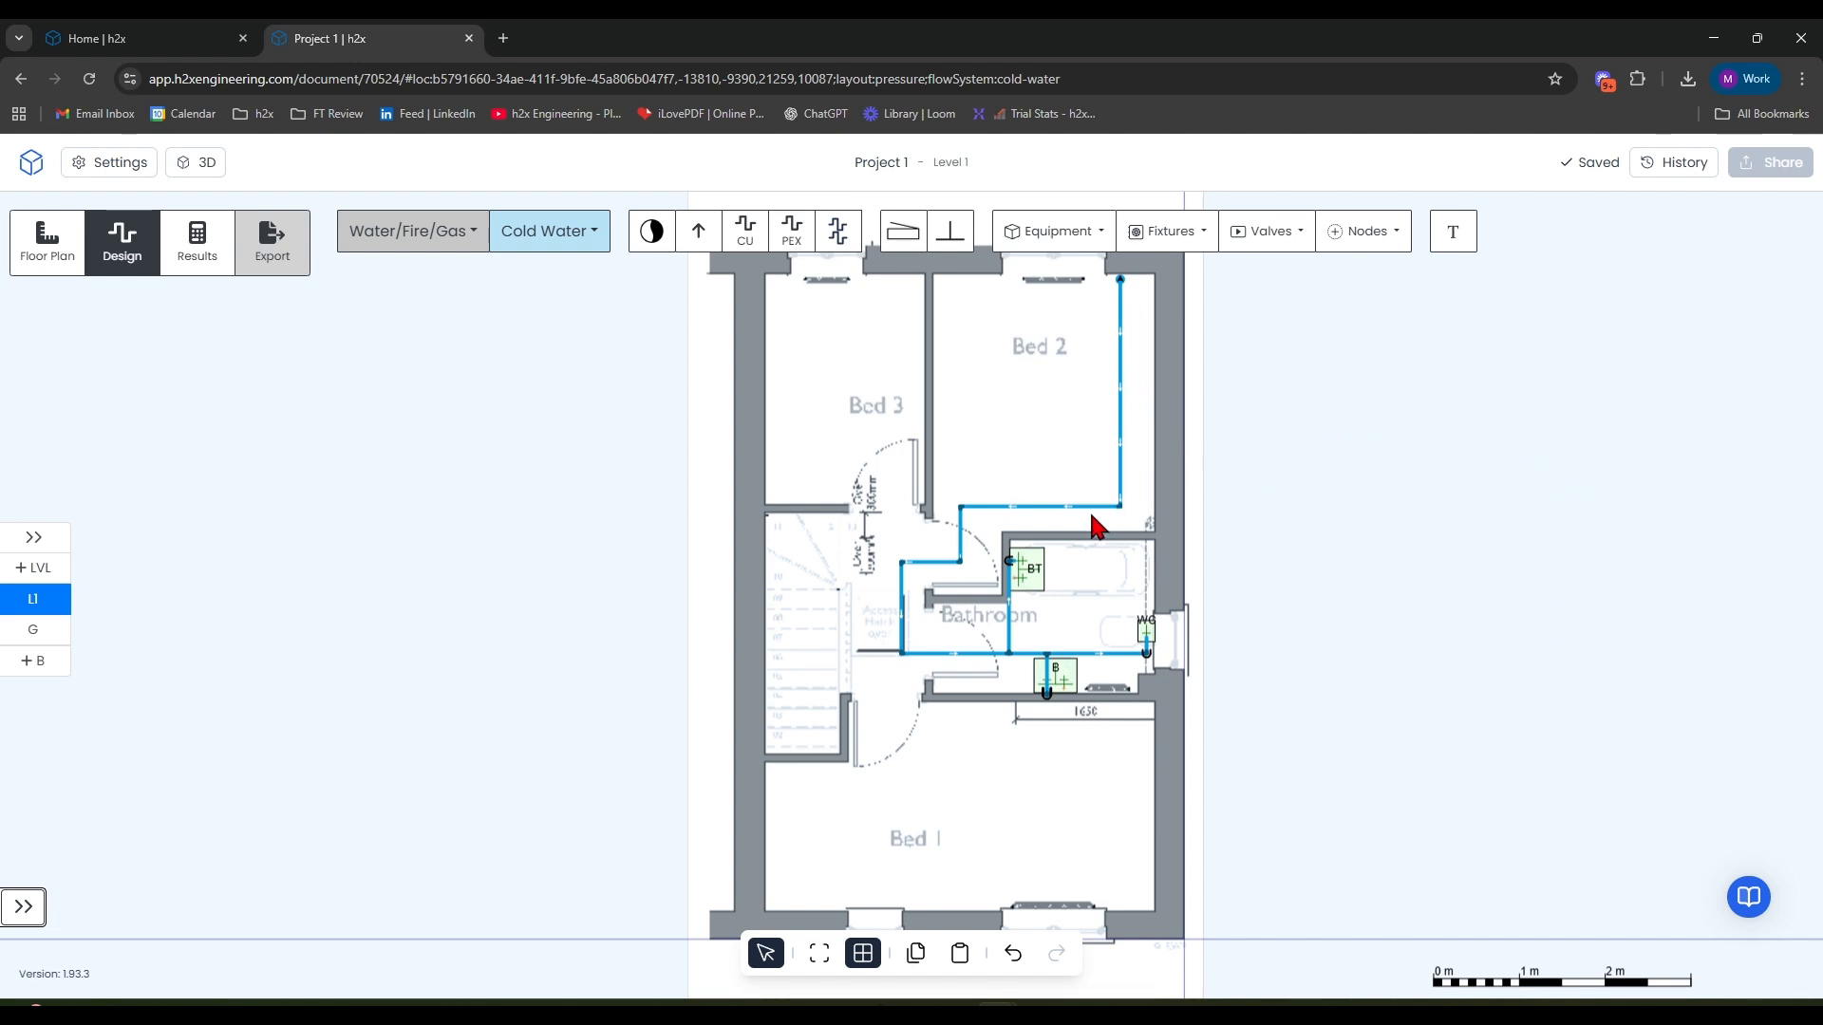
left_click(1039, 245)
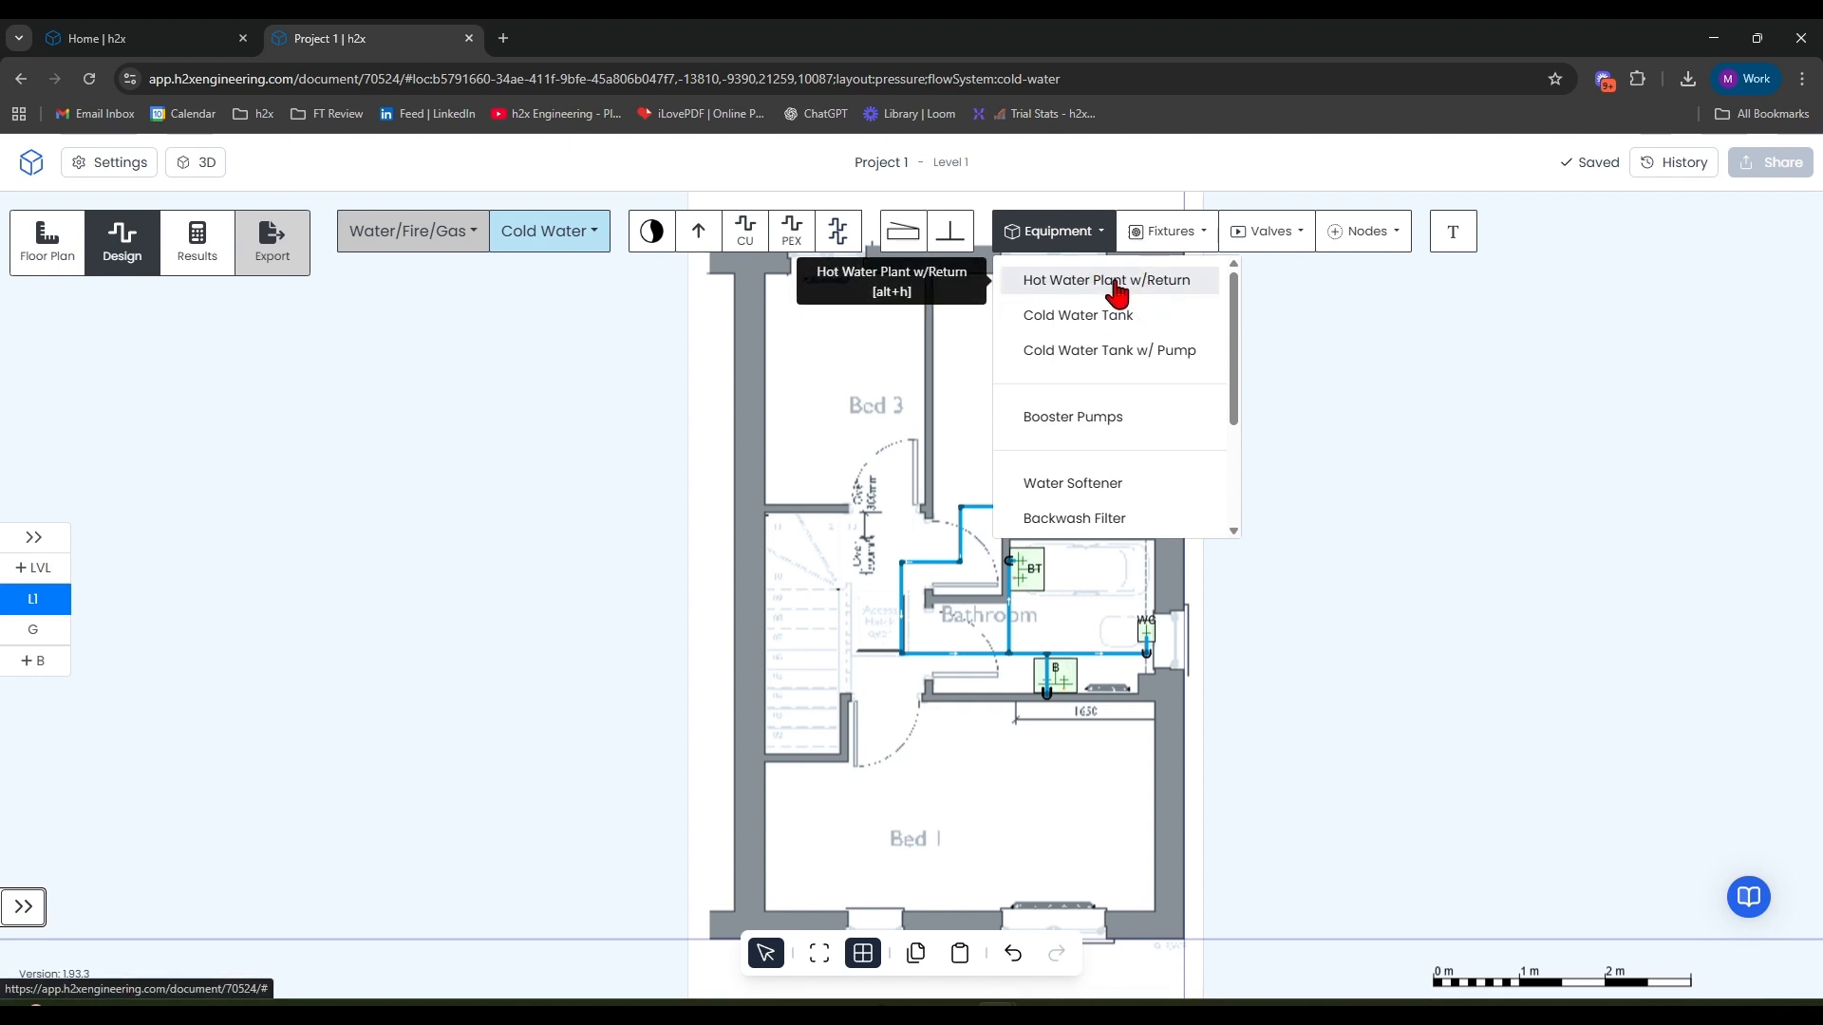
left_click(133, 169)
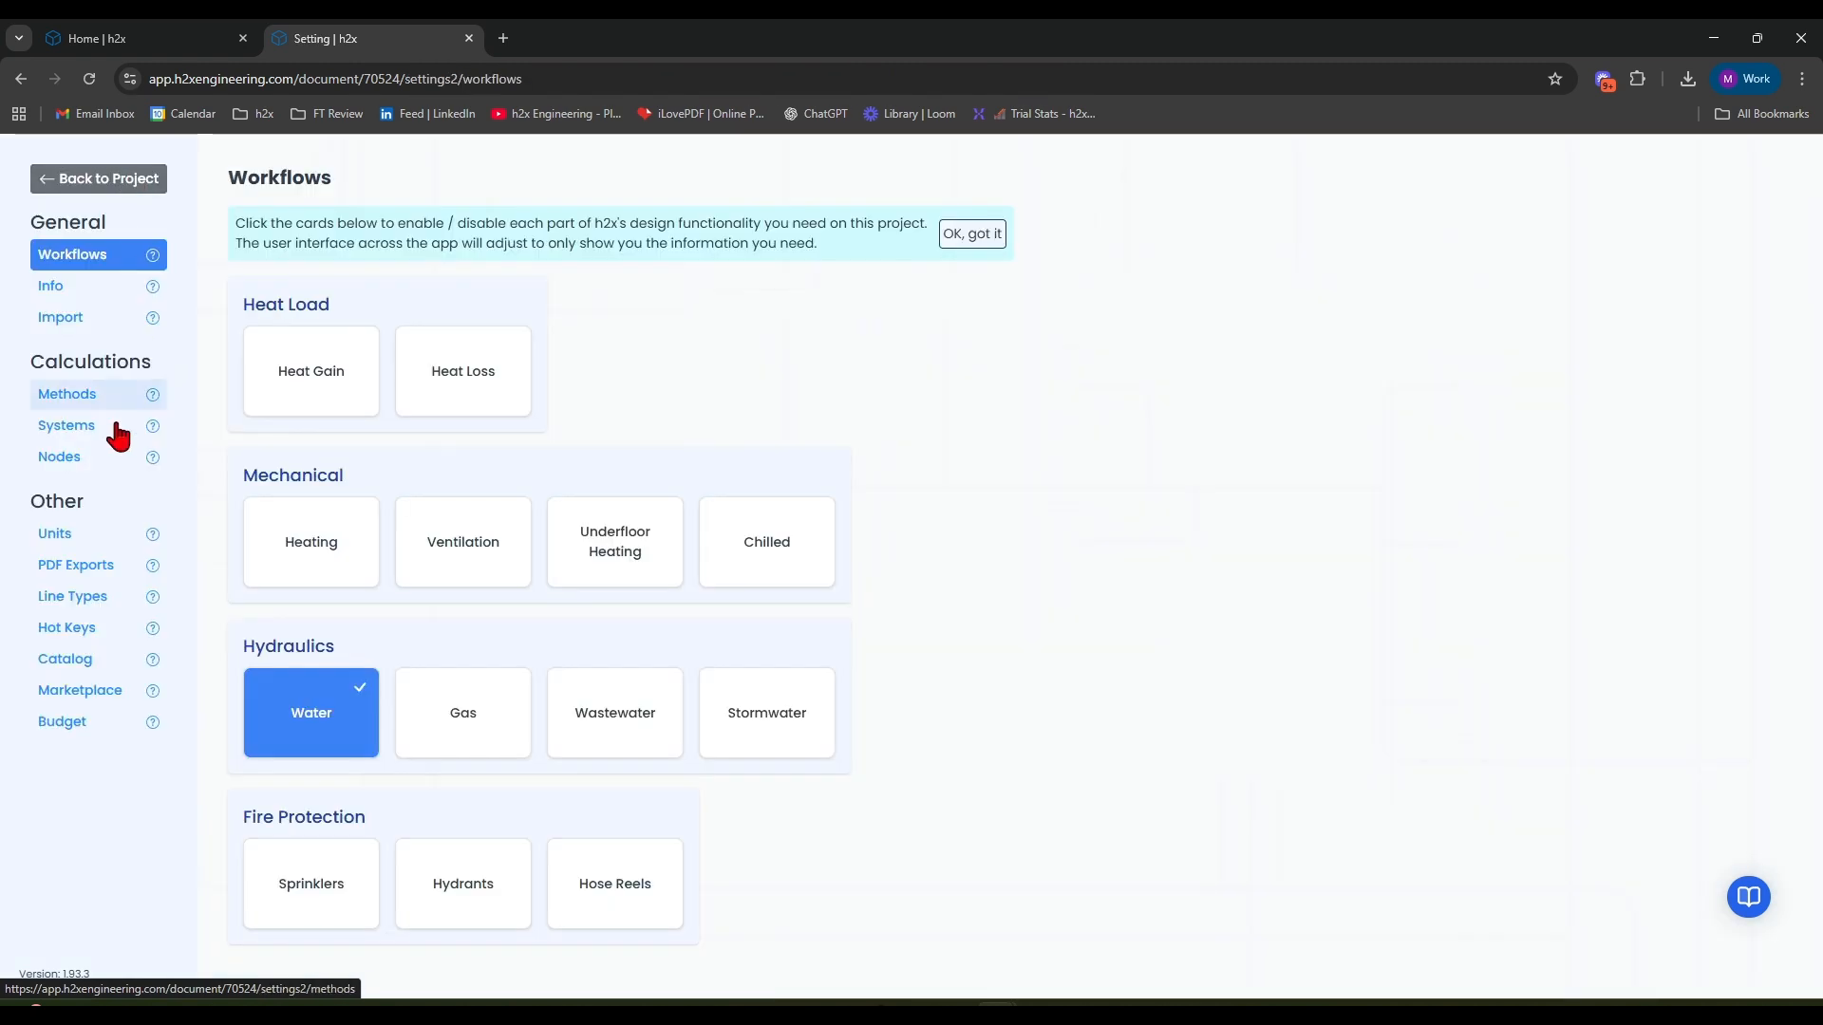
left_click(290, 532)
left_click(130, 180)
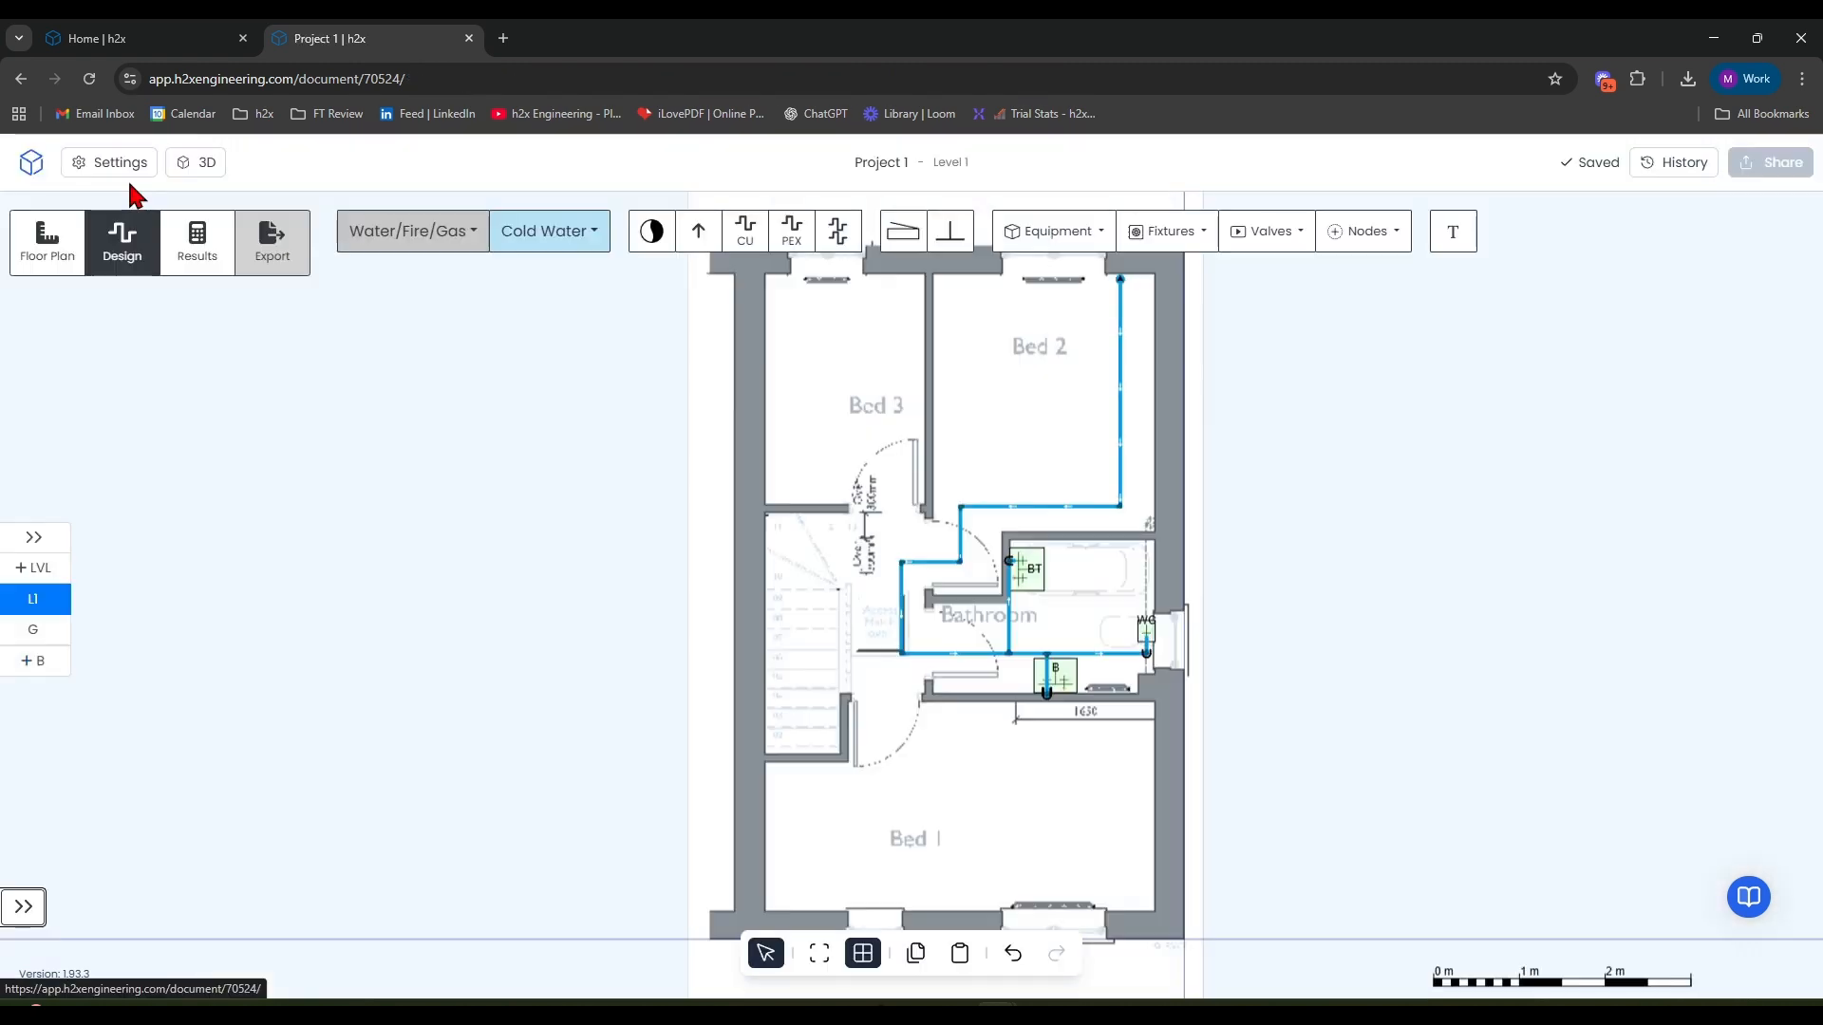
Step: Switch the design to Heating/Cooling and place a DHW Cylinder in the corner of Bed 1 below the staircase
left_click(471, 233)
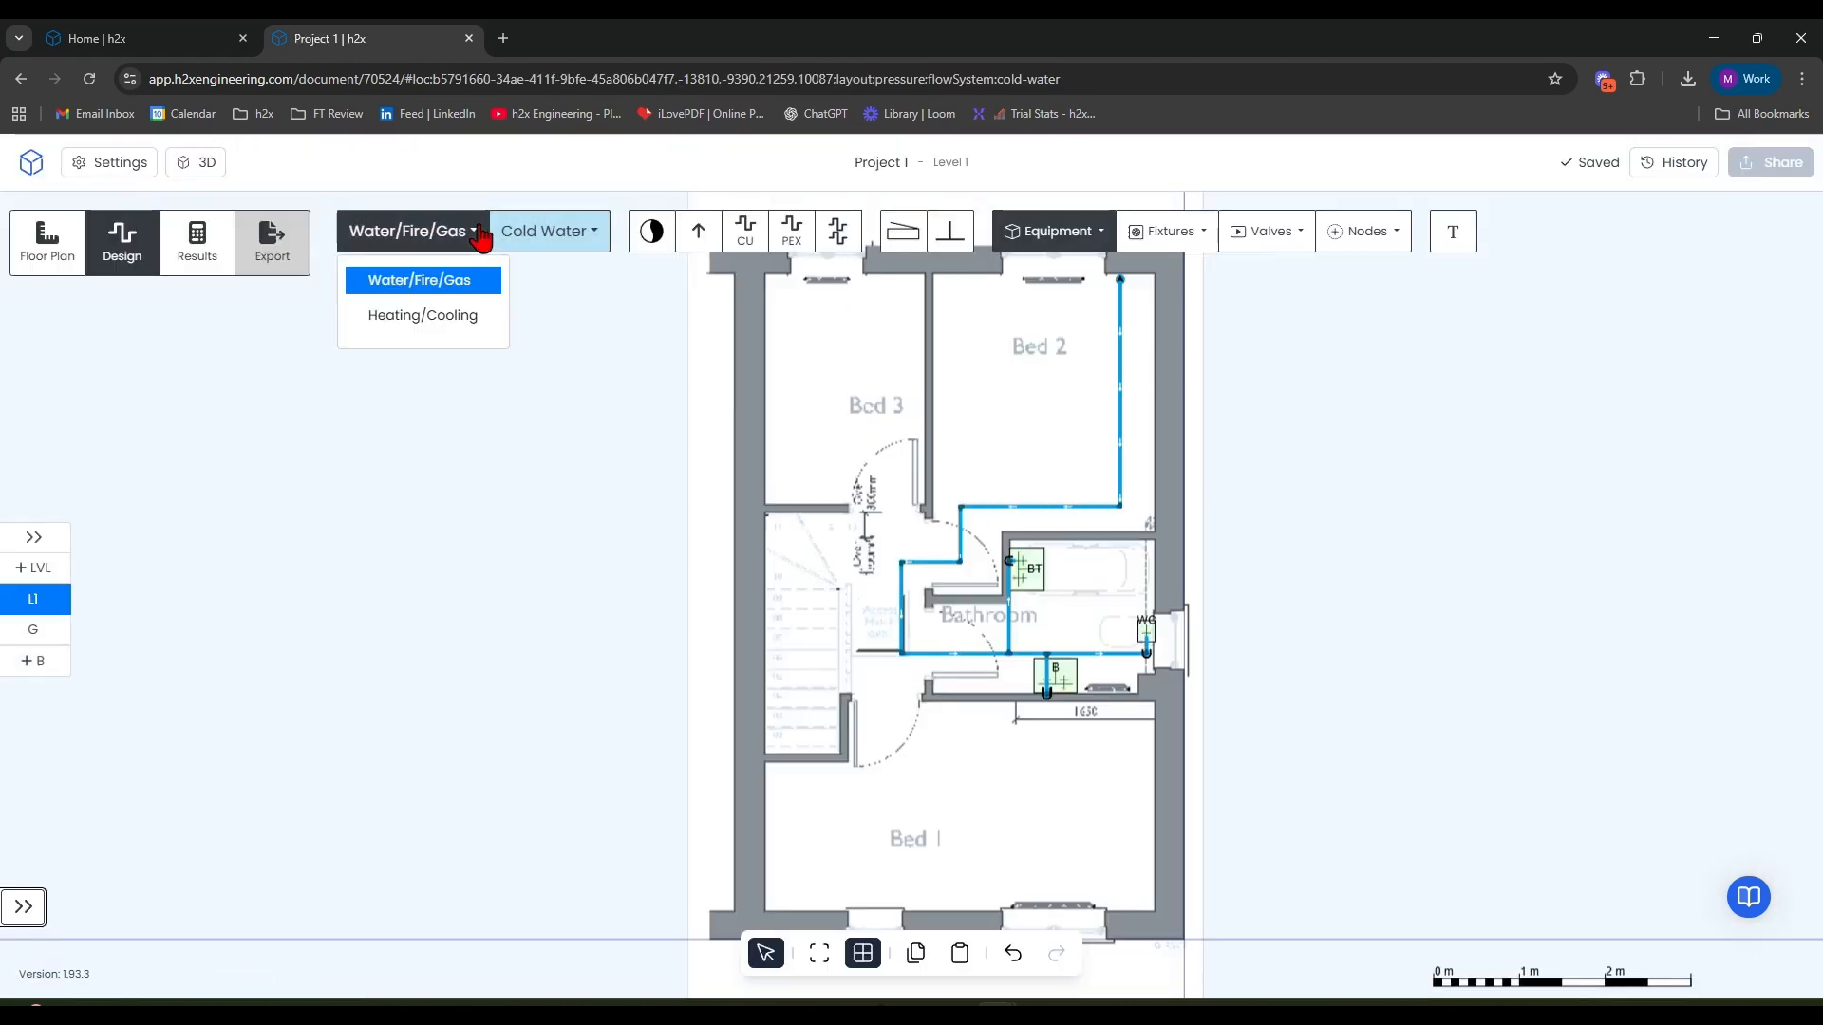
left_click(469, 315)
left_click(876, 231)
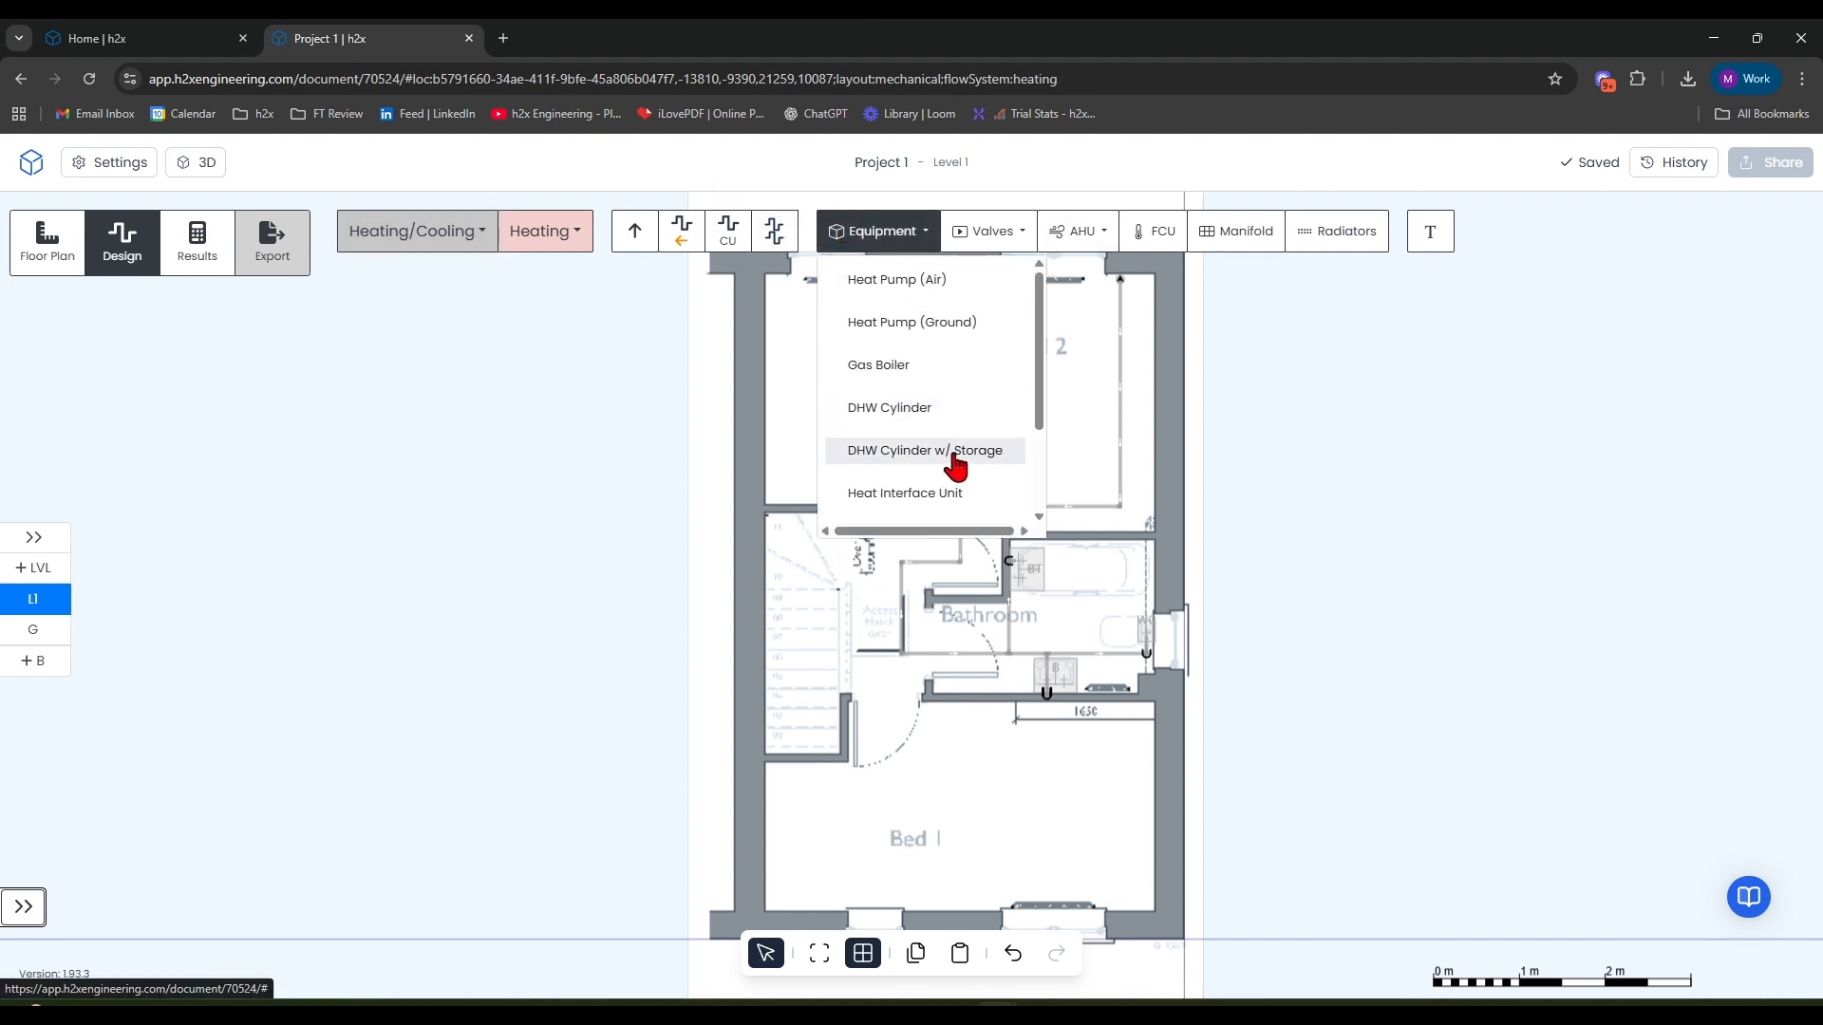
left_click(948, 423)
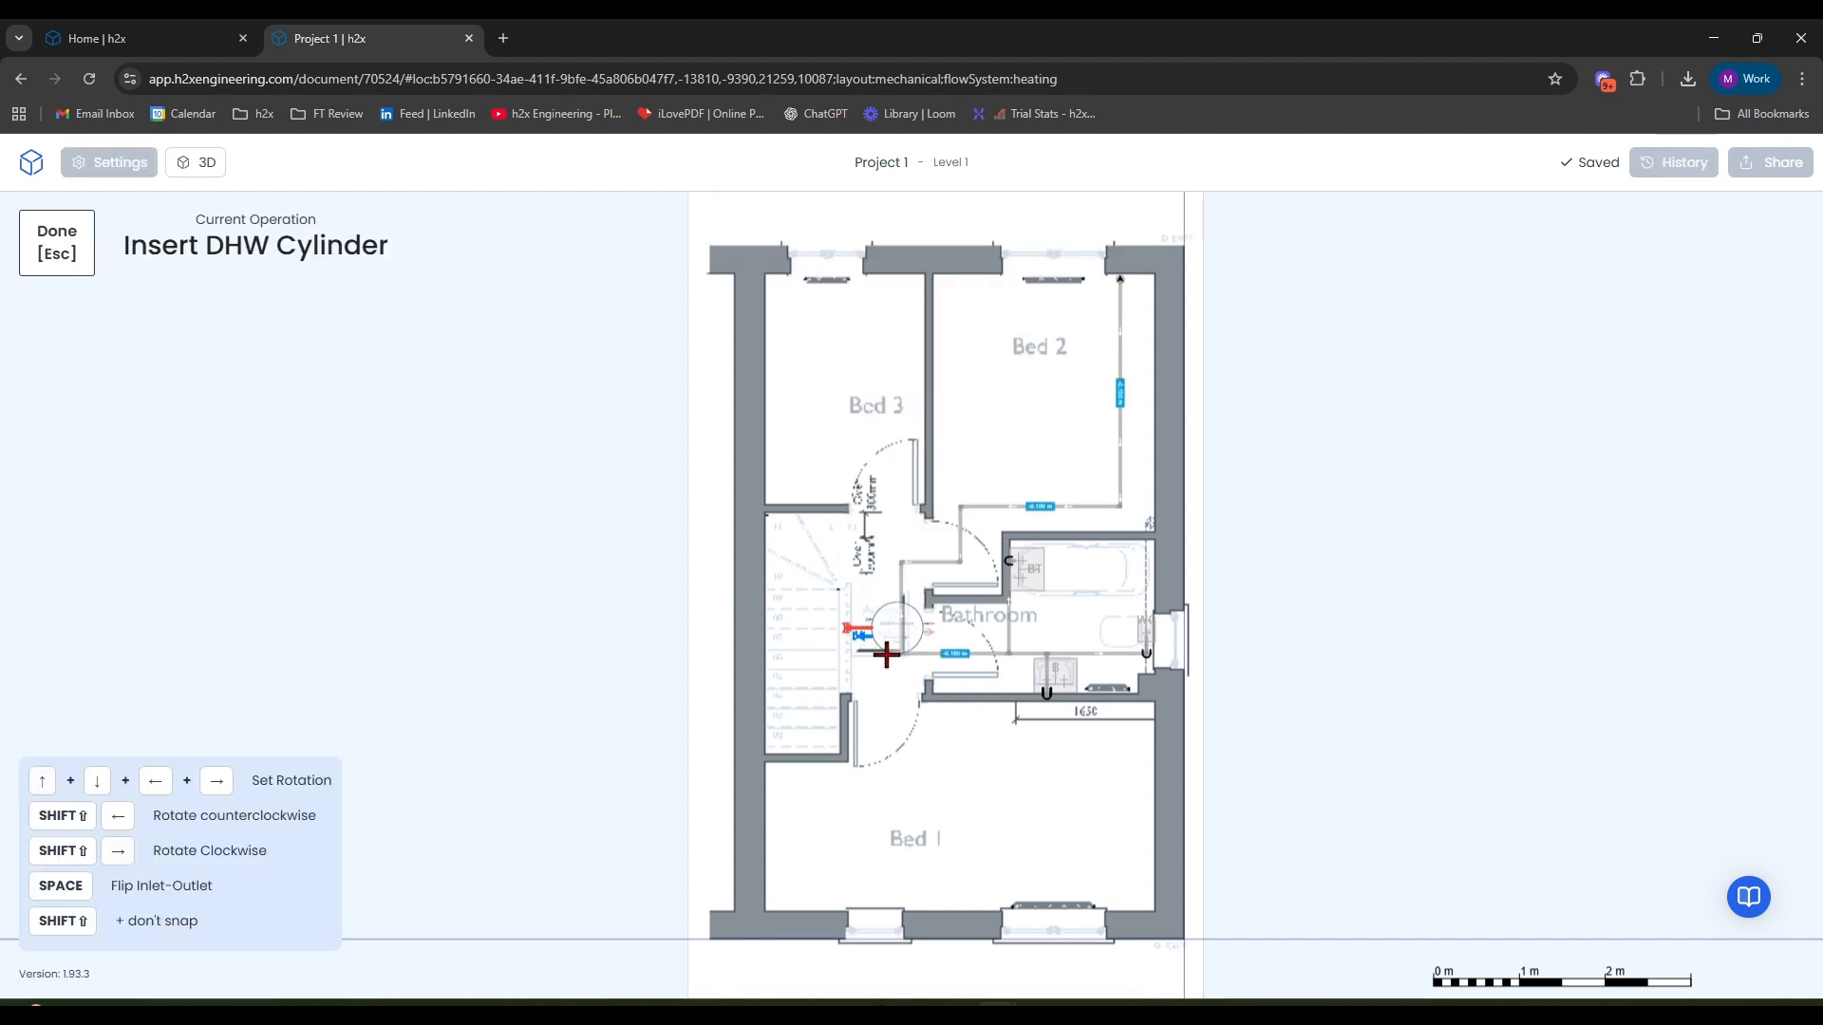
scroll(814, 814, "up", 4)
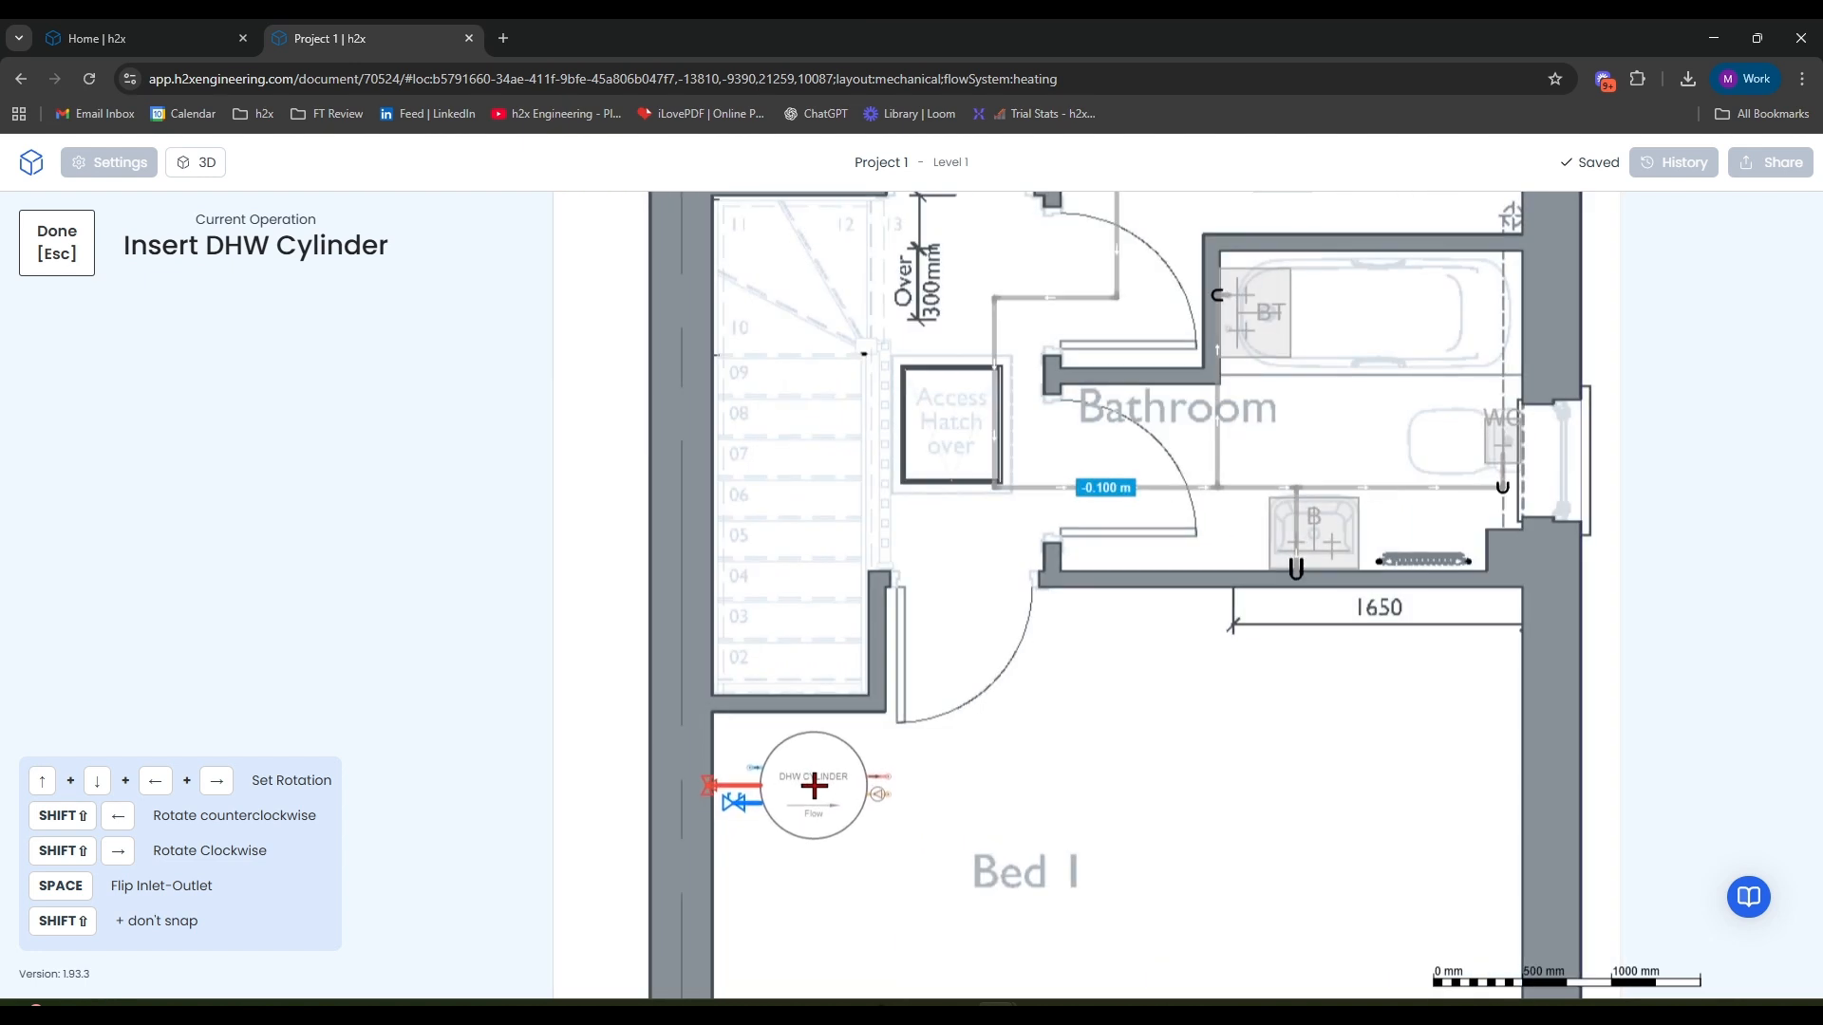
key("shift+Left")
key("shift+Left")
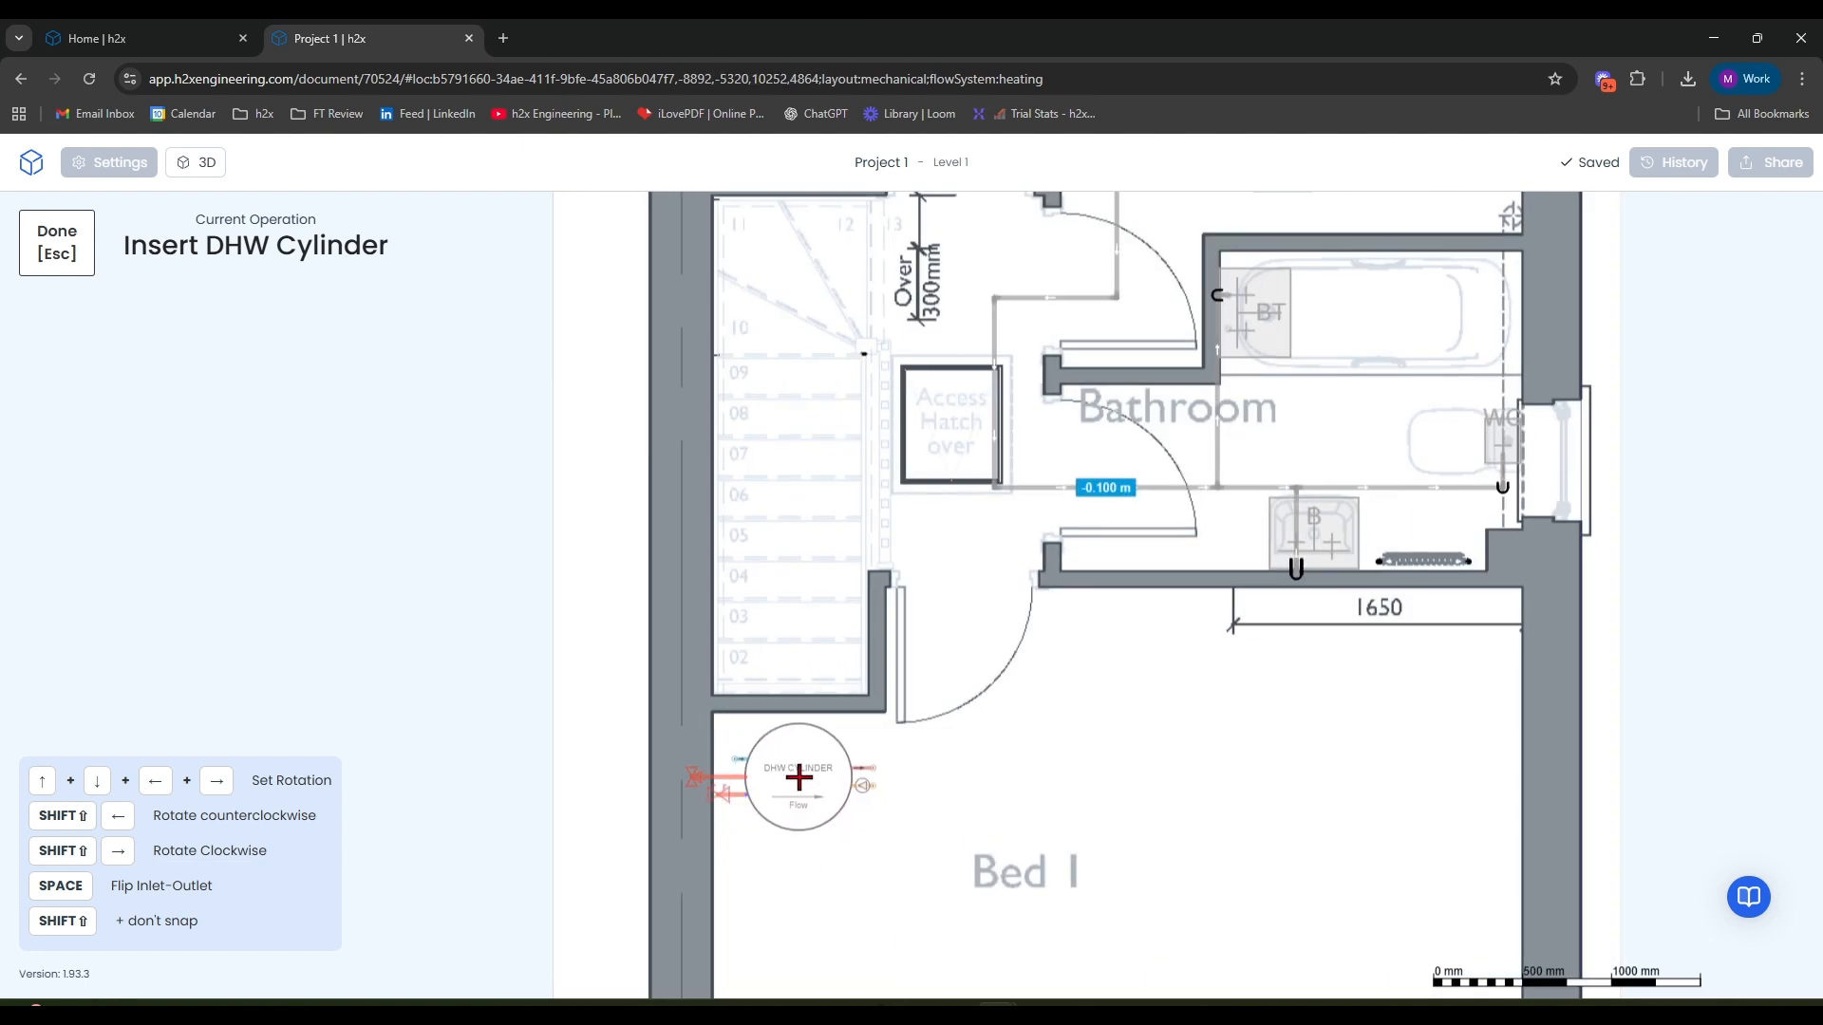
left_click(798, 779)
scroll(1063, 732, "down", 5)
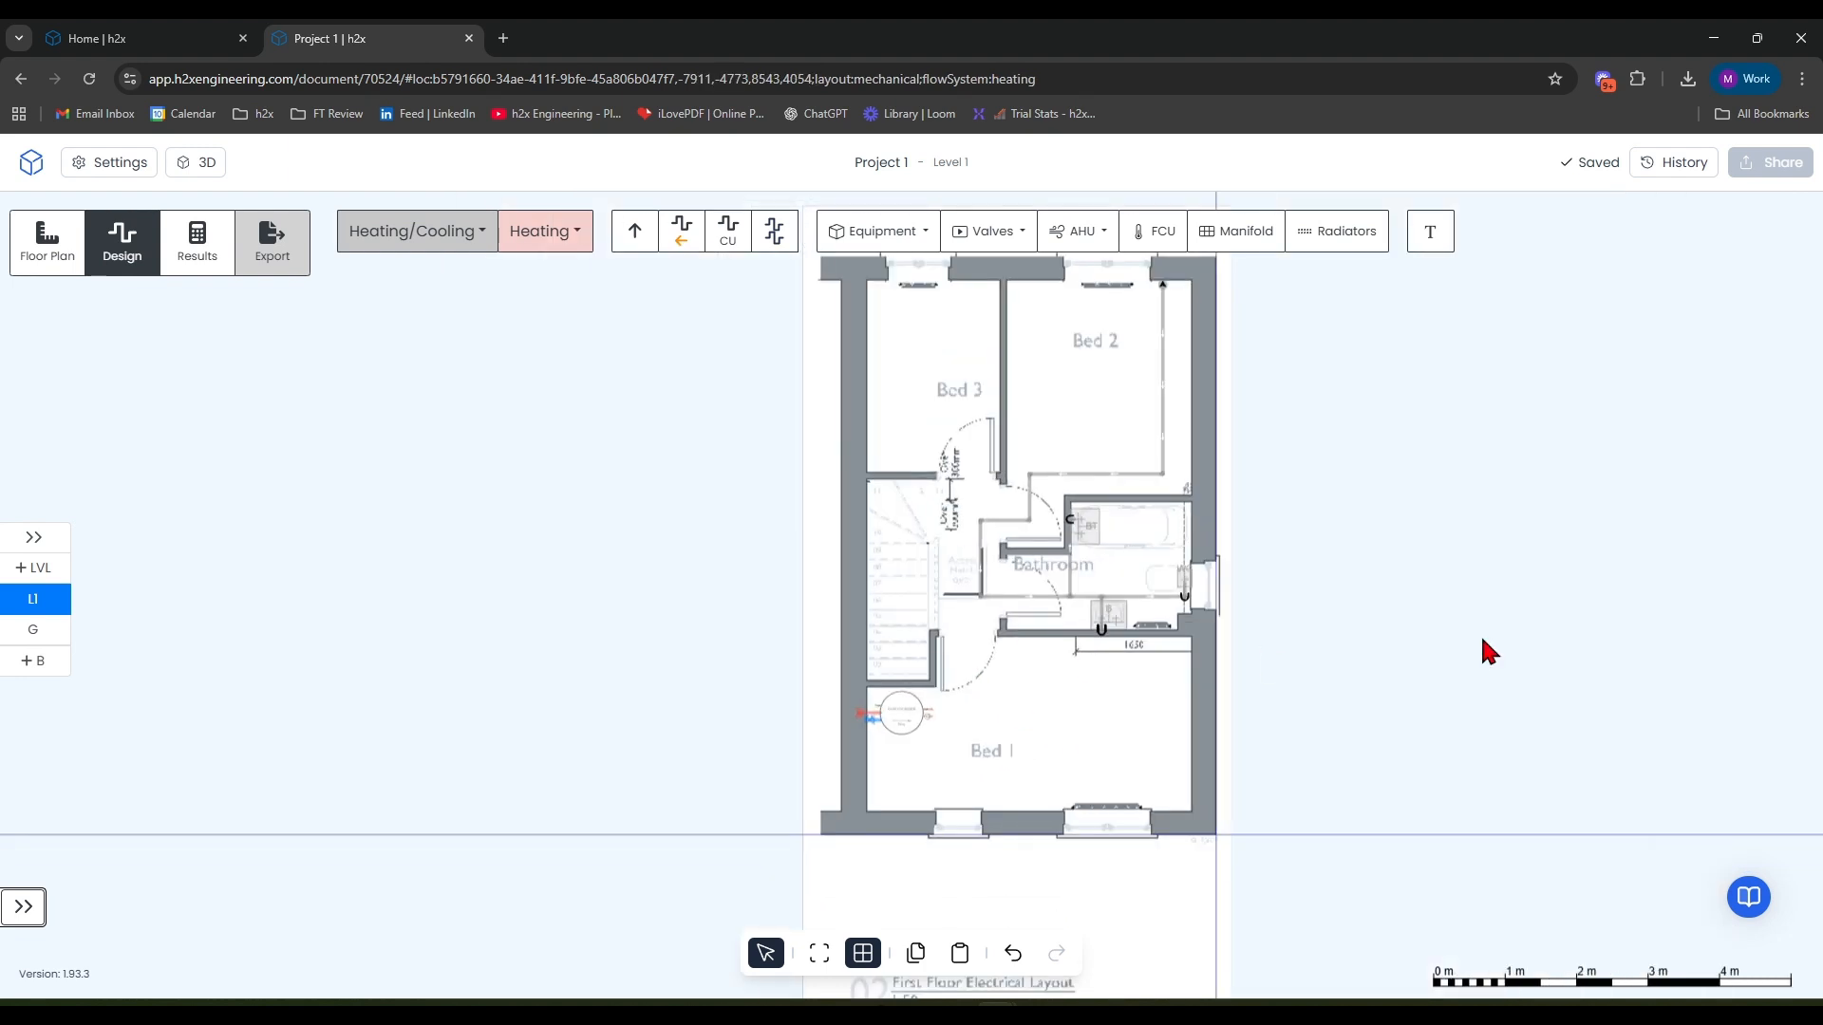
Step: In Water/Fire/Gas, pipe cold water from the main run's landing corner to the DHW cylinder inlet, moving the short section beside the cylinder inside the wall
left_click(444, 239)
left_click(454, 279)
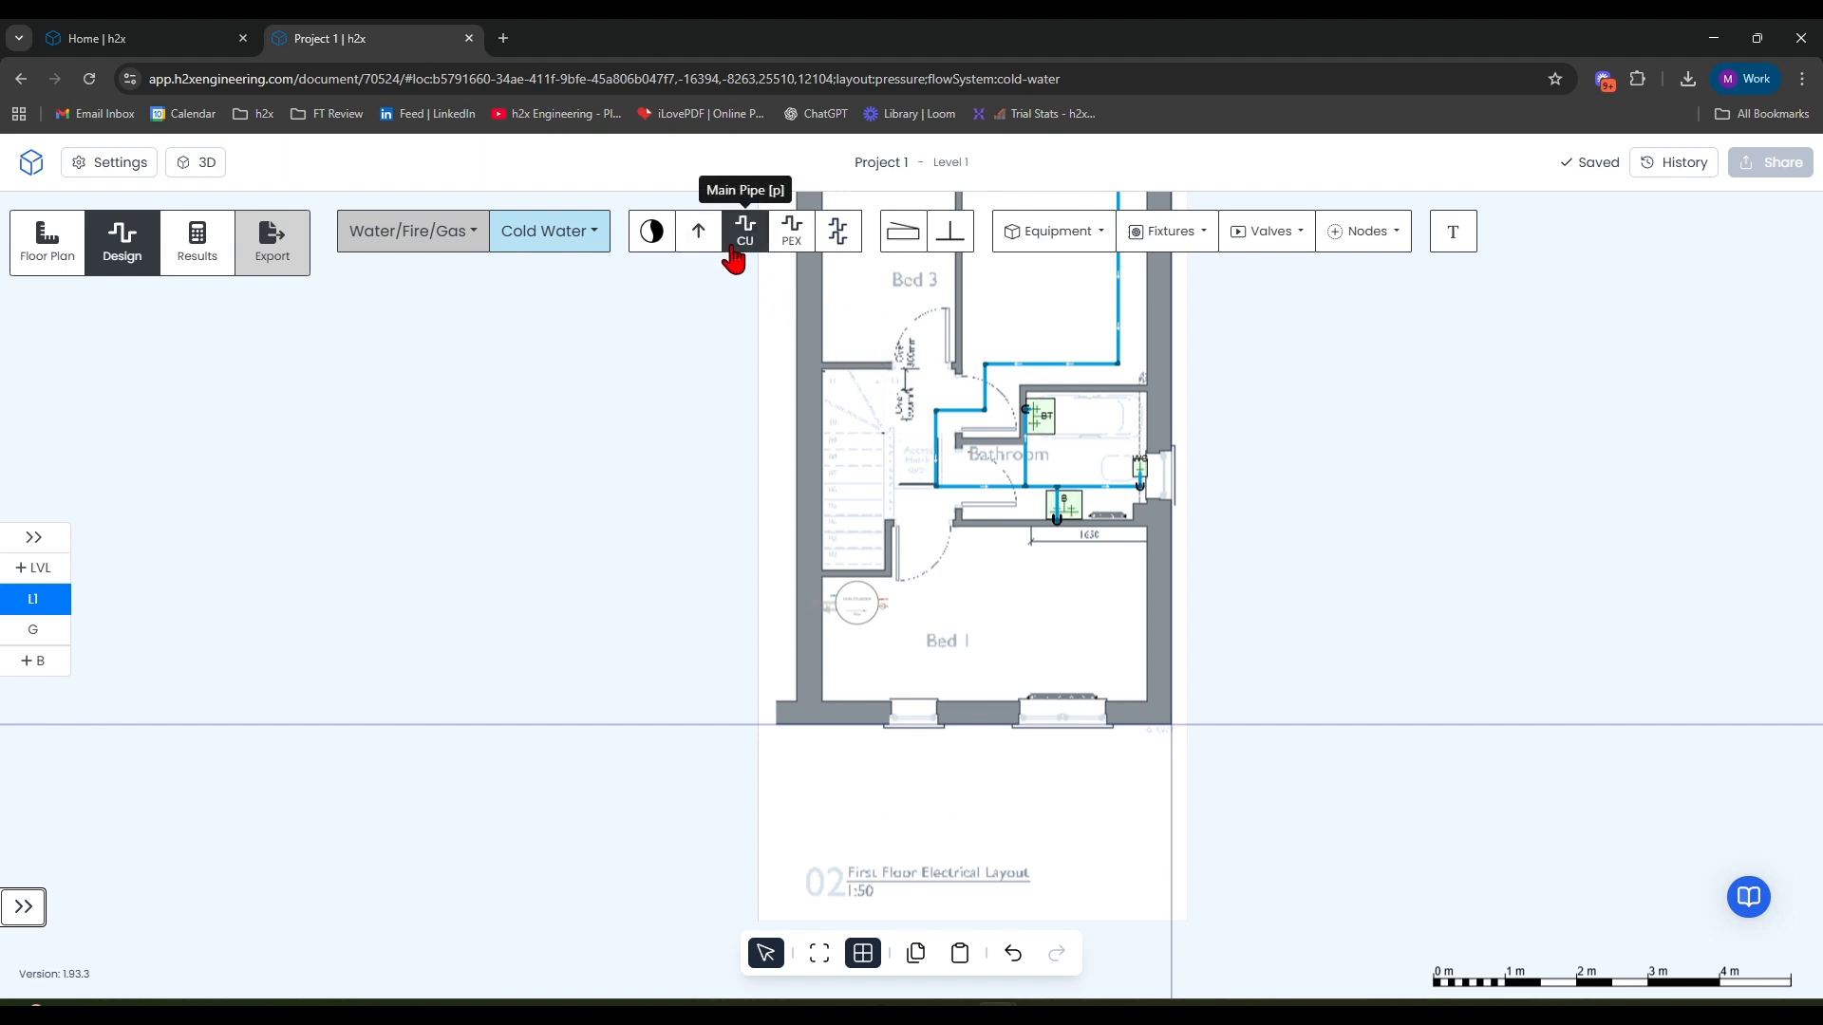
left_click(740, 255)
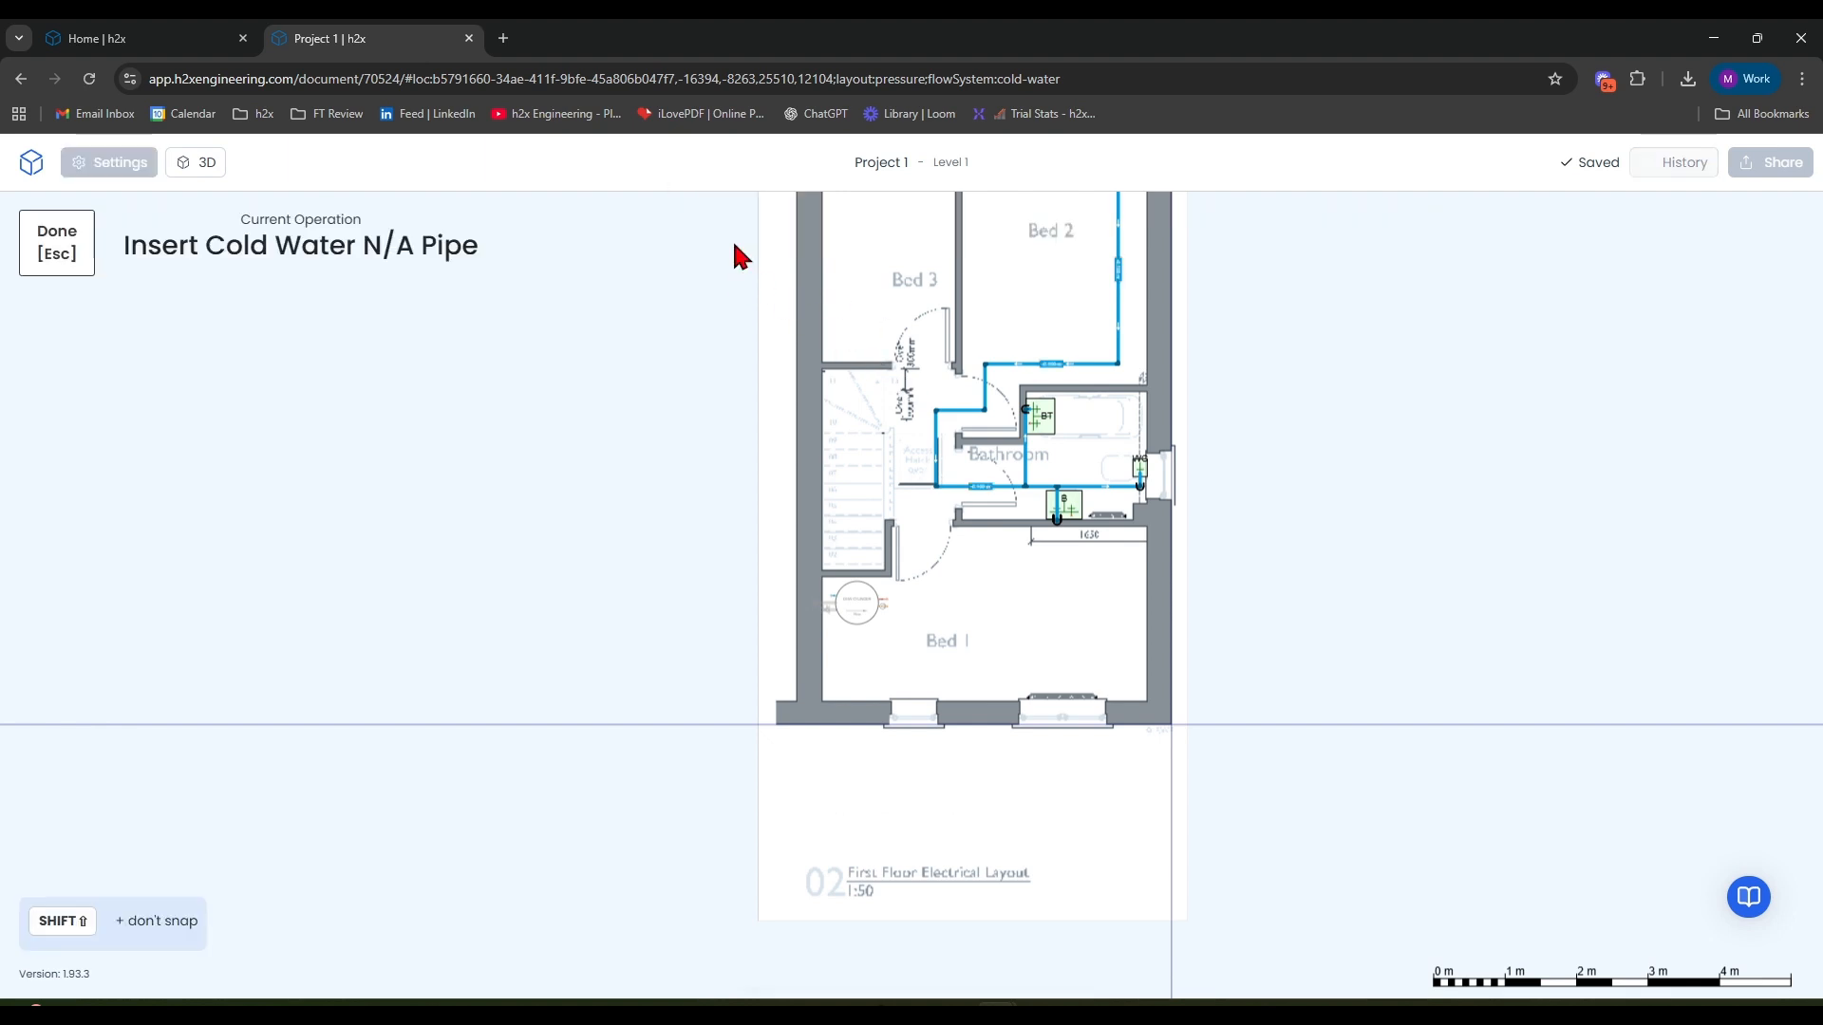
left_click(934, 489)
left_click(937, 582)
scroll(836, 588, "up", 5)
left_click(750, 575)
scroll(752, 602, "up", 3)
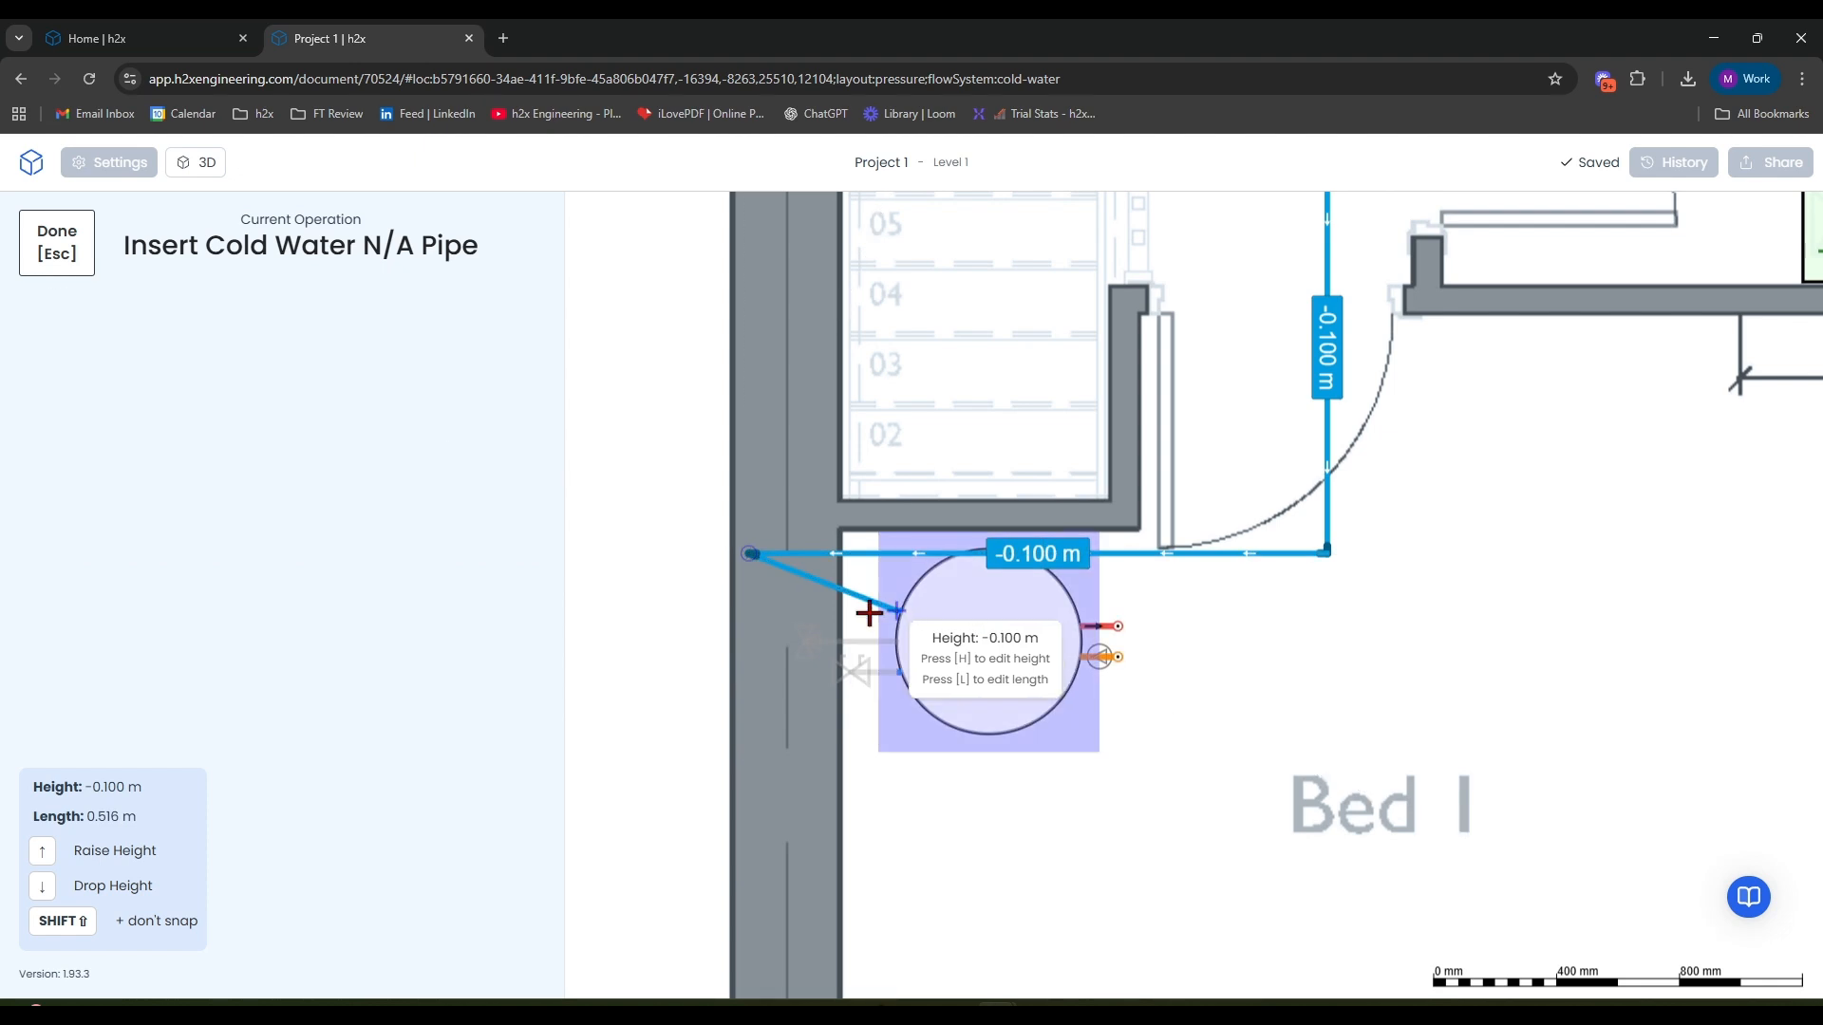
left_click(750, 611)
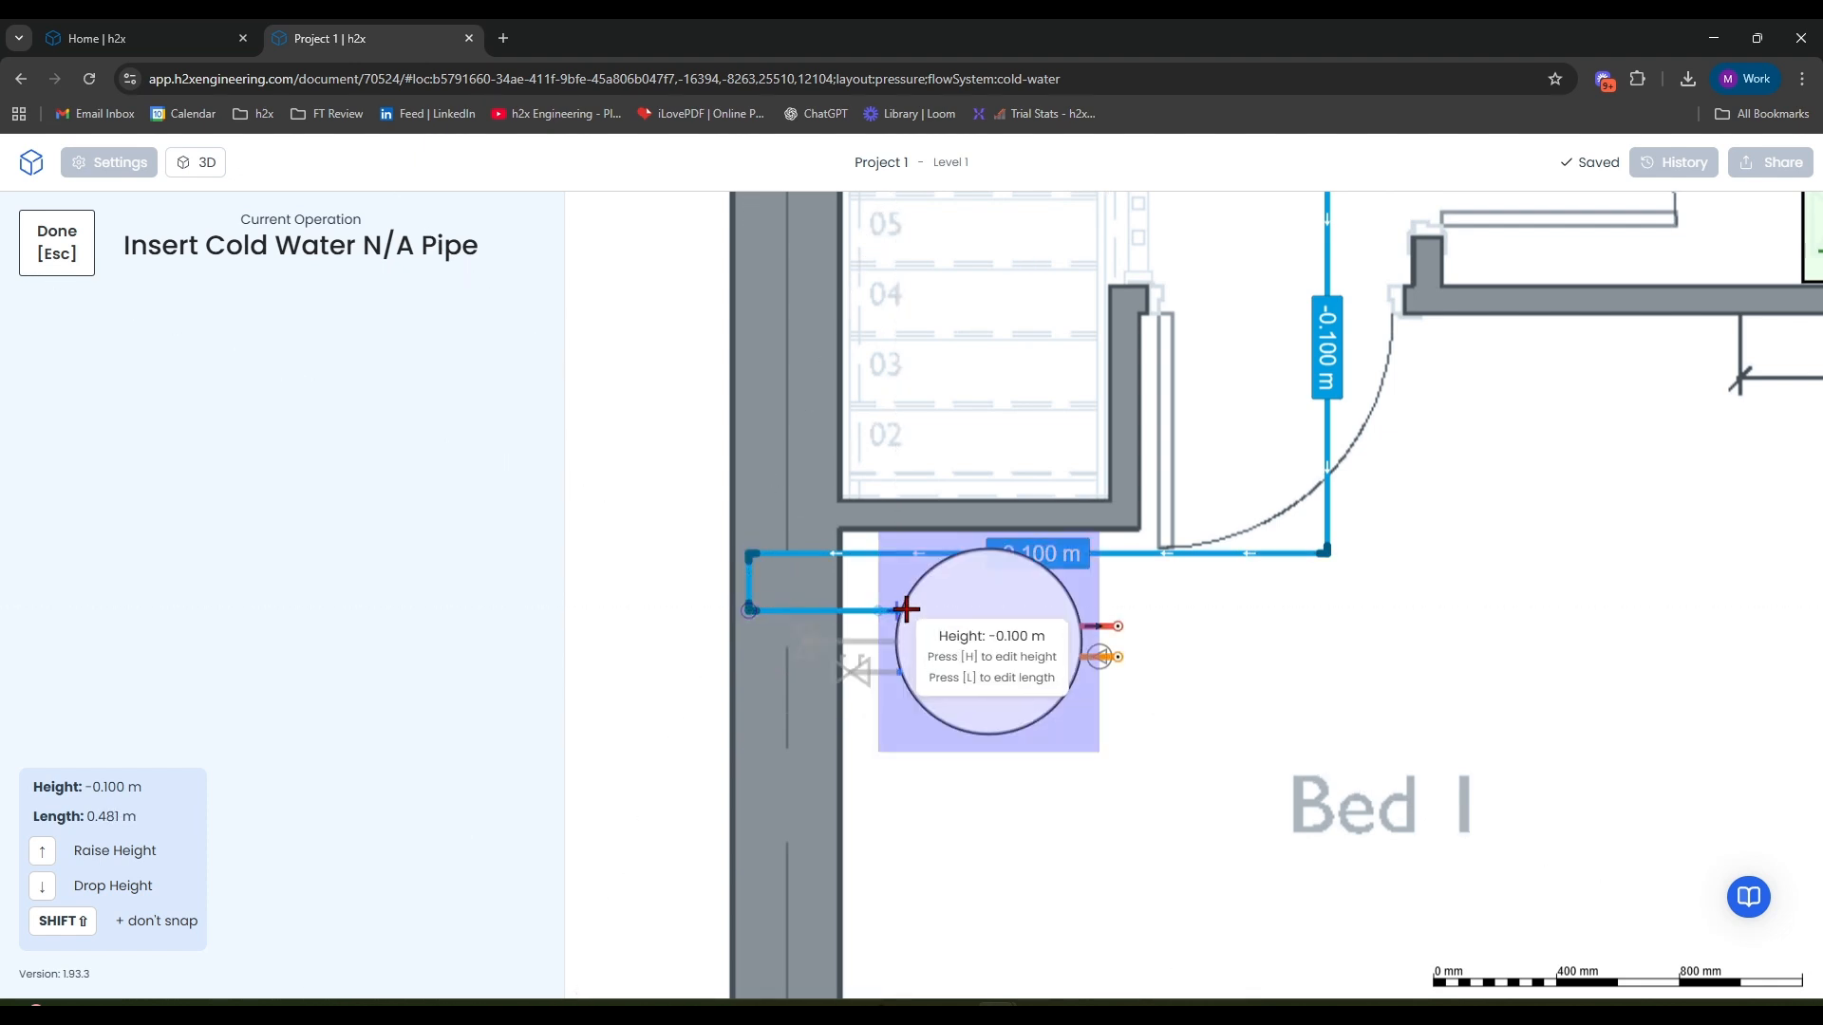
key("Escape")
left_click_drag(746, 580, 867, 588)
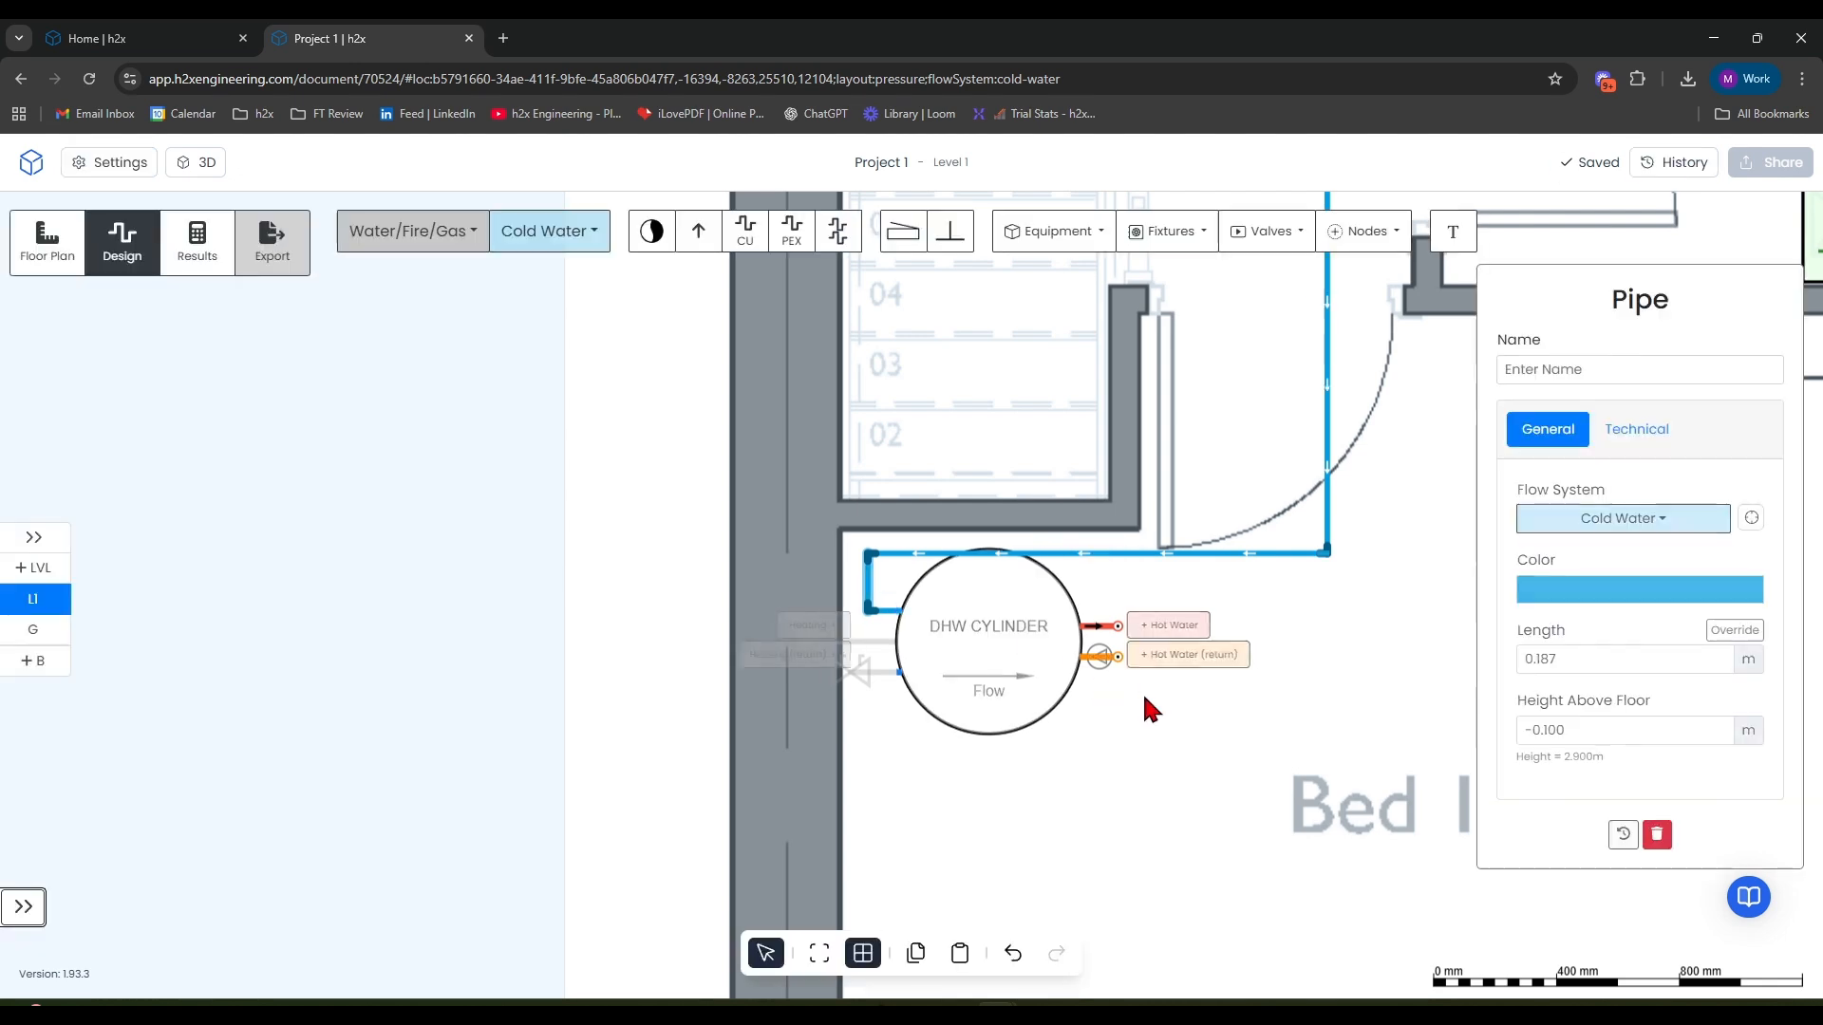
left_click(1326, 696)
Step: Examine the DHW cylinder's outlet settings for temperature and recirculation, and its hot water and return connections
scroll(1326, 695, "down", 2)
left_click_drag(1602, 666, 1168, 630)
left_click_drag(701, 614, 714, 626)
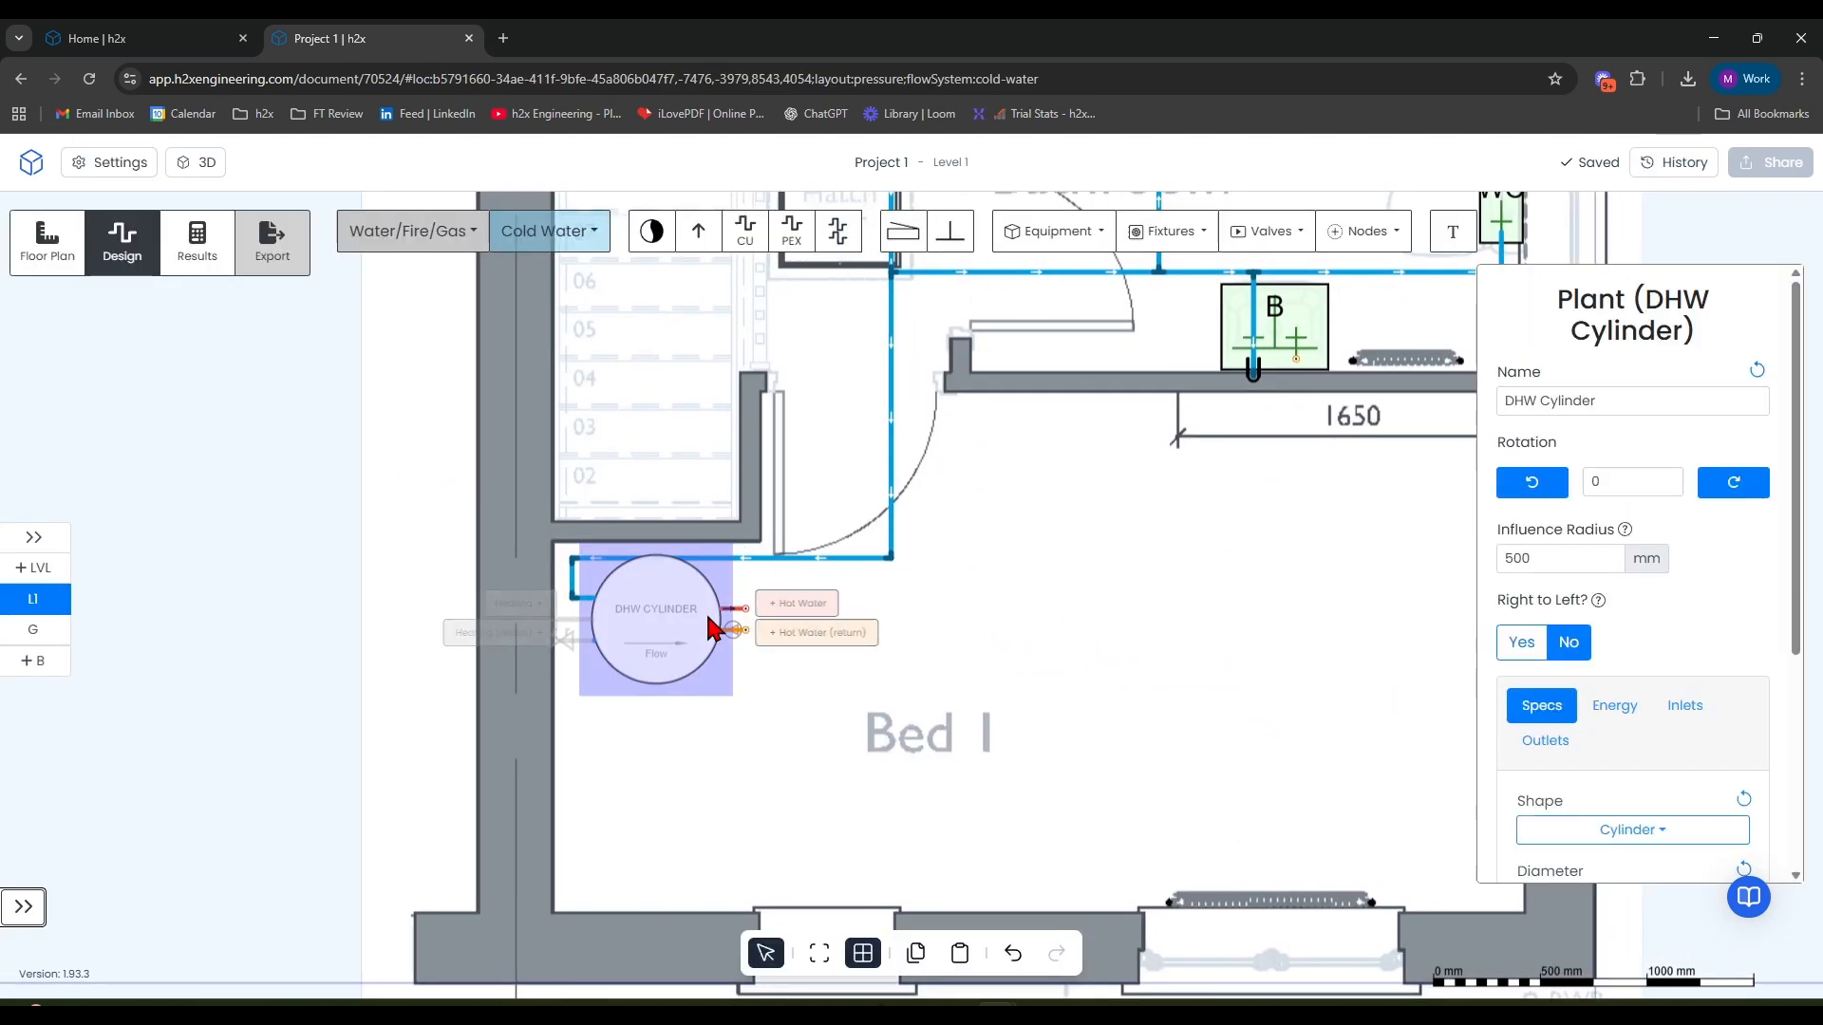
left_click(1558, 749)
scroll(1599, 761, "down", 5)
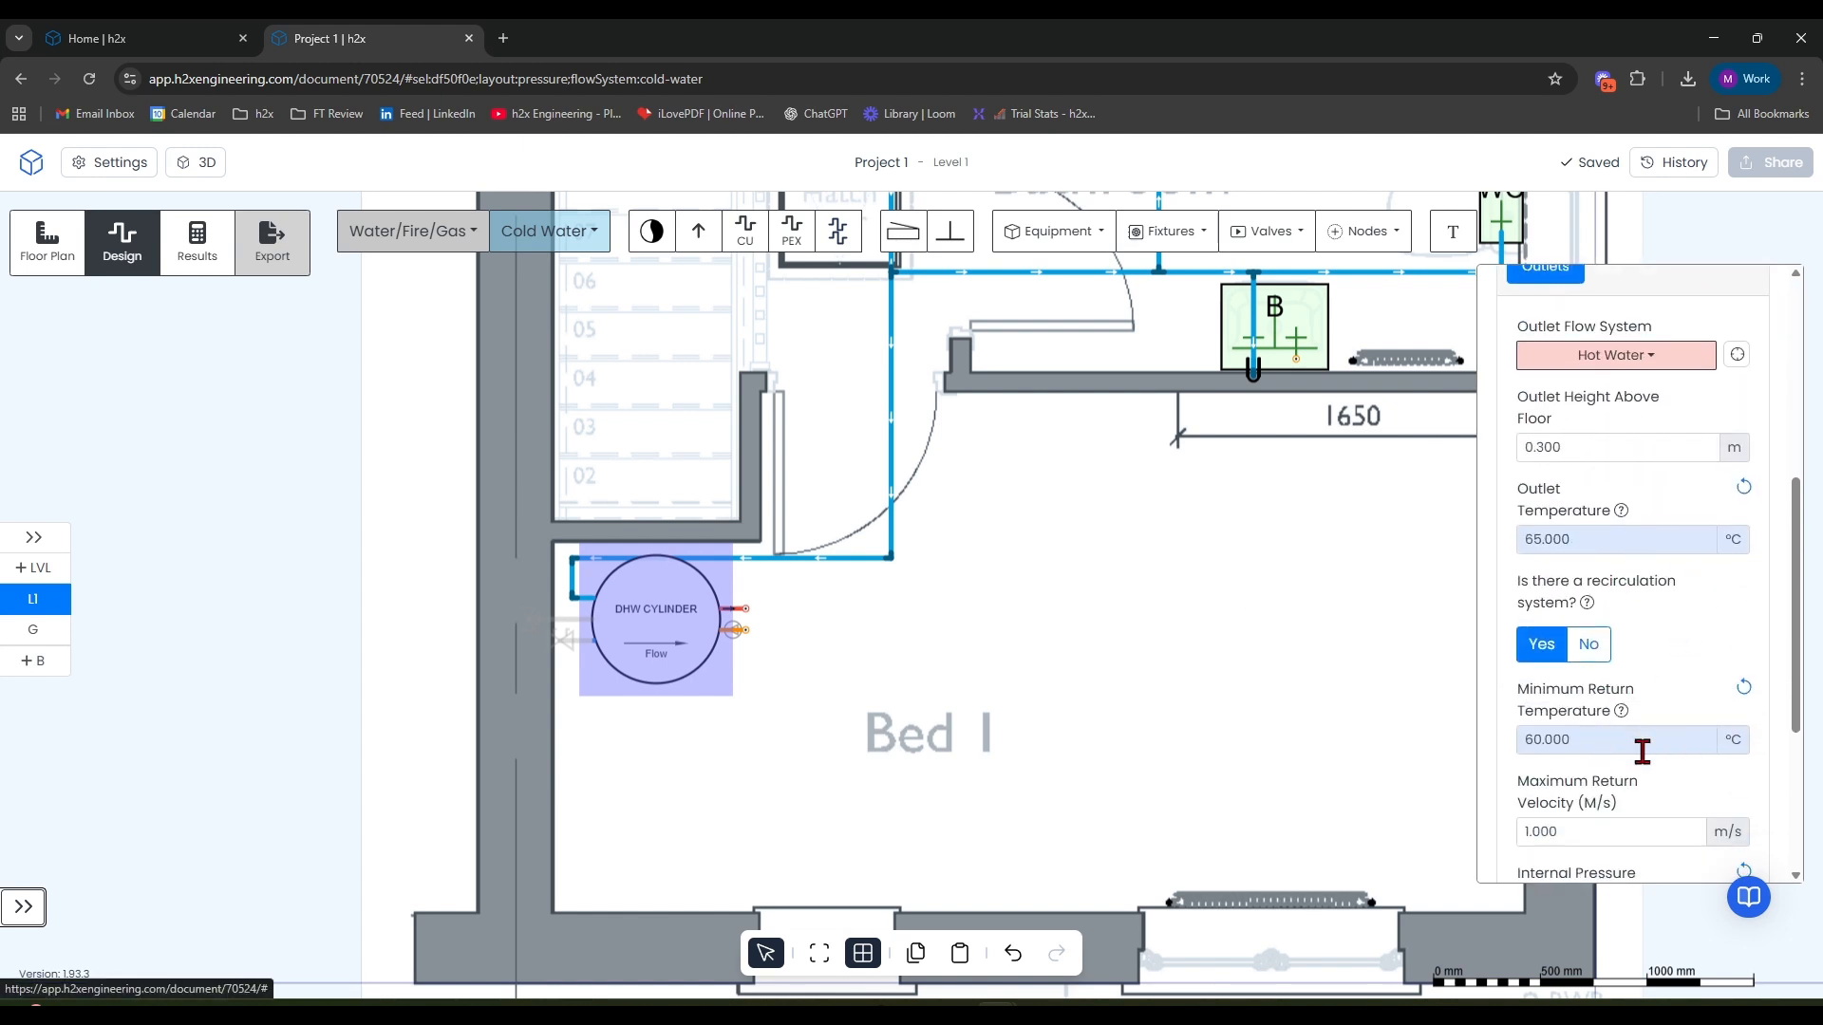
mouse_move(732, 632)
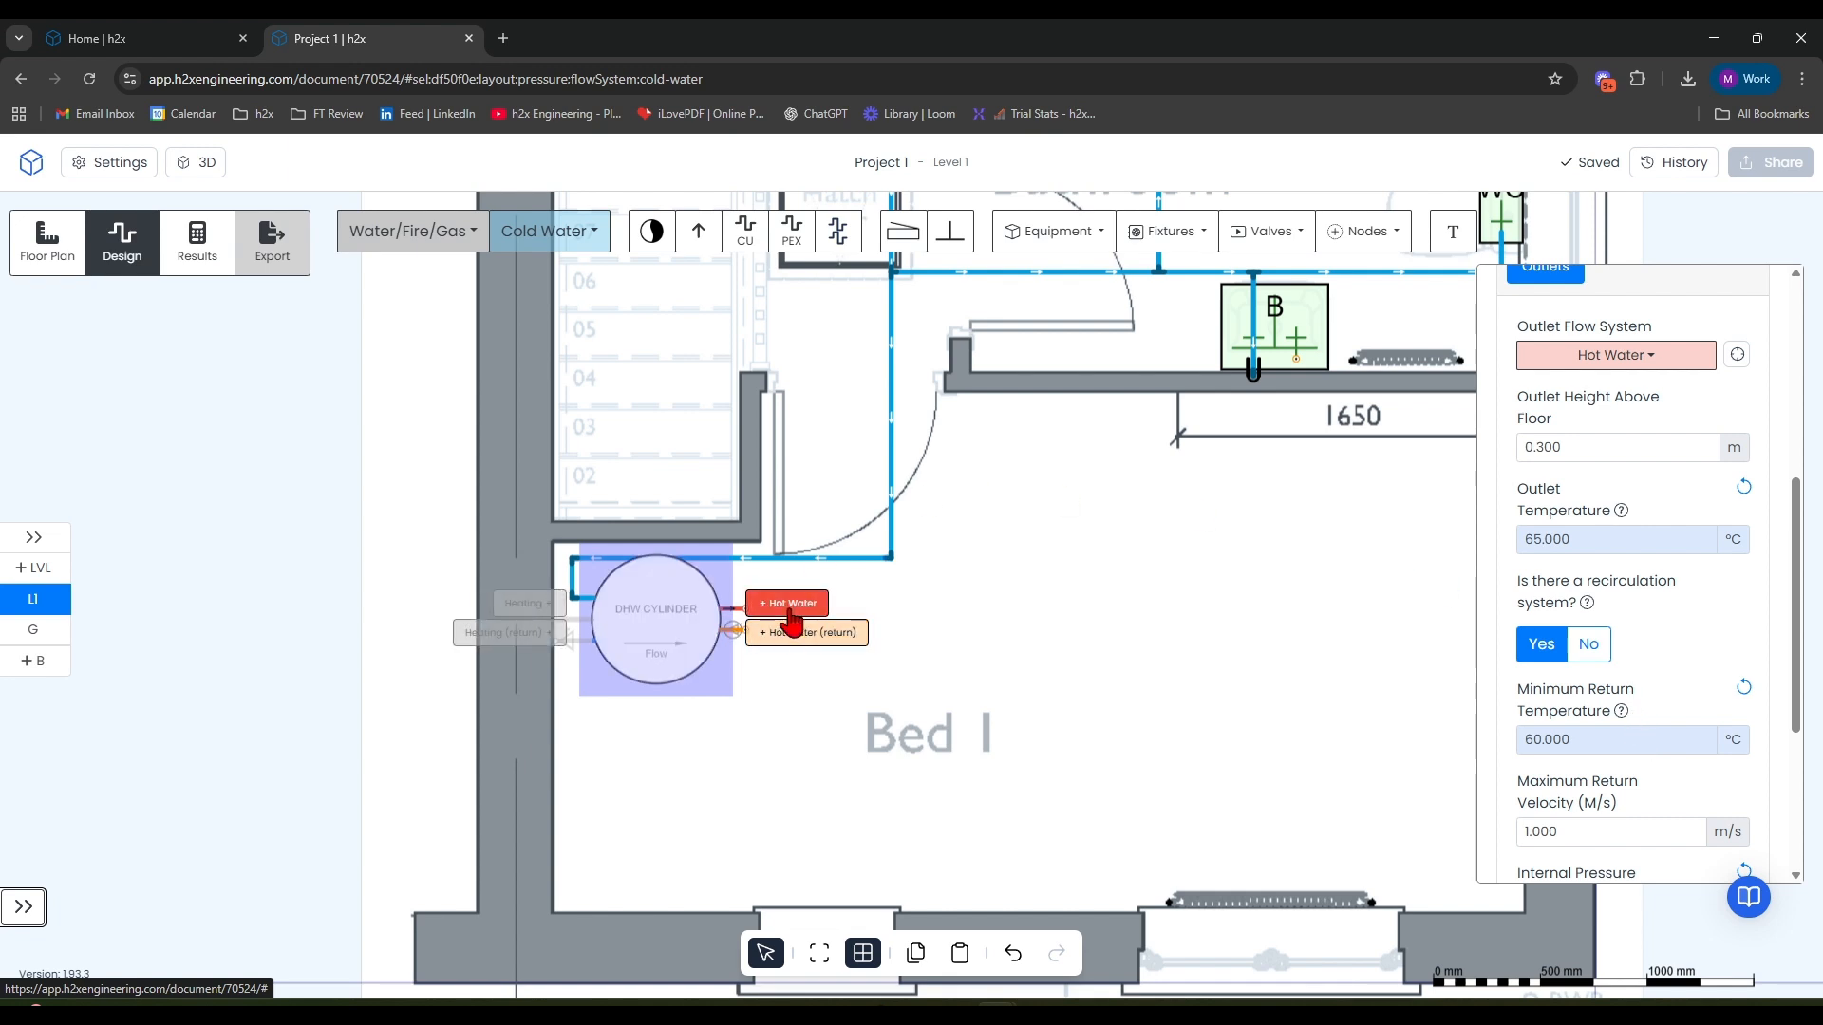
left_click(1035, 681)
Step: Set the DHW cylinder's outlet to have no recirculation system
mouse_move(670, 641)
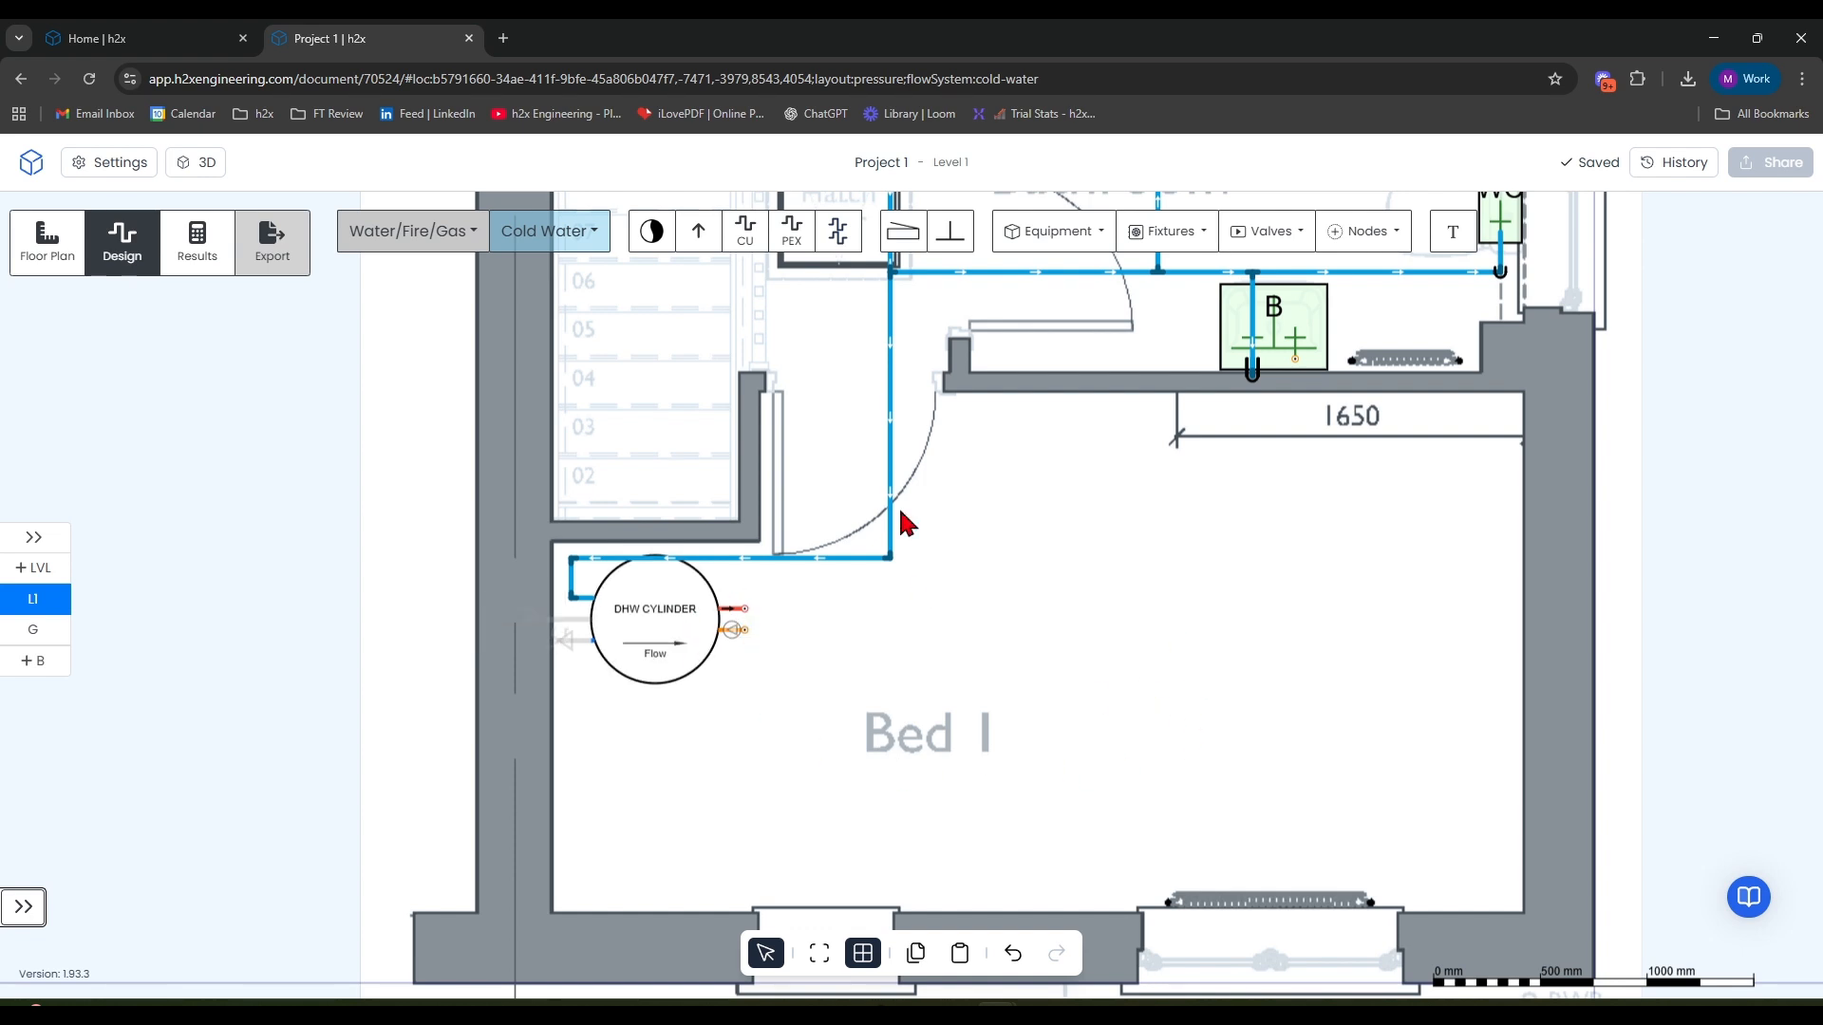
left_click(674, 608)
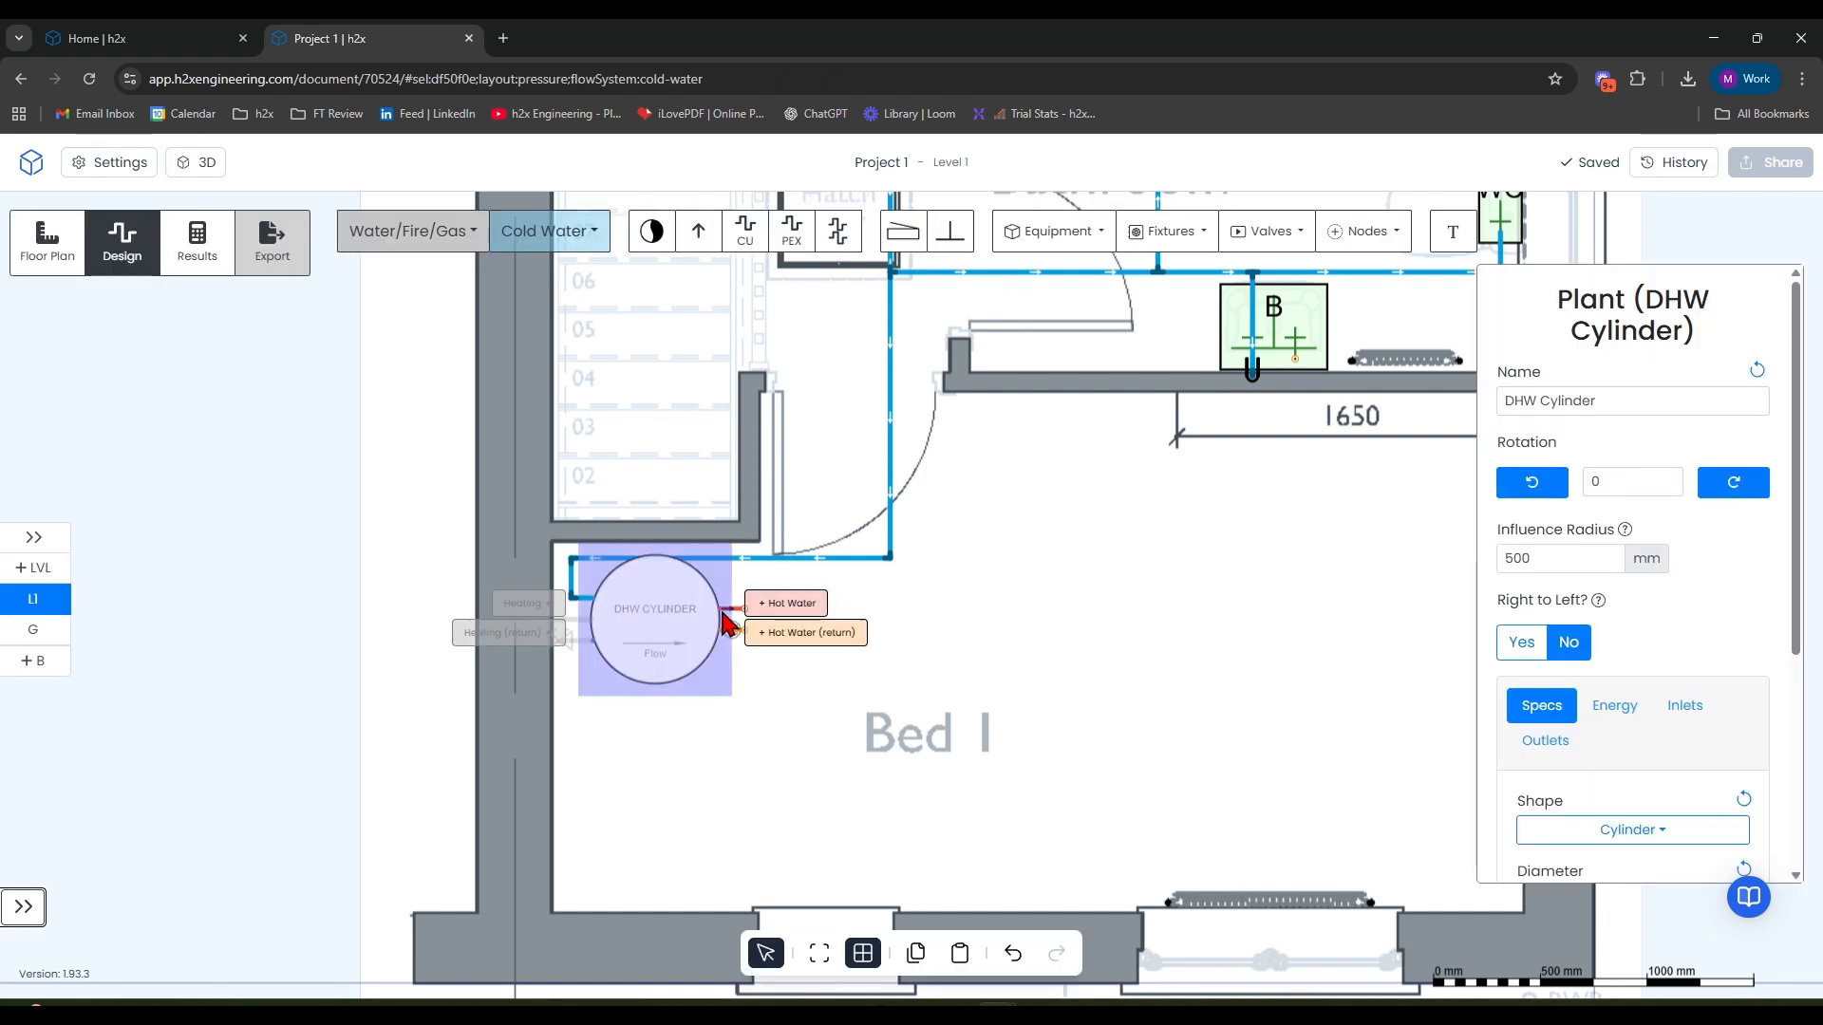
scroll(1108, 538, "down", 3)
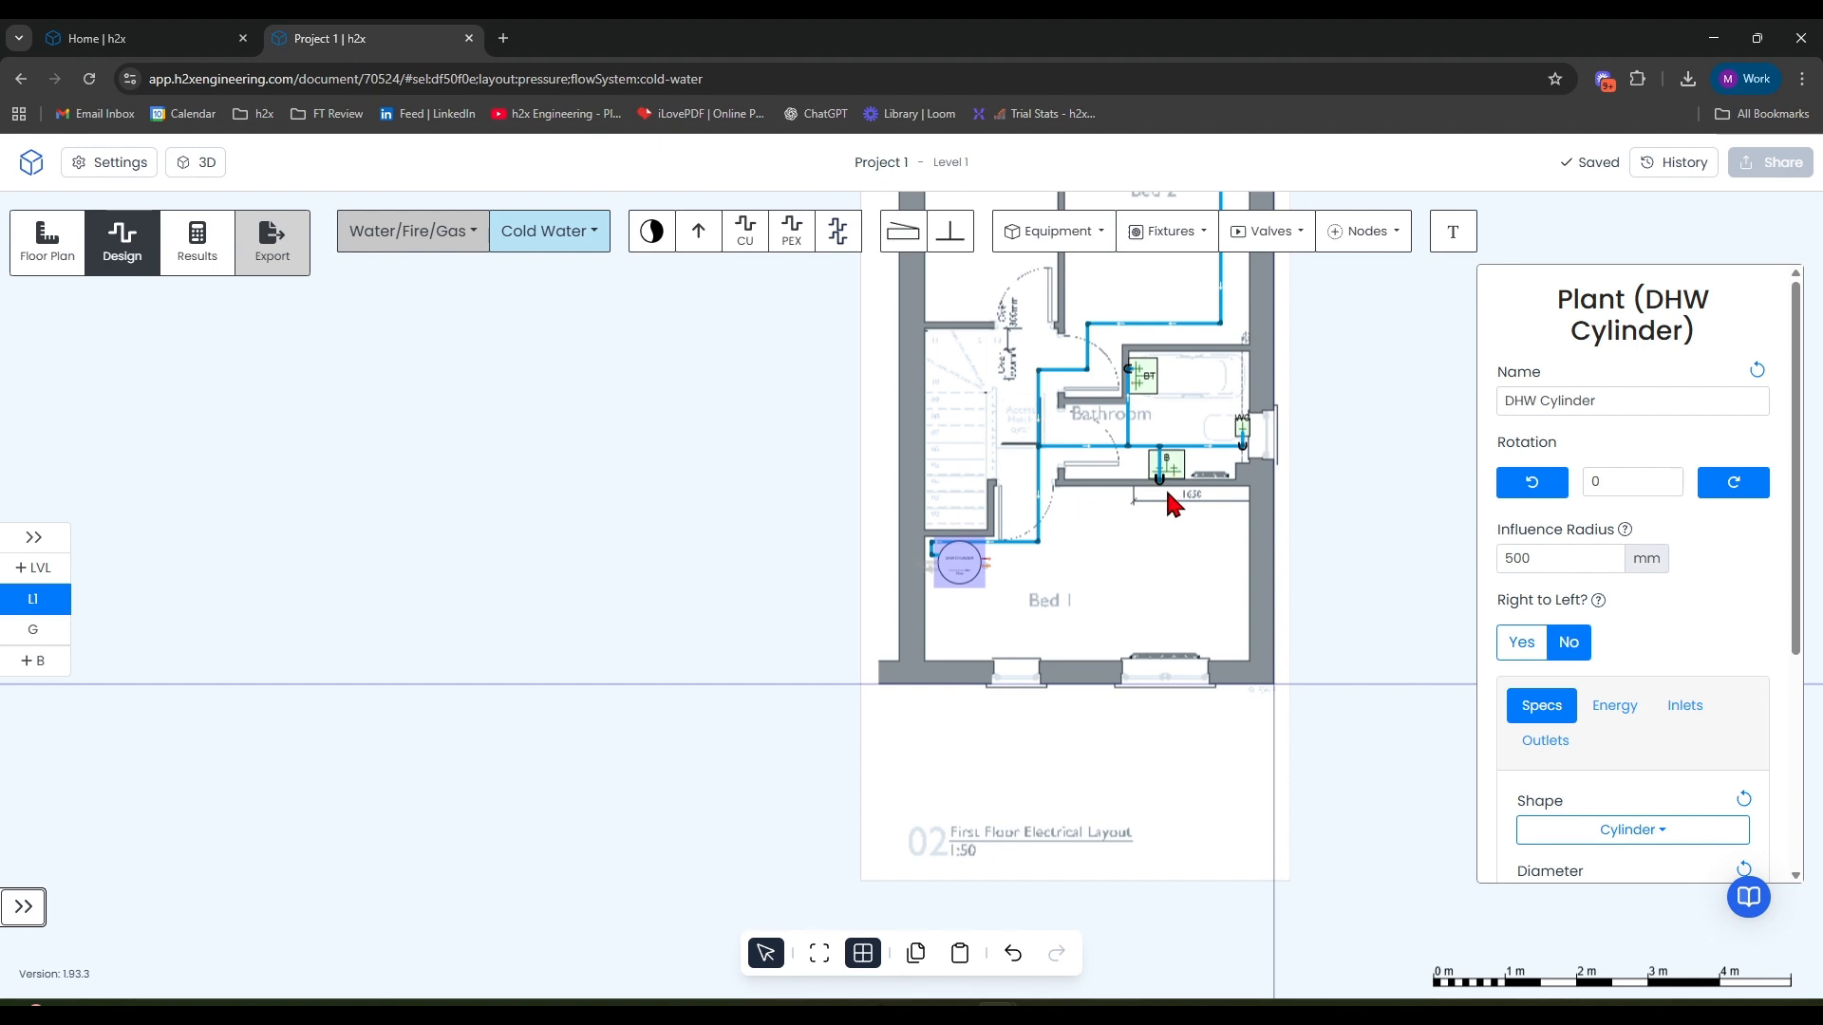
left_click(1562, 743)
scroll(1571, 748, "down", 4)
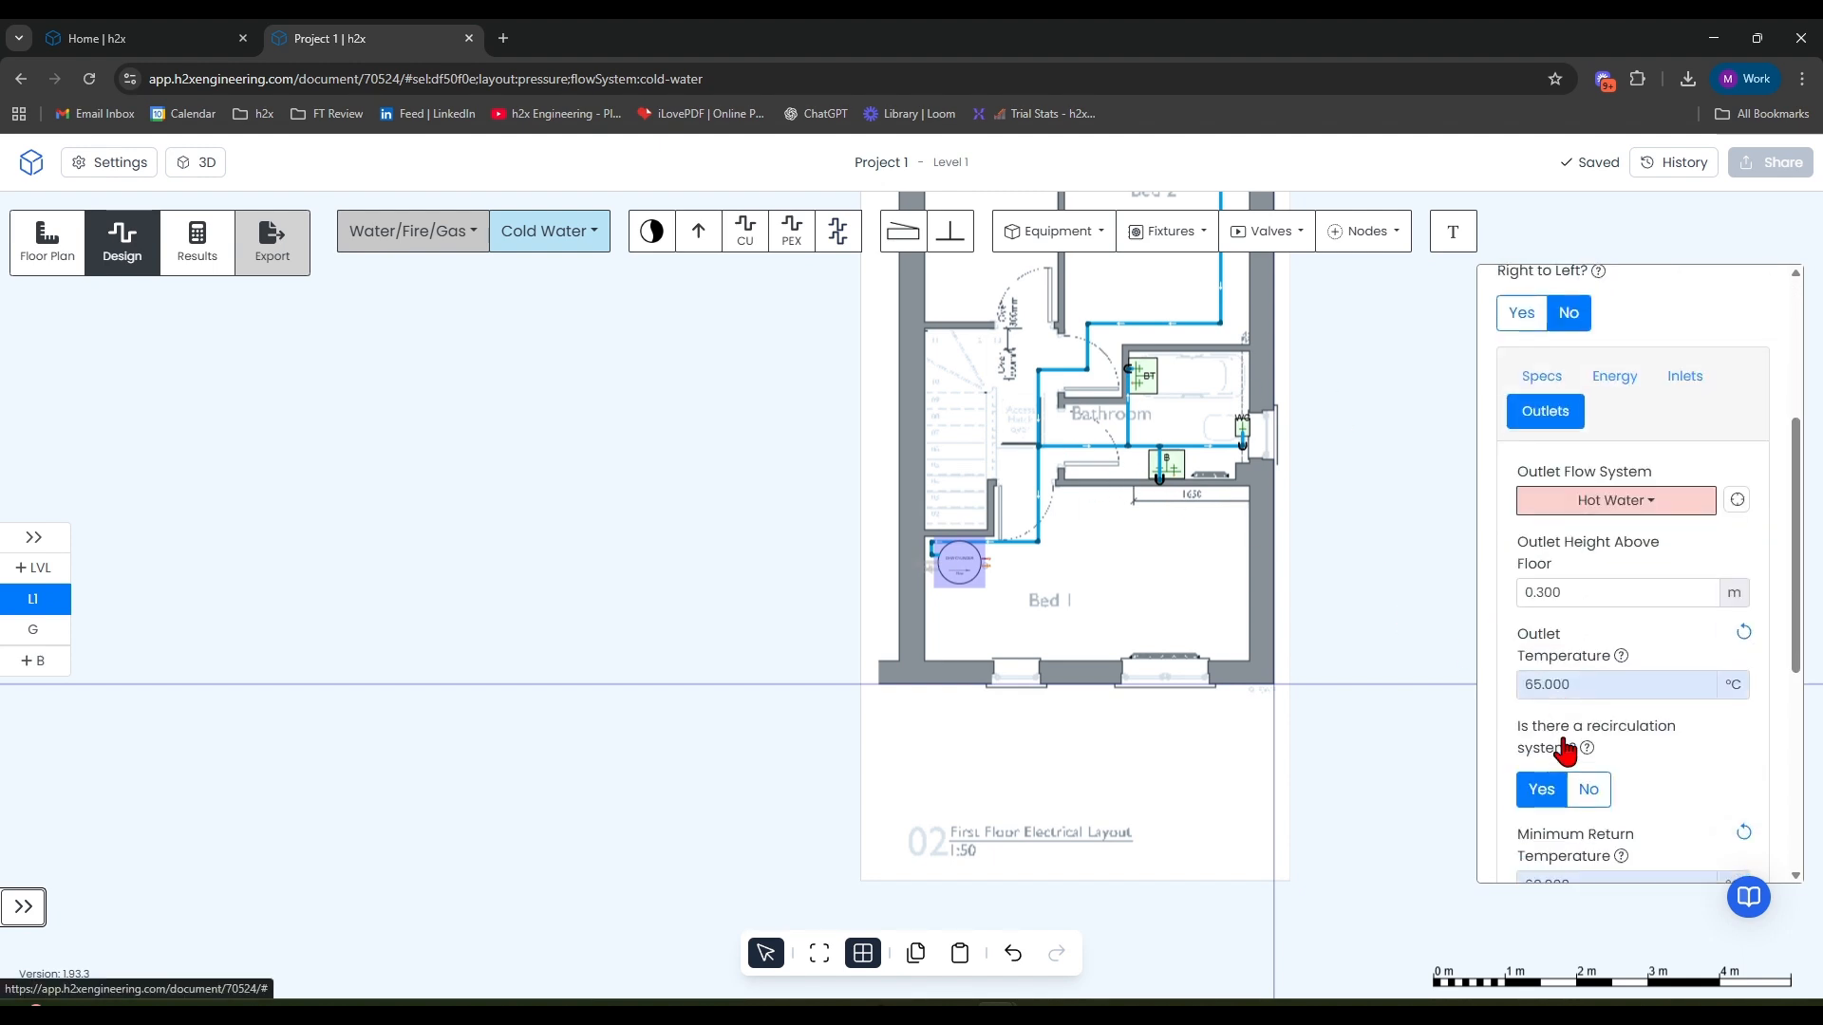
left_click(1590, 742)
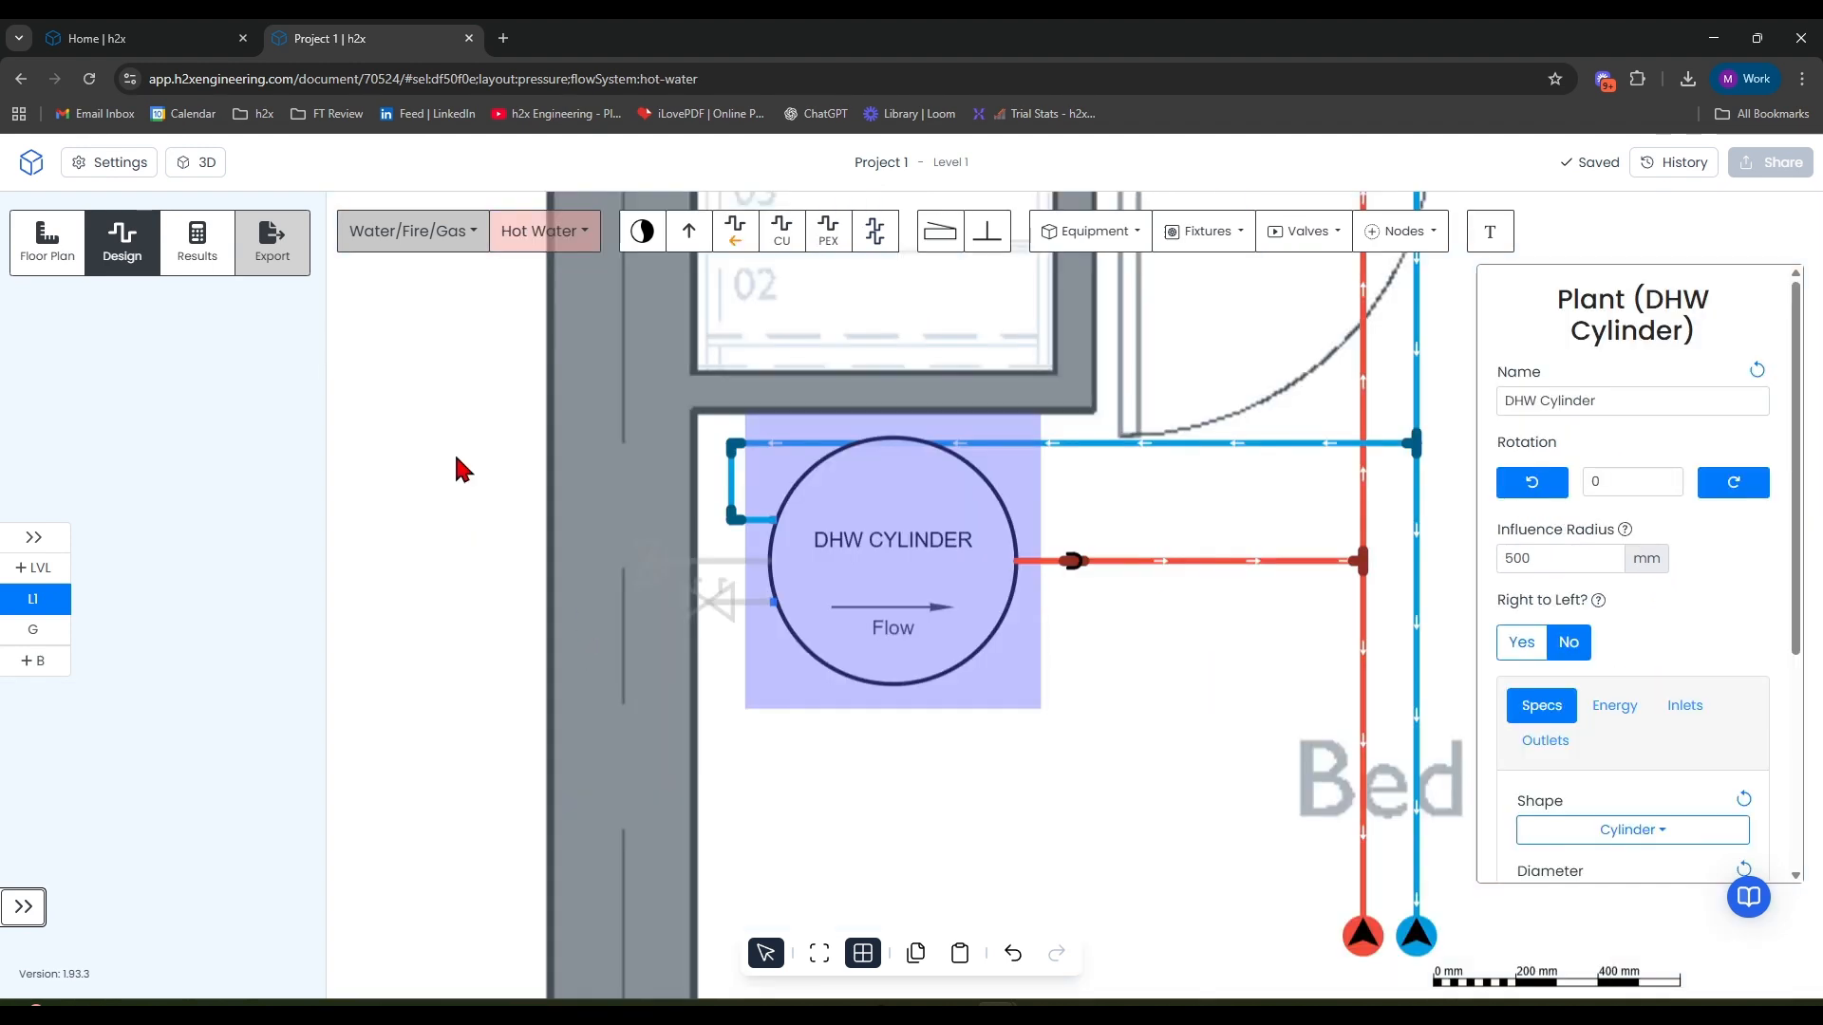
Step: Set the rating of the DHW cylinder's heating pre-heat inlet to 3 kW
left_click_drag(409, 444, 311, 480)
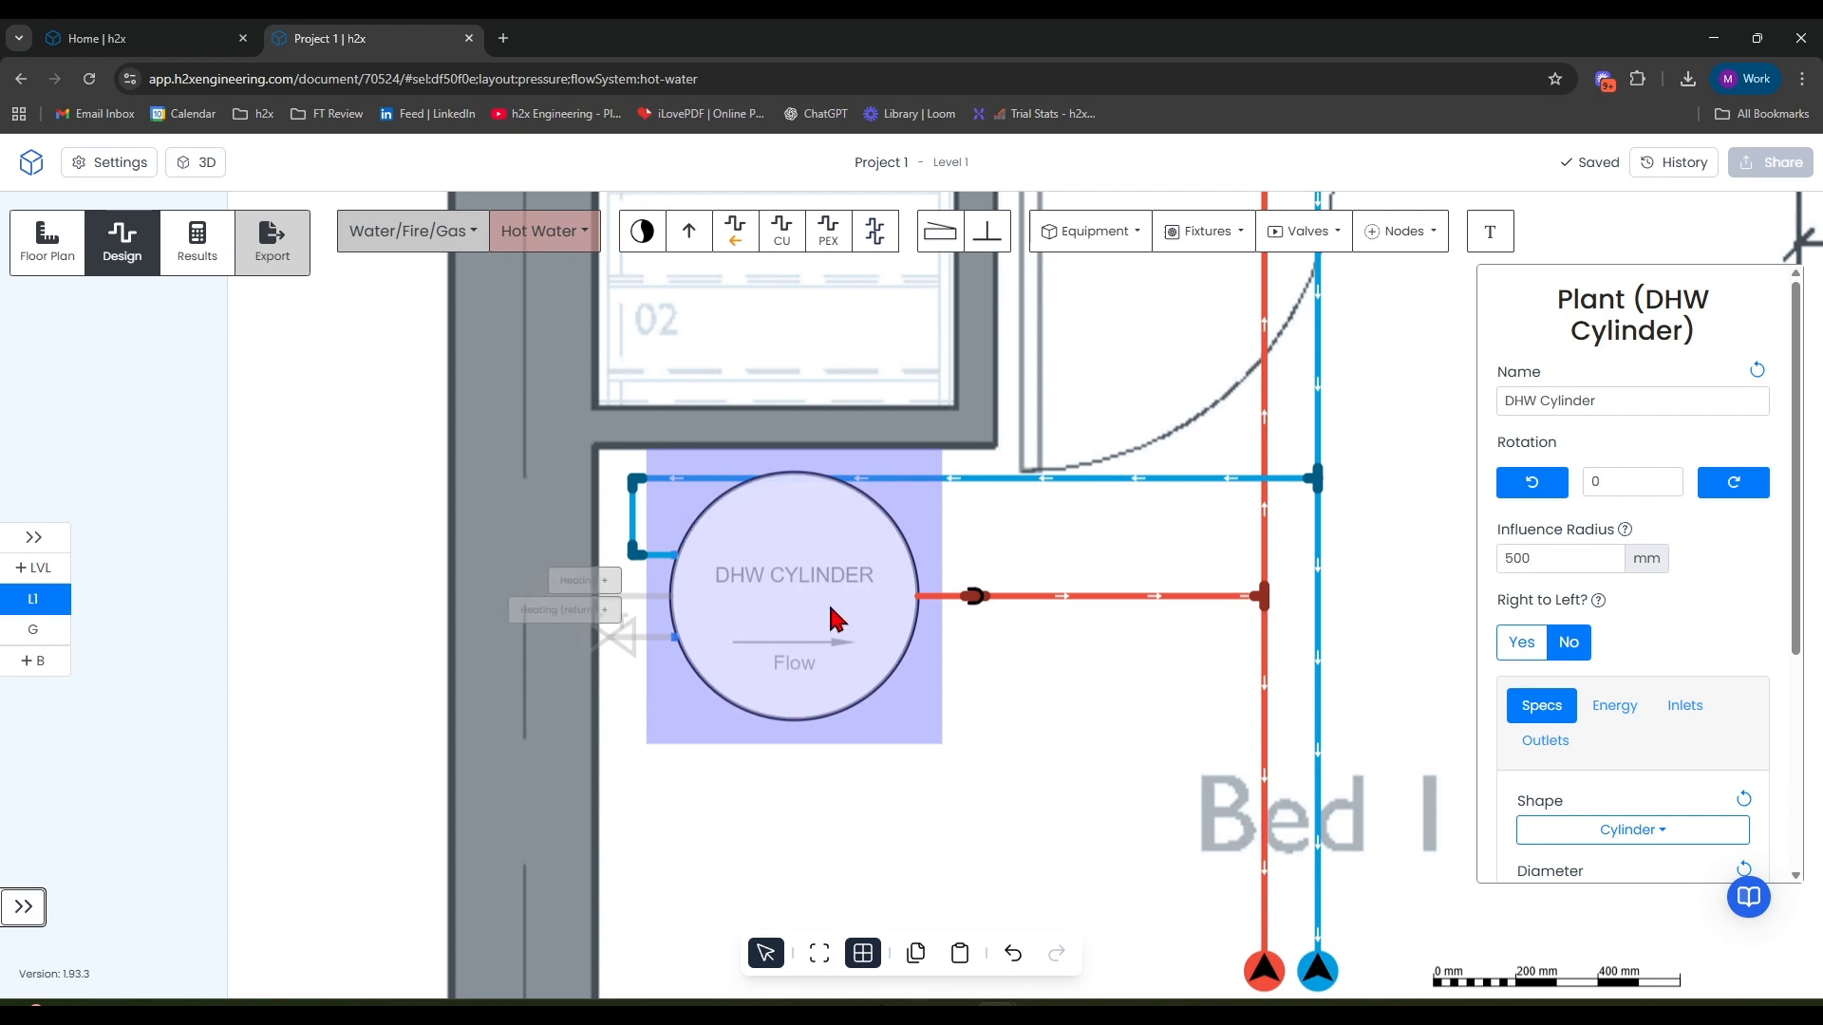
left_click(1682, 710)
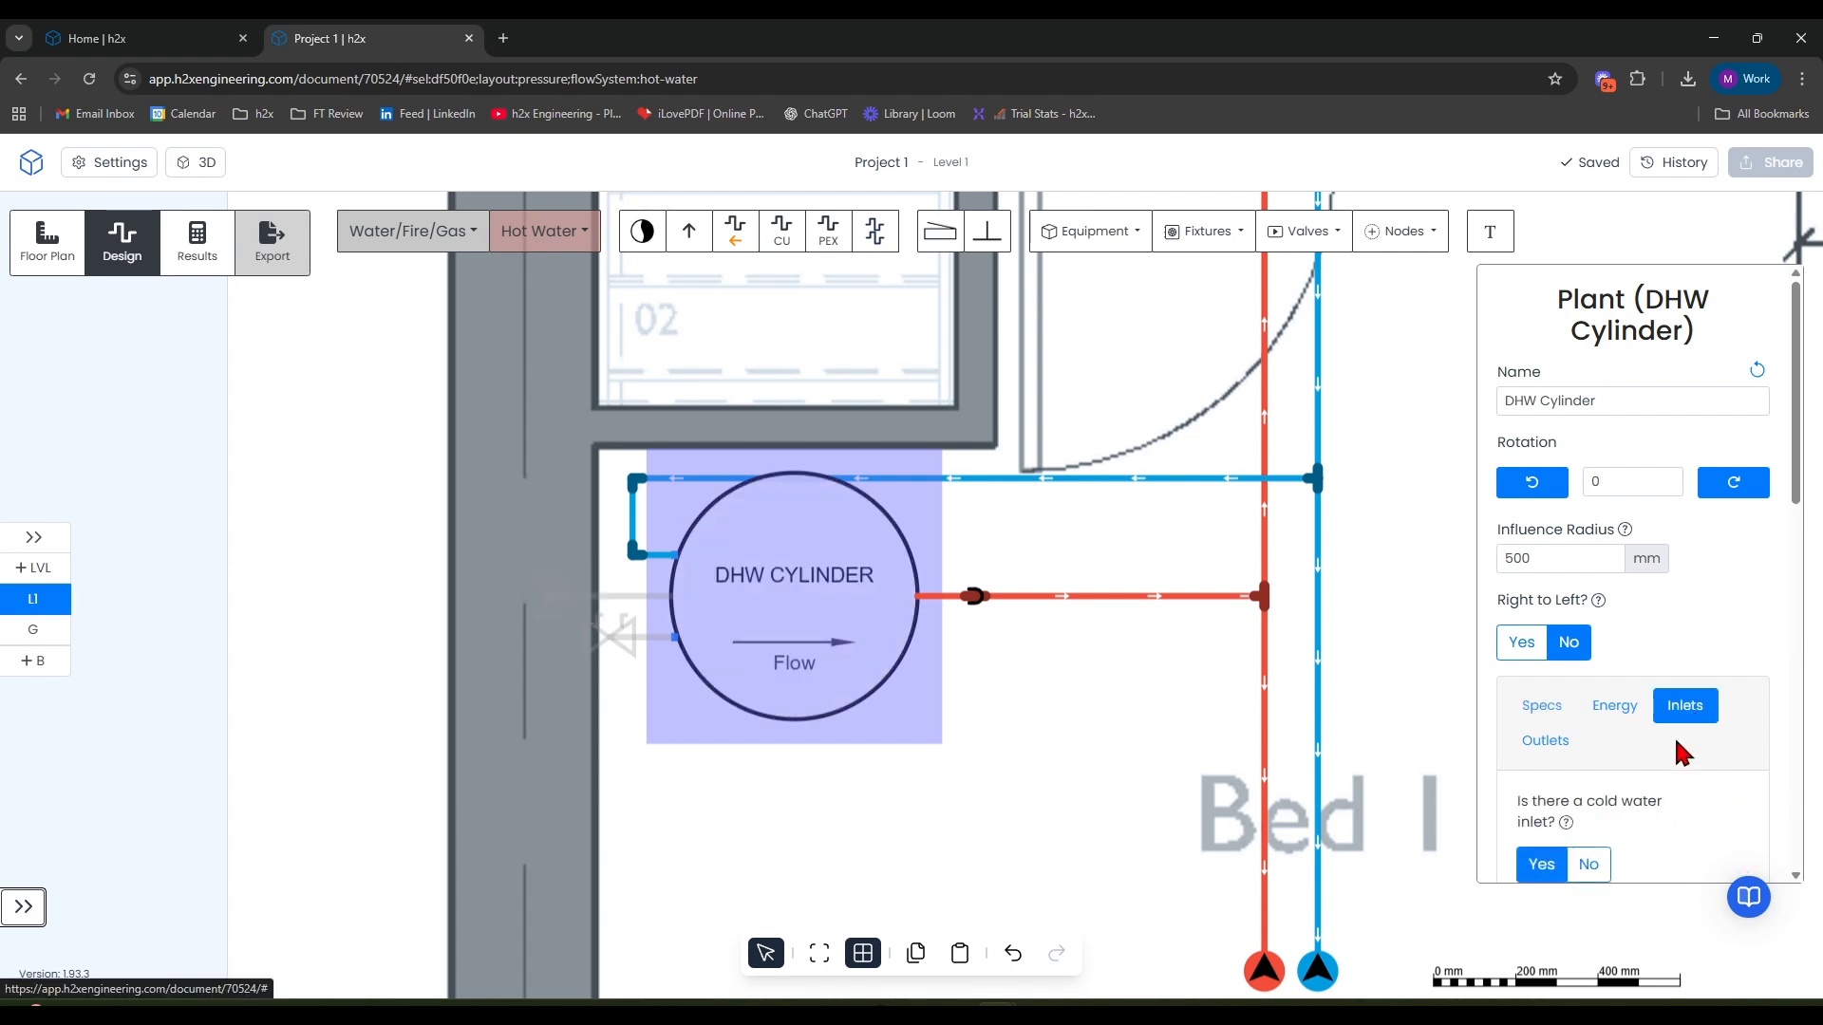
scroll(1675, 737, "down", 6)
scroll(1673, 737, "down", 2)
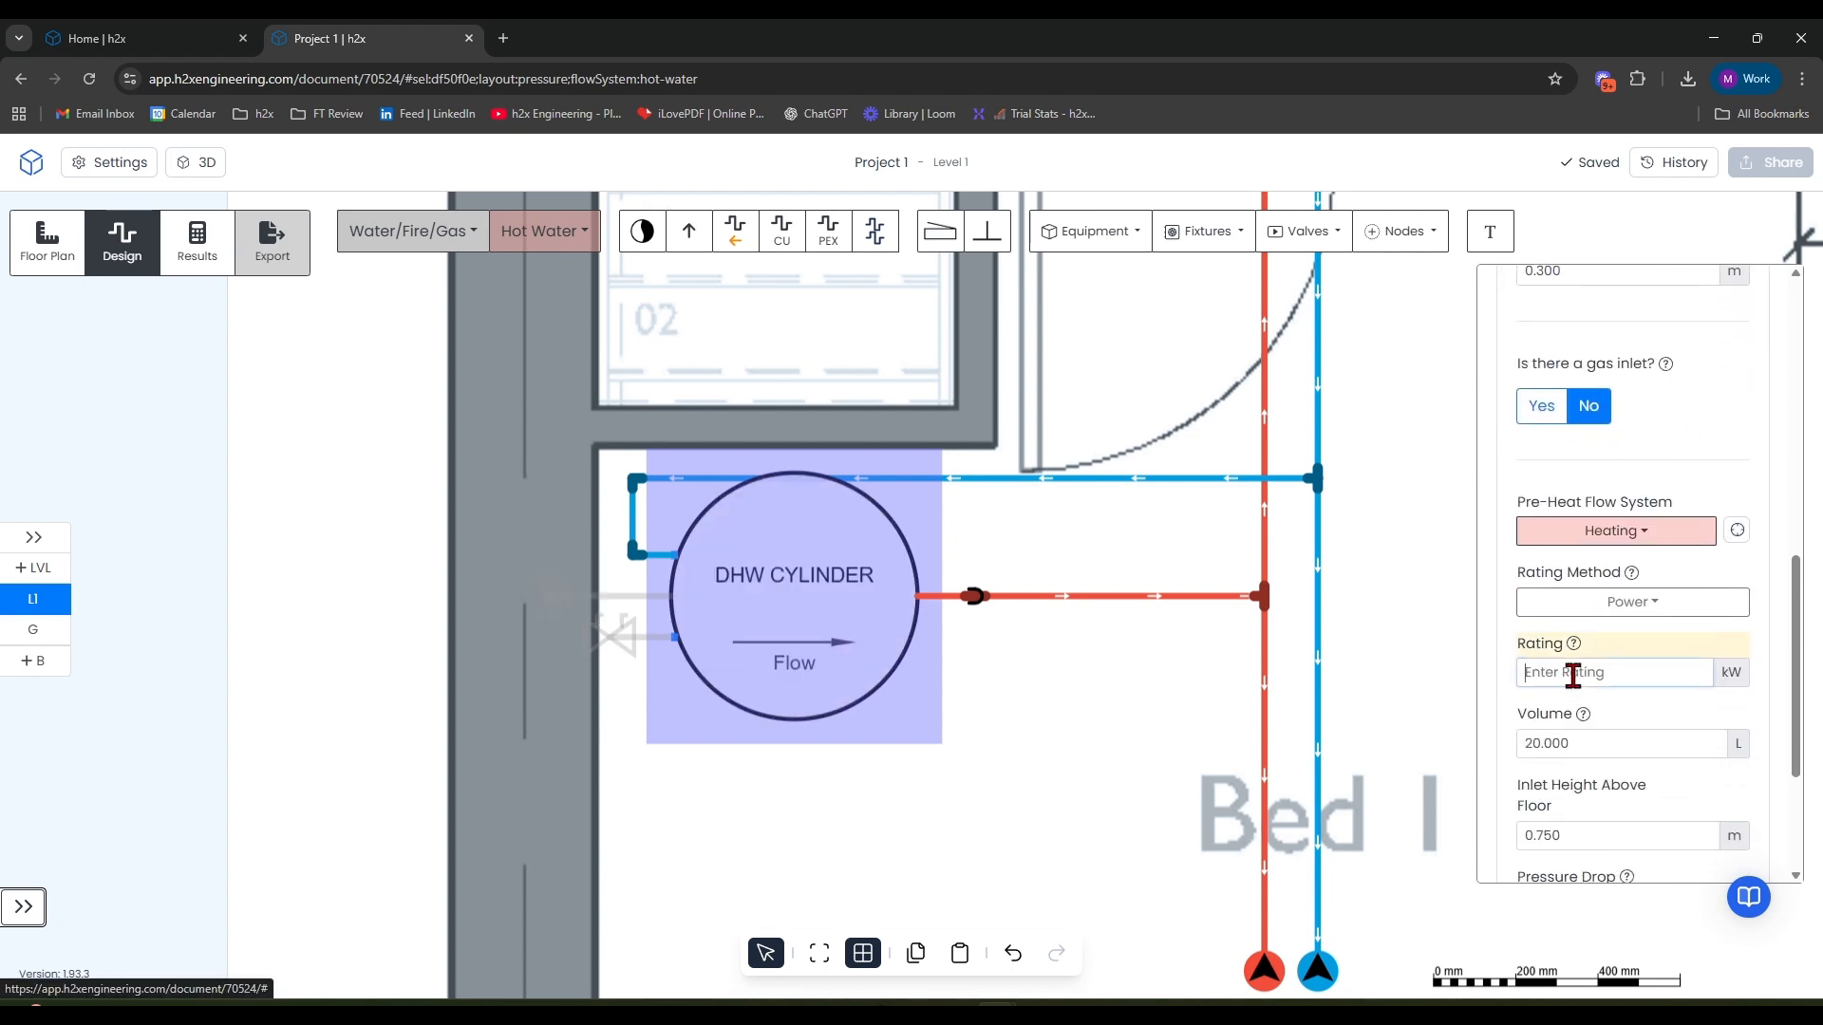
left_click(1573, 674)
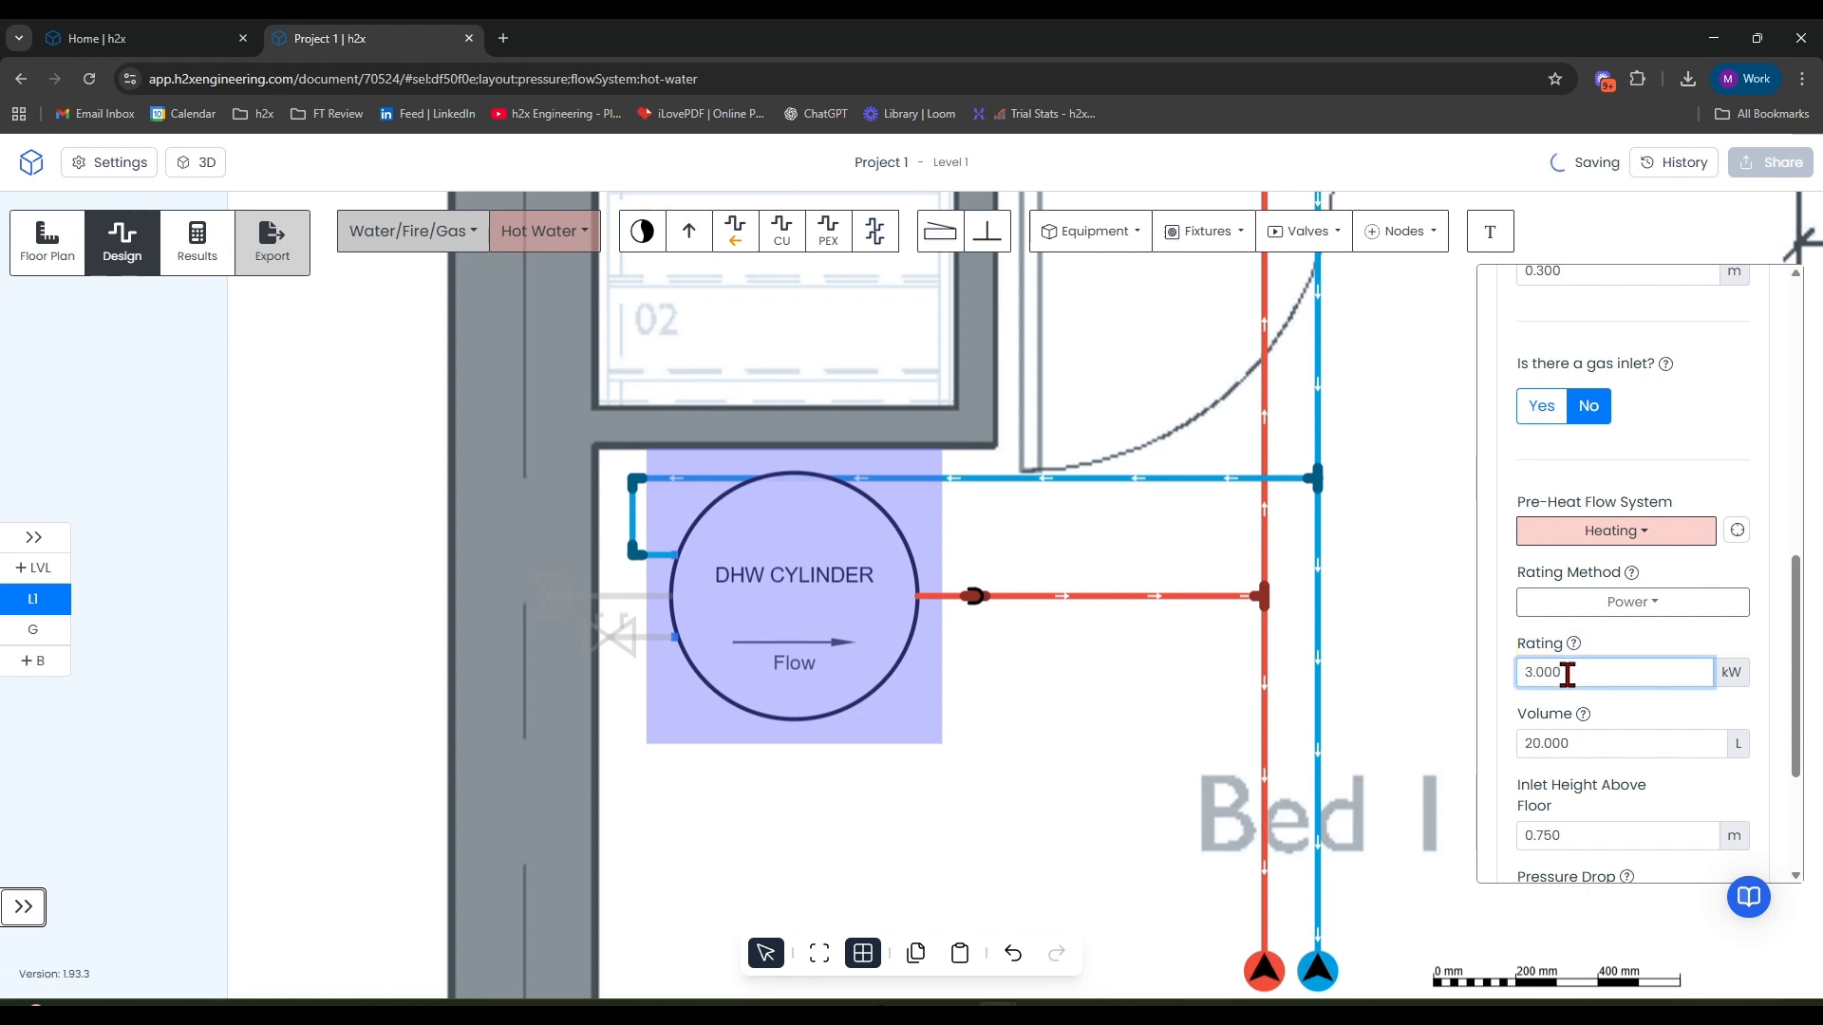
left_click(1429, 668)
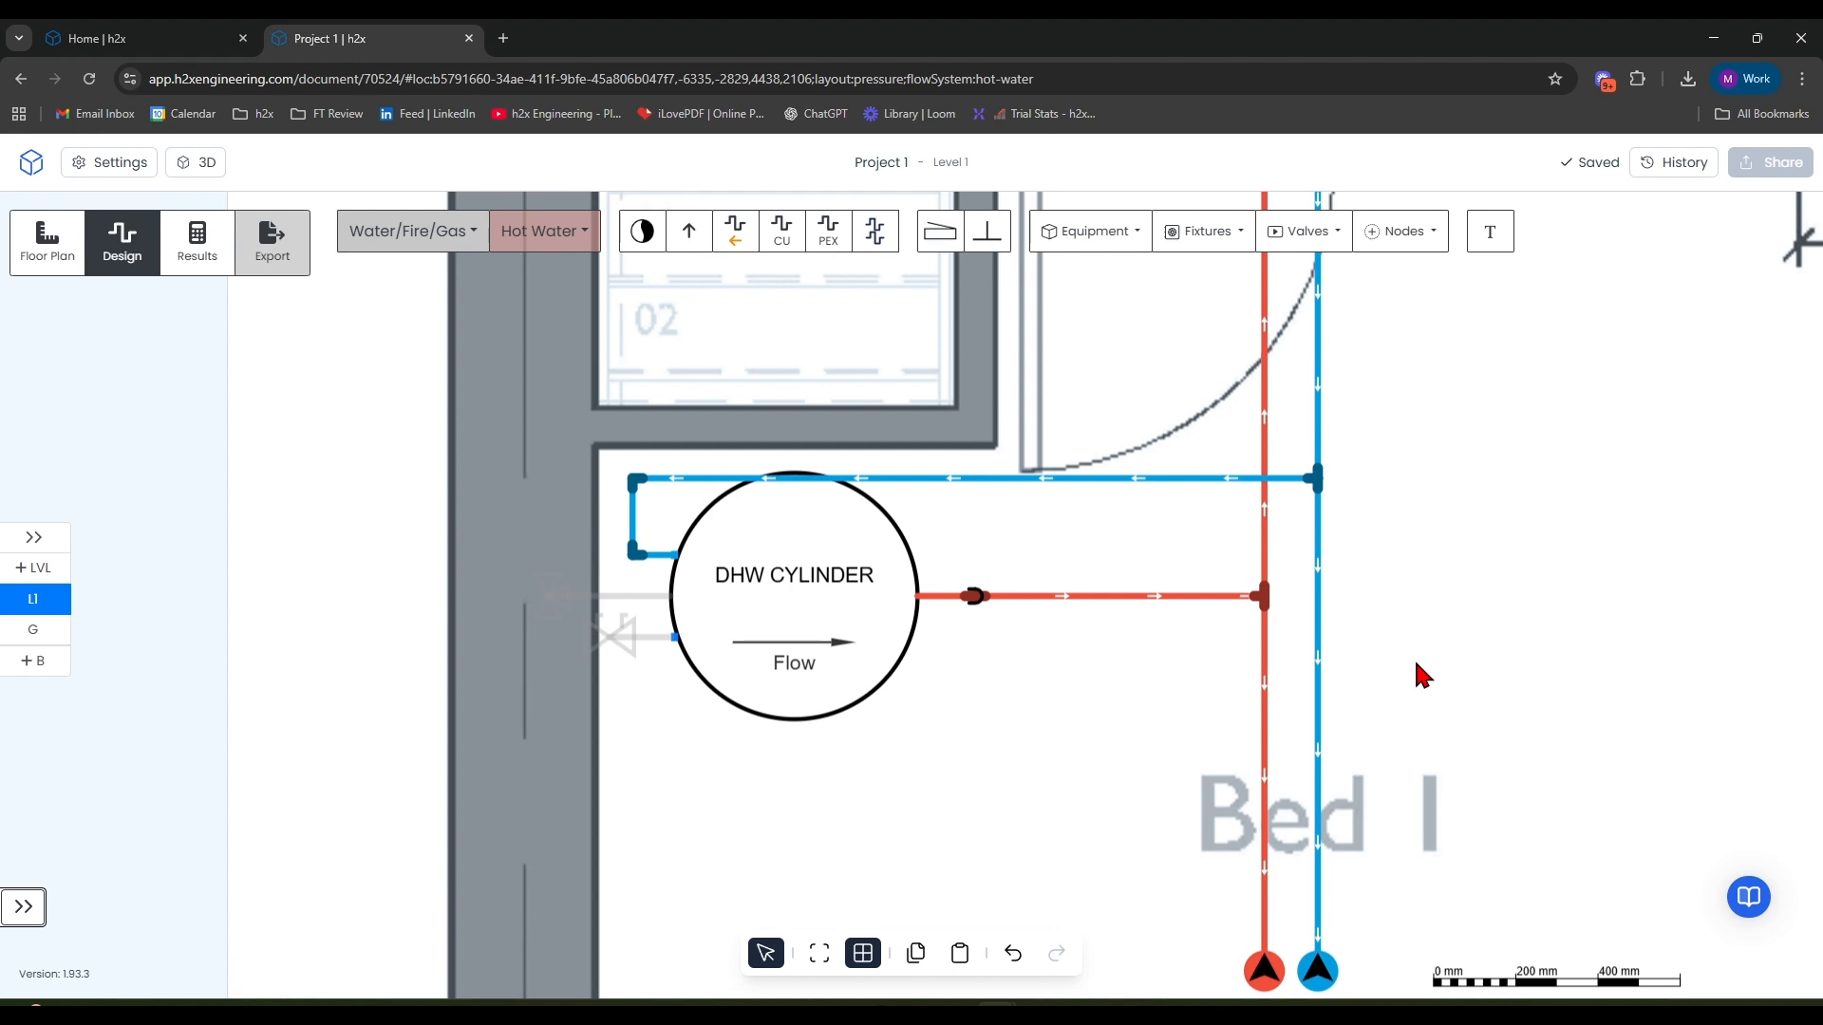
Step: Switch to Hot Water, start a pipe from the DHW cylinder's outlet and set its height to -0.150 m
scroll(1415, 665, "down", 10)
left_click_drag(1592, 706, 1381, 718)
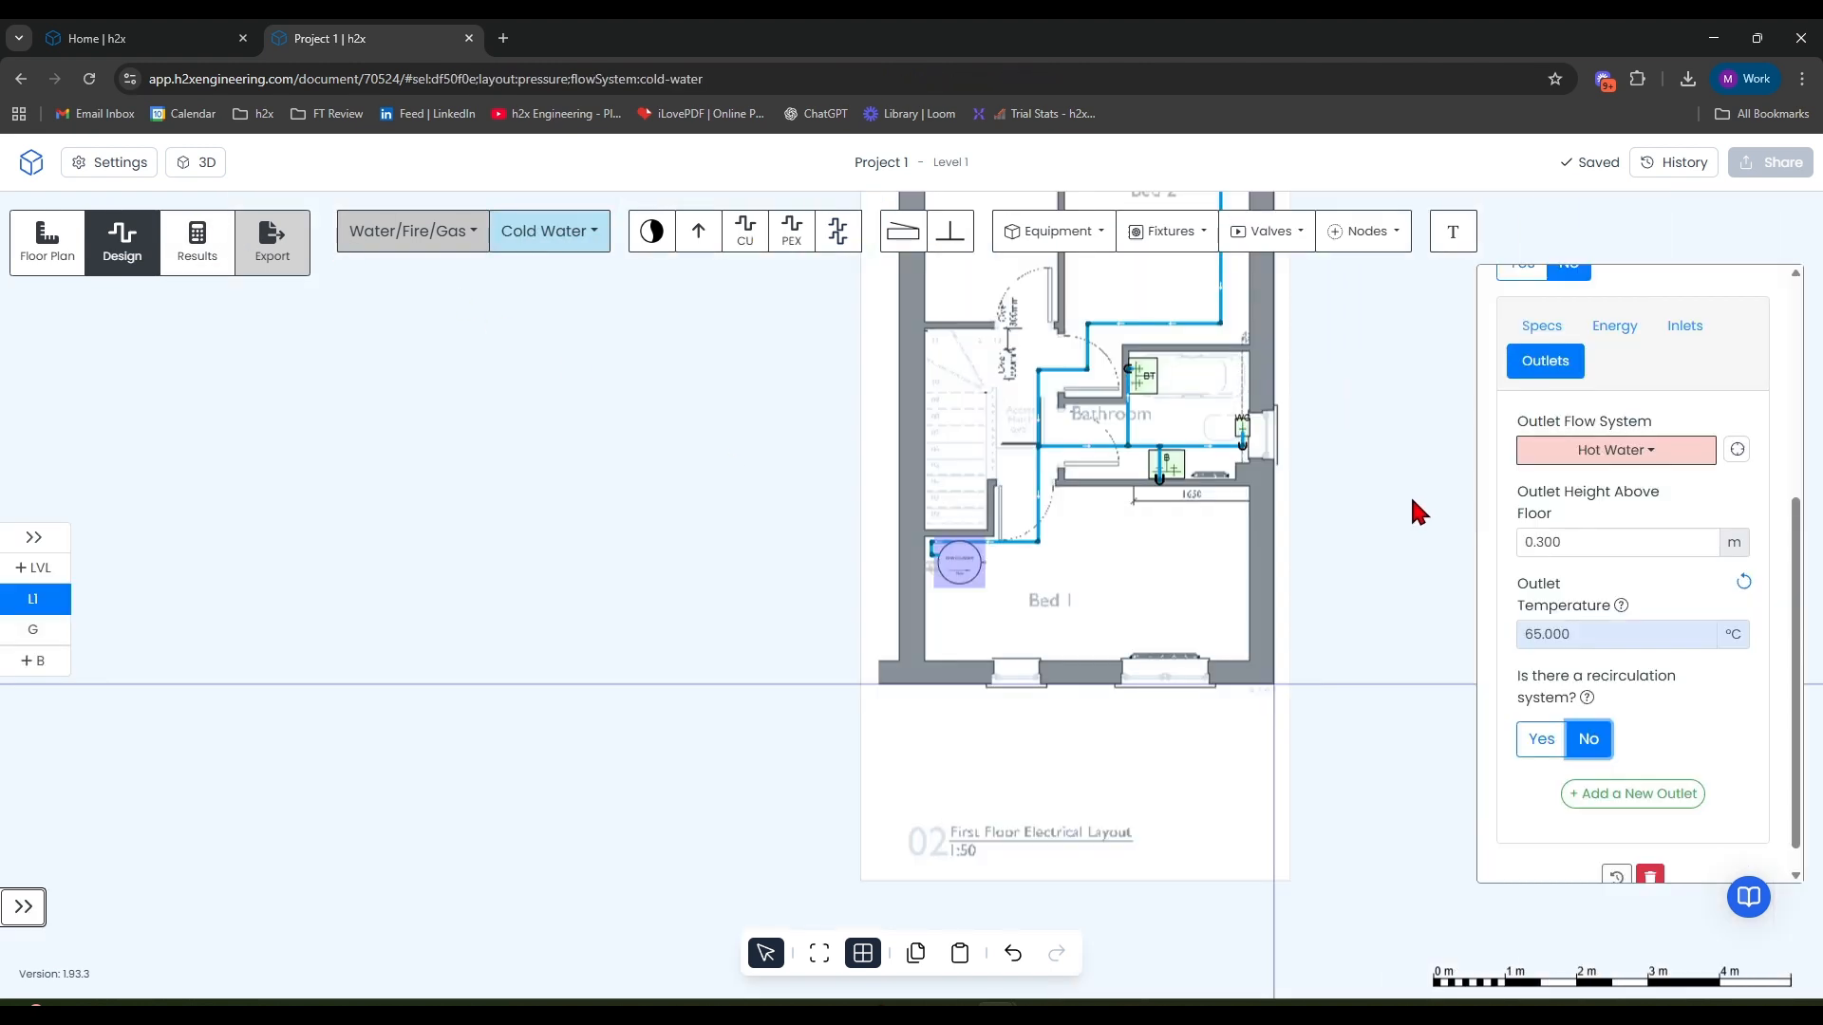
left_click(1412, 508)
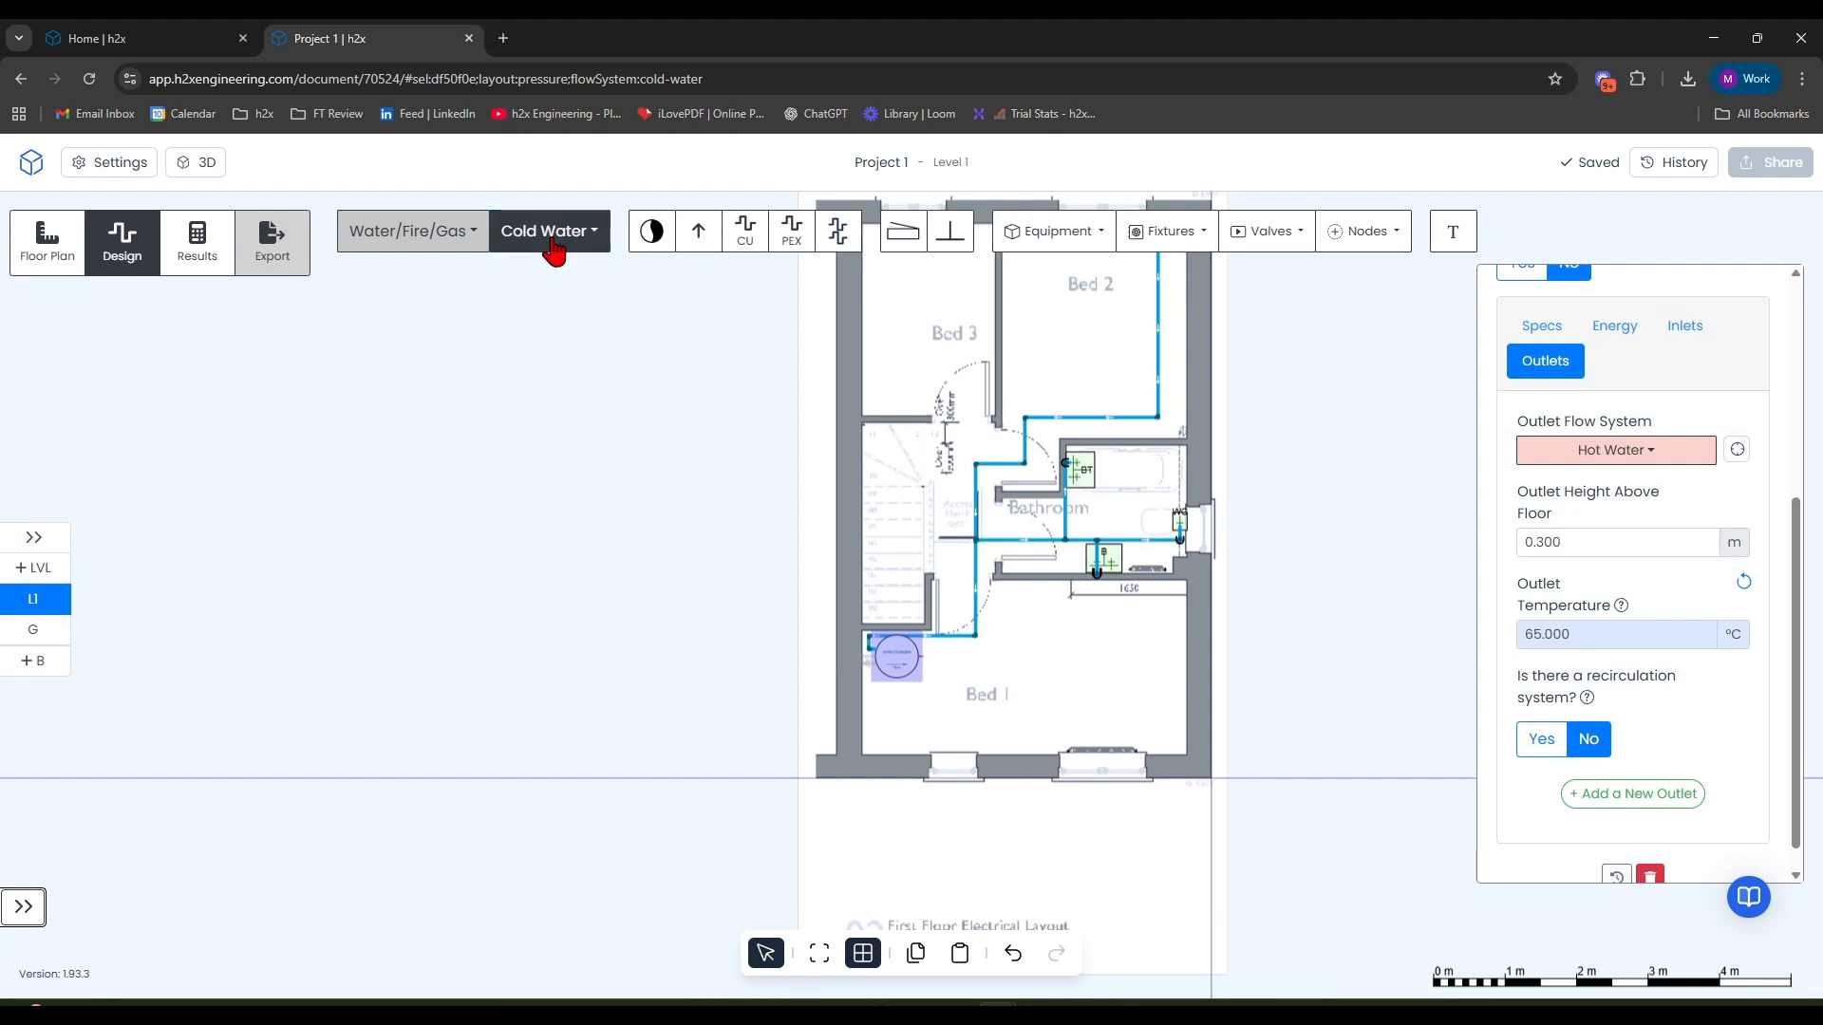
left_click(548, 232)
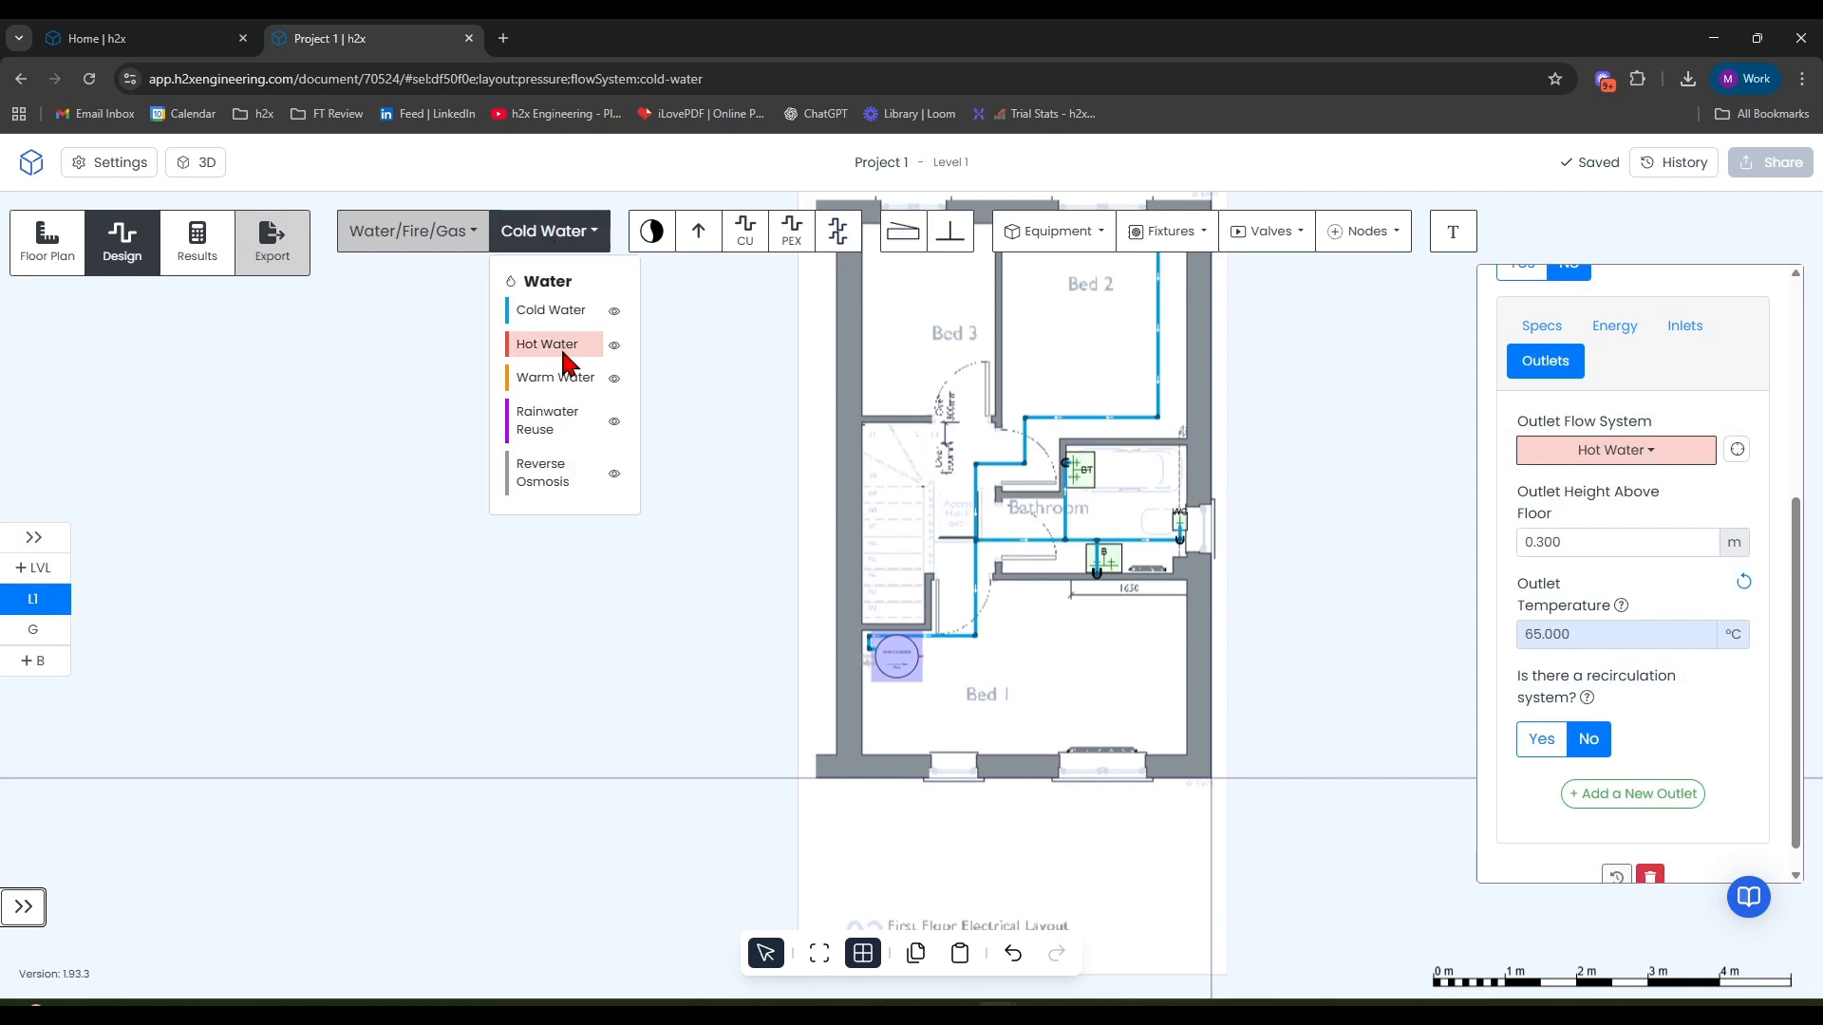
left_click(551, 344)
left_click(792, 253)
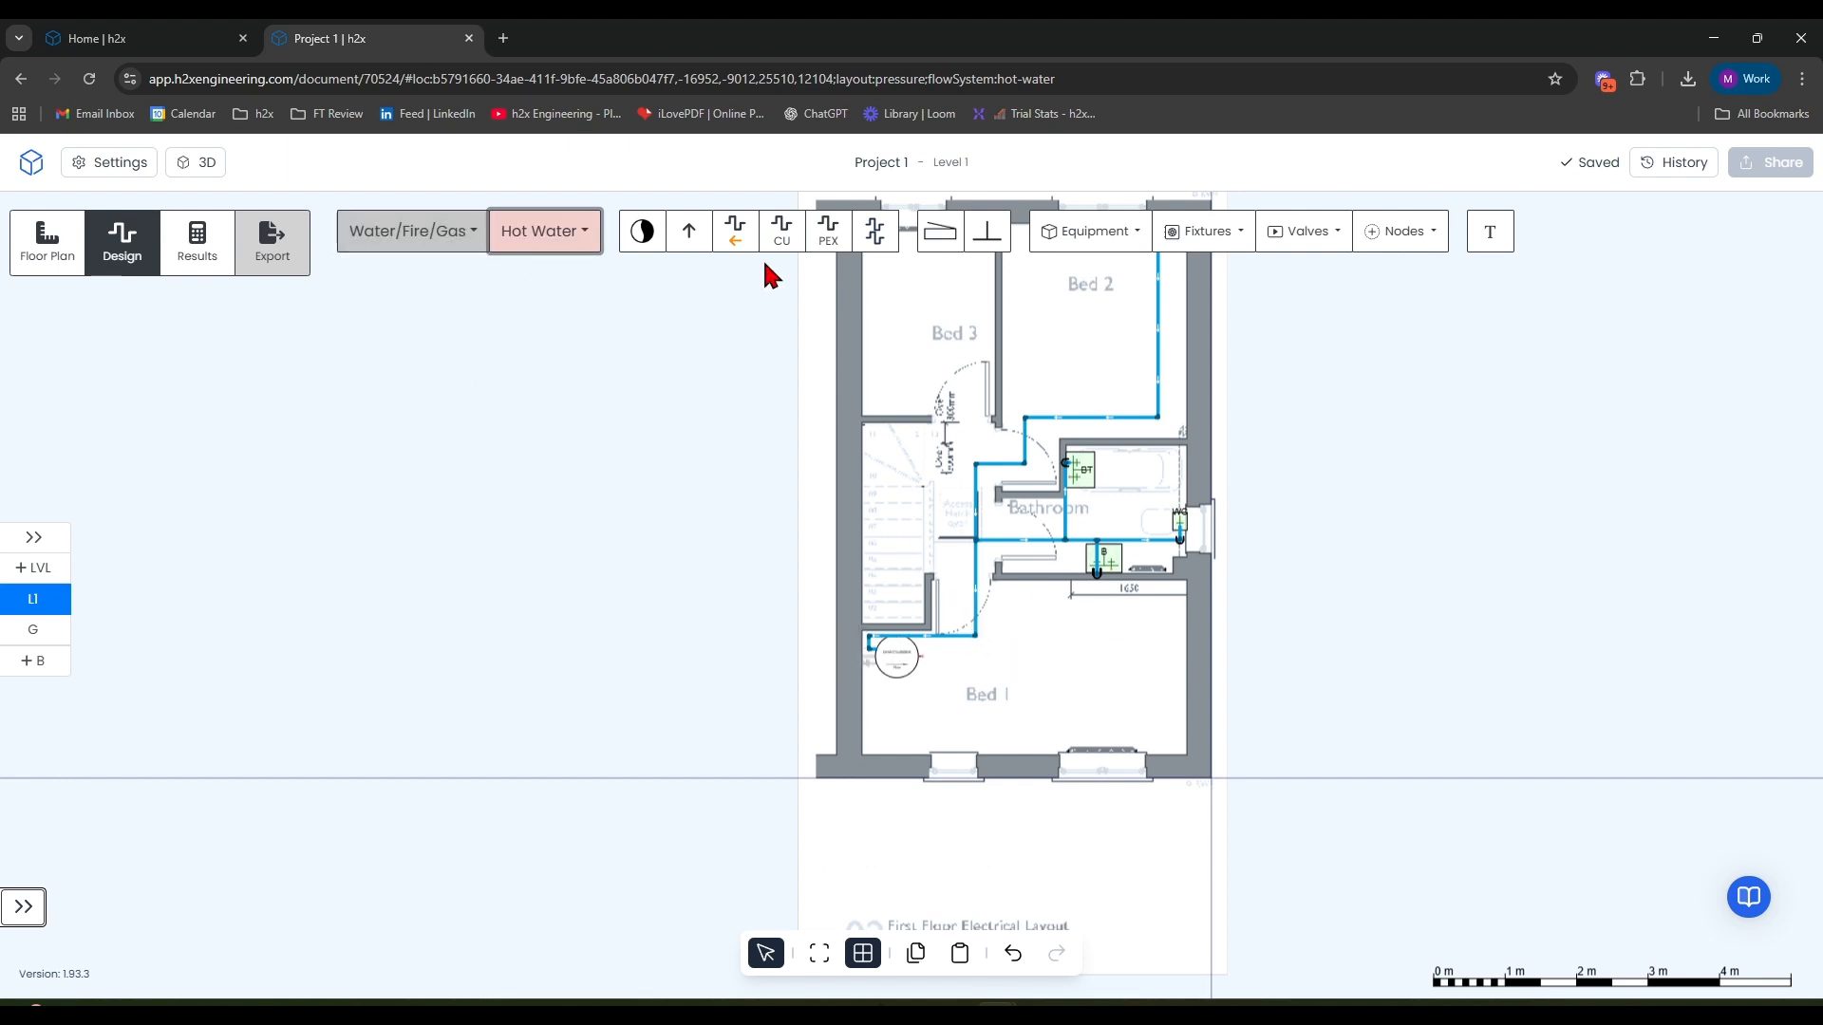
left_click(778, 235)
scroll(911, 644, "up", 5)
scroll(918, 642, "up", 5)
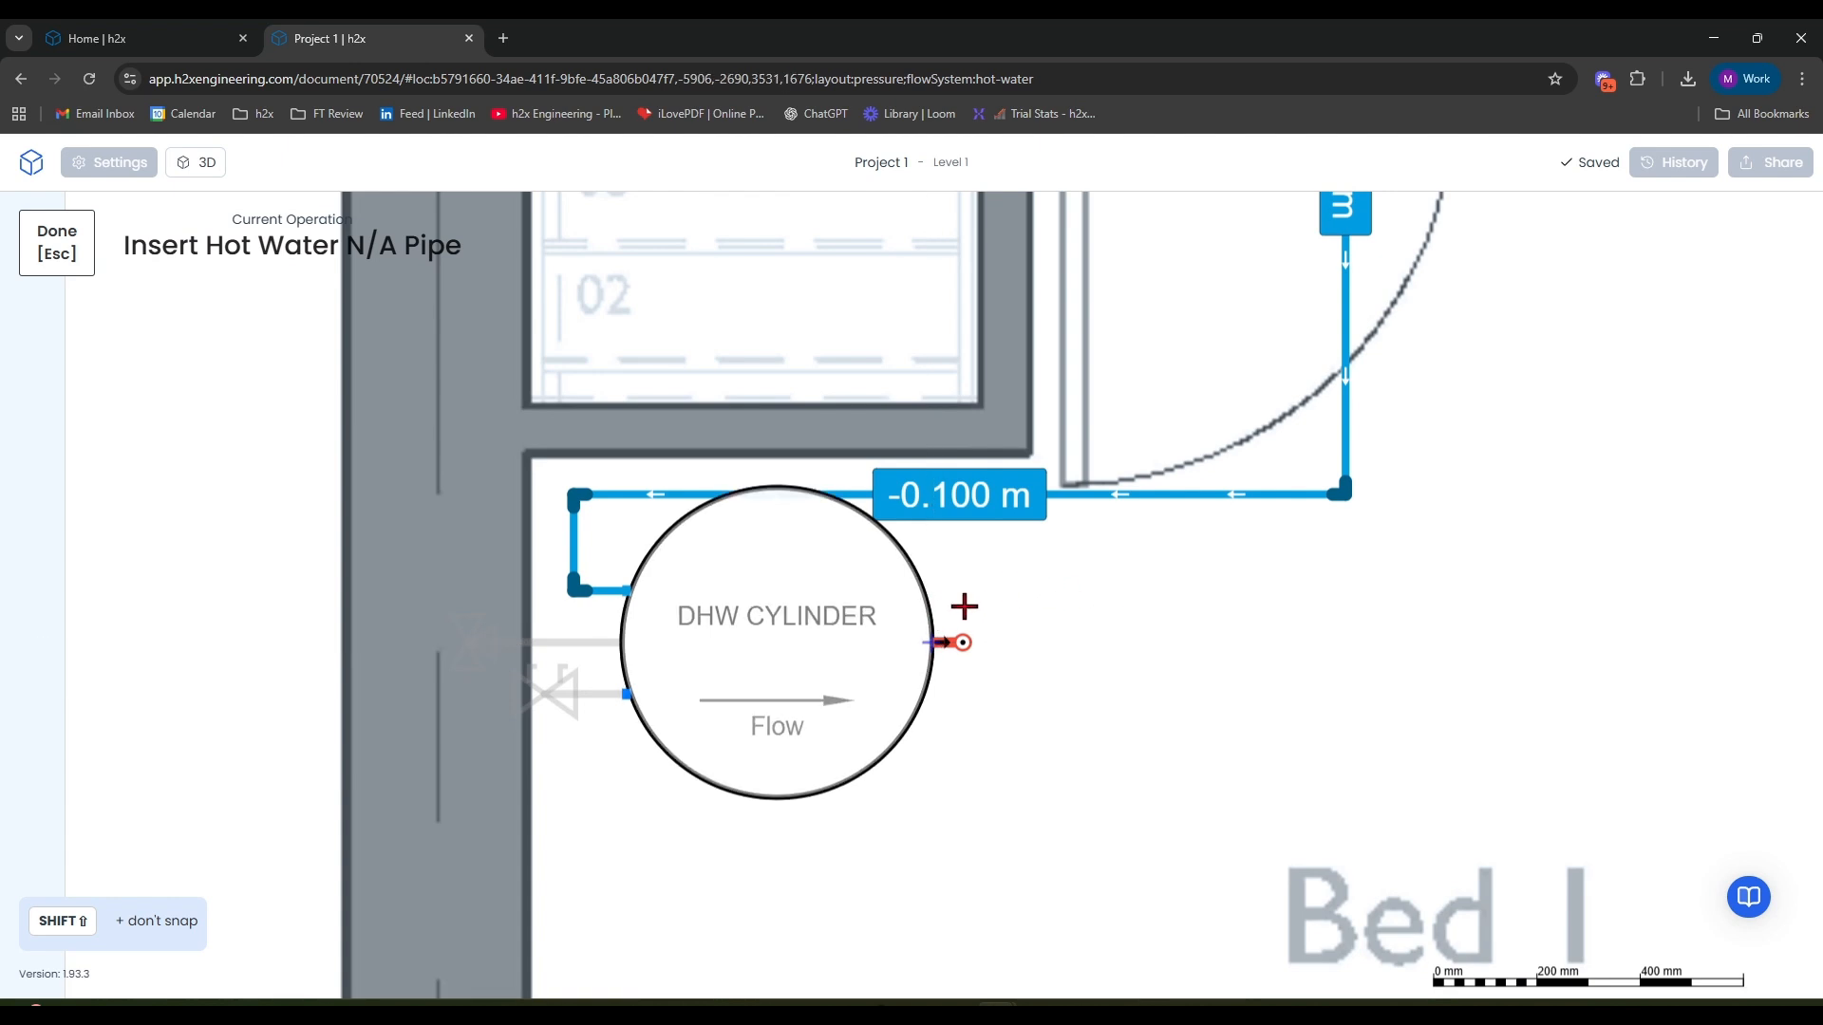
left_click(932, 642)
scroll(933, 643, "down", 5)
scroll(932, 643, "up", 4)
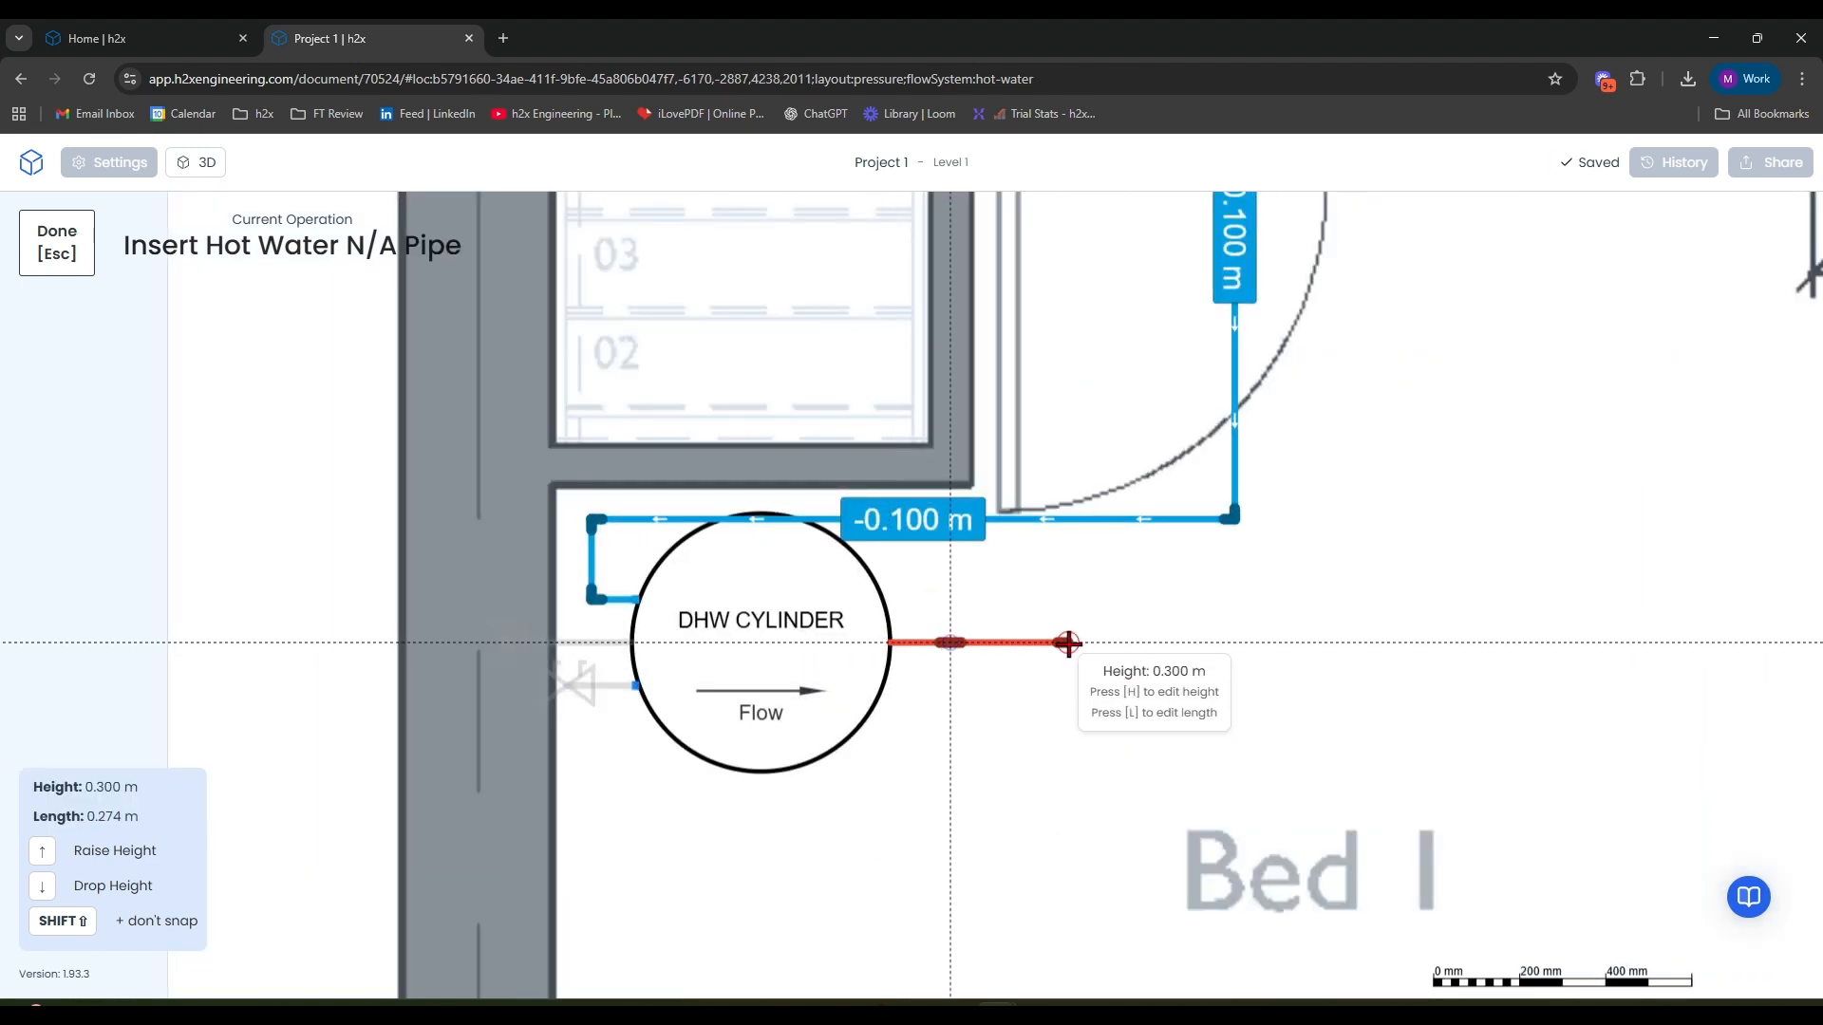
key("h")
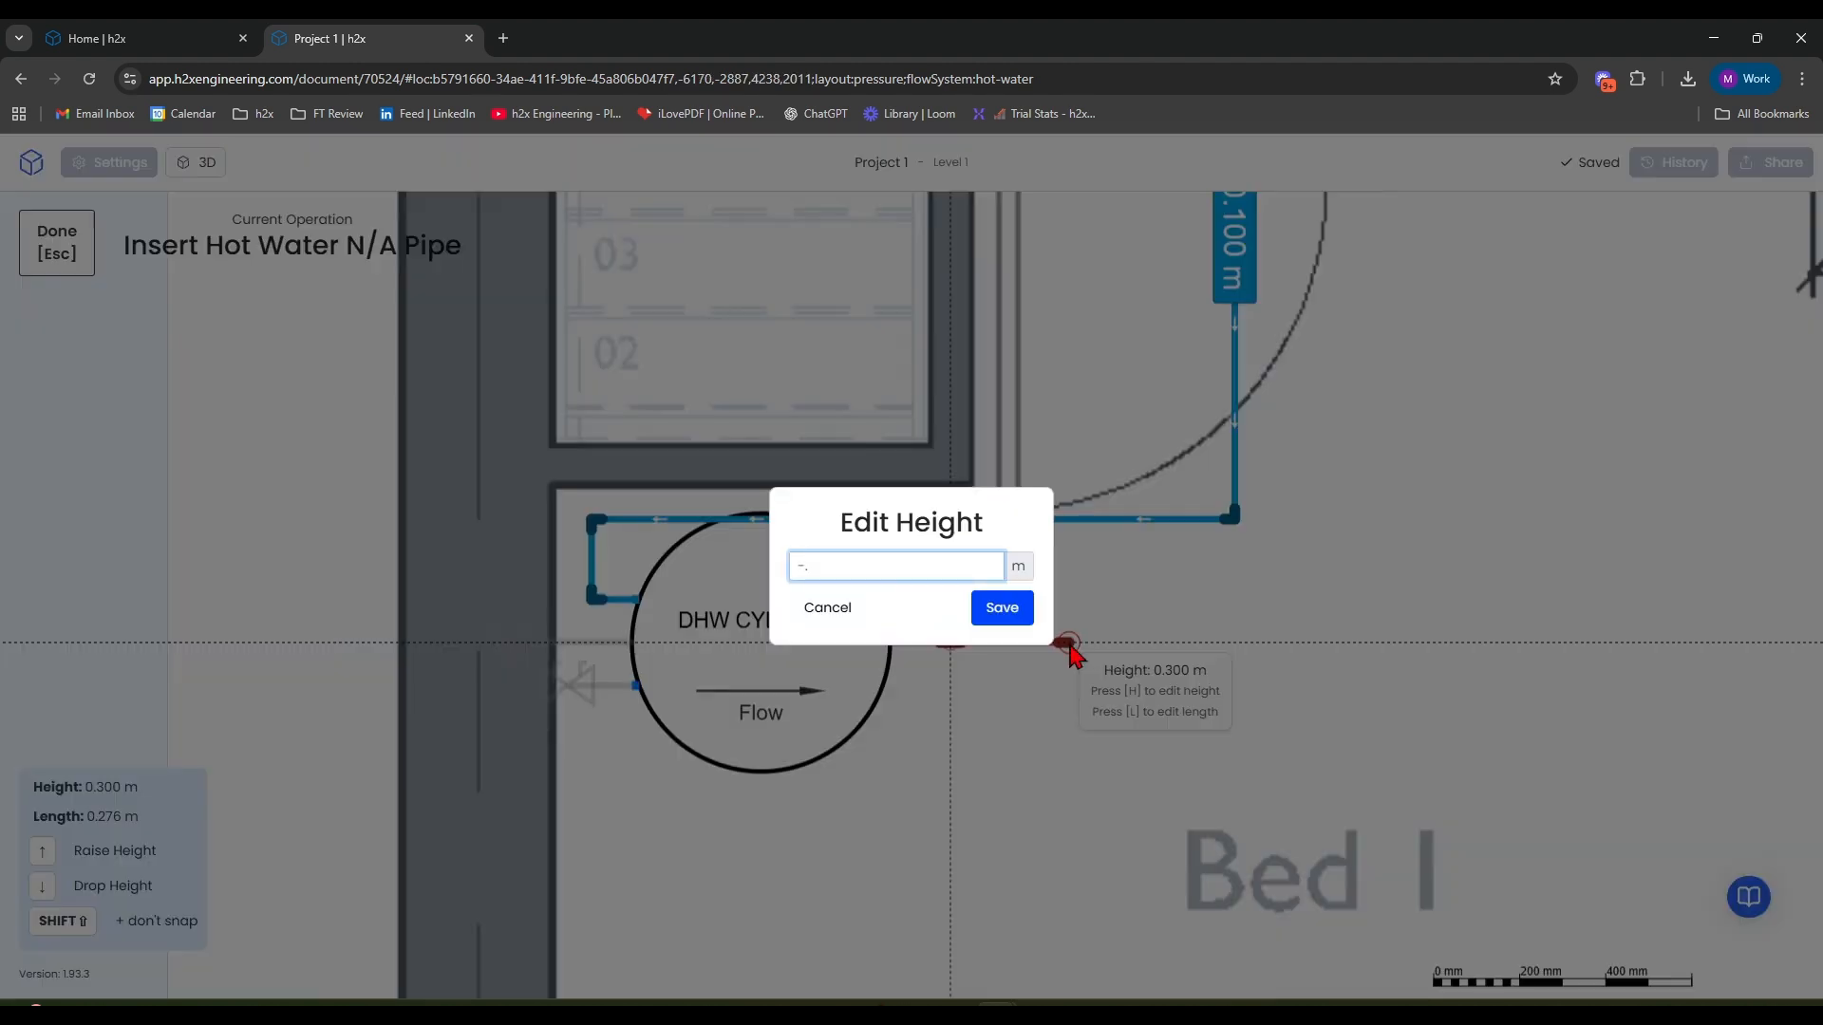
type("-.150")
key("Return")
Step: Route the hot water pipe alongside the cold run, up from Bed 1 and across the bathroom past the outer wall
scroll(1068, 640, "down", 3)
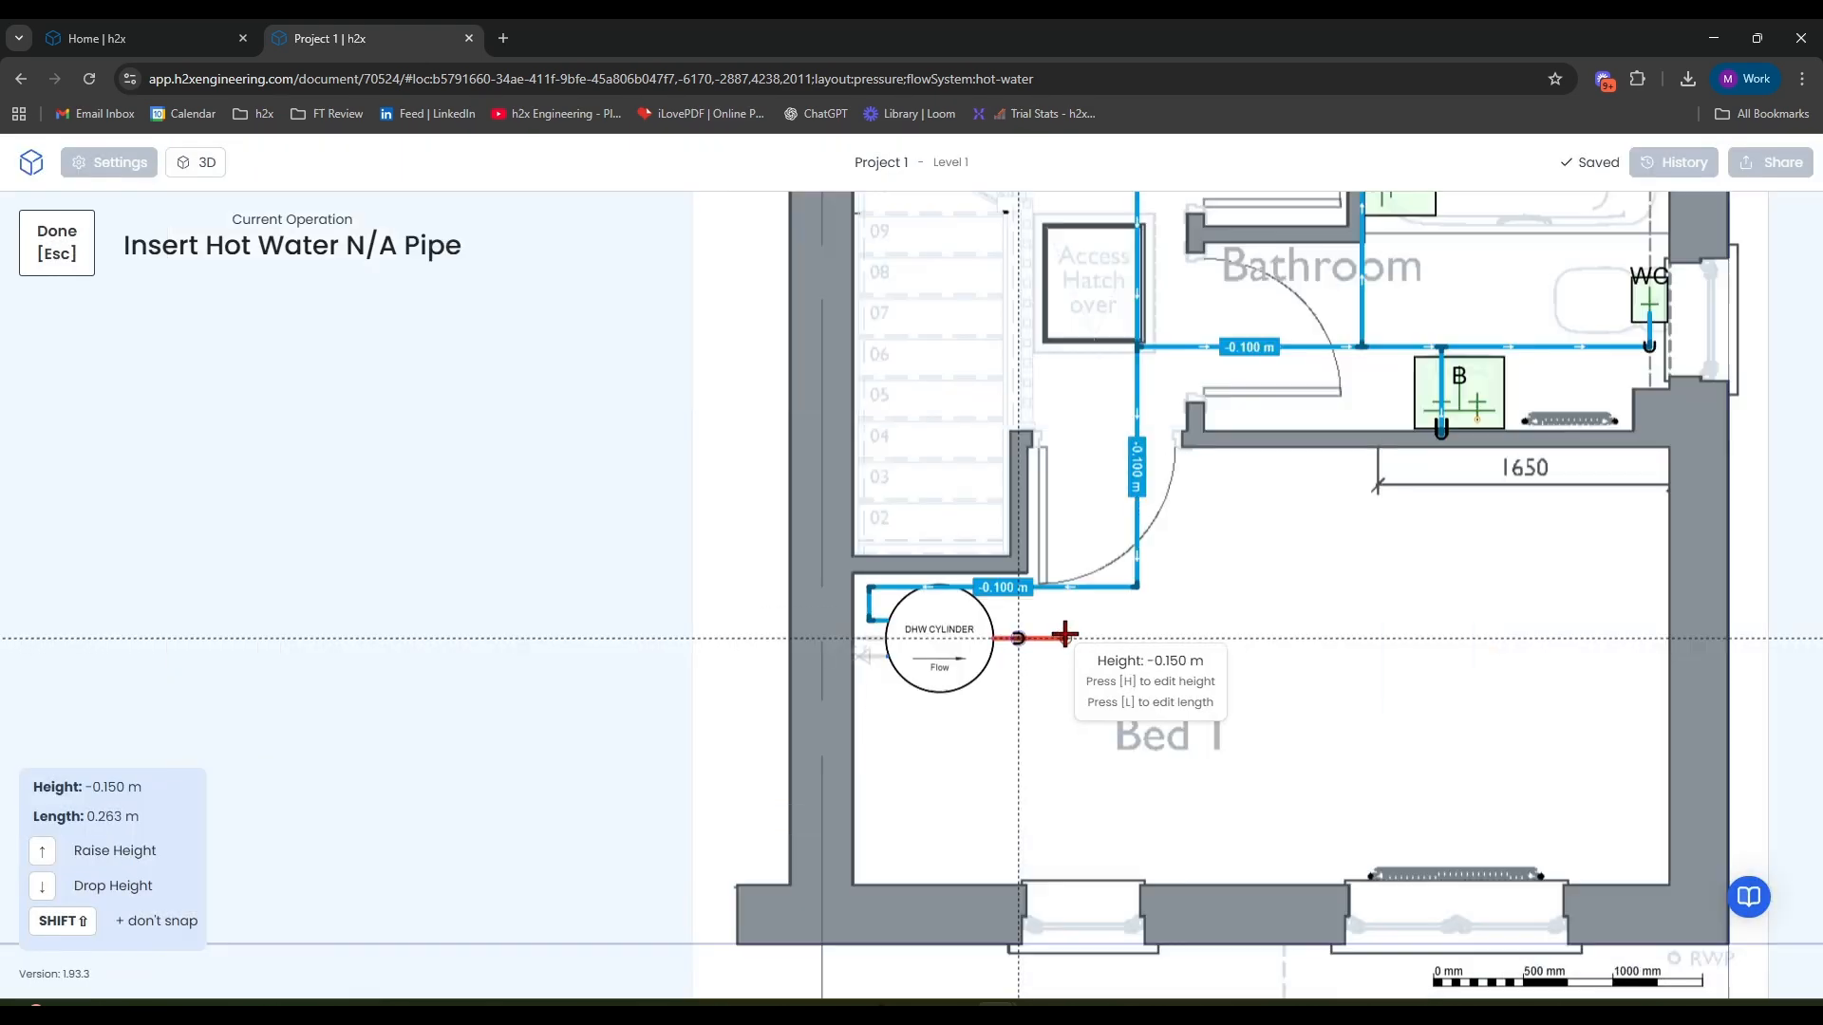
left_click(1107, 635)
scroll(1107, 509, "up", 4)
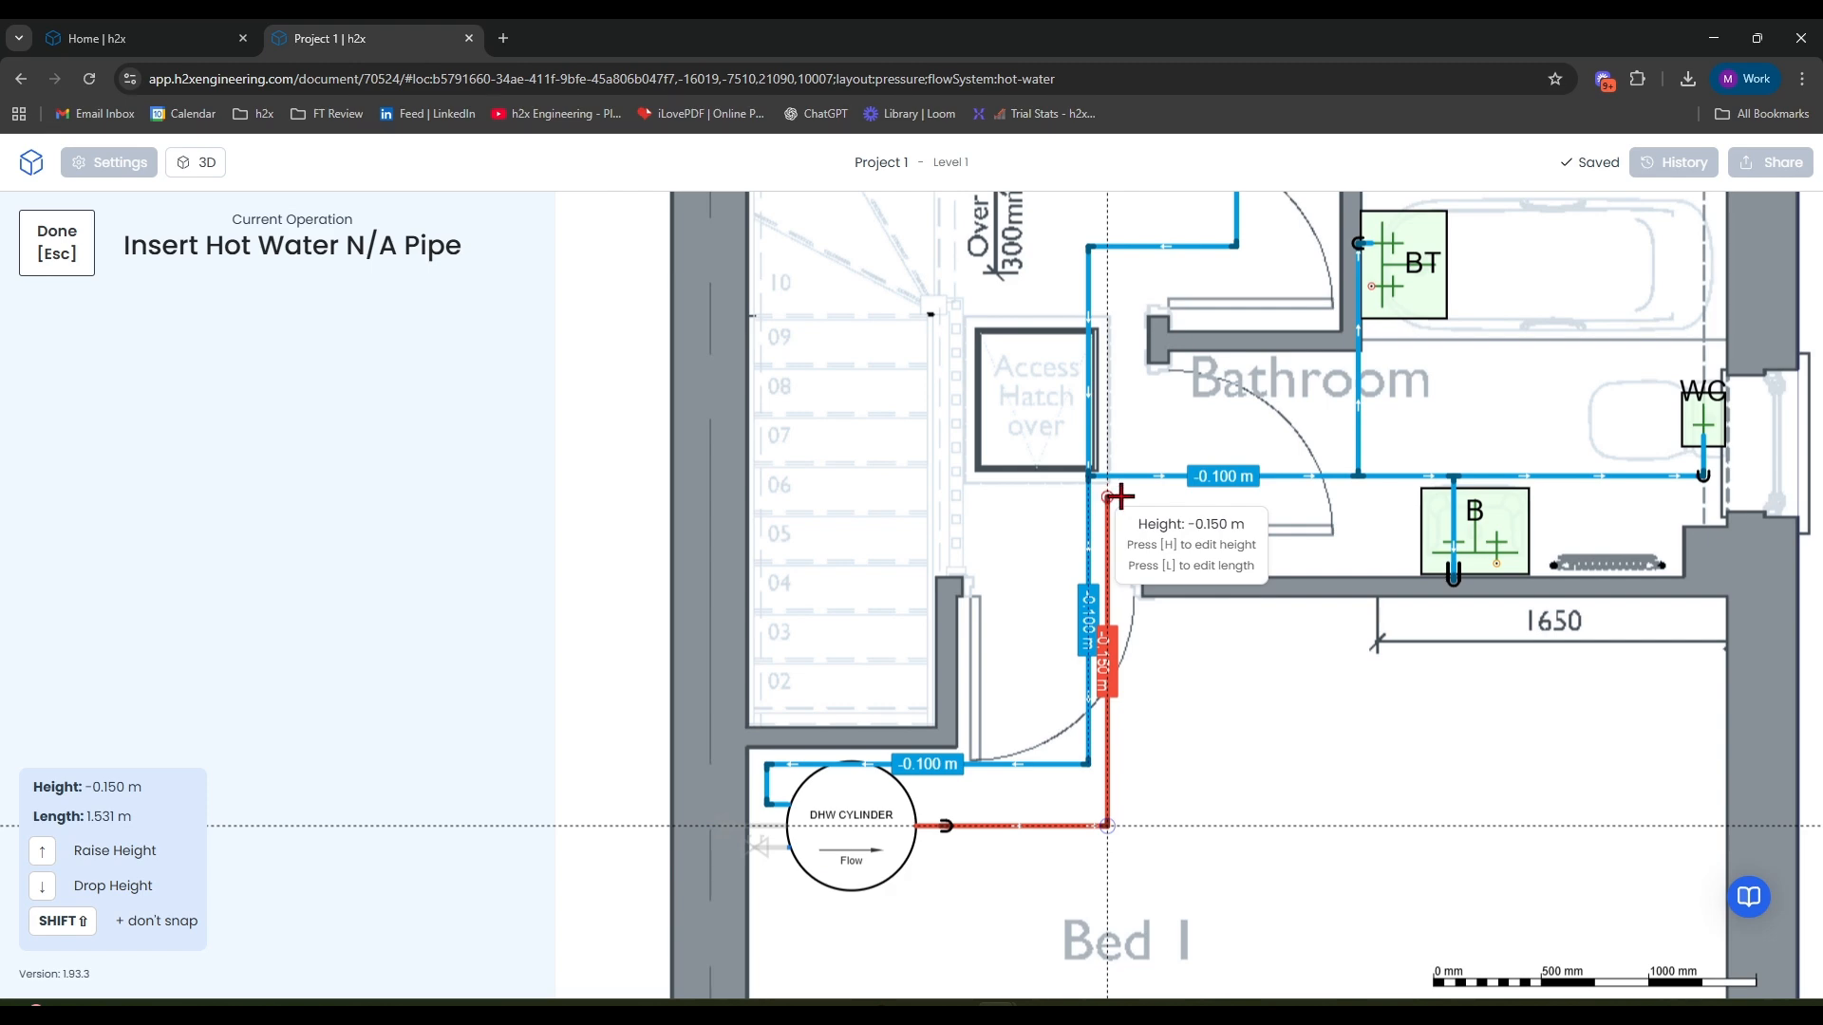
left_click(1109, 495)
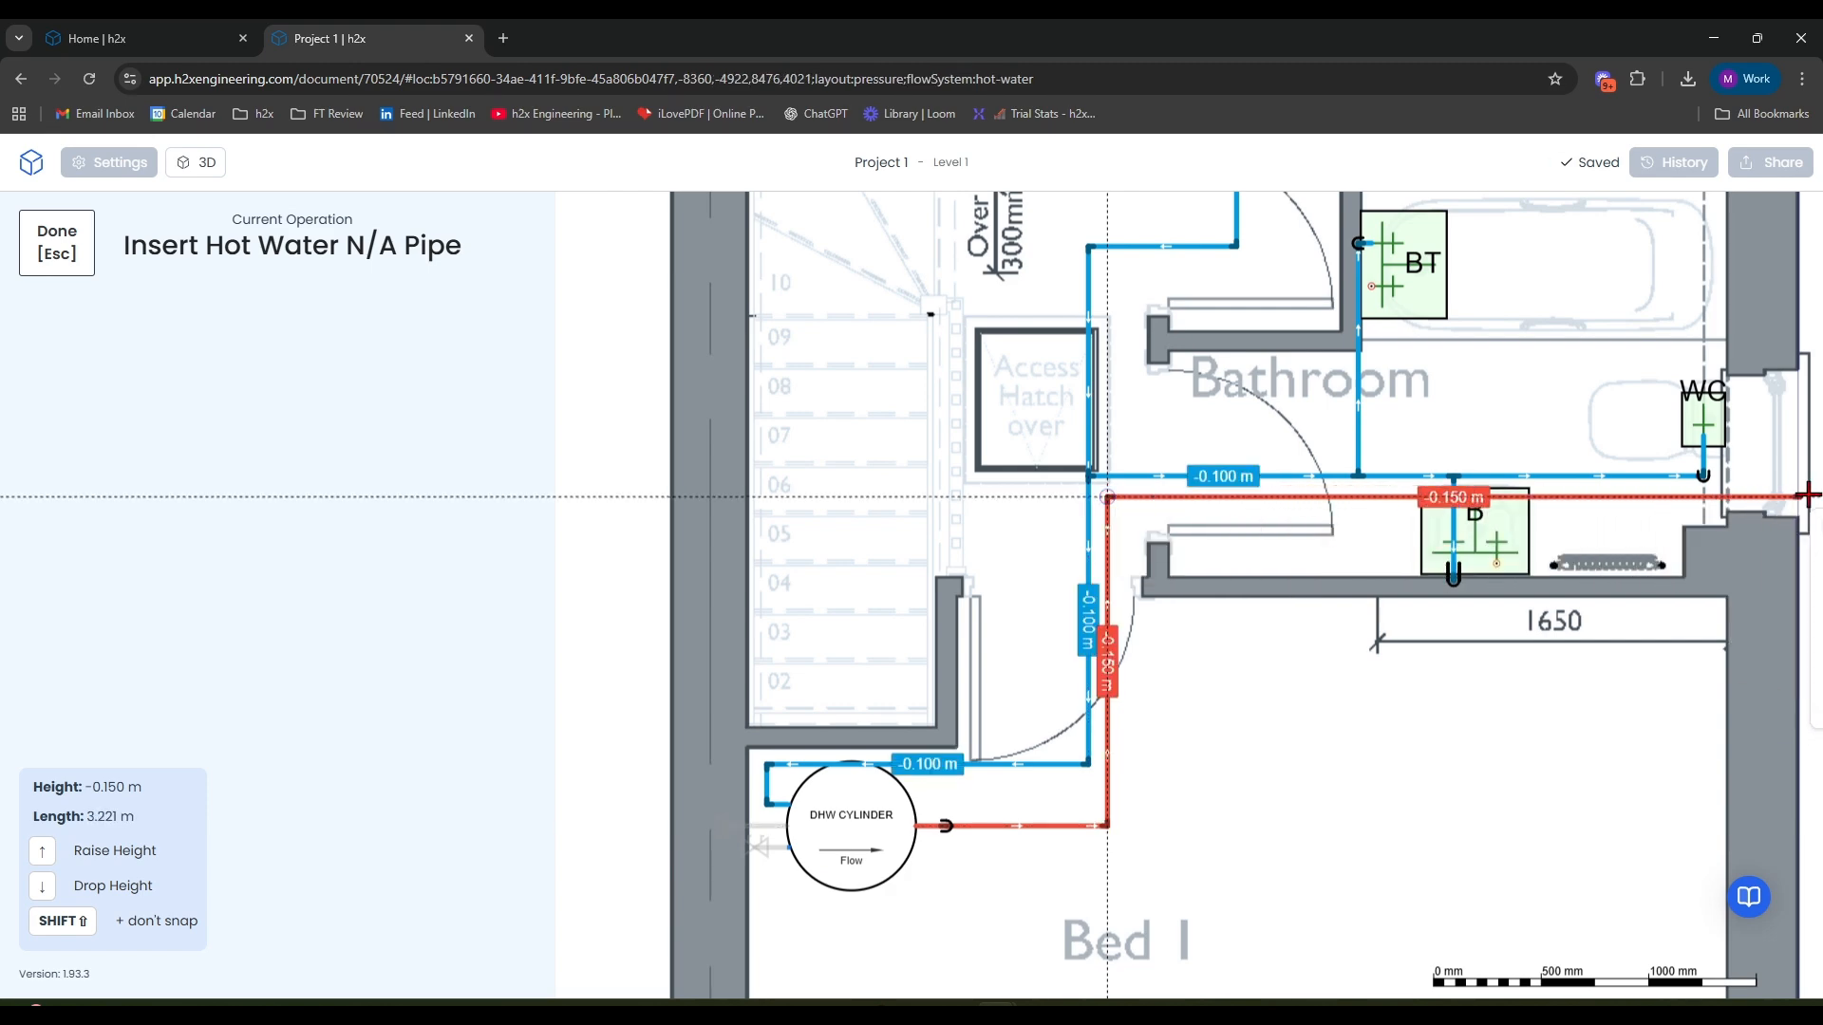
scroll(1277, 500, "down", 5)
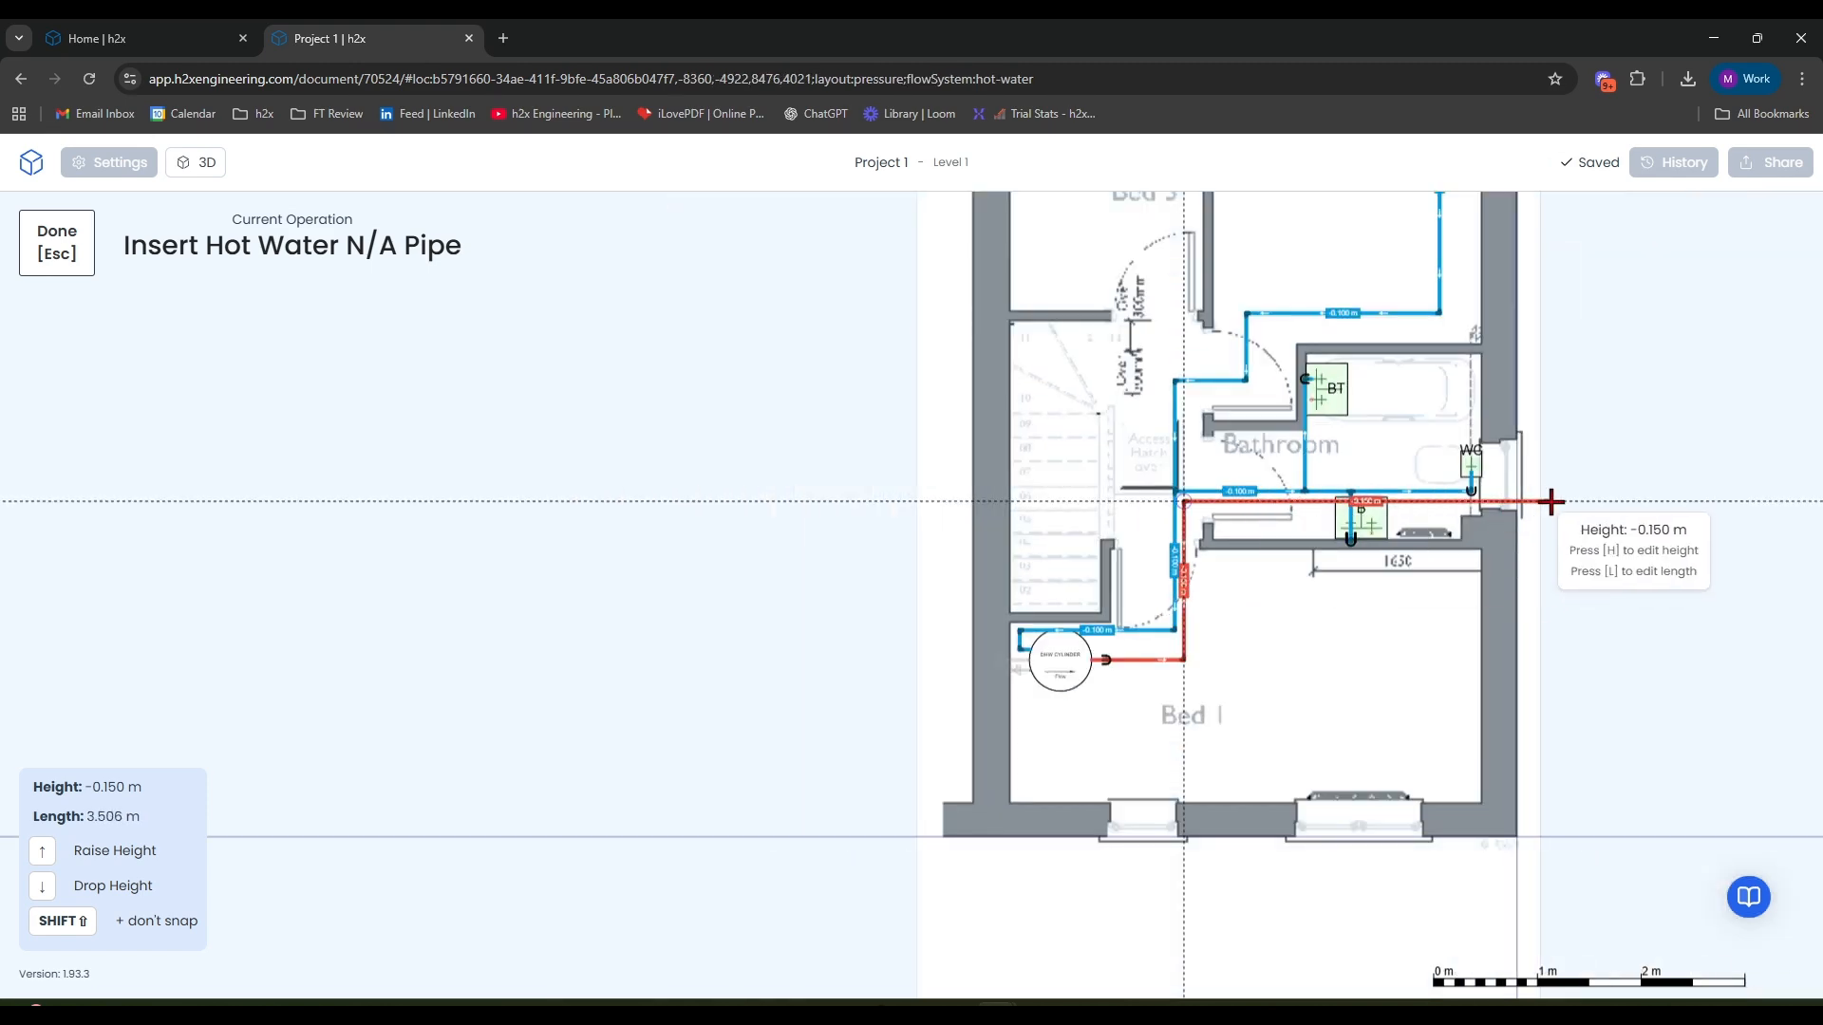
left_click(1557, 497)
key("Escape")
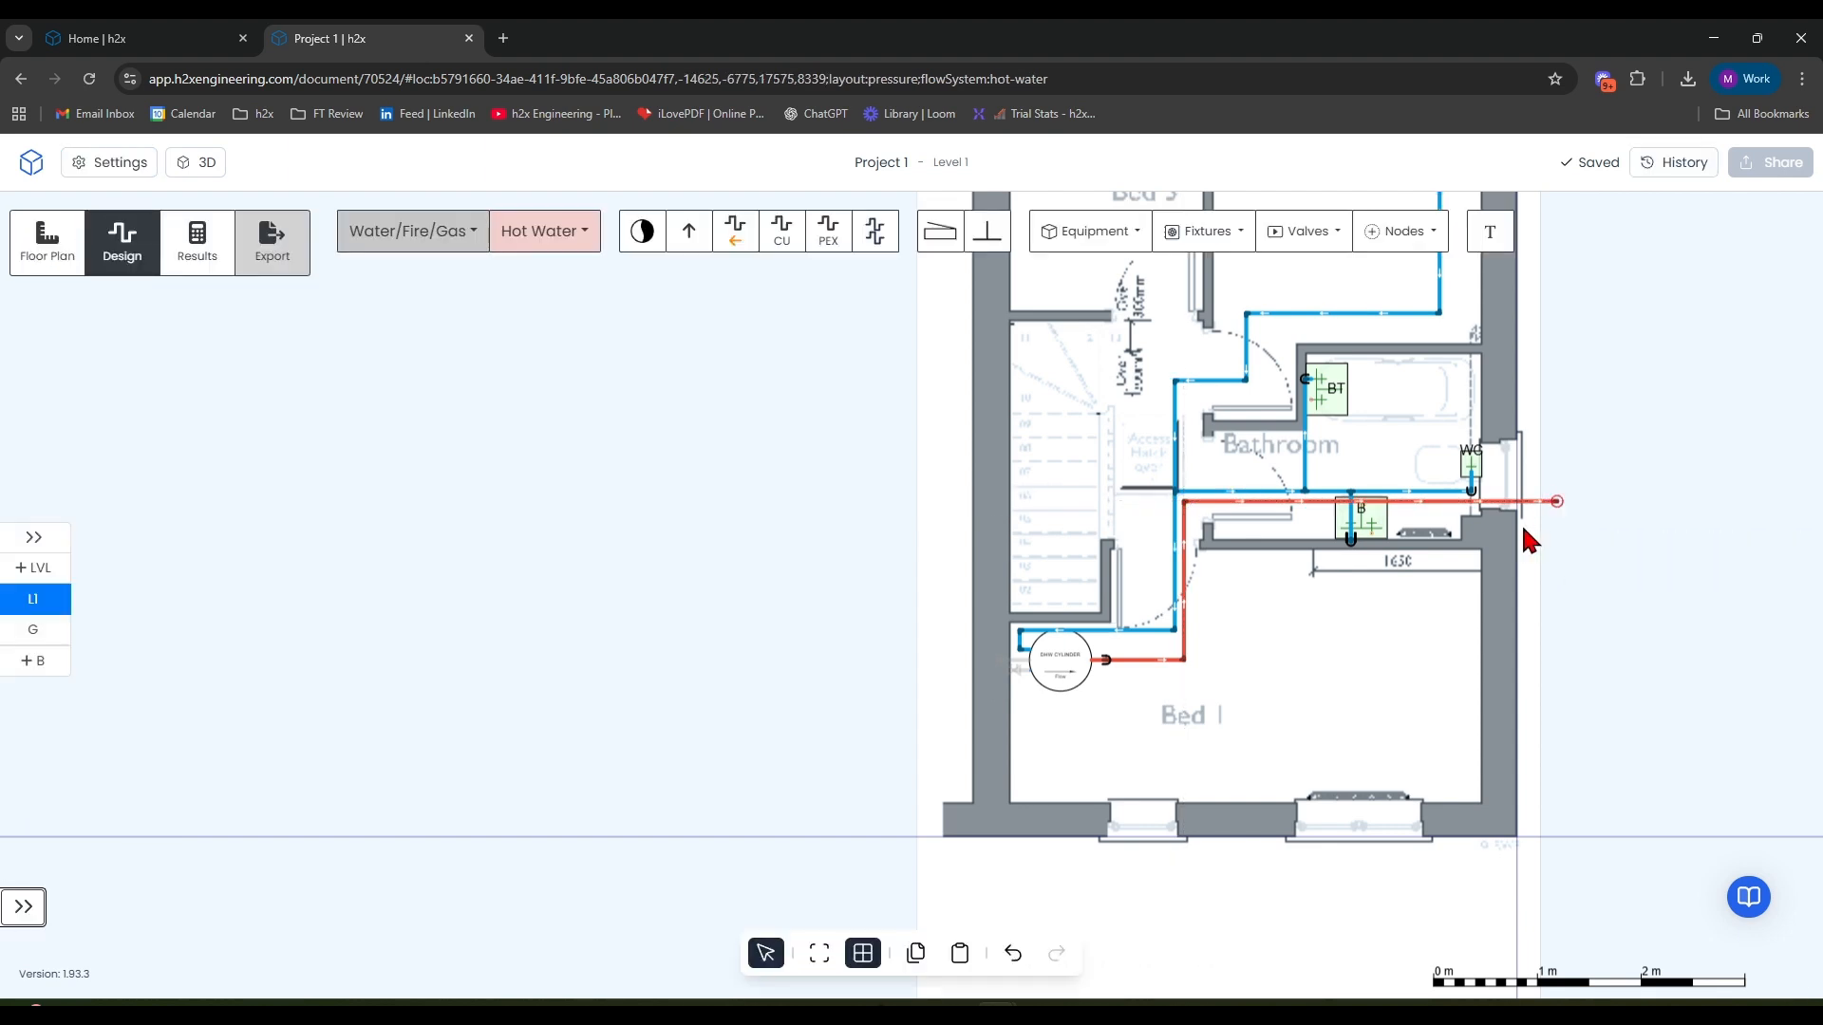
Step: Auto-connect the bath (BT) to the hot water main and align its branch pipe beside the cold one at the wall
left_click_drag(1695, 503, 1381, 485)
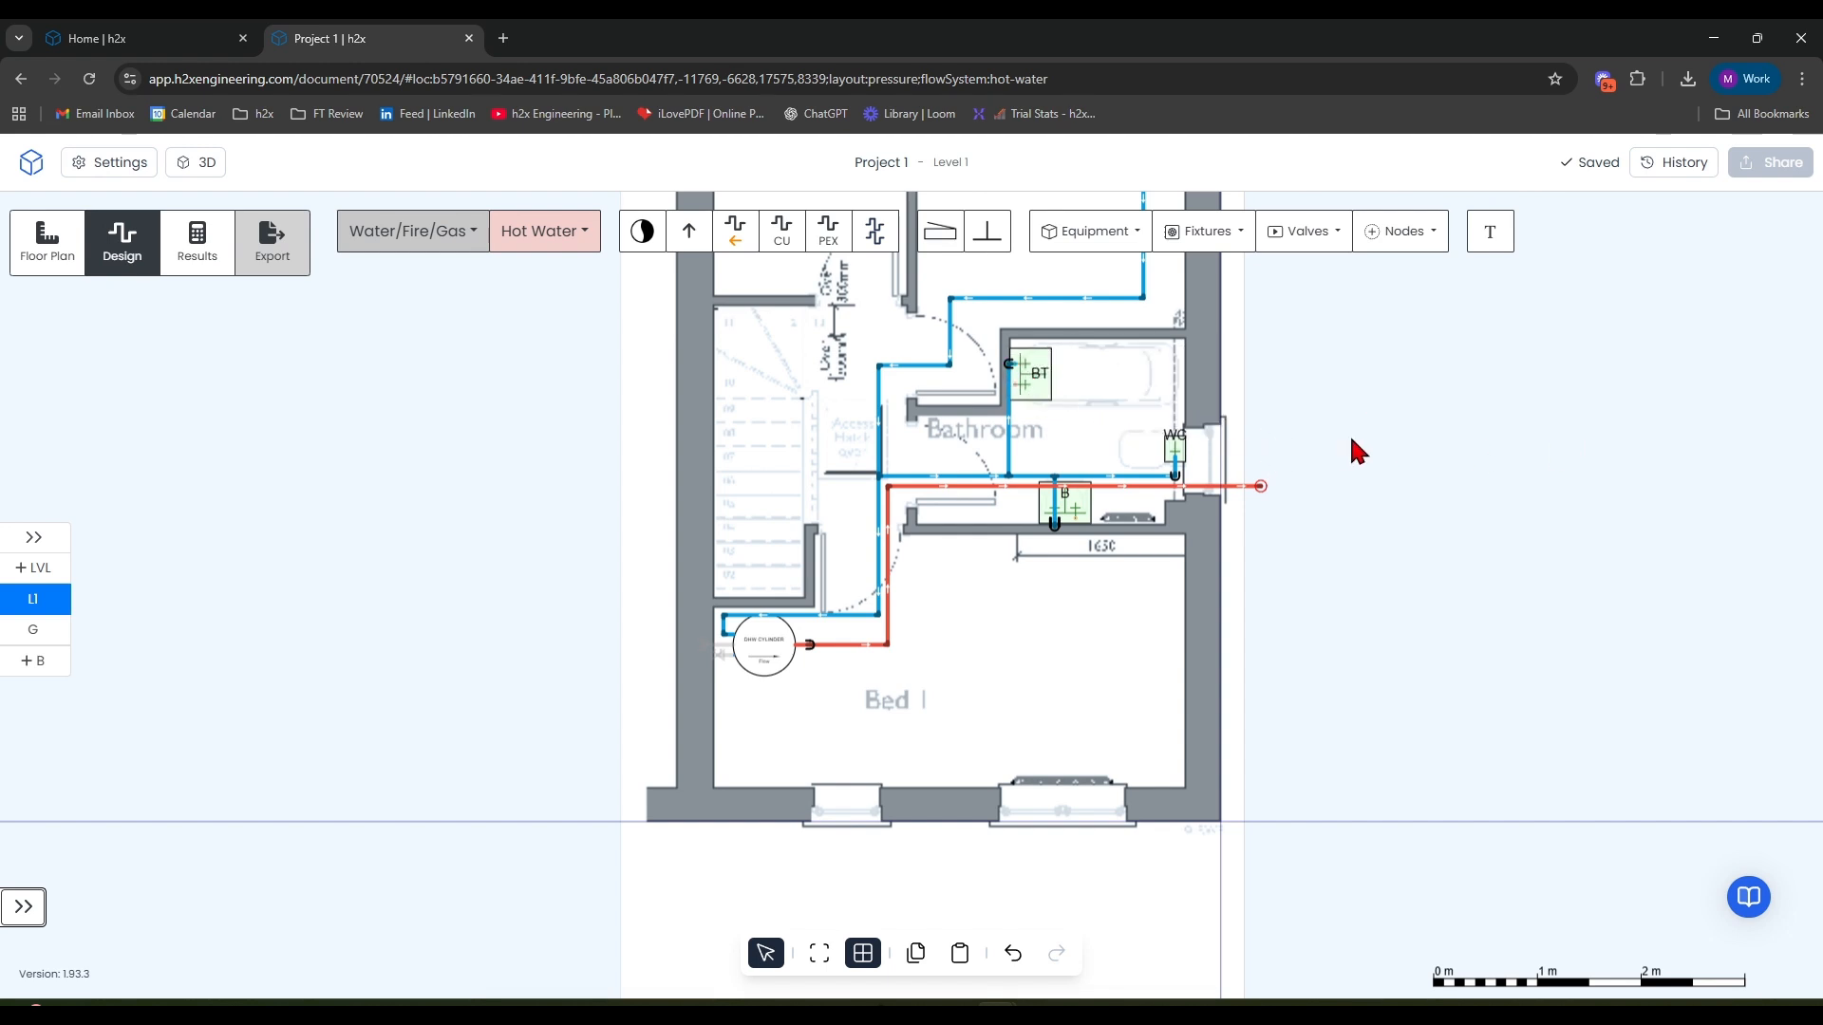
scroll(1125, 475, "up", 4)
left_click(1139, 418)
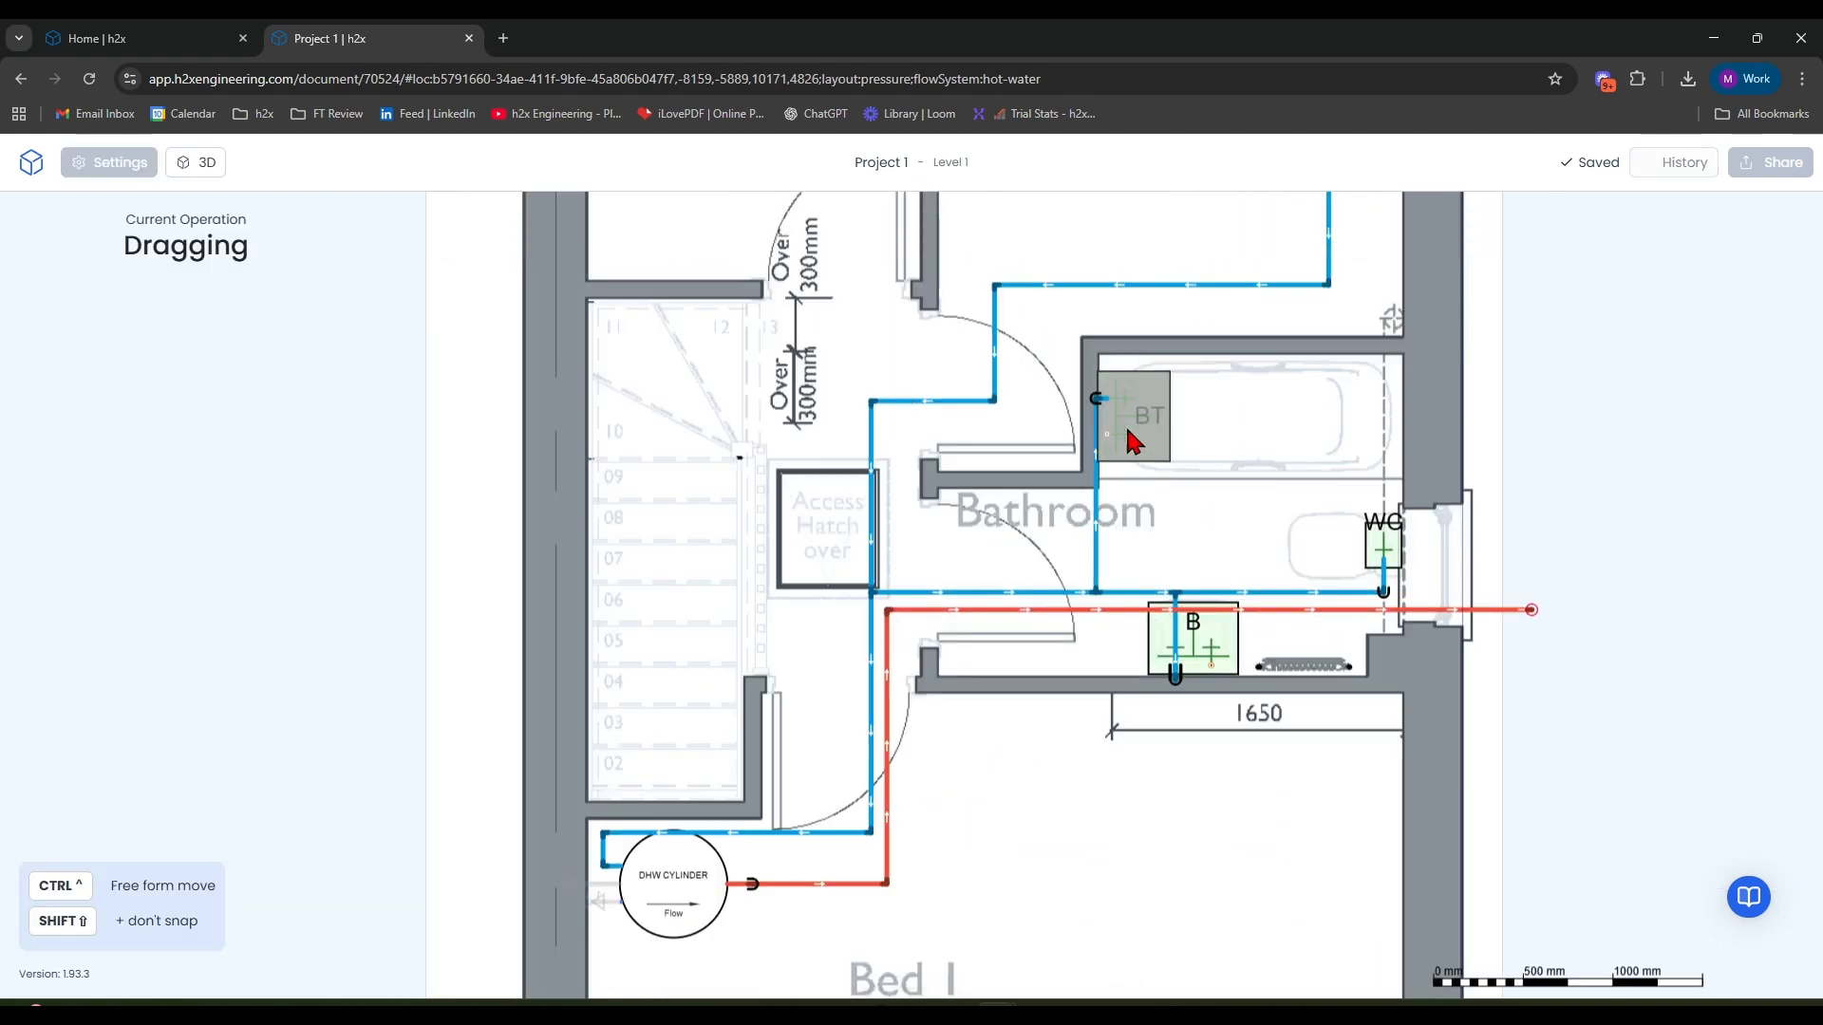
left_click(1123, 610, "shift")
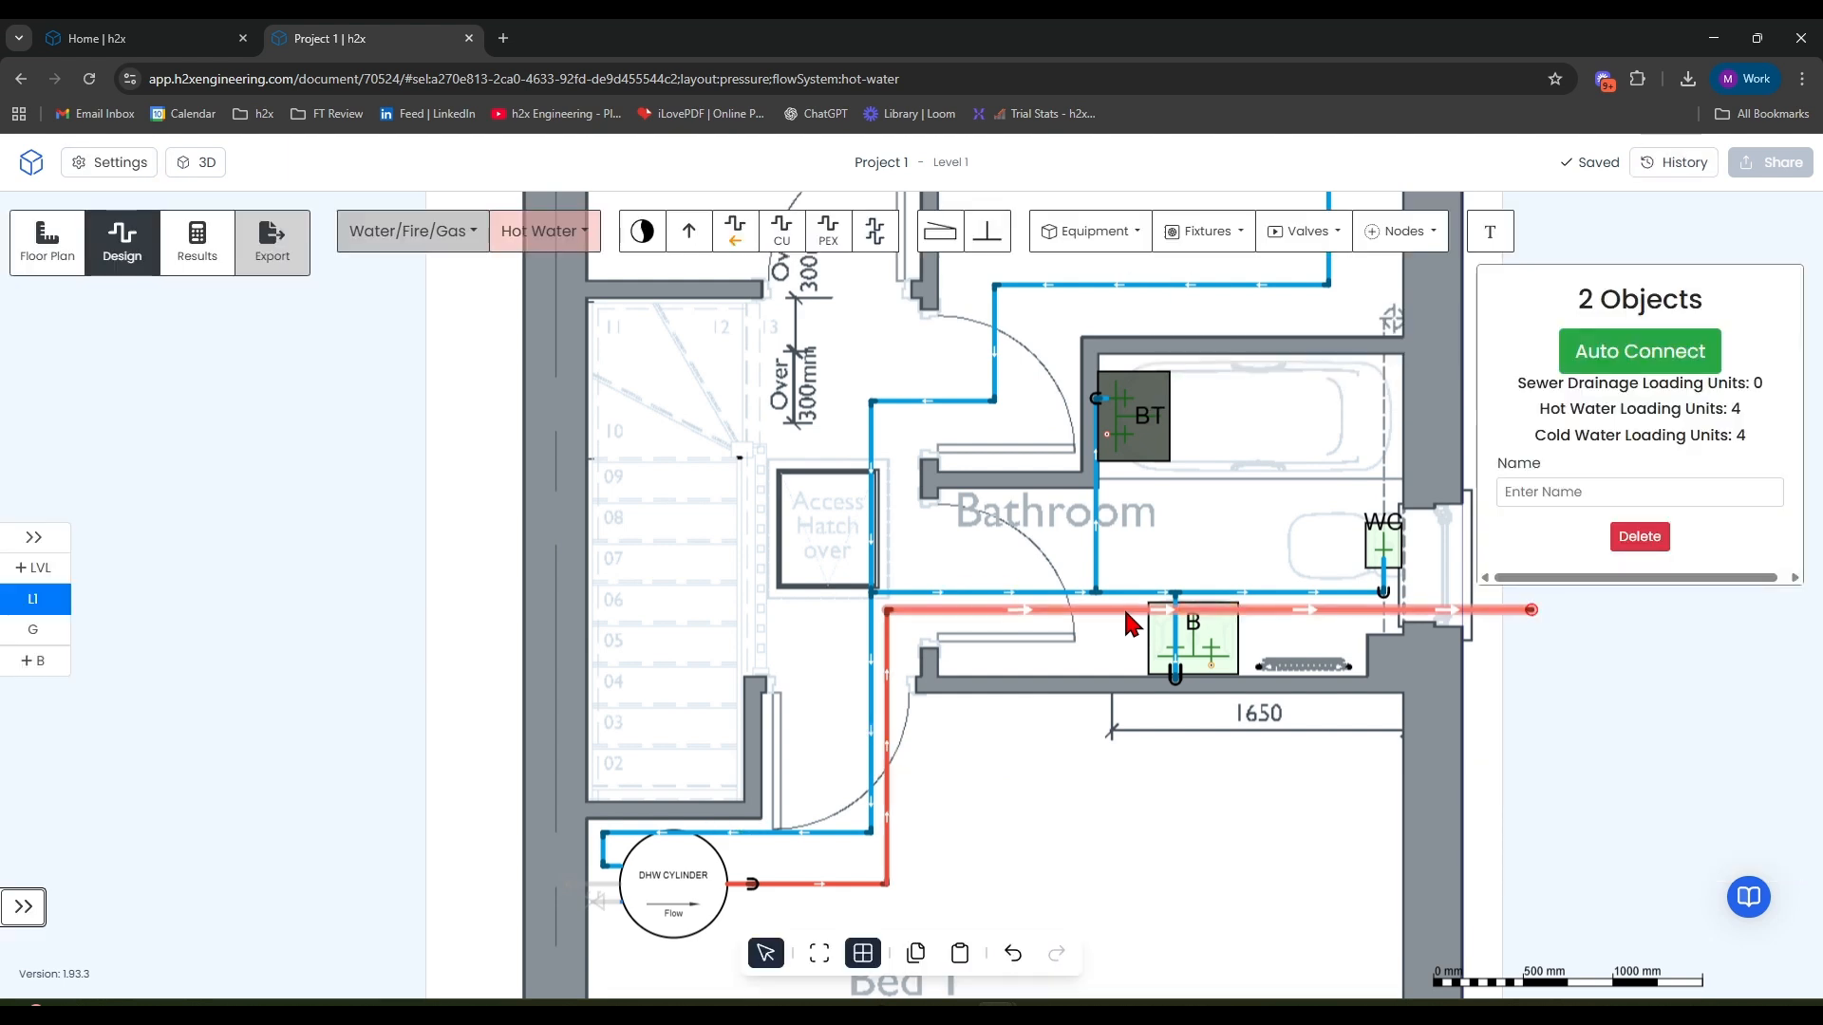
left_click(1616, 344)
mouse_move(1070, 541)
left_mouse_down()
mouse_move(1065, 520)
mouse_move(1092, 520)
left_mouse_up()
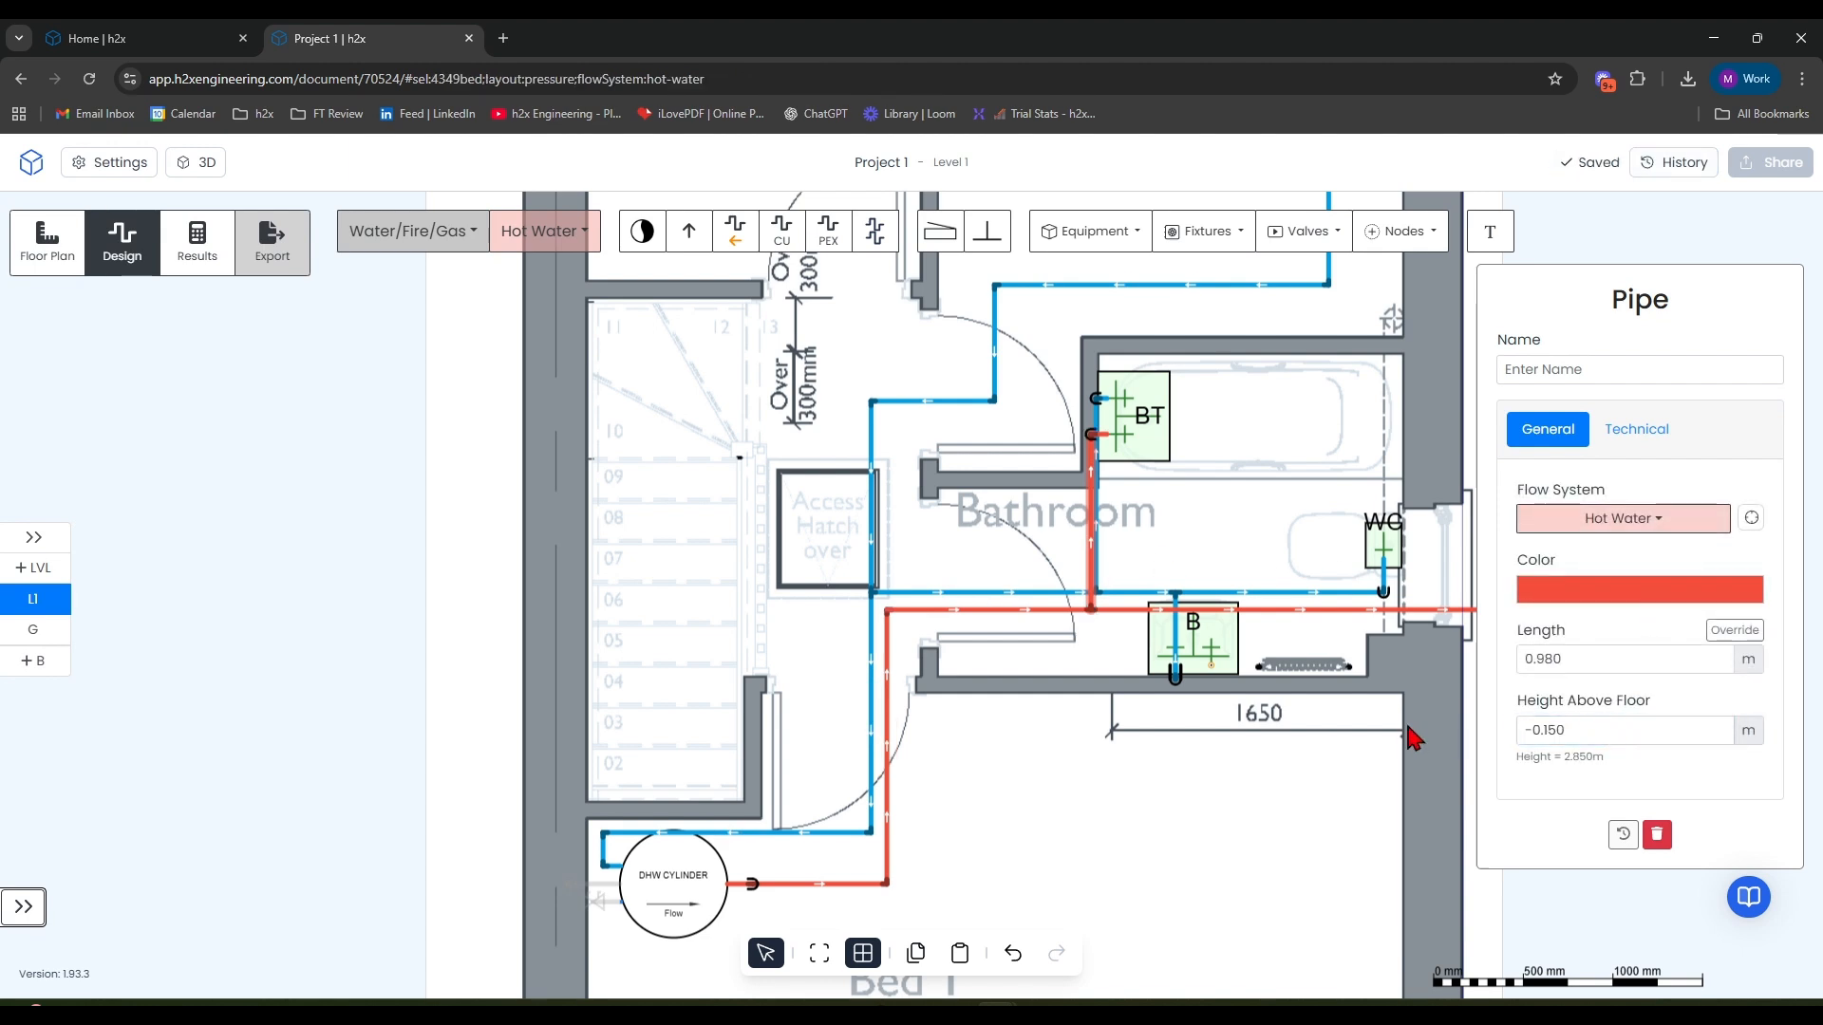
Step: Insert a TMV (Warm + Cold) against the bathroom wall beside basin B, connected to the hot and cold mains
left_click(1287, 741)
scroll(1319, 698, "down", 1)
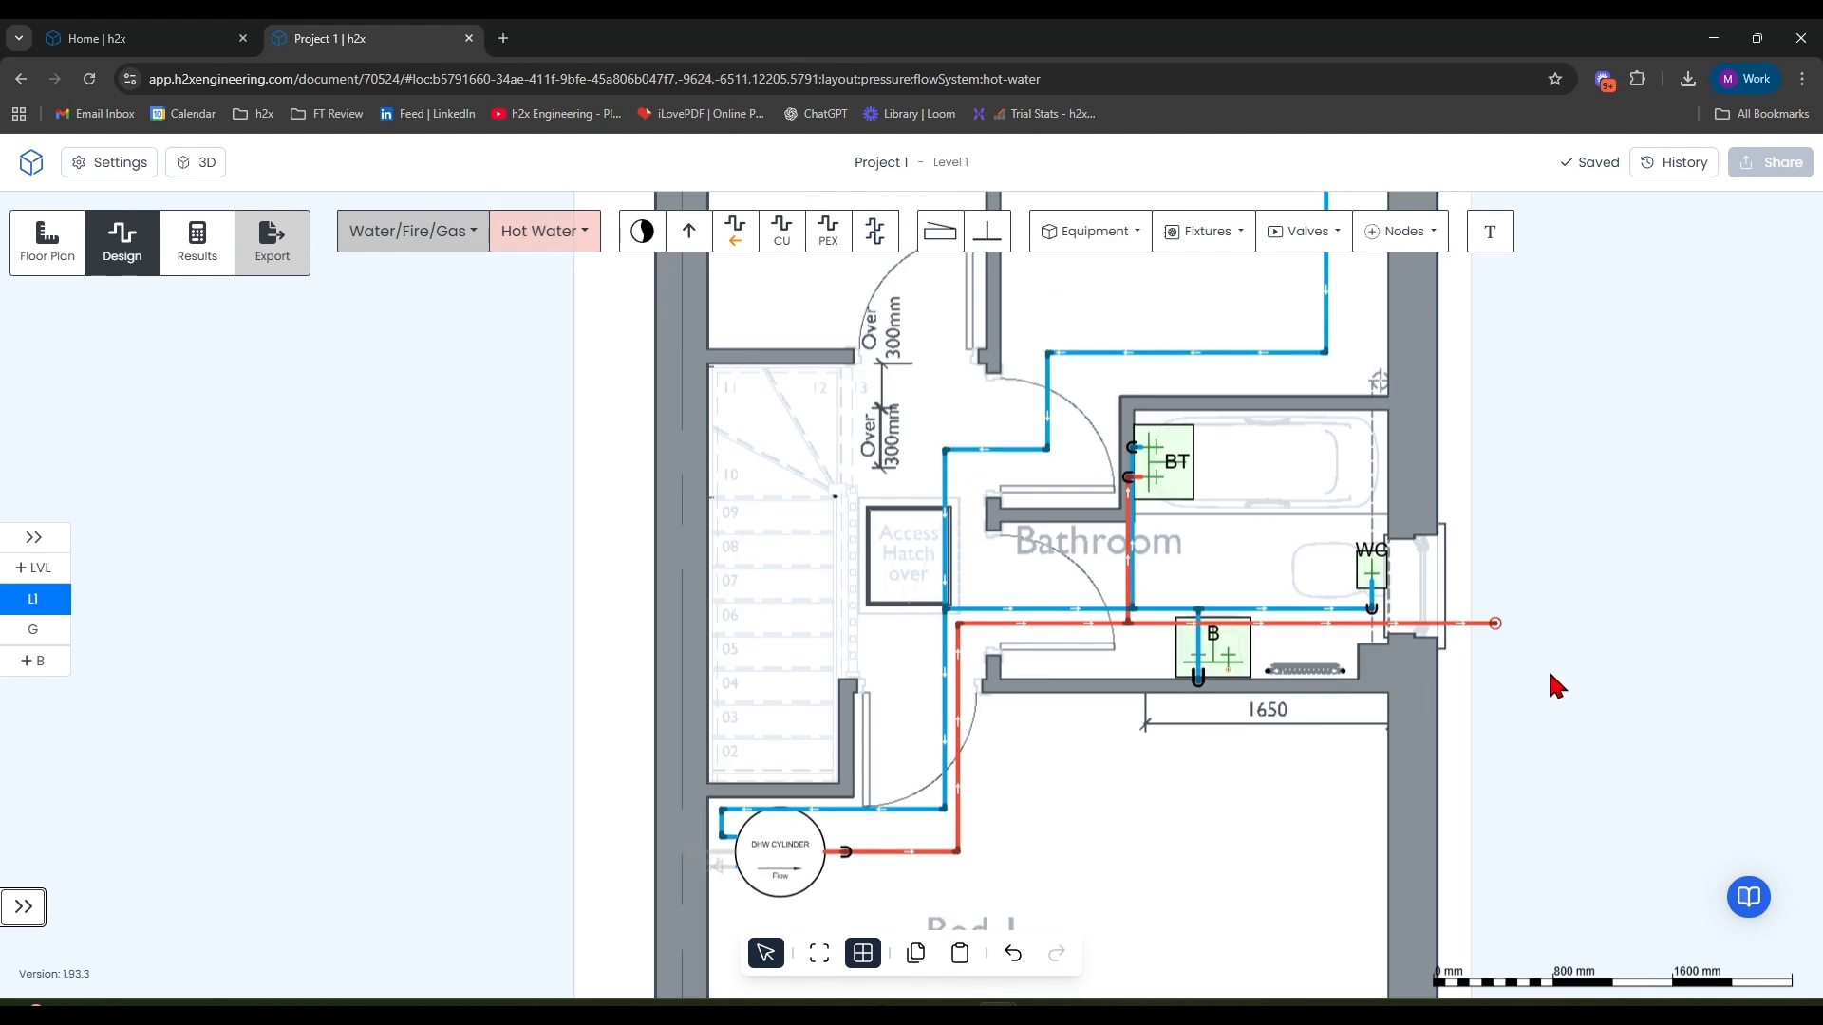
left_click_drag(1576, 561, 1478, 682)
left_click(1557, 598)
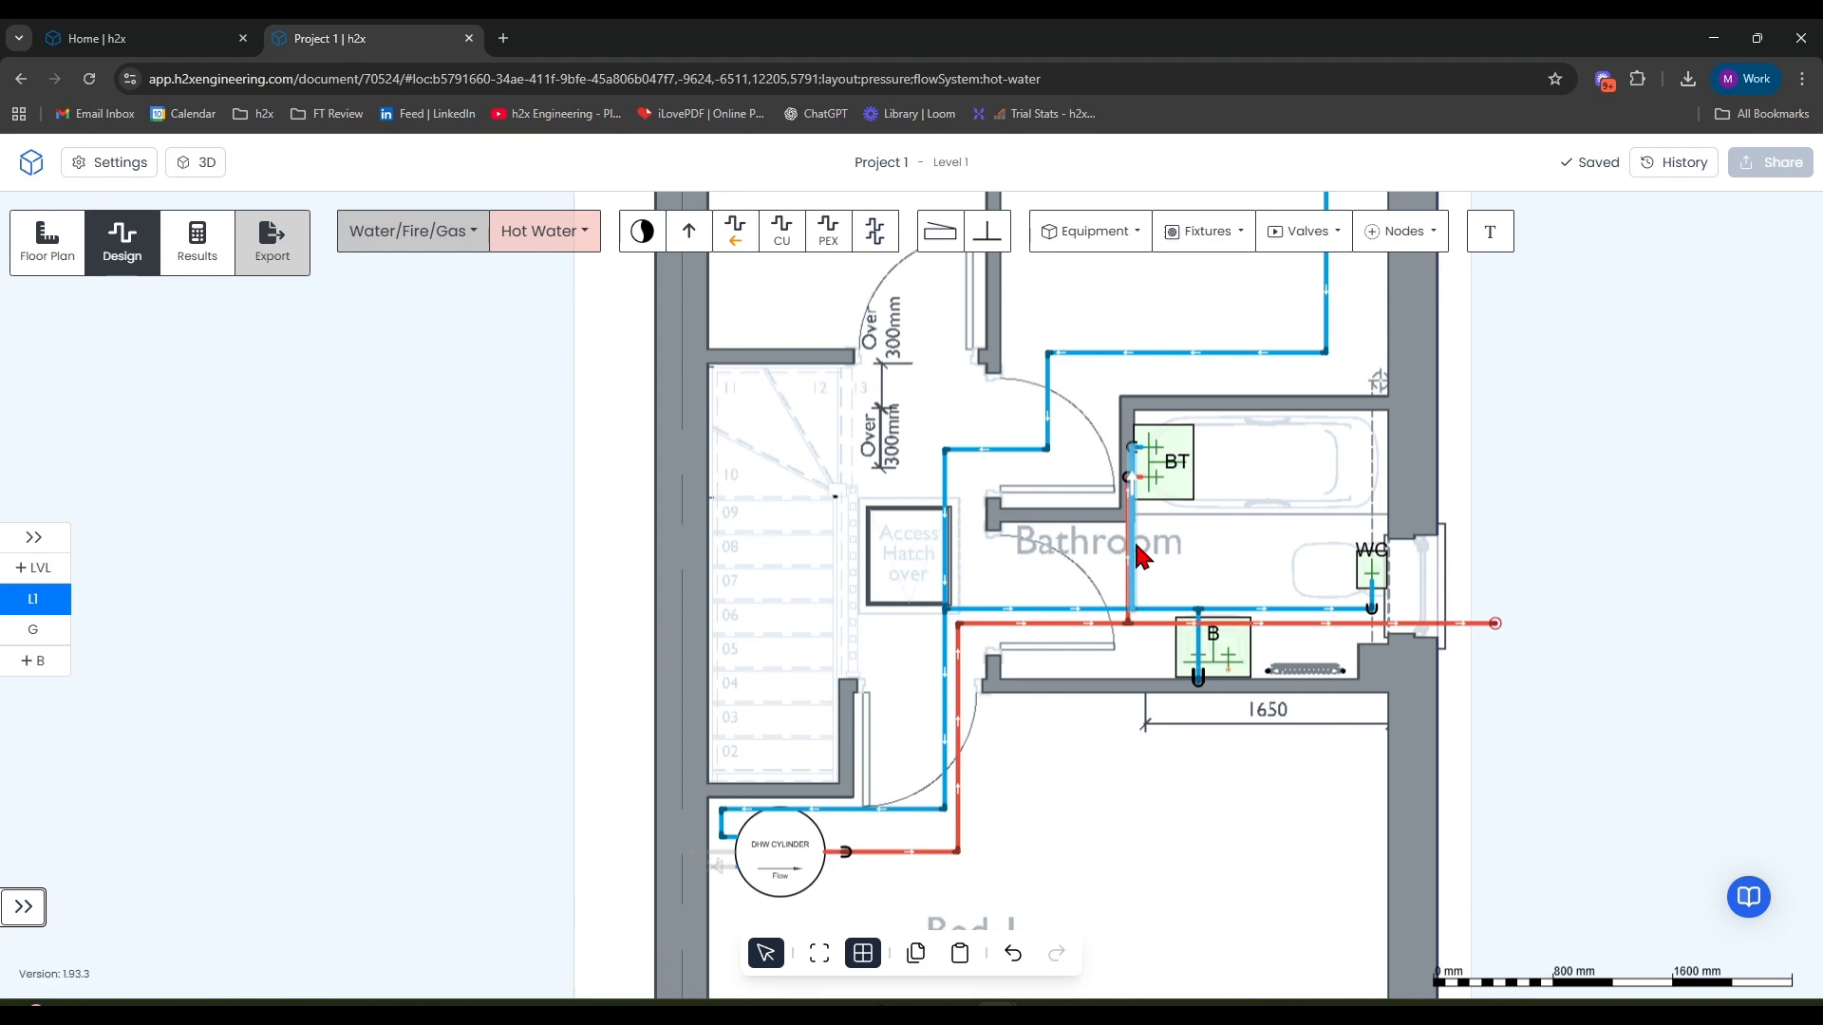
scroll(1260, 691, "up", 4)
scroll(1259, 691, "up", 2)
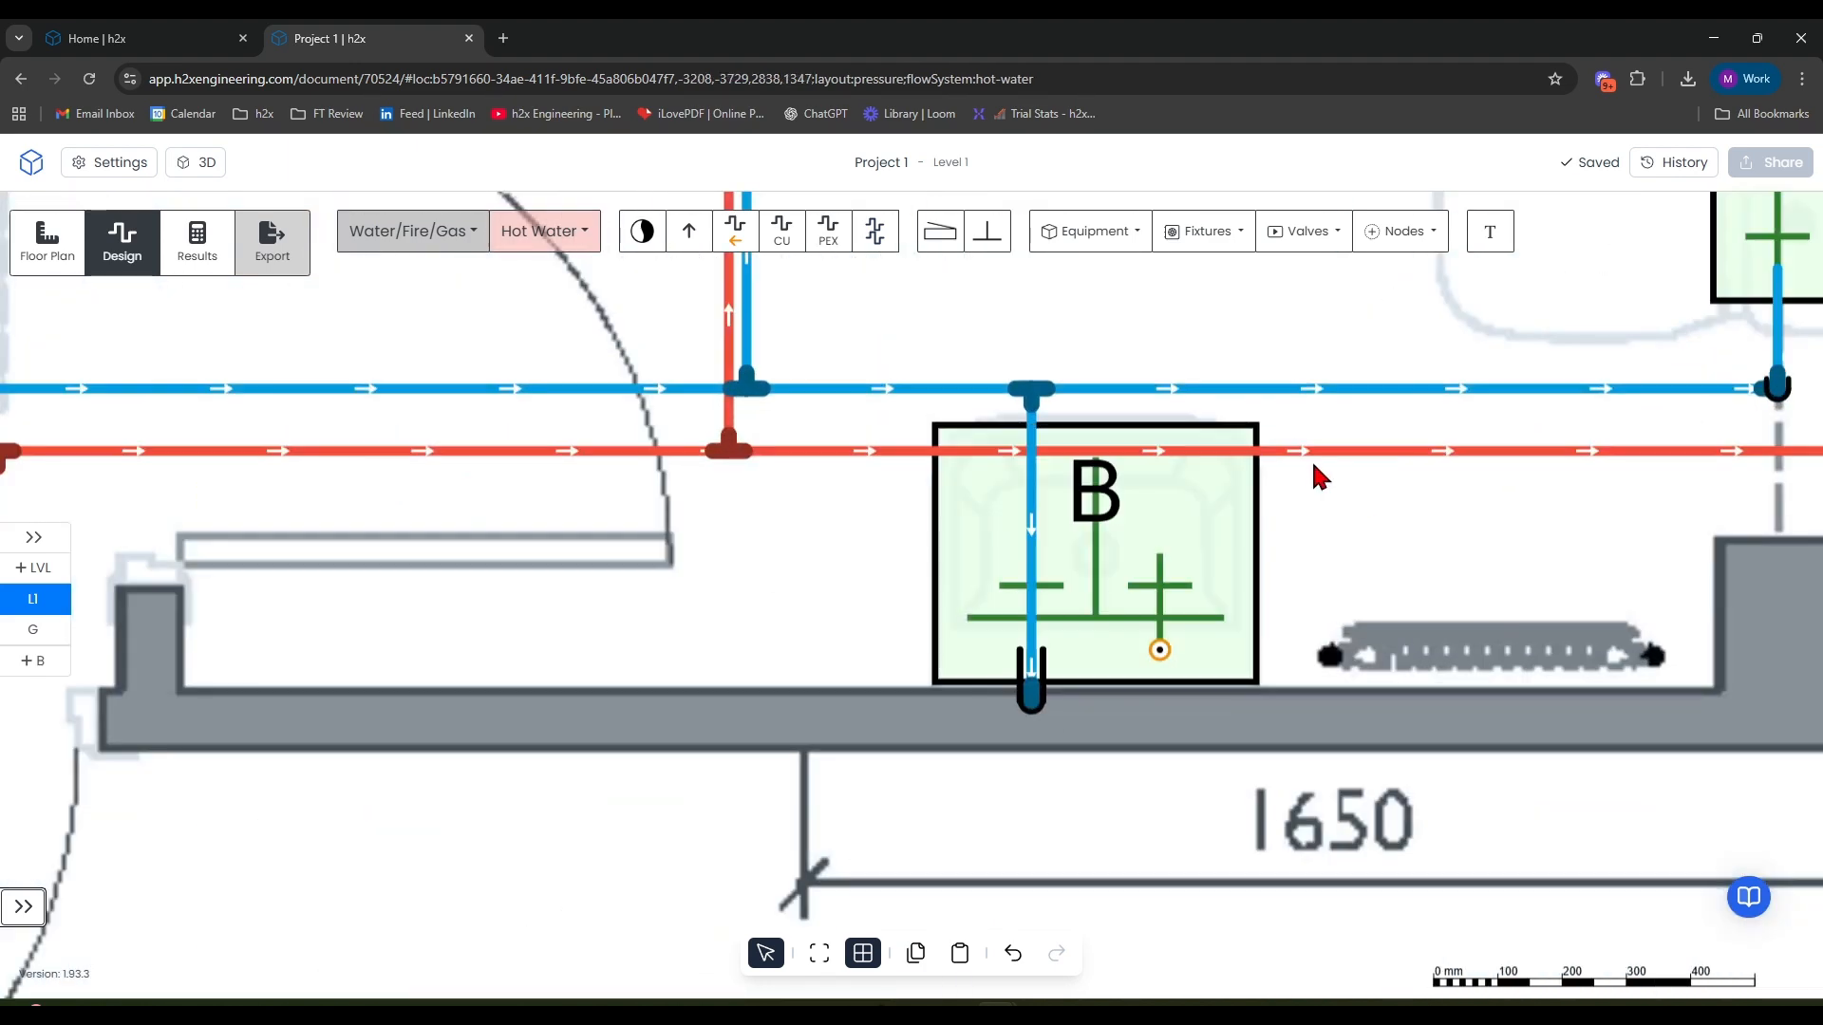
scroll(1247, 562, "down", 2)
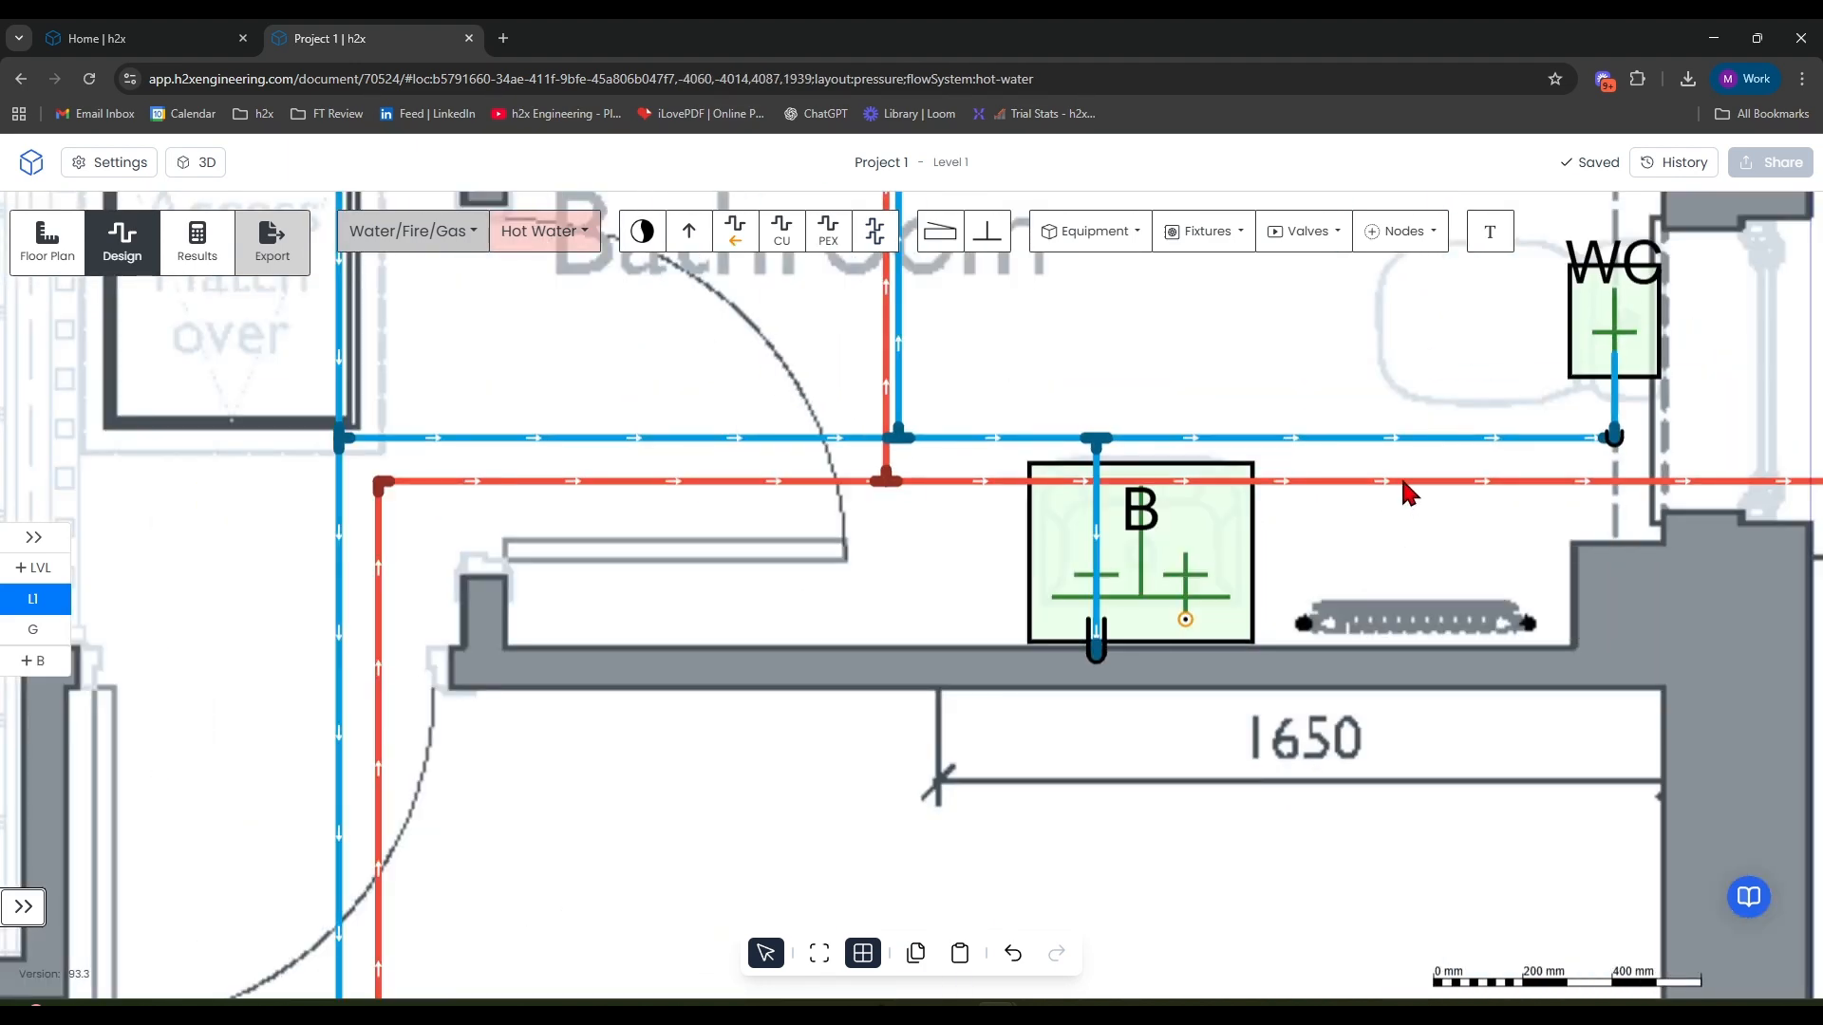
left_click(942, 242)
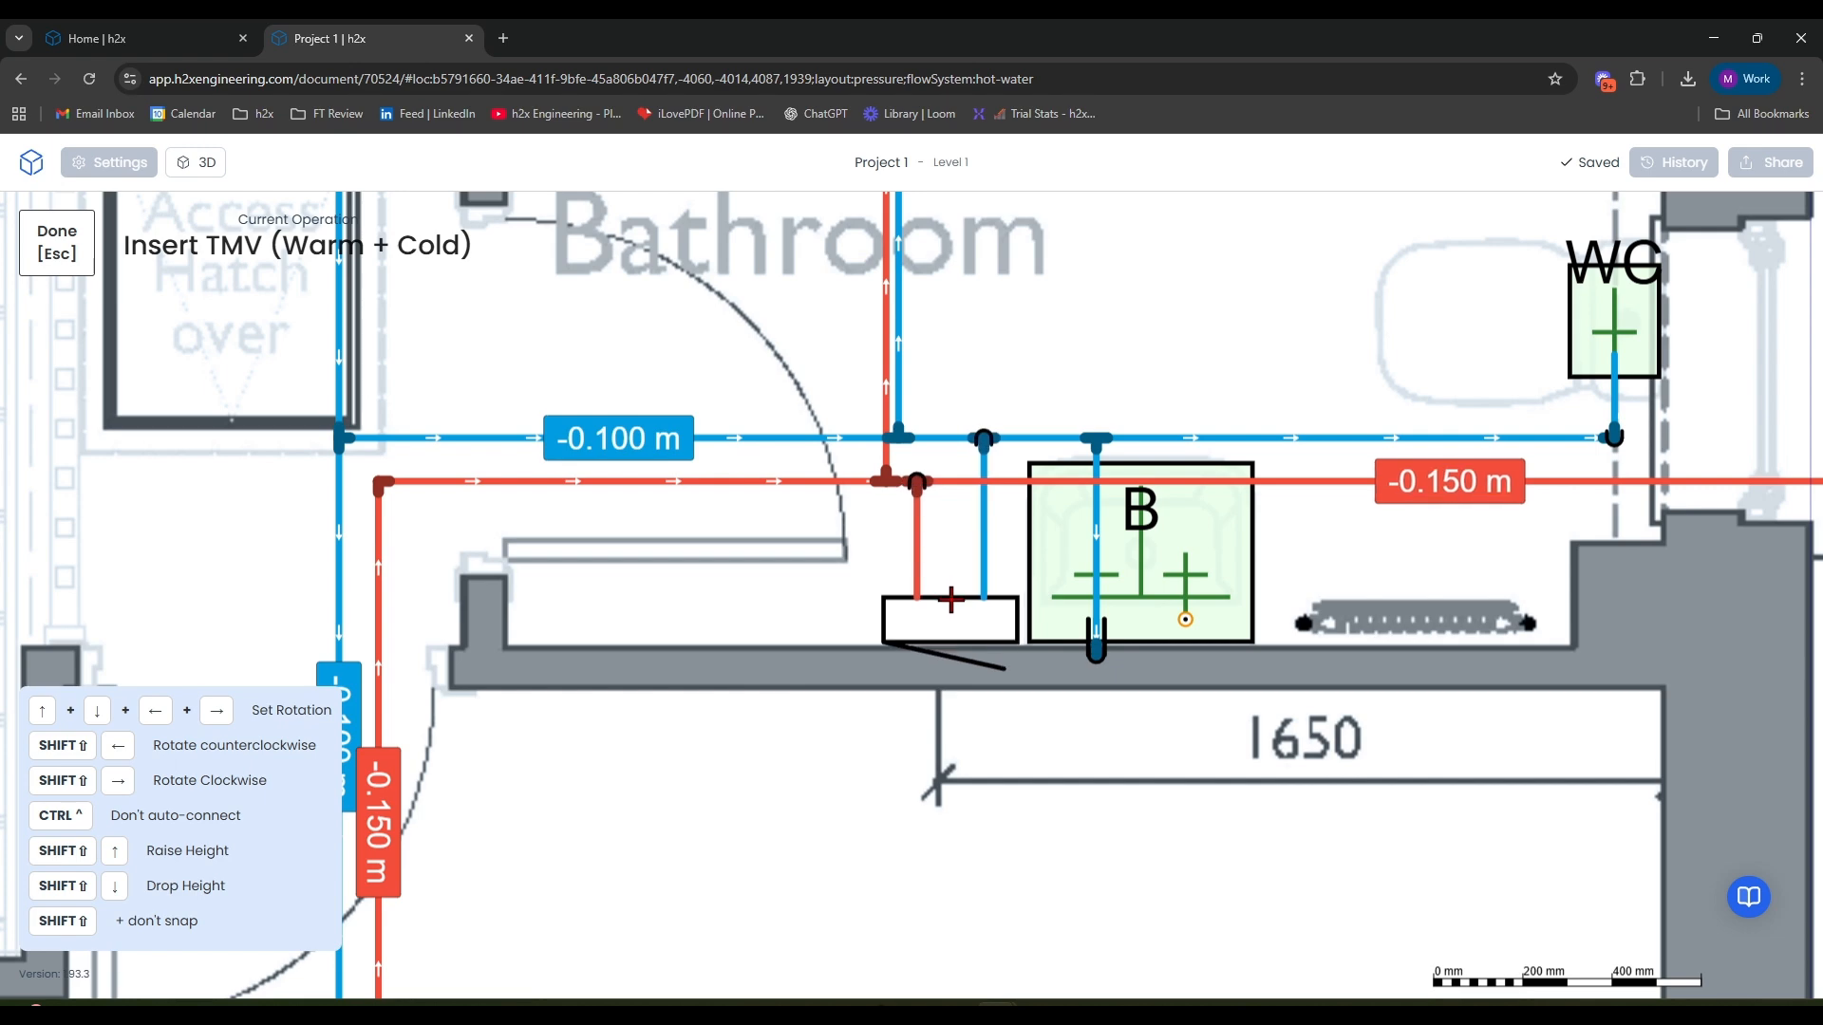
left_click(952, 604)
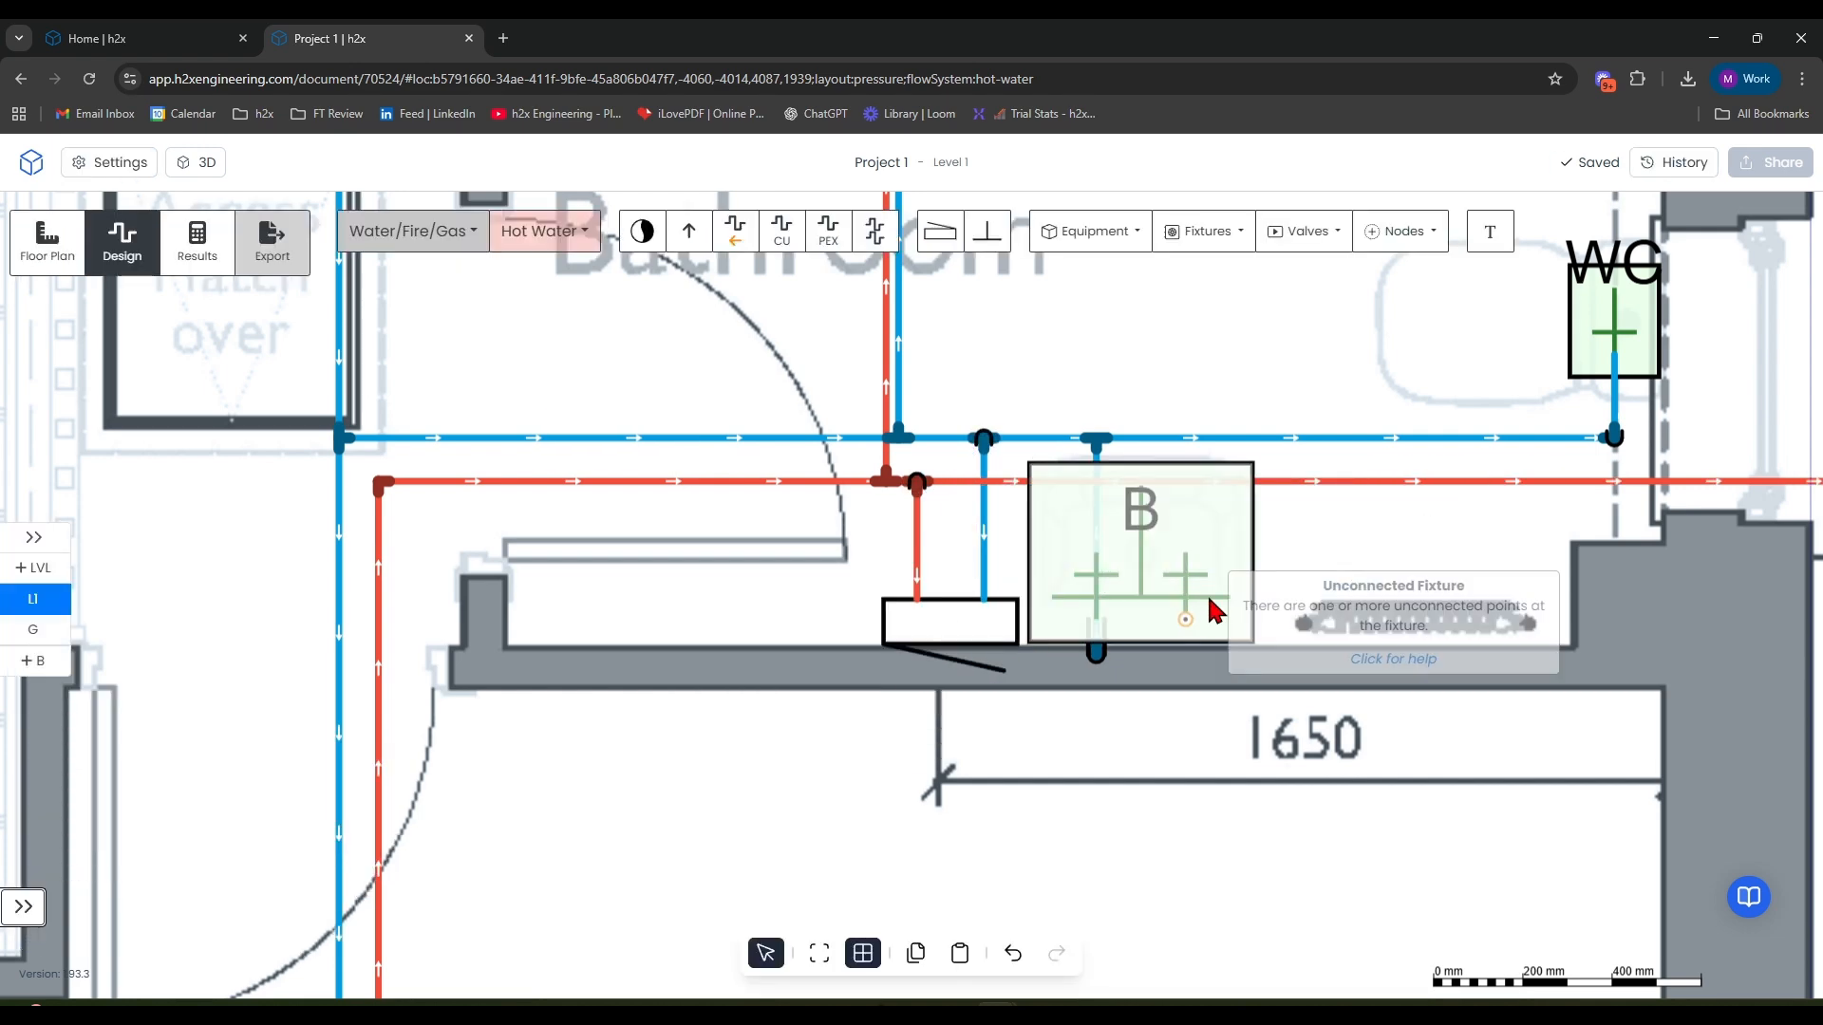
Step: Delete basin B's direct cold water branch and its leftover cap end
left_click(1100, 543)
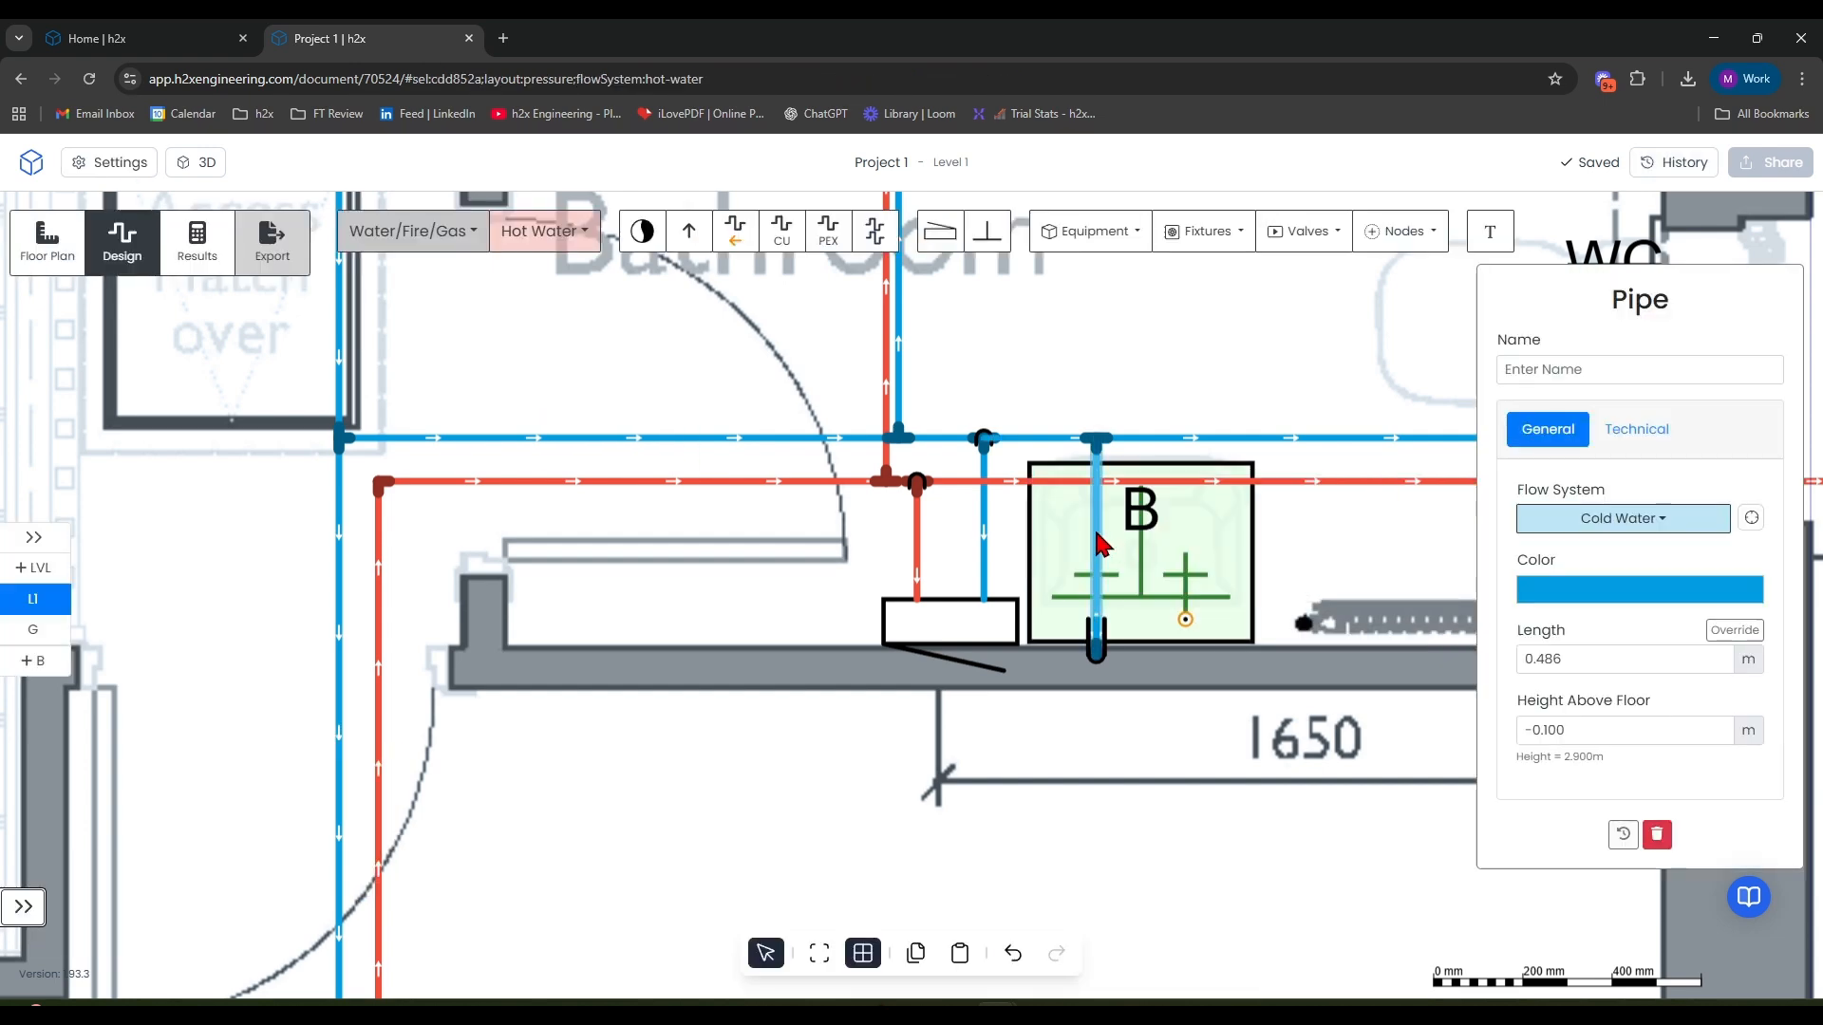
key("Delete")
left_click(1097, 652)
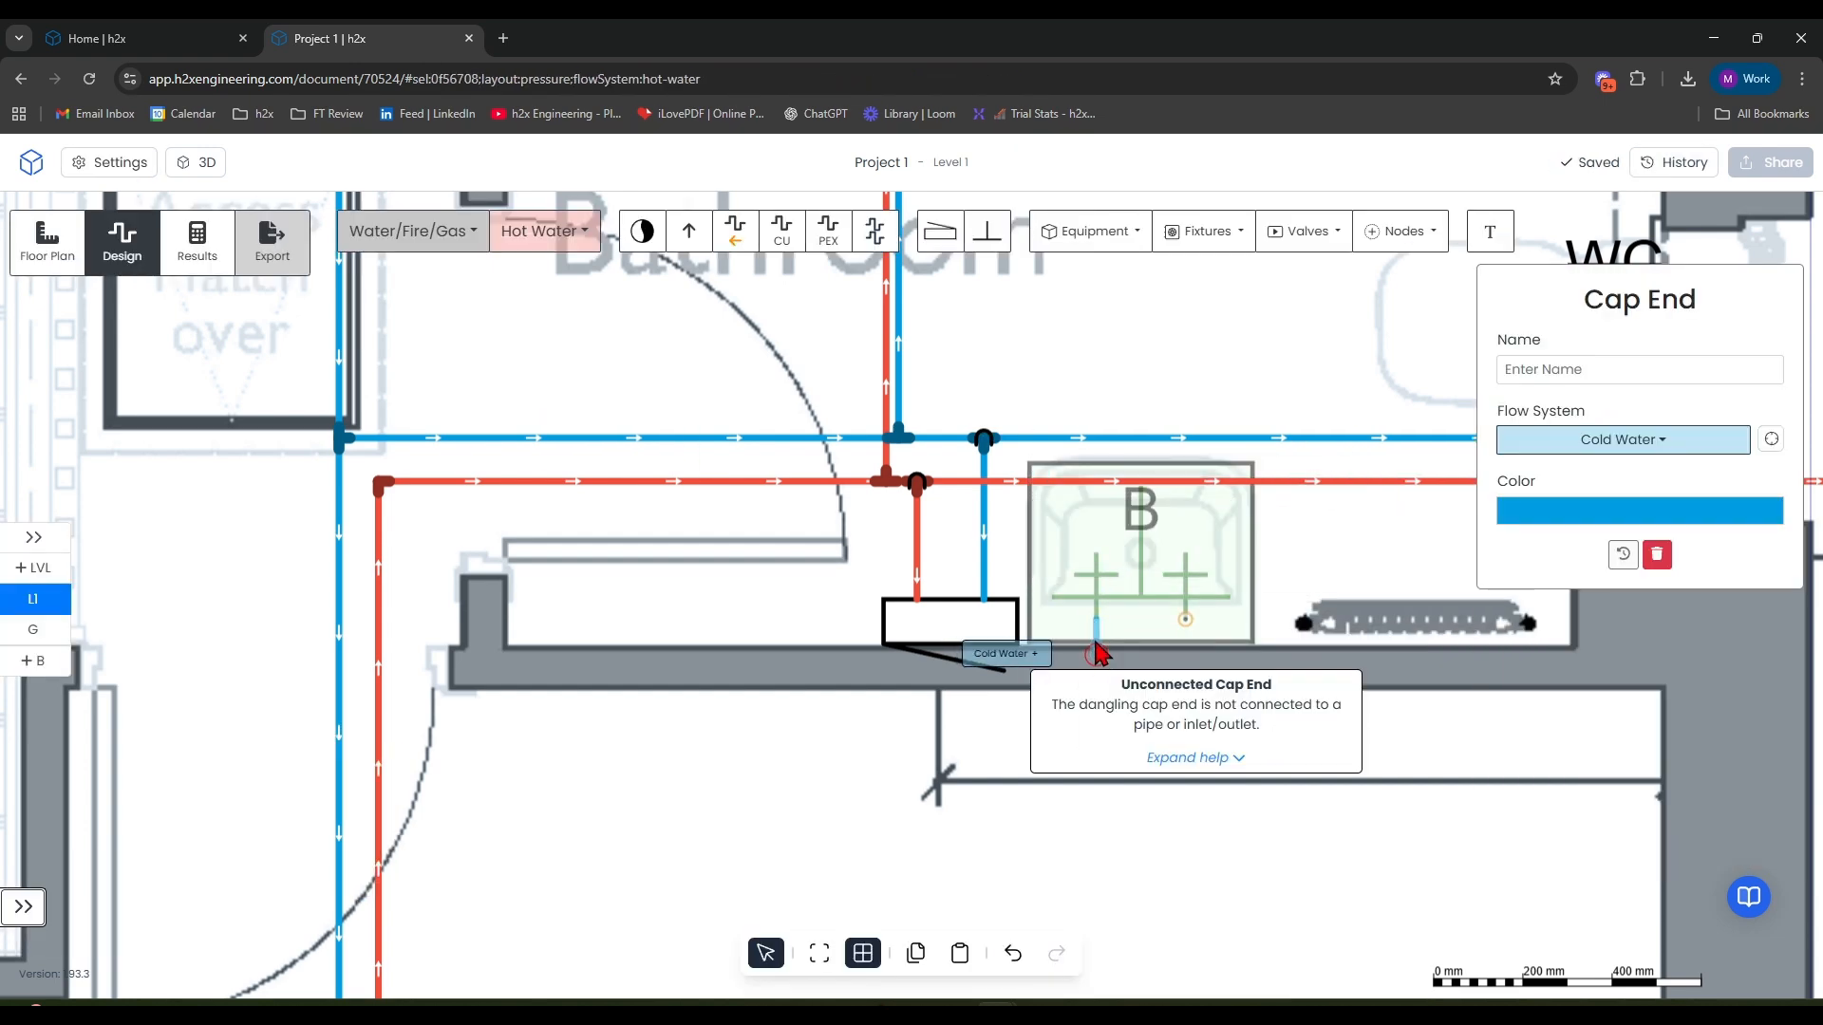
key("Delete")
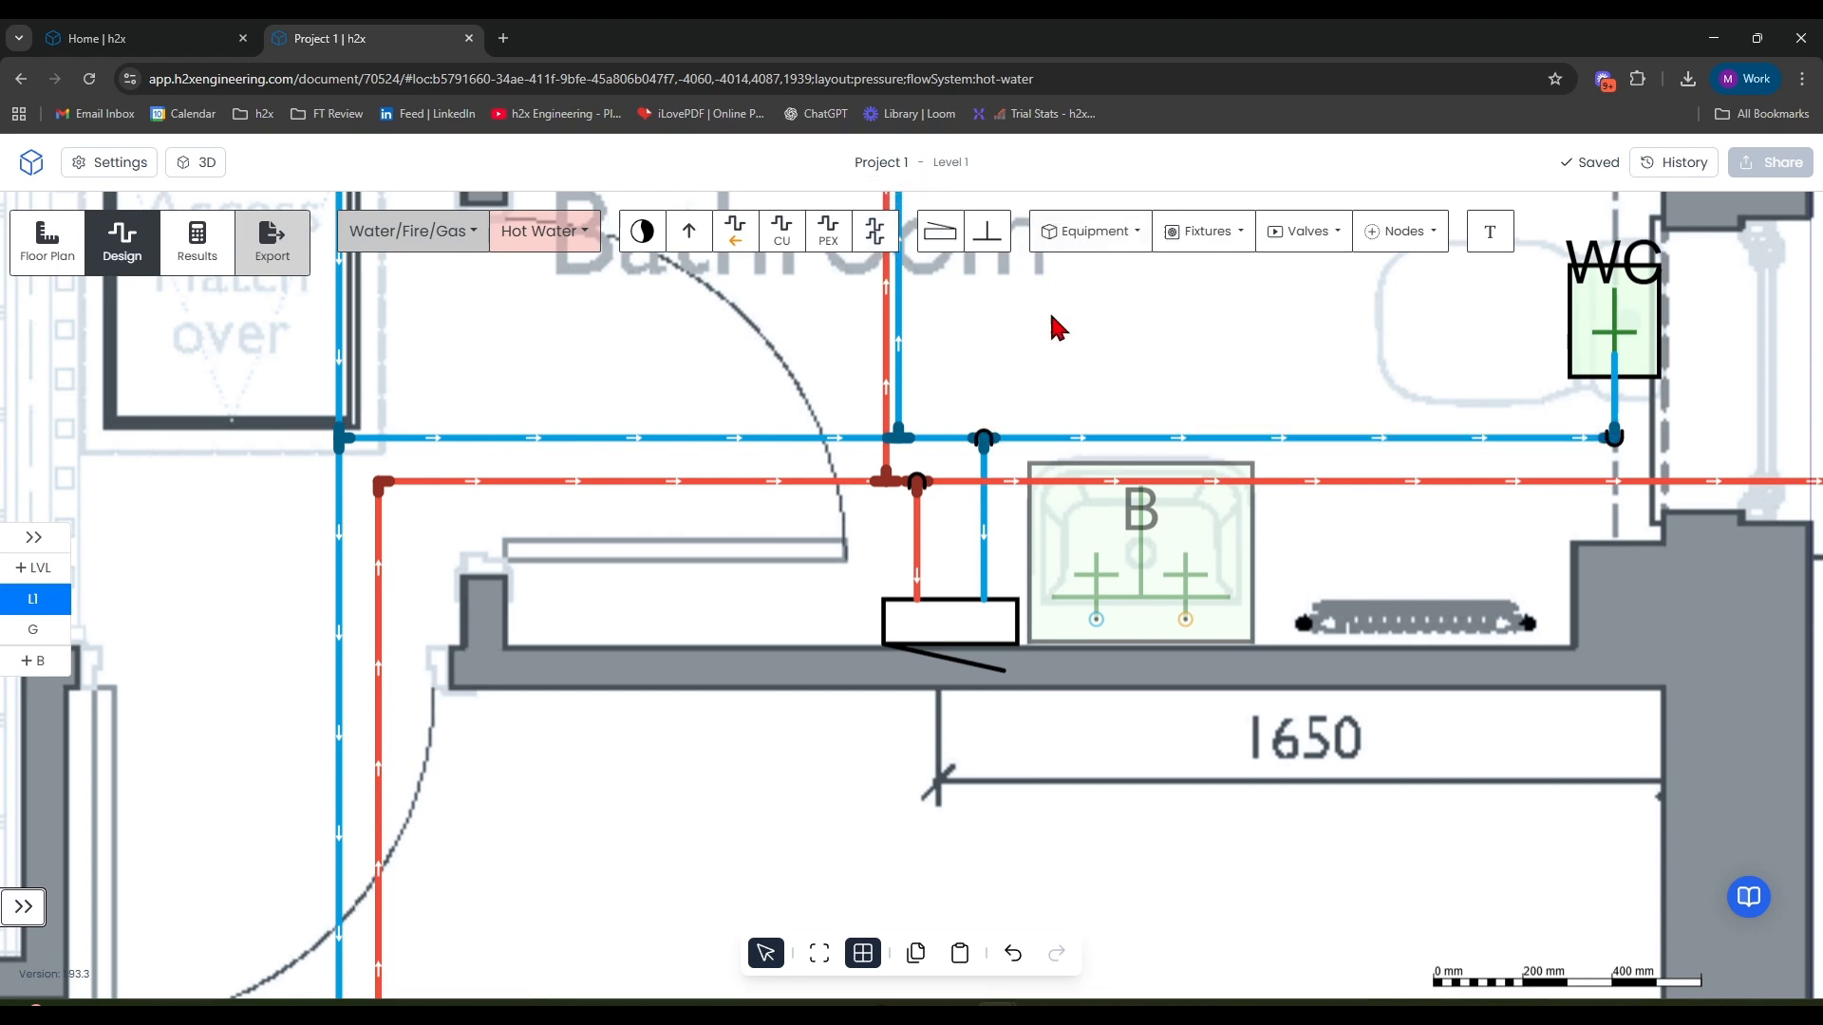
Step: Auto-connect basin B to the TMV for its warm and cold water
left_click(1118, 610)
left_click(999, 634, "shift")
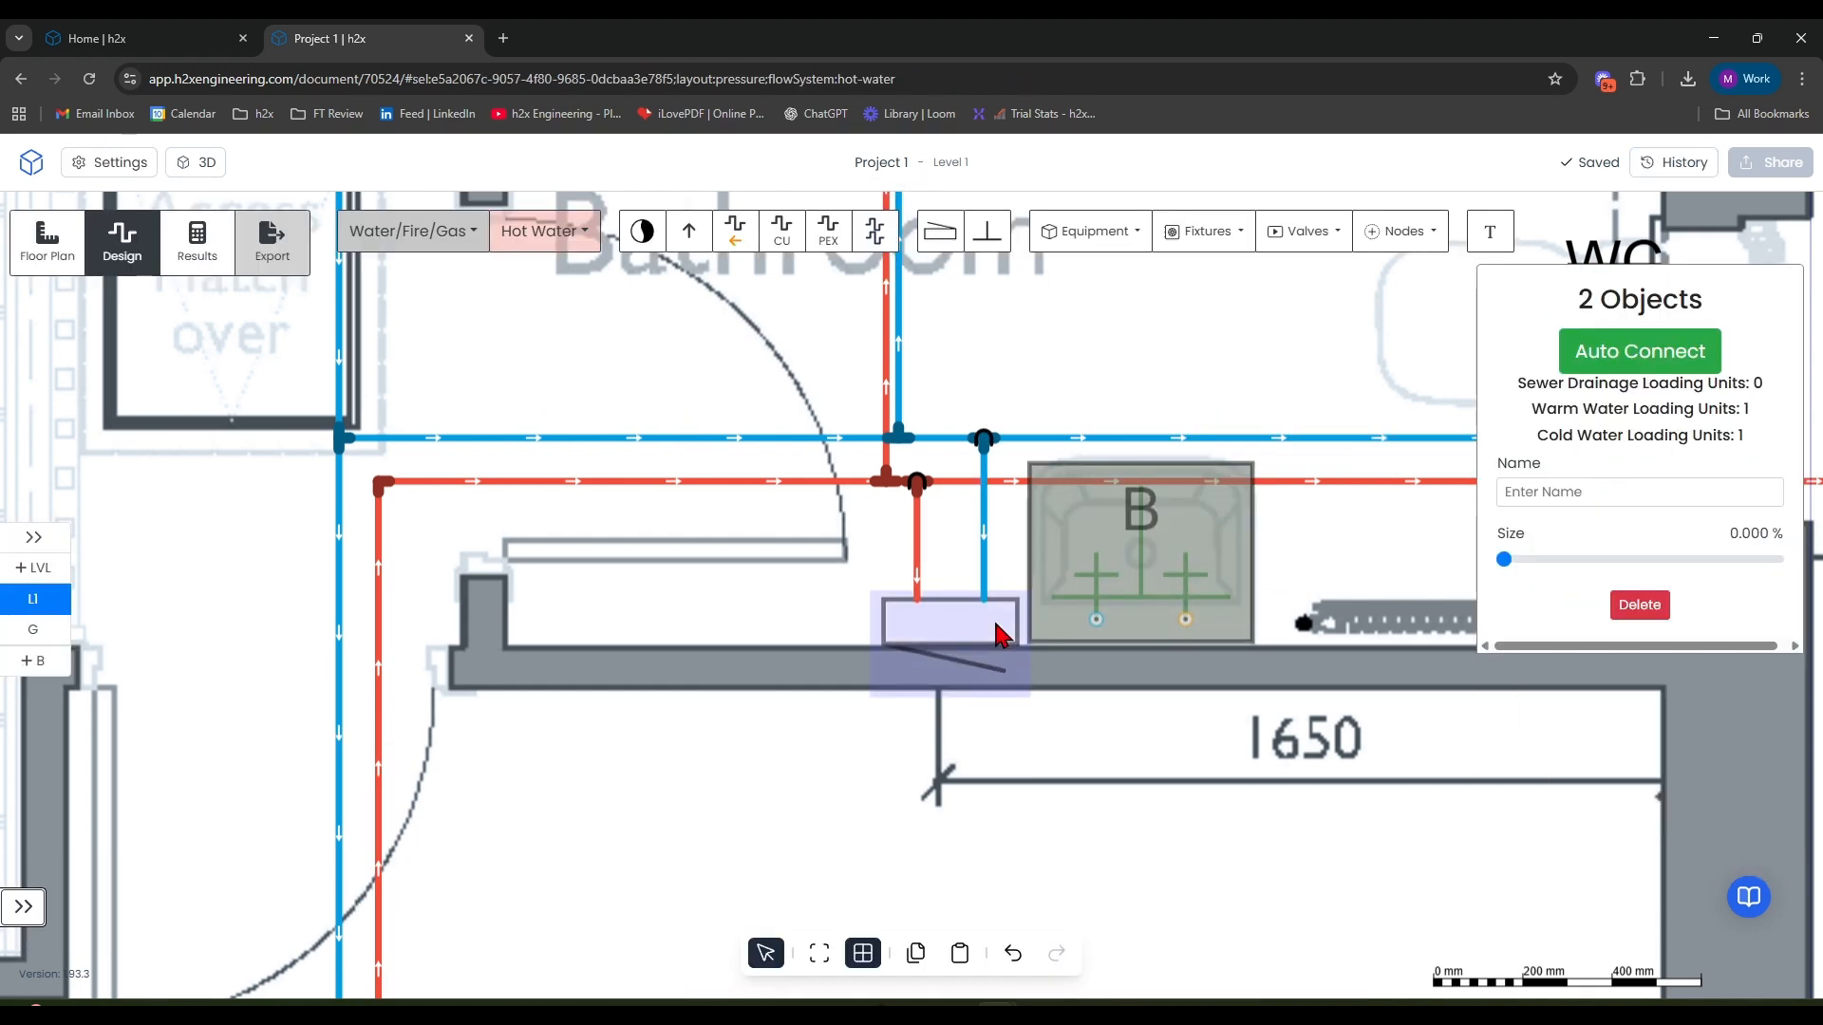
left_click(1583, 364)
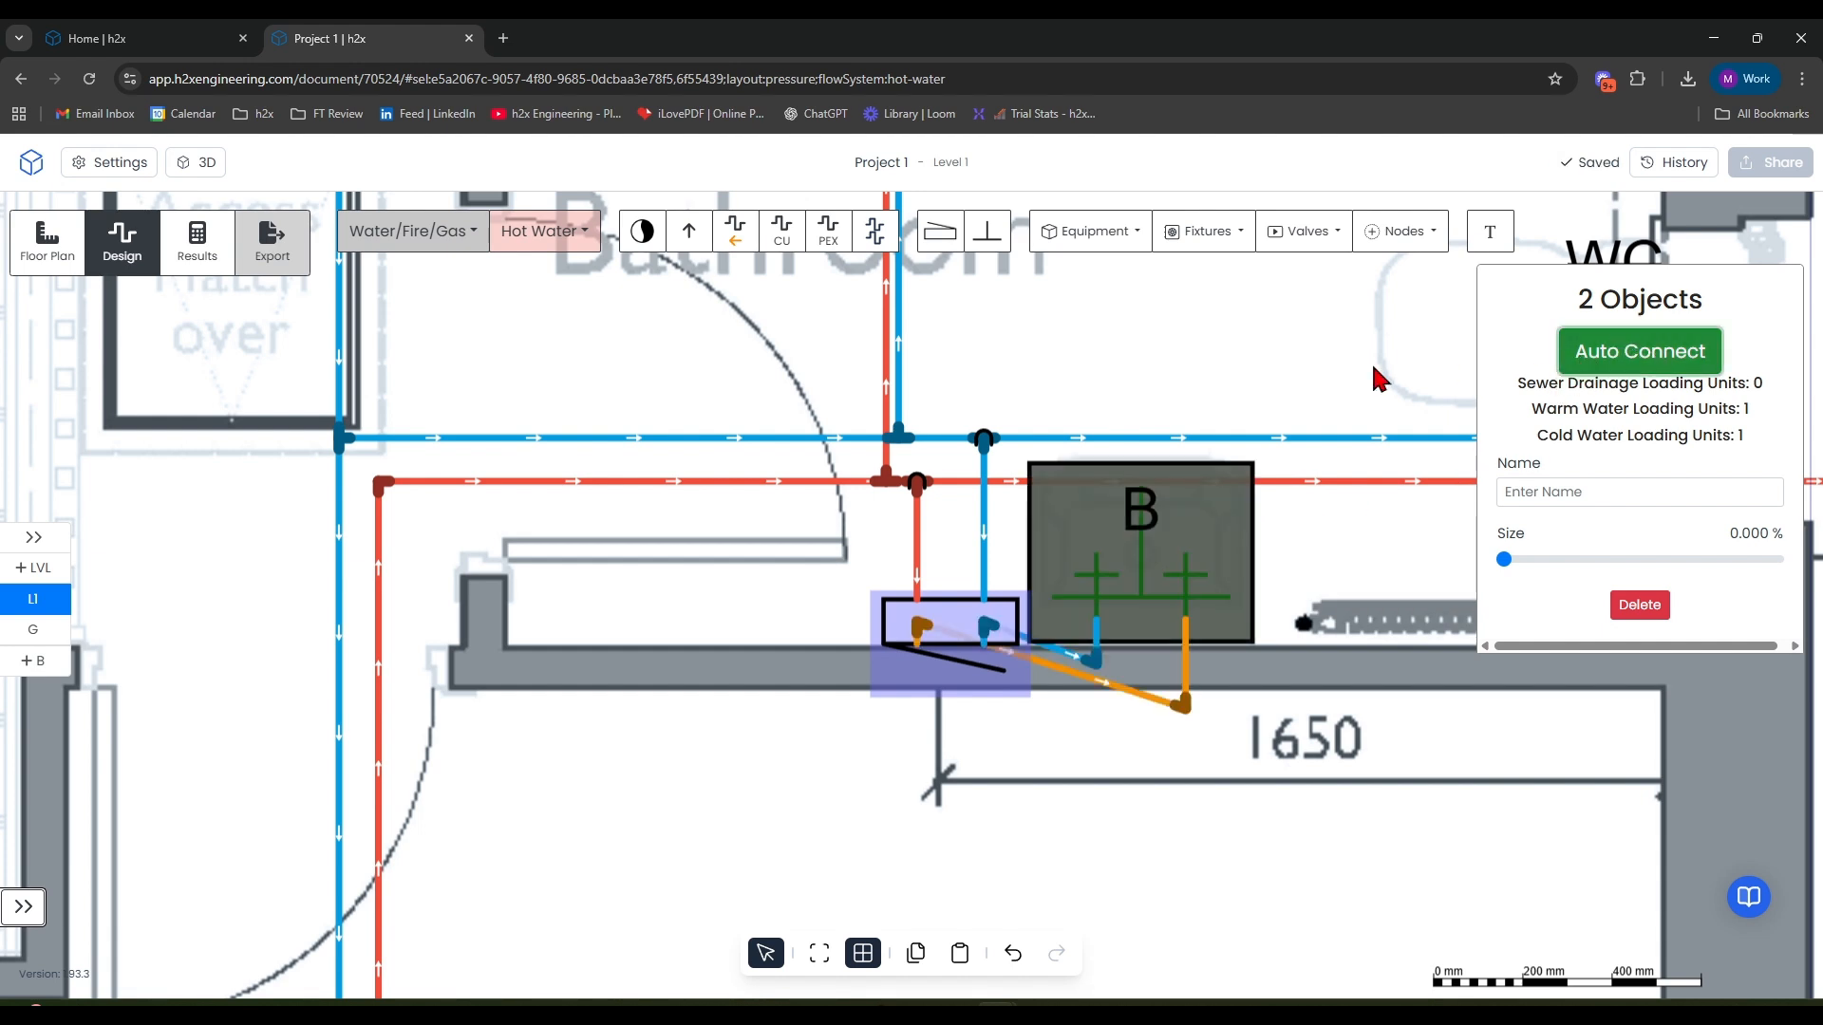
left_click(1275, 746)
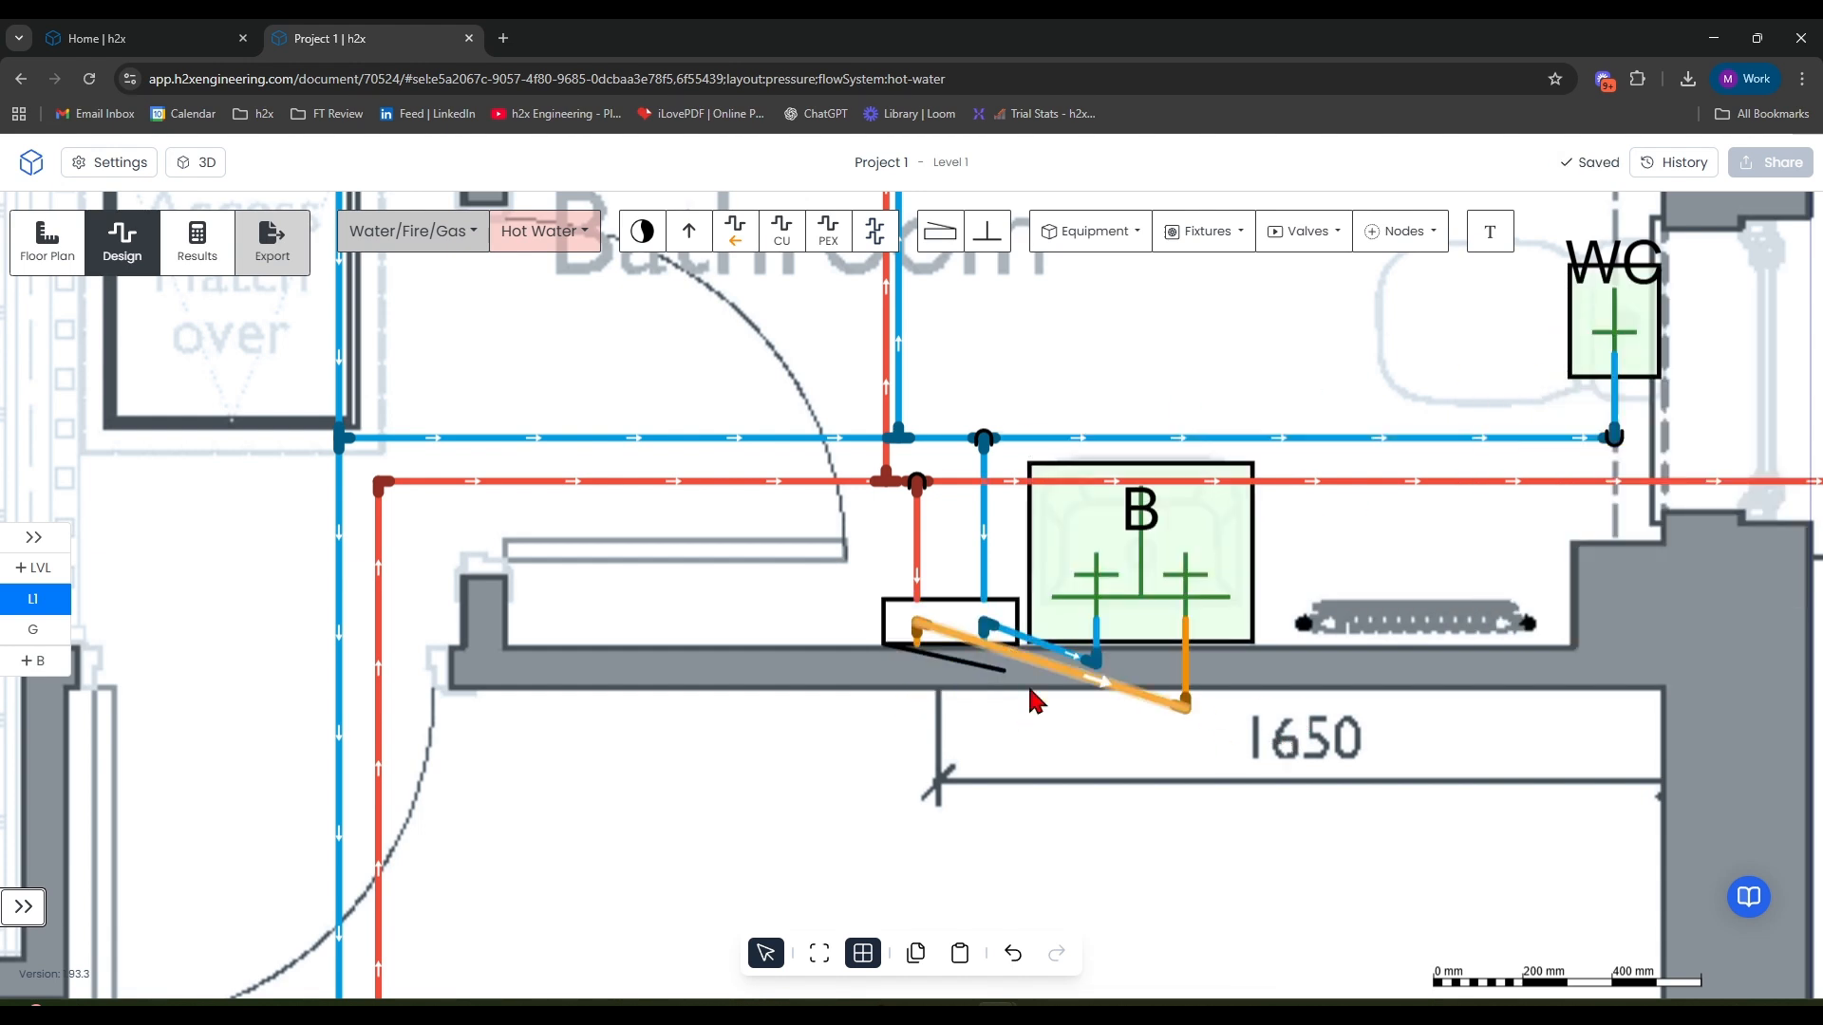
Step: Straighten the warm and cold pipes from the TMV to basin B so they run parallel inside the bathroom wall
left_click_drag(1177, 711, 1185, 672)
left_click(1079, 743)
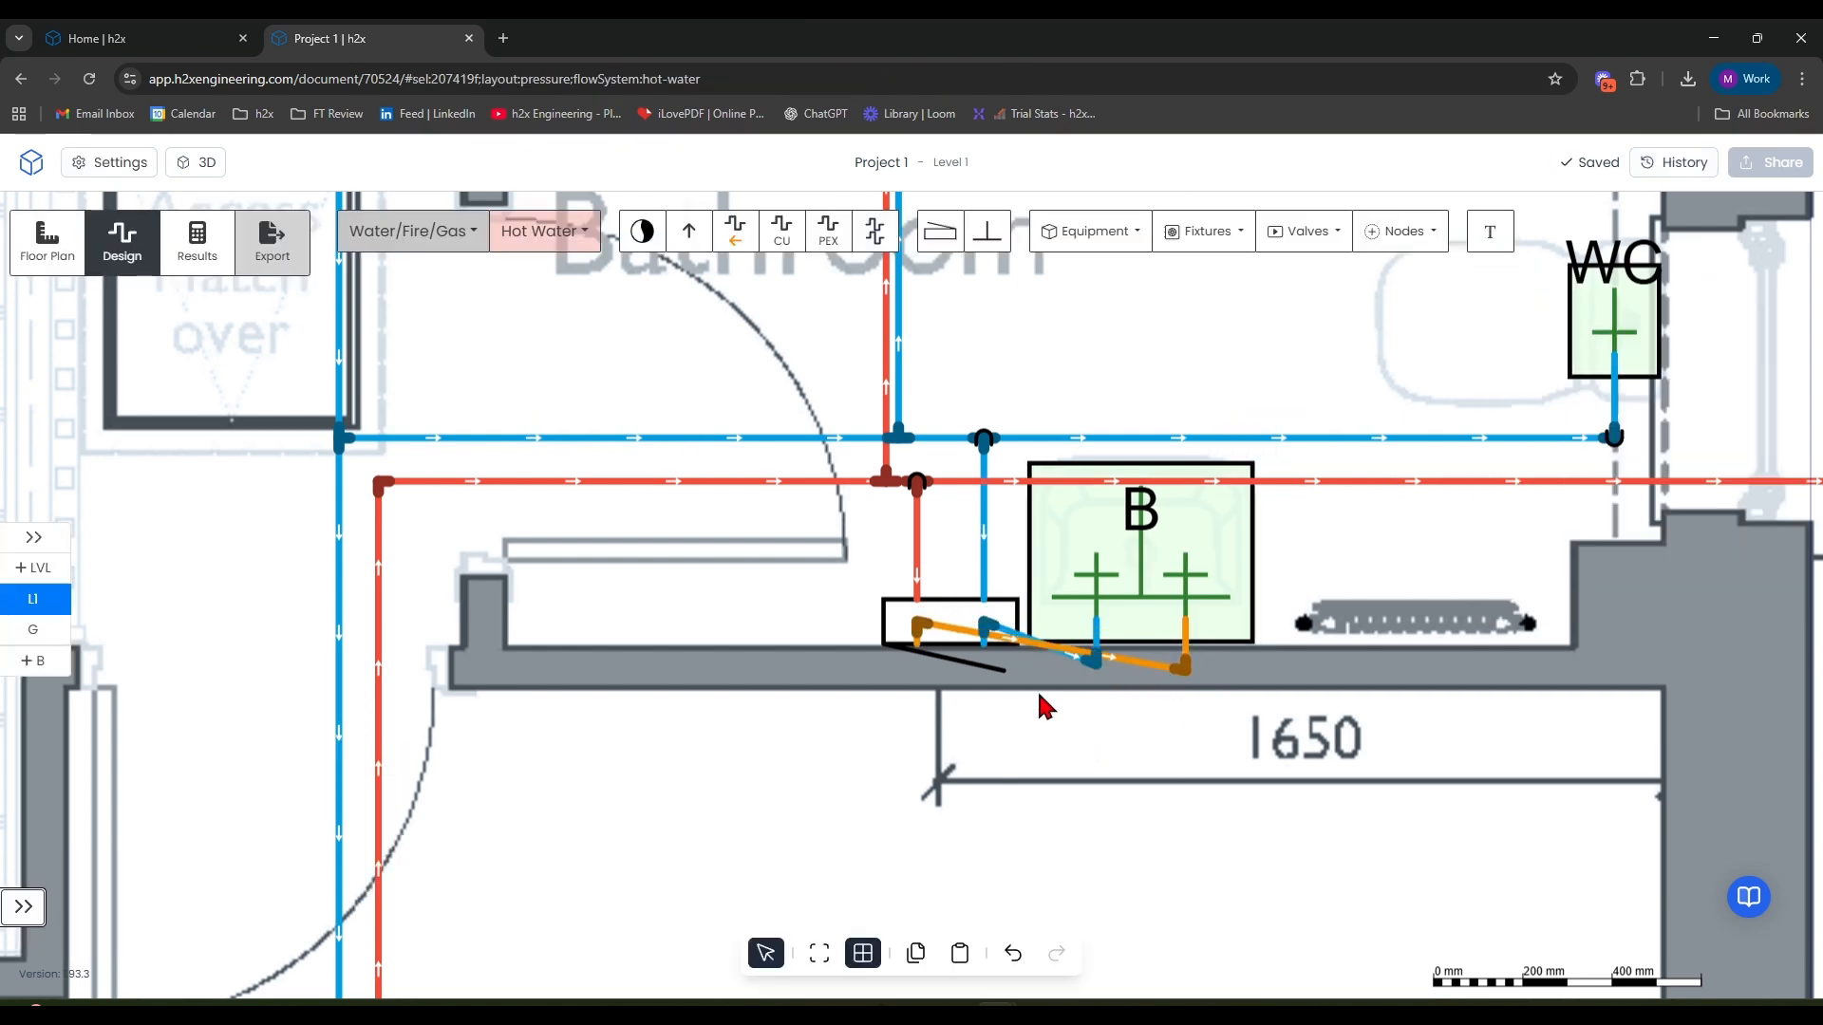
scroll(922, 667, "up", 4)
left_click_drag(914, 583, 927, 675)
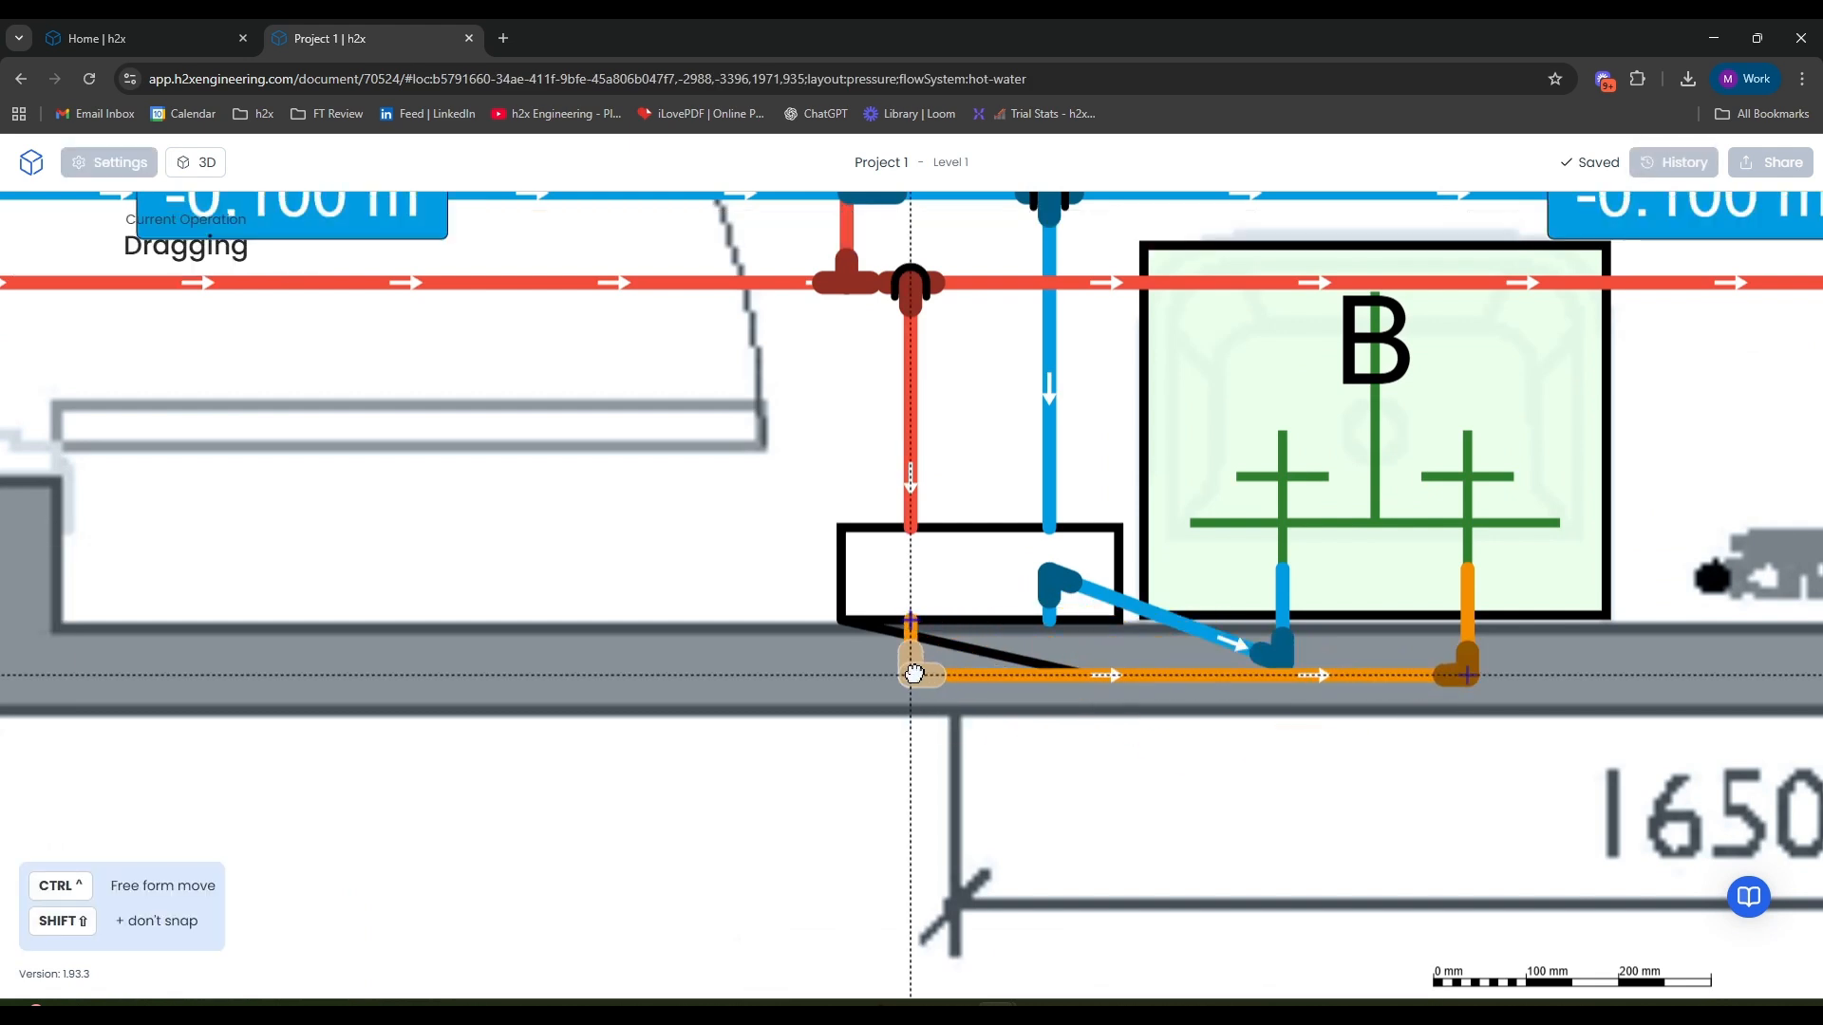
left_click_drag(1176, 723, 1176, 723)
left_click_drag(1056, 589, 1052, 707)
scroll(1049, 722, "down", 3)
left_click(947, 596)
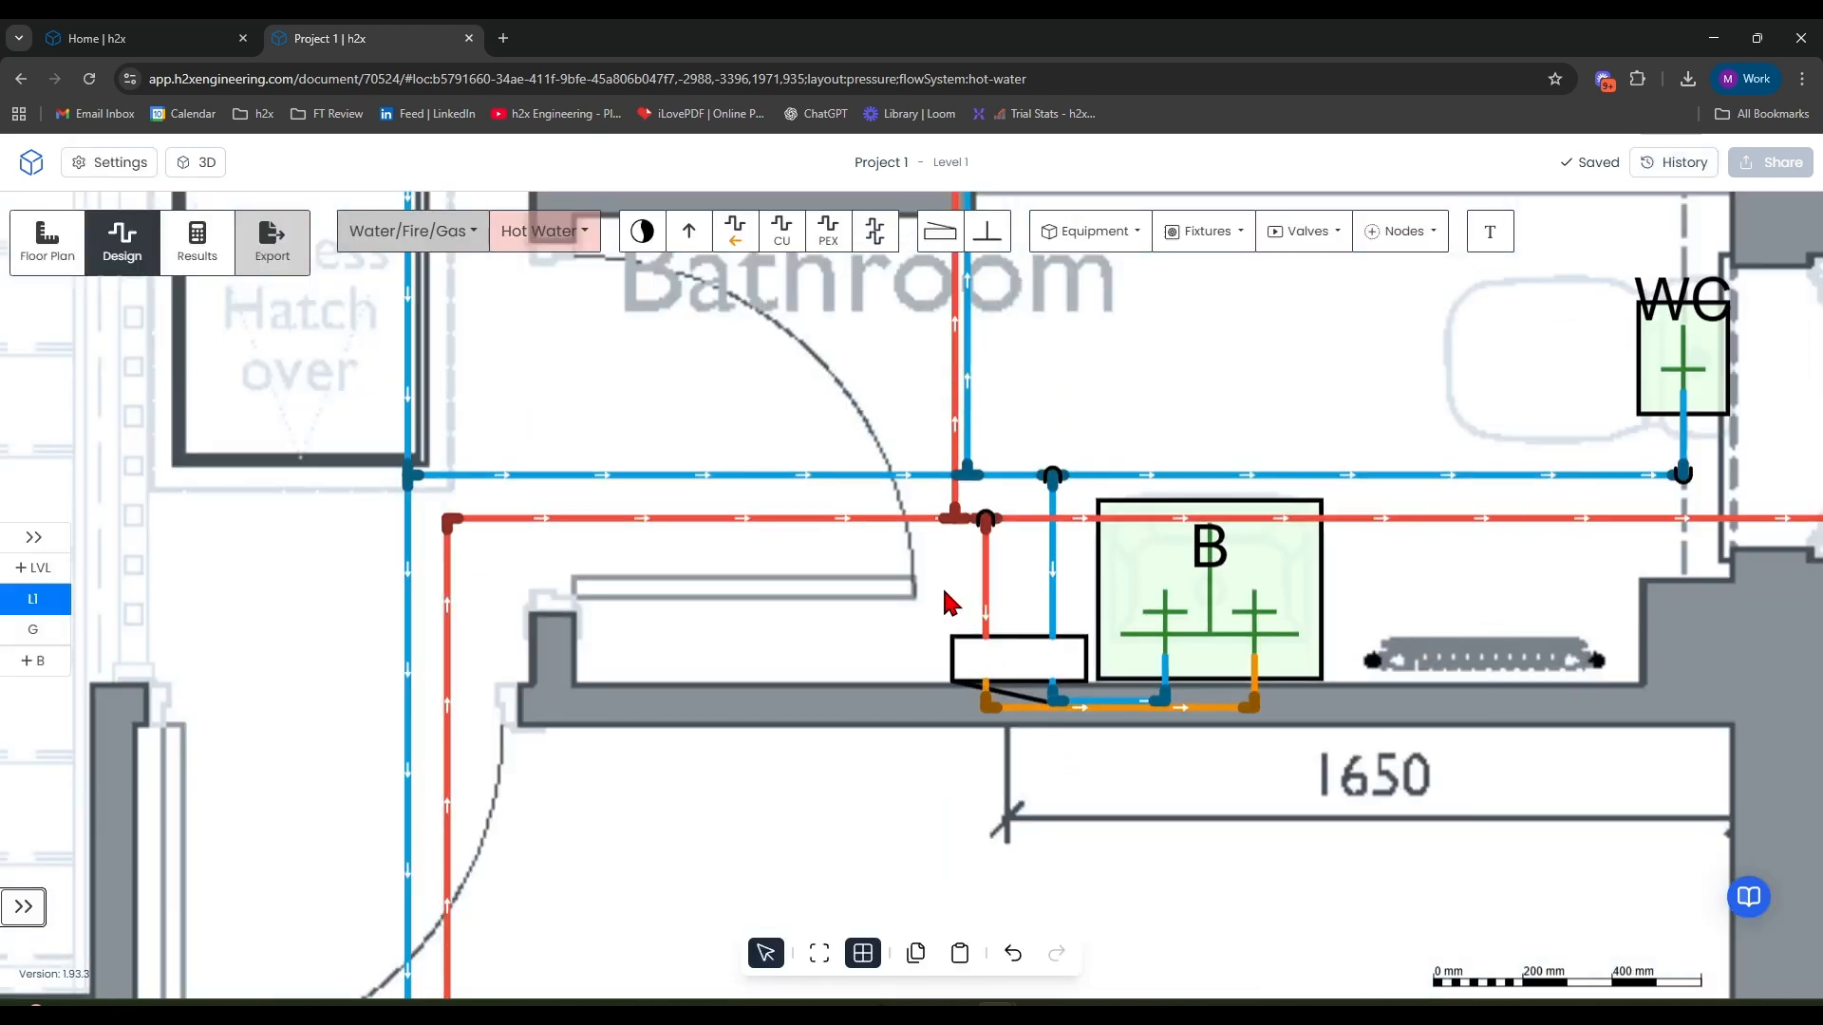
Step: Set the height above floor of the TMV's hot supply pipe to -0.15 m and of its cold supply pipe to -0.1 m
left_click(986, 584)
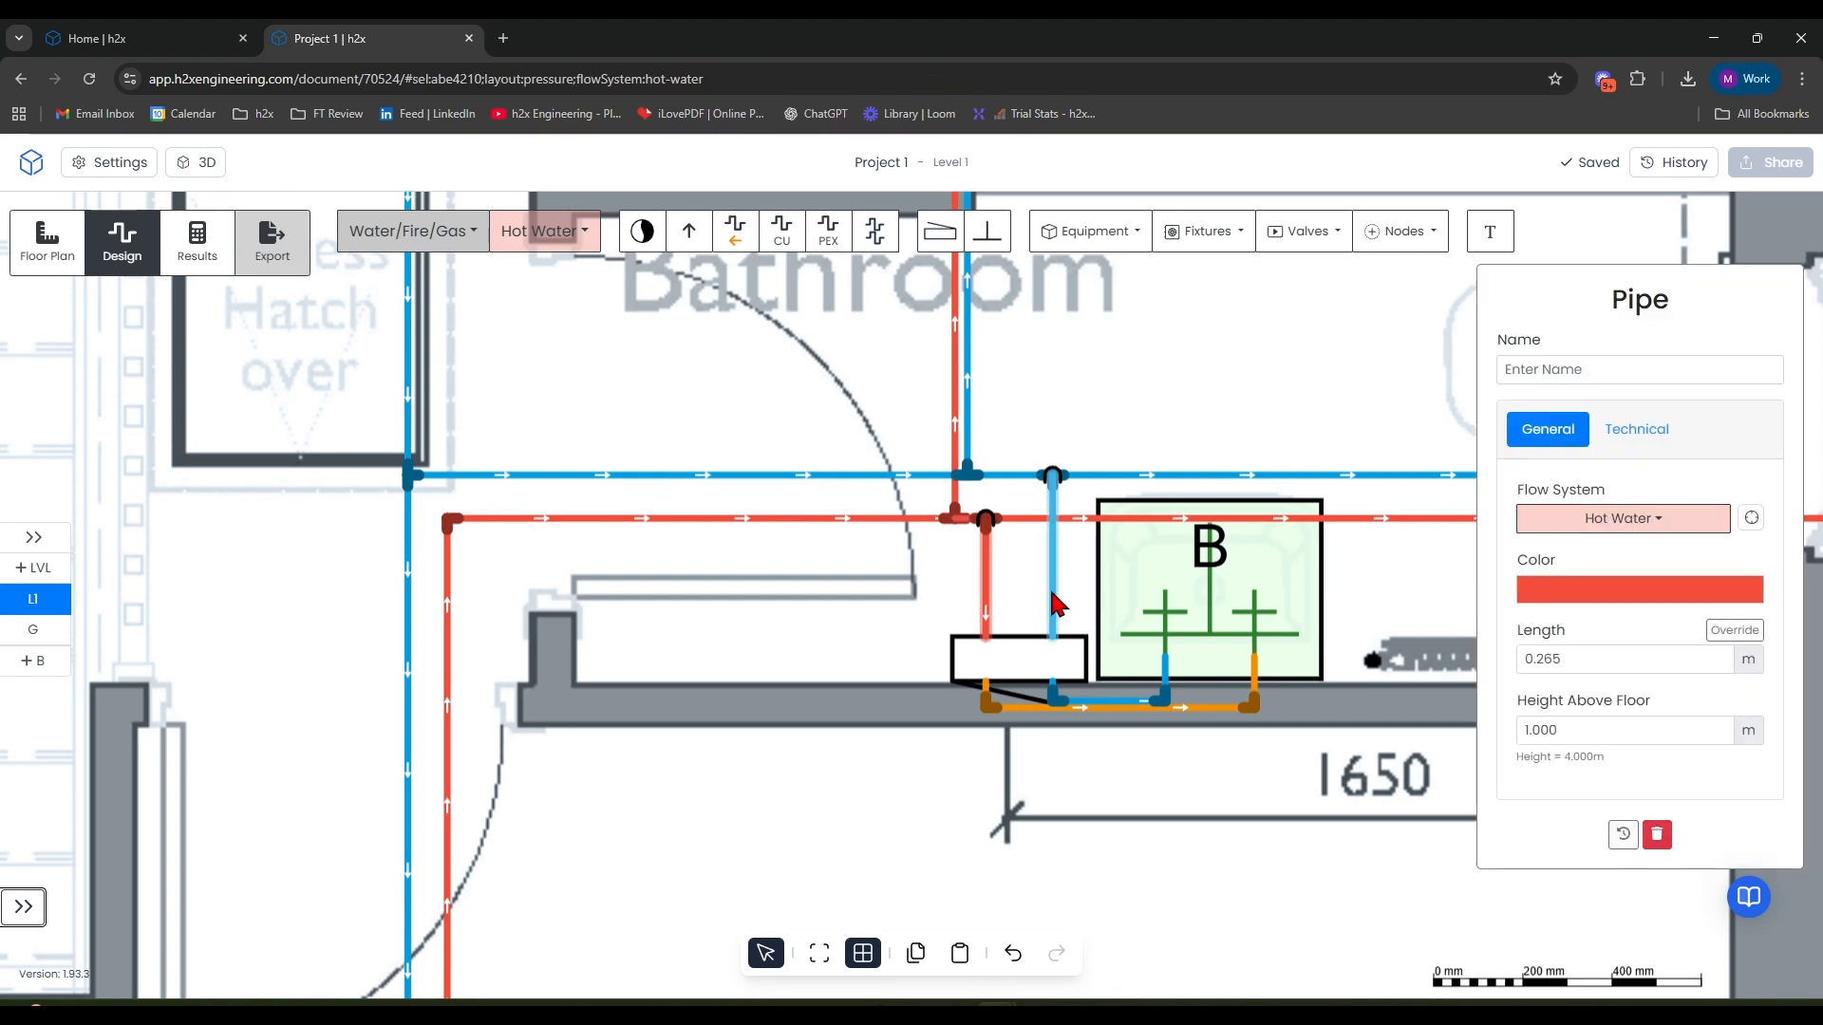
left_click(1054, 602, "shift")
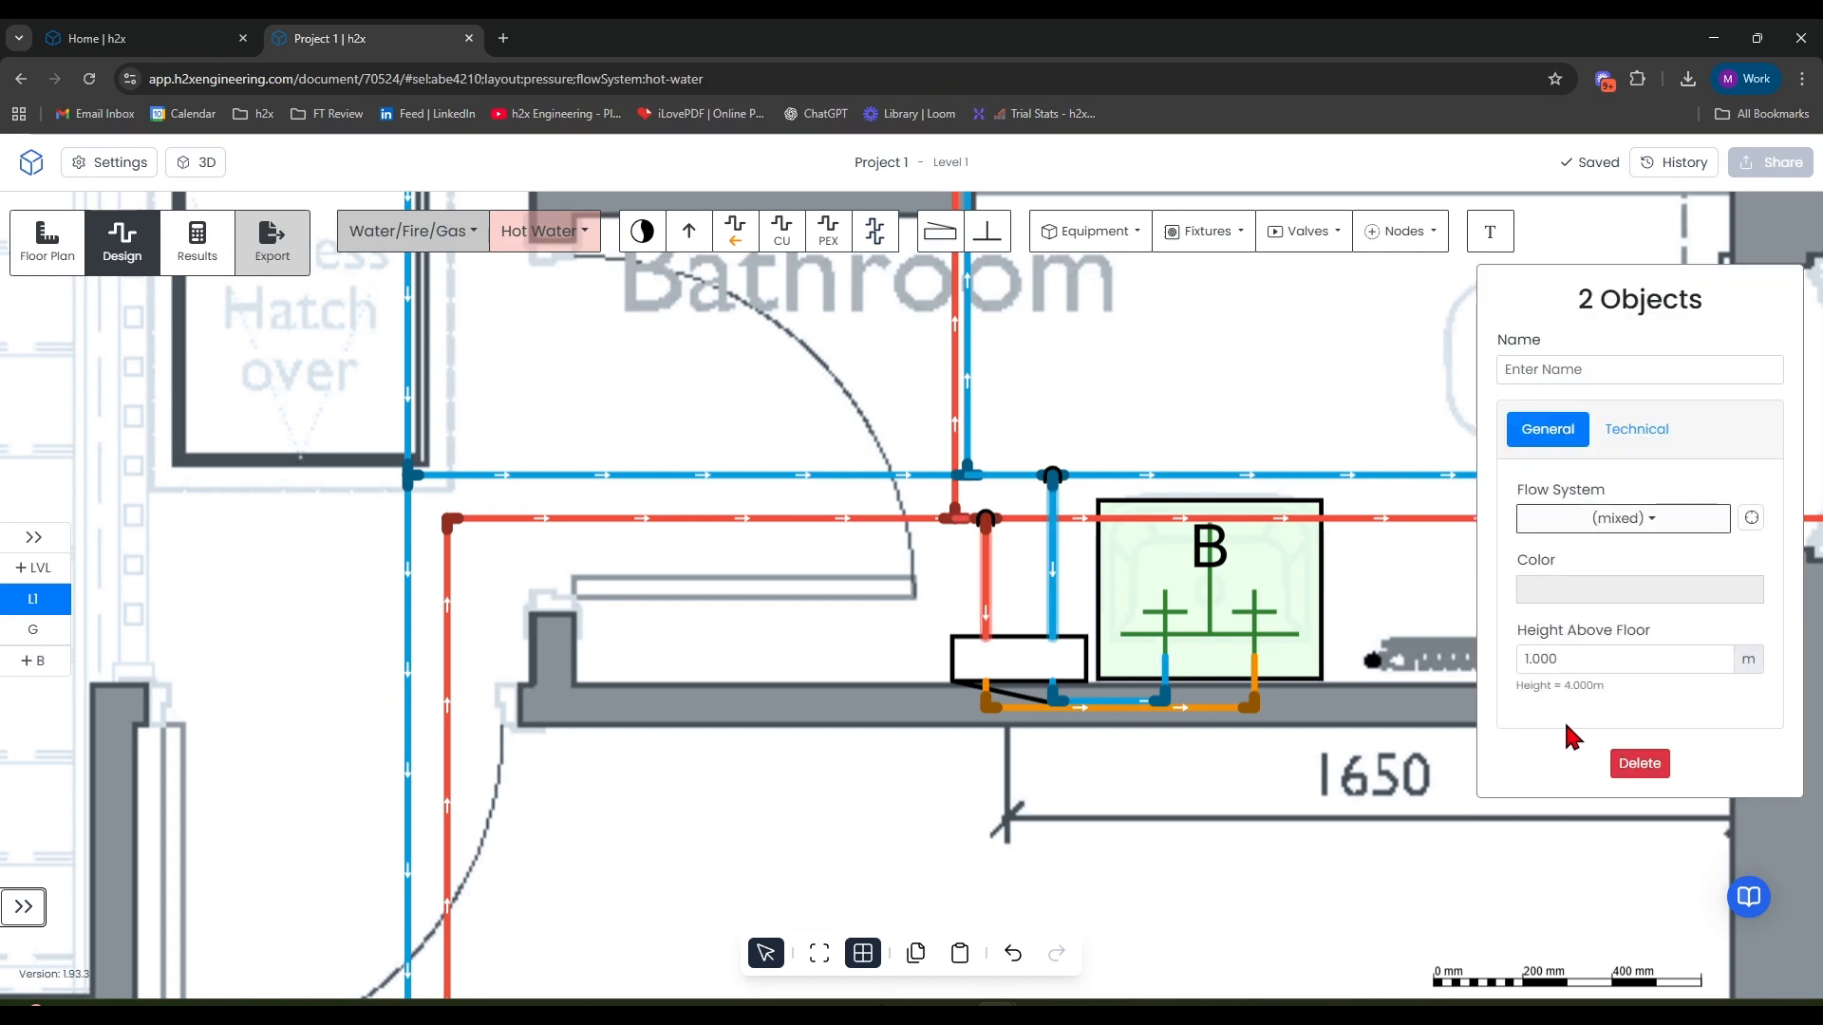
left_click(1546, 648)
type("-0.15")
key("Return")
left_click(919, 589)
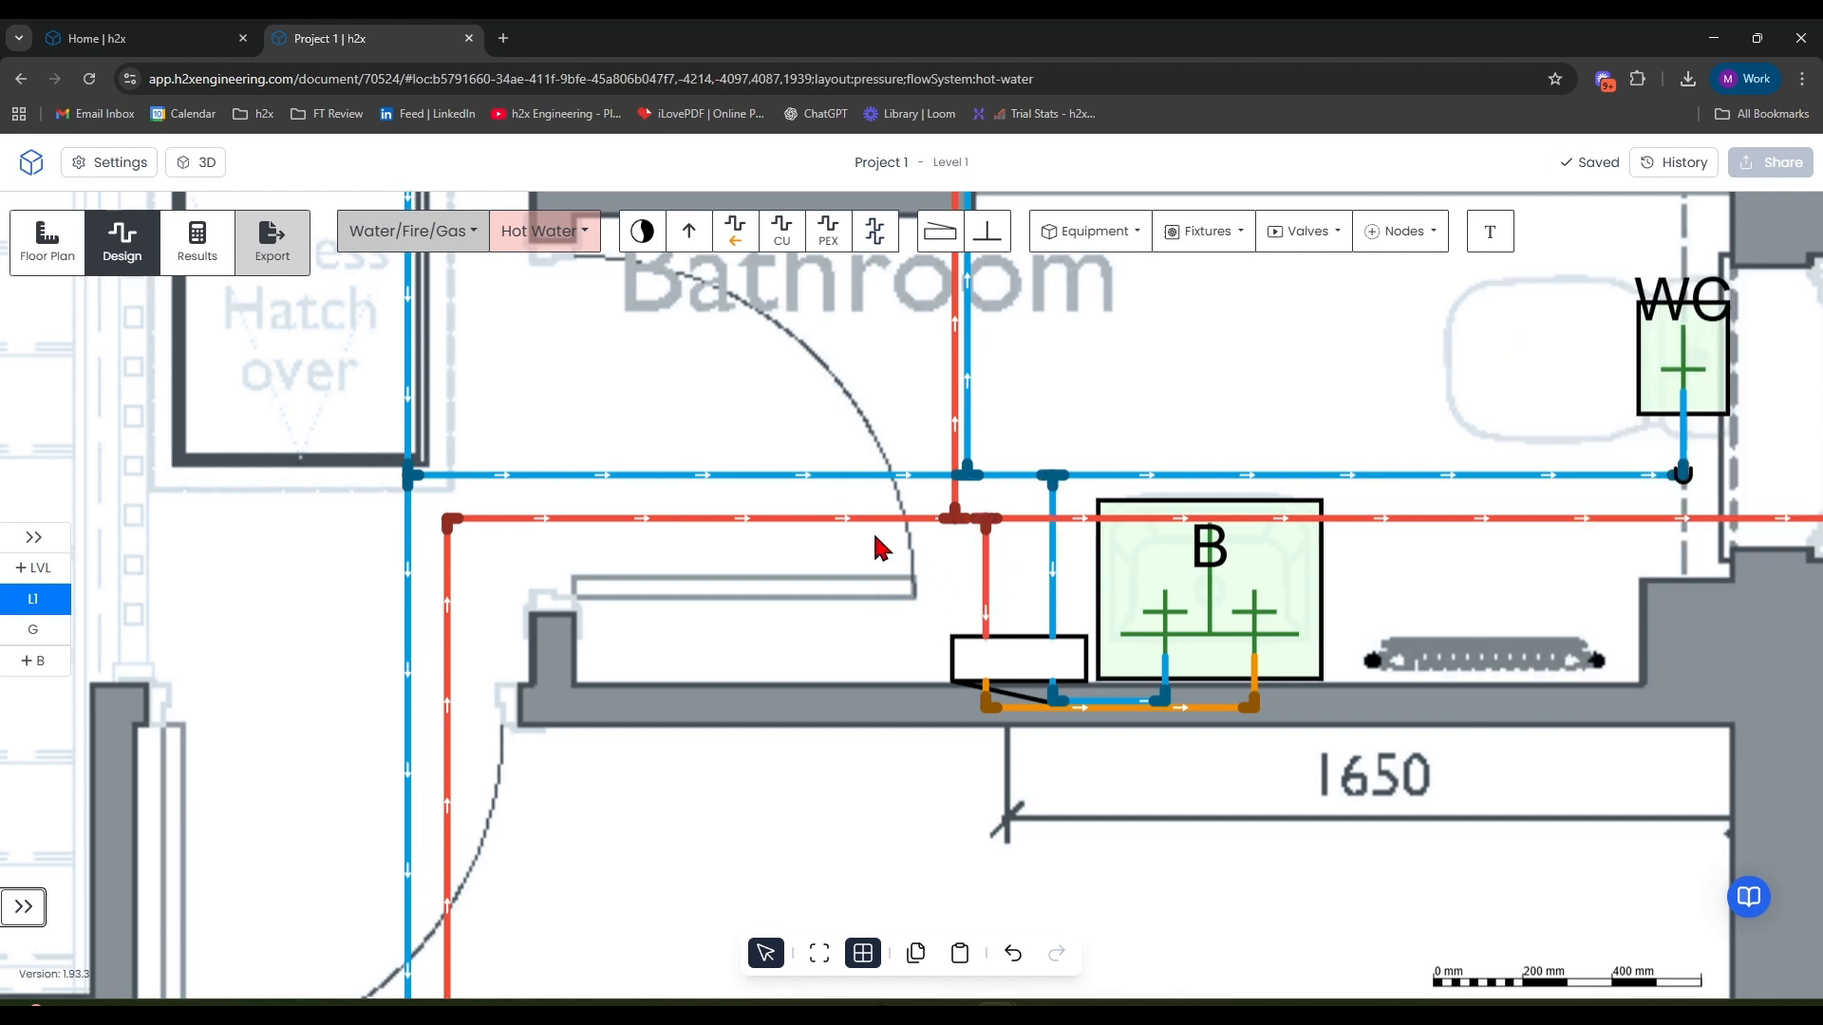
left_click(1053, 570)
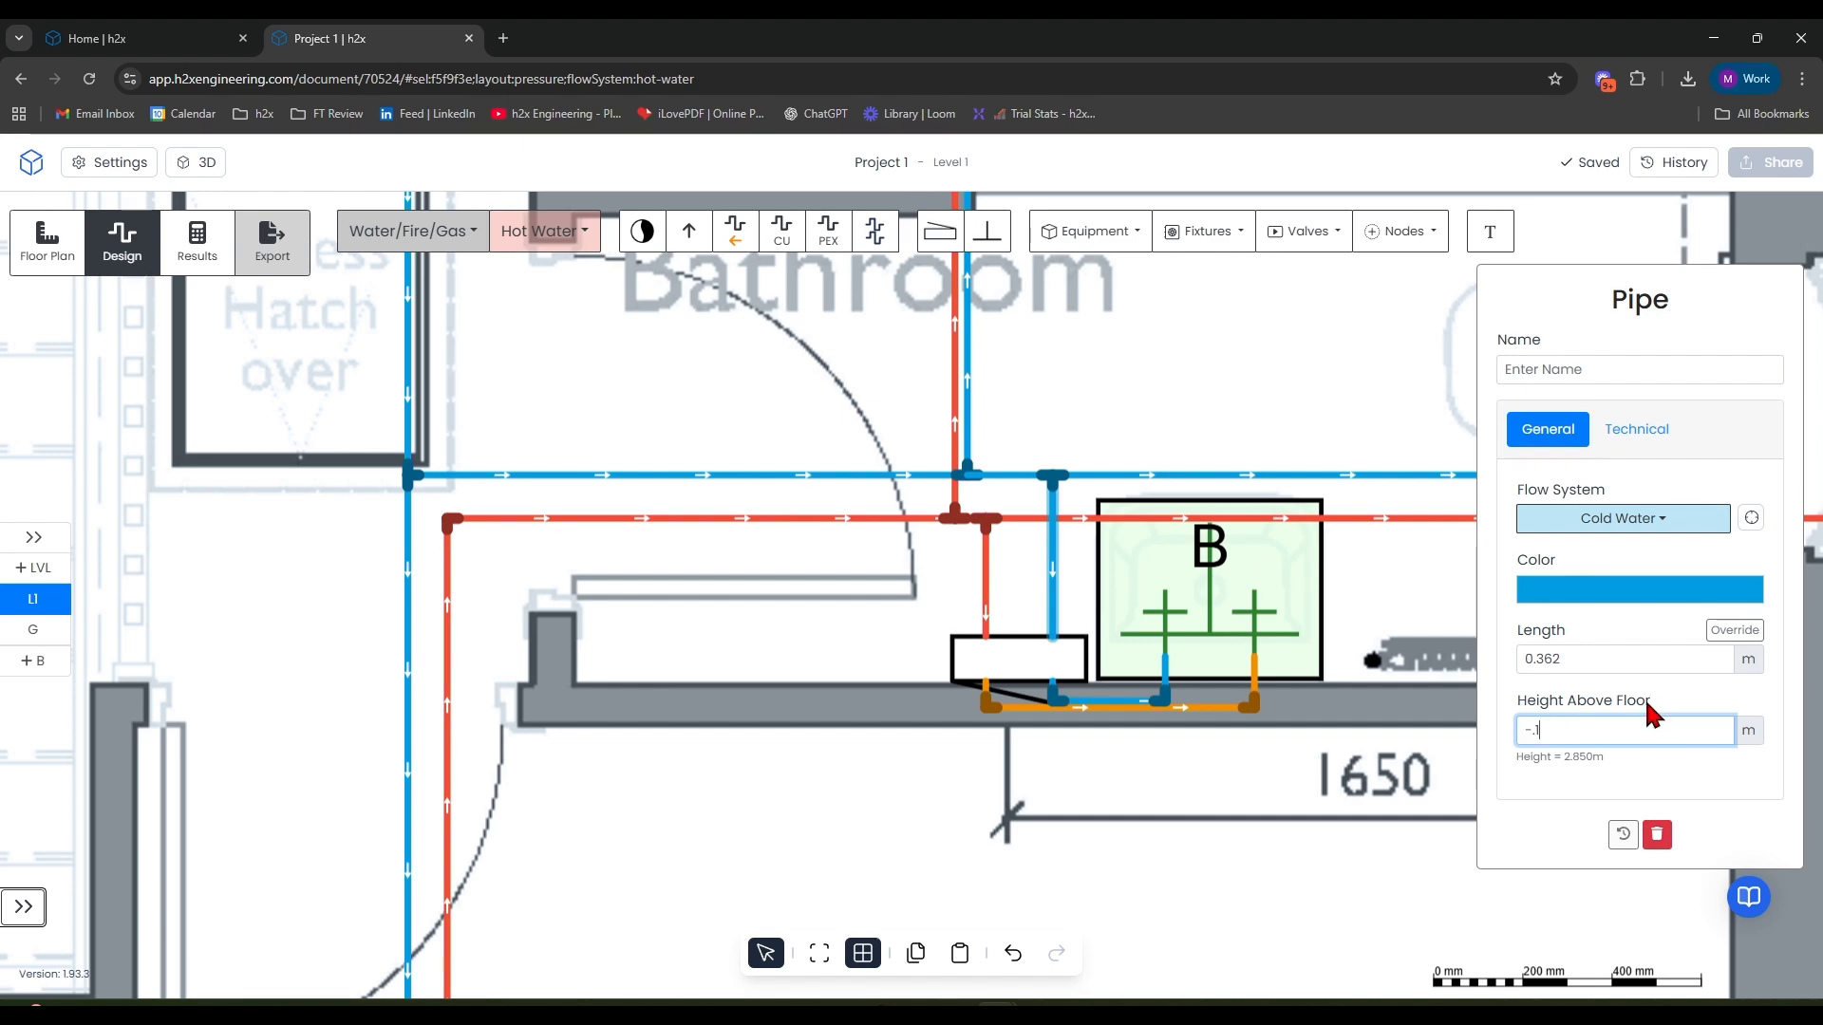
left_click(1199, 740)
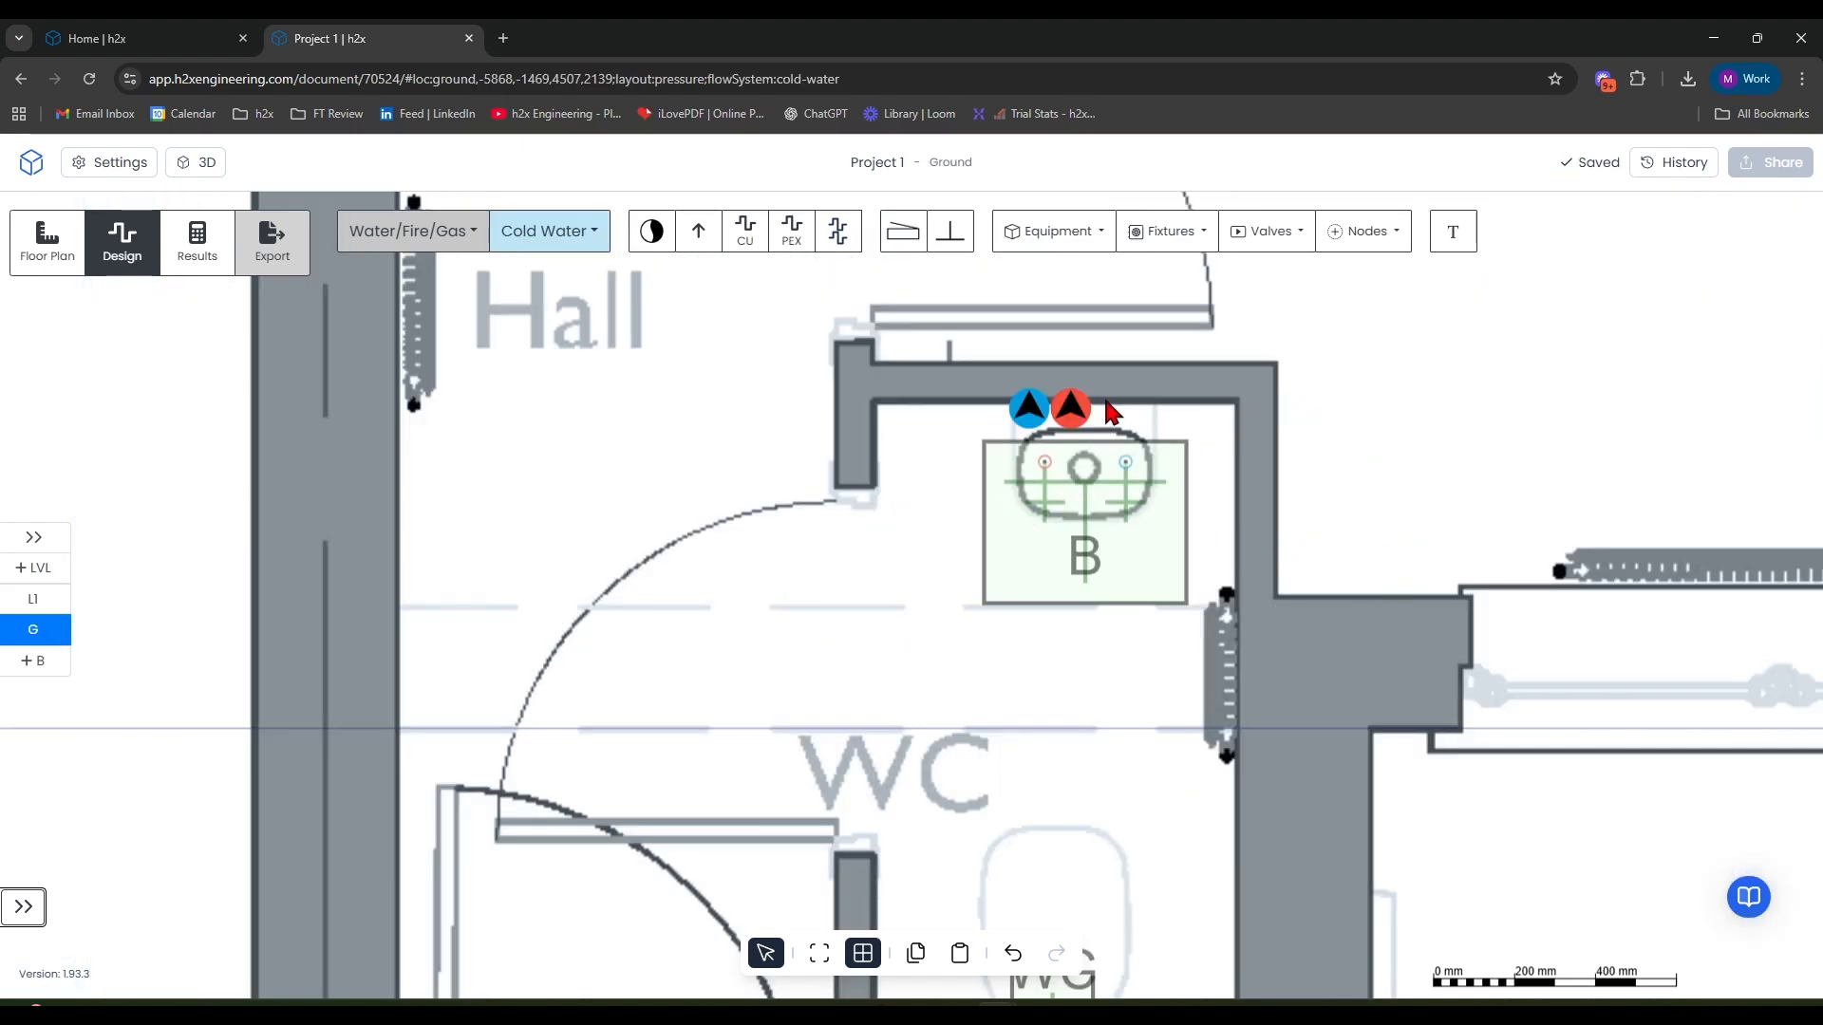
Step: Shrink basin B in the ground-floor WC and position it over the basin drawn on the floor plan
left_click(1099, 486)
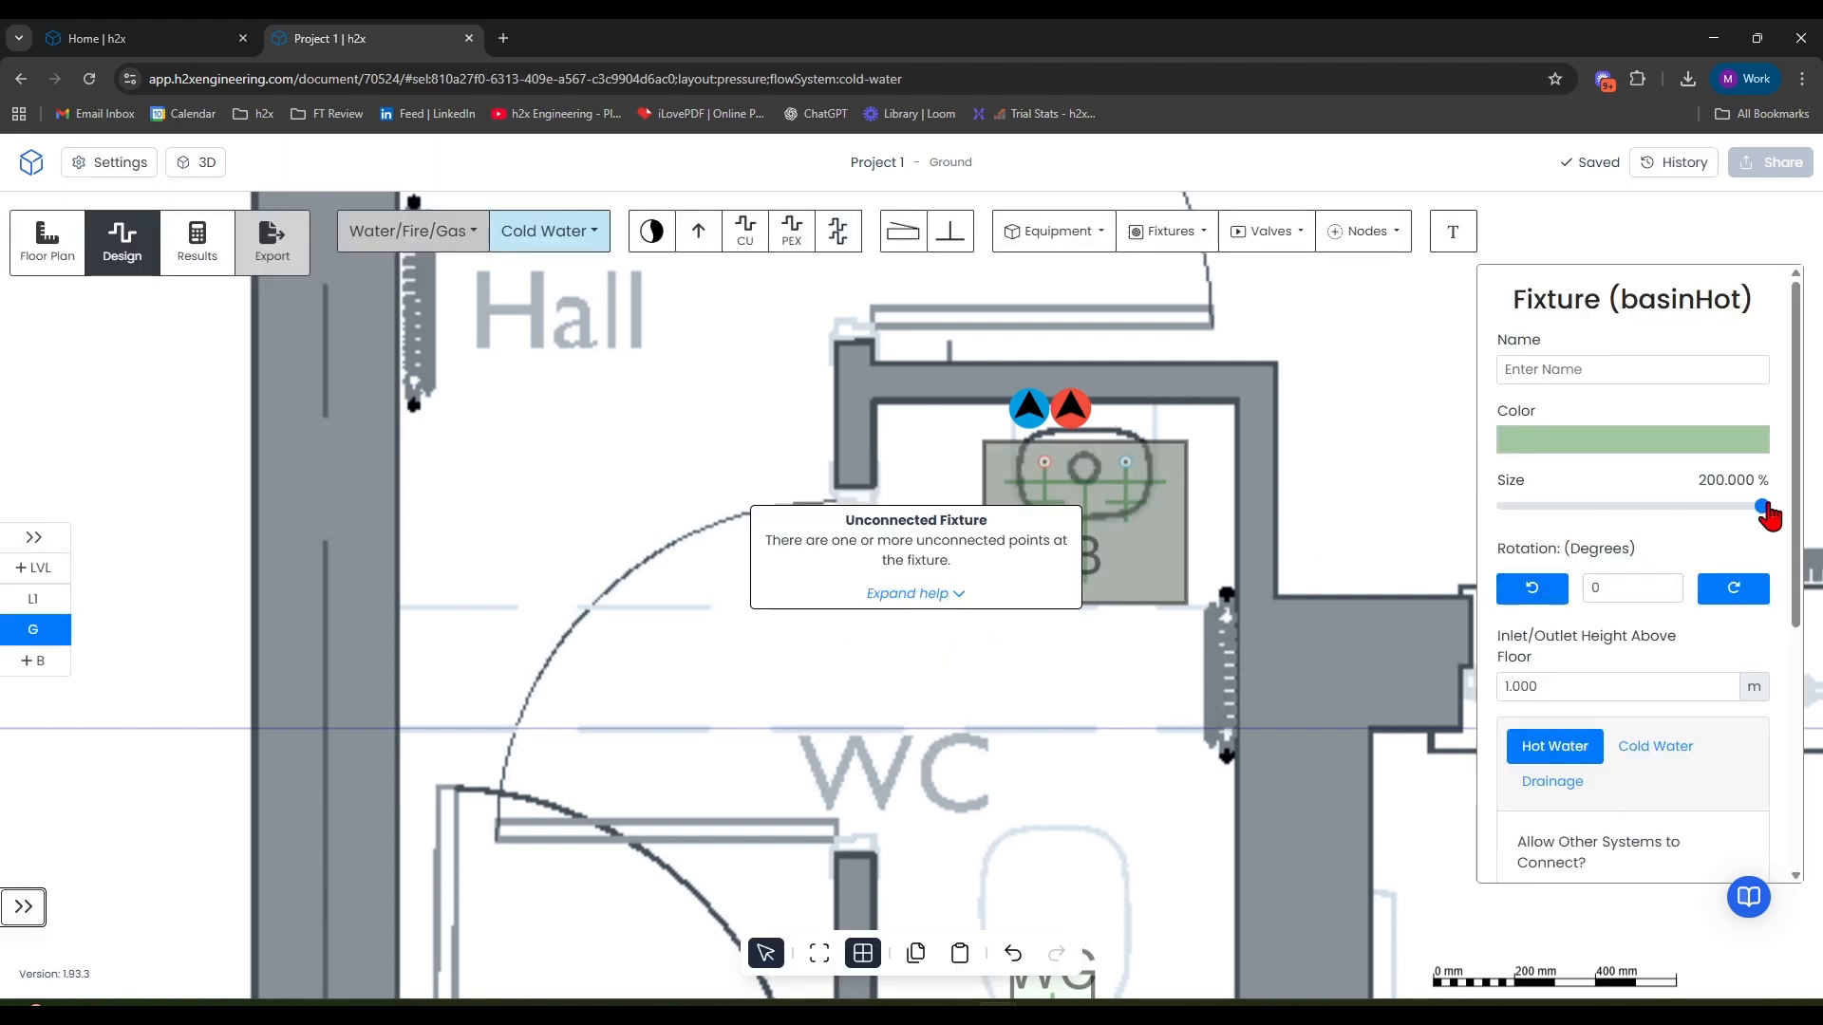
left_click_drag(1755, 511, 1581, 506)
left_click_drag(1079, 493, 1076, 476)
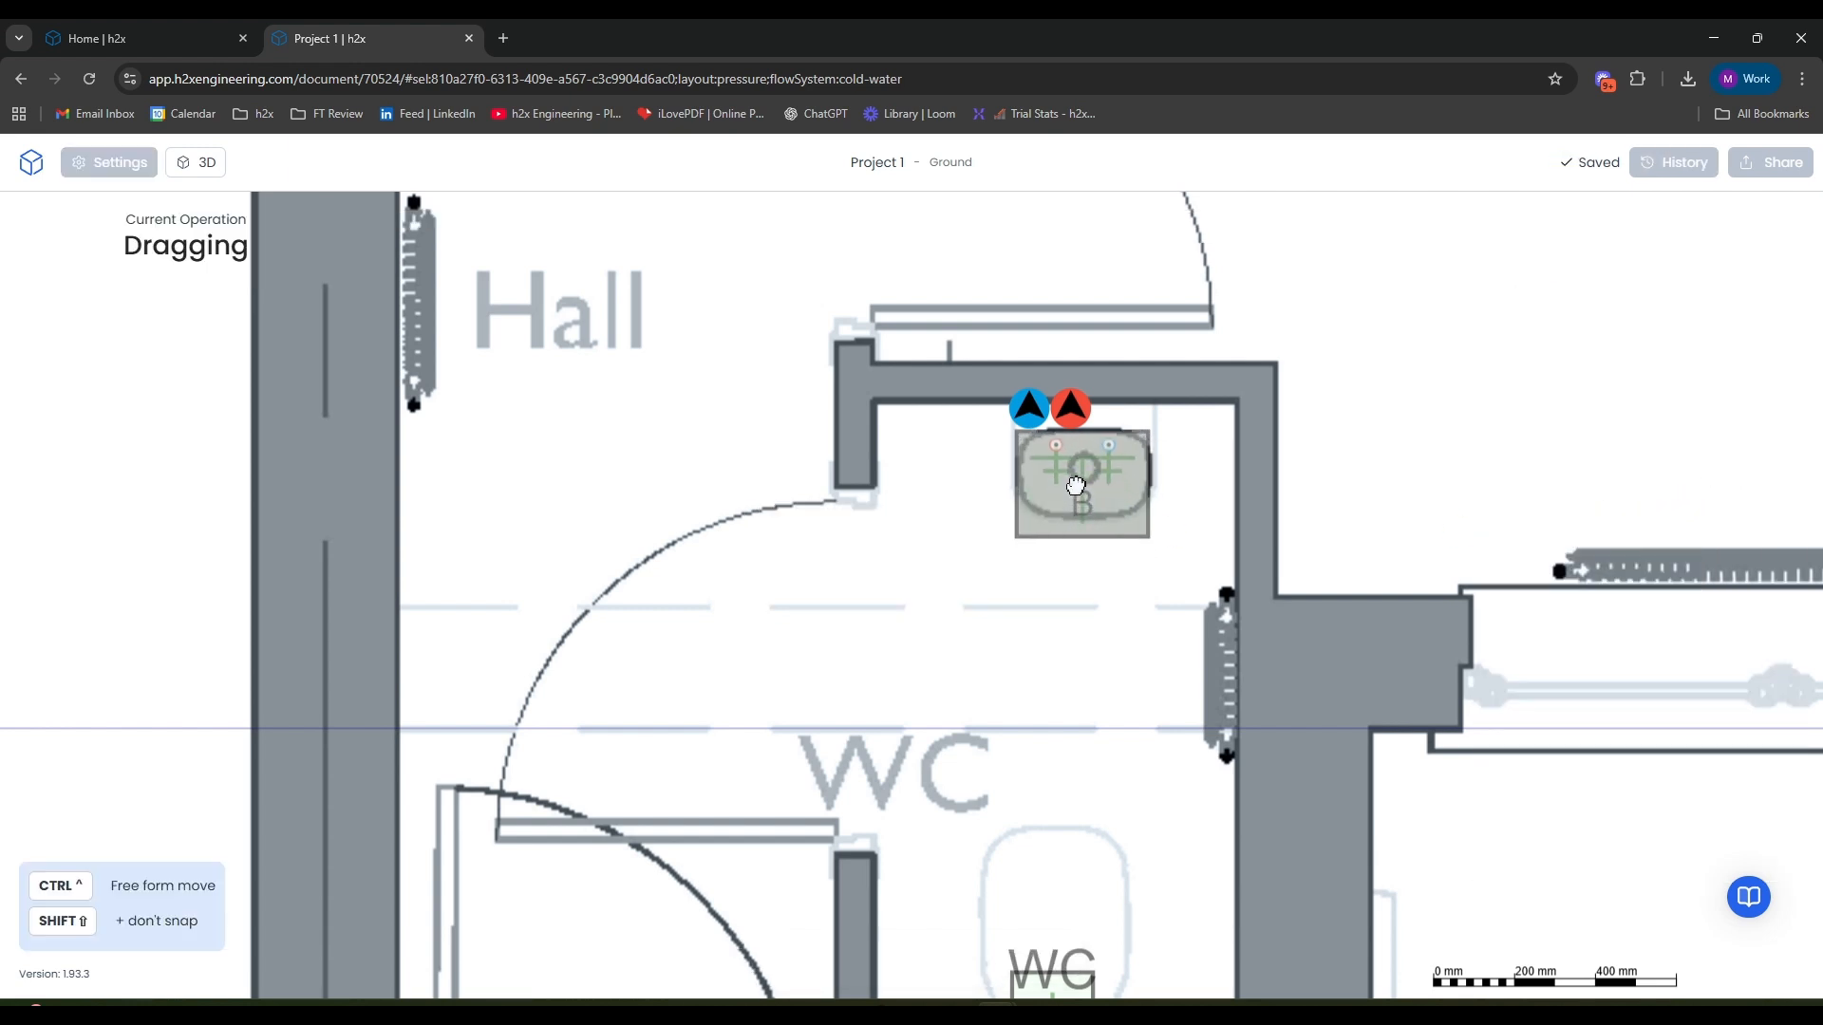
left_click(1206, 587)
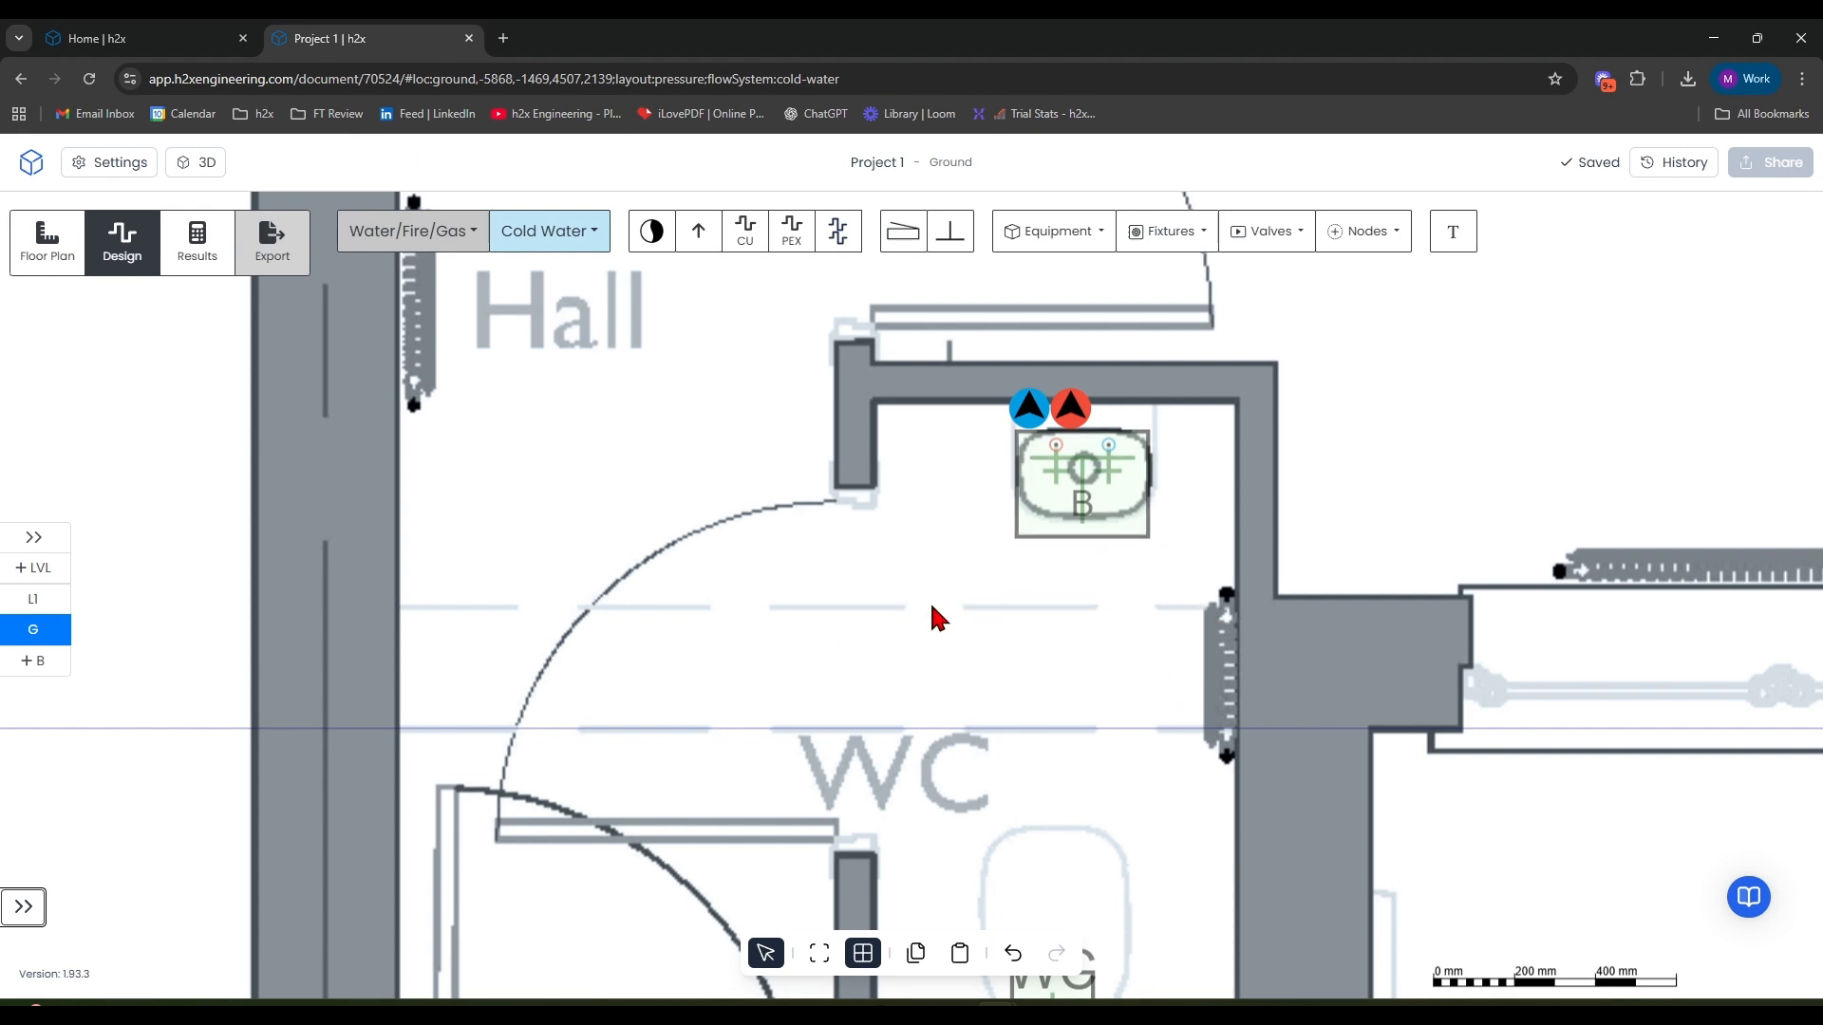
Step: Swap the hot and cold risers in the ground-floor WC so each lines up with its connection point on basin B
left_click_drag(937, 618, 943, 651)
mouse_move(1068, 475)
left_mouse_down()
mouse_move(988, 454)
mouse_move(1106, 501)
mouse_move(1106, 462)
left_mouse_up()
mouse_move(991, 461)
left_mouse_down()
mouse_move(1109, 464)
mouse_move(1041, 459)
mouse_move(1053, 485)
mouse_move(1062, 464)
left_mouse_up()
scroll(1377, 515, "down", 4)
left_click_drag(1600, 509, 1262, 502)
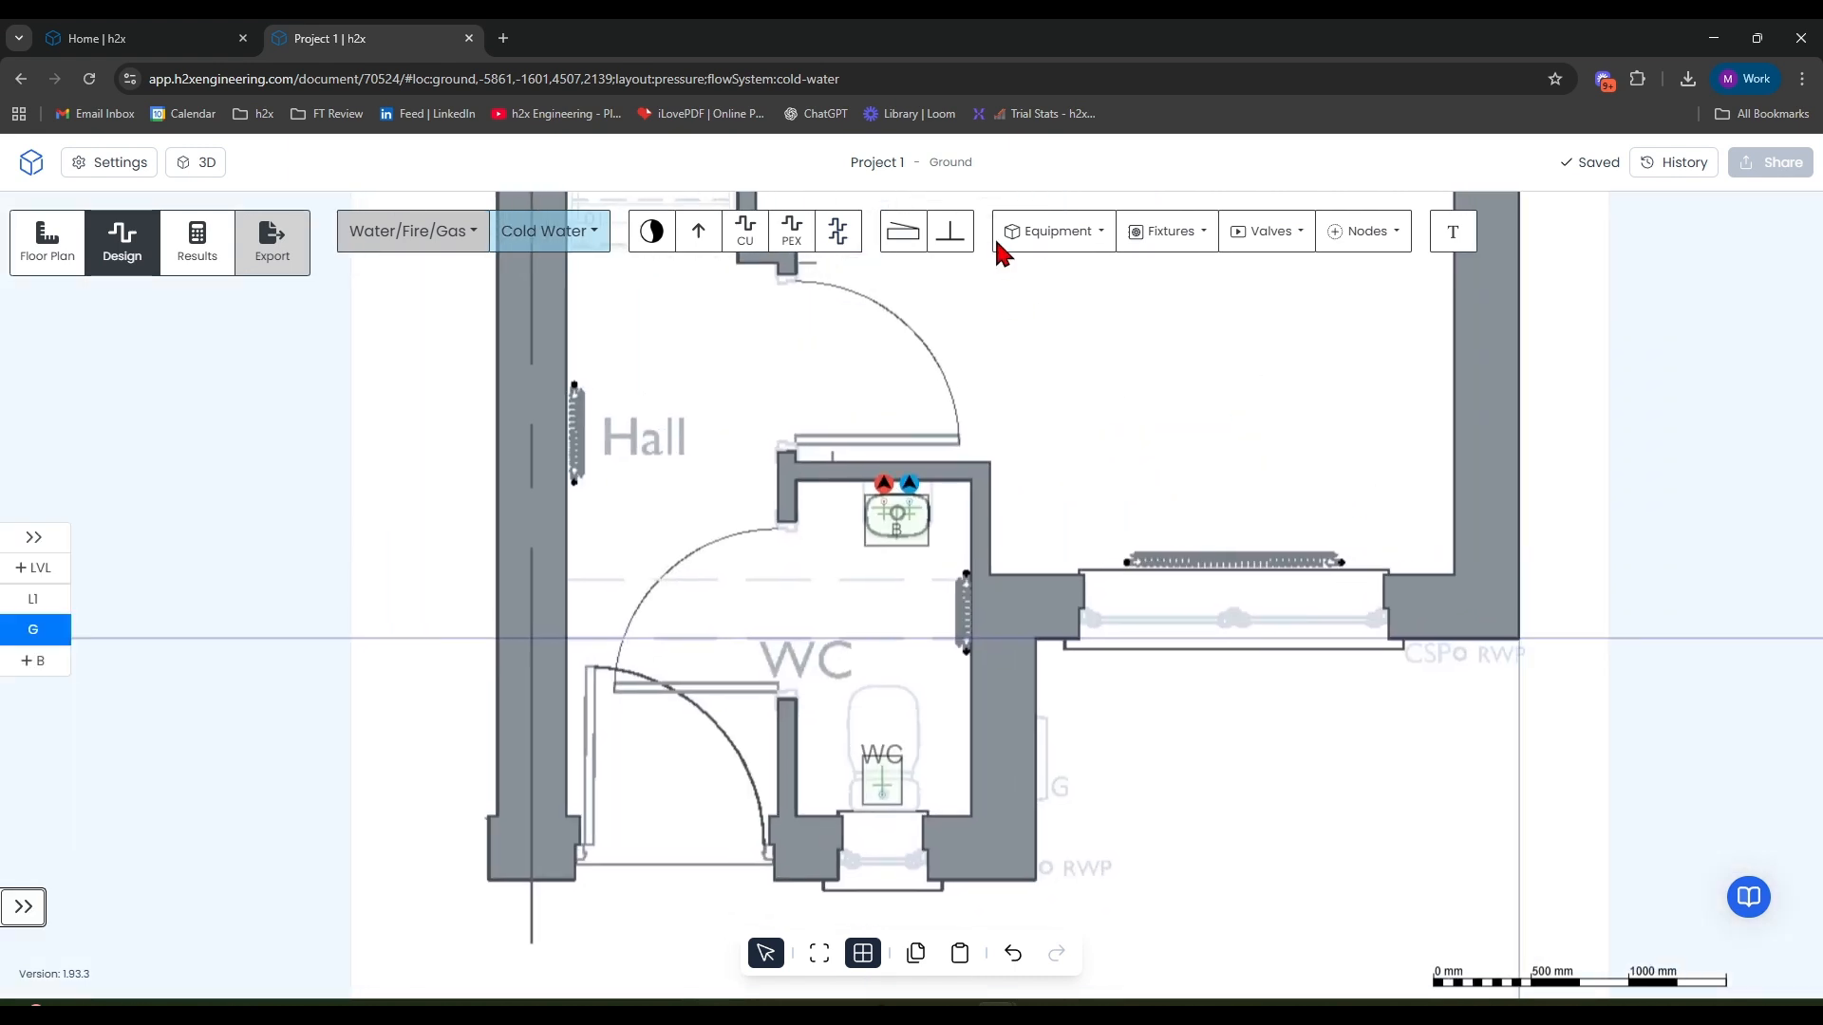
left_click(762, 245)
left_click(791, 233)
scroll(868, 432, "up", 3)
key("Escape")
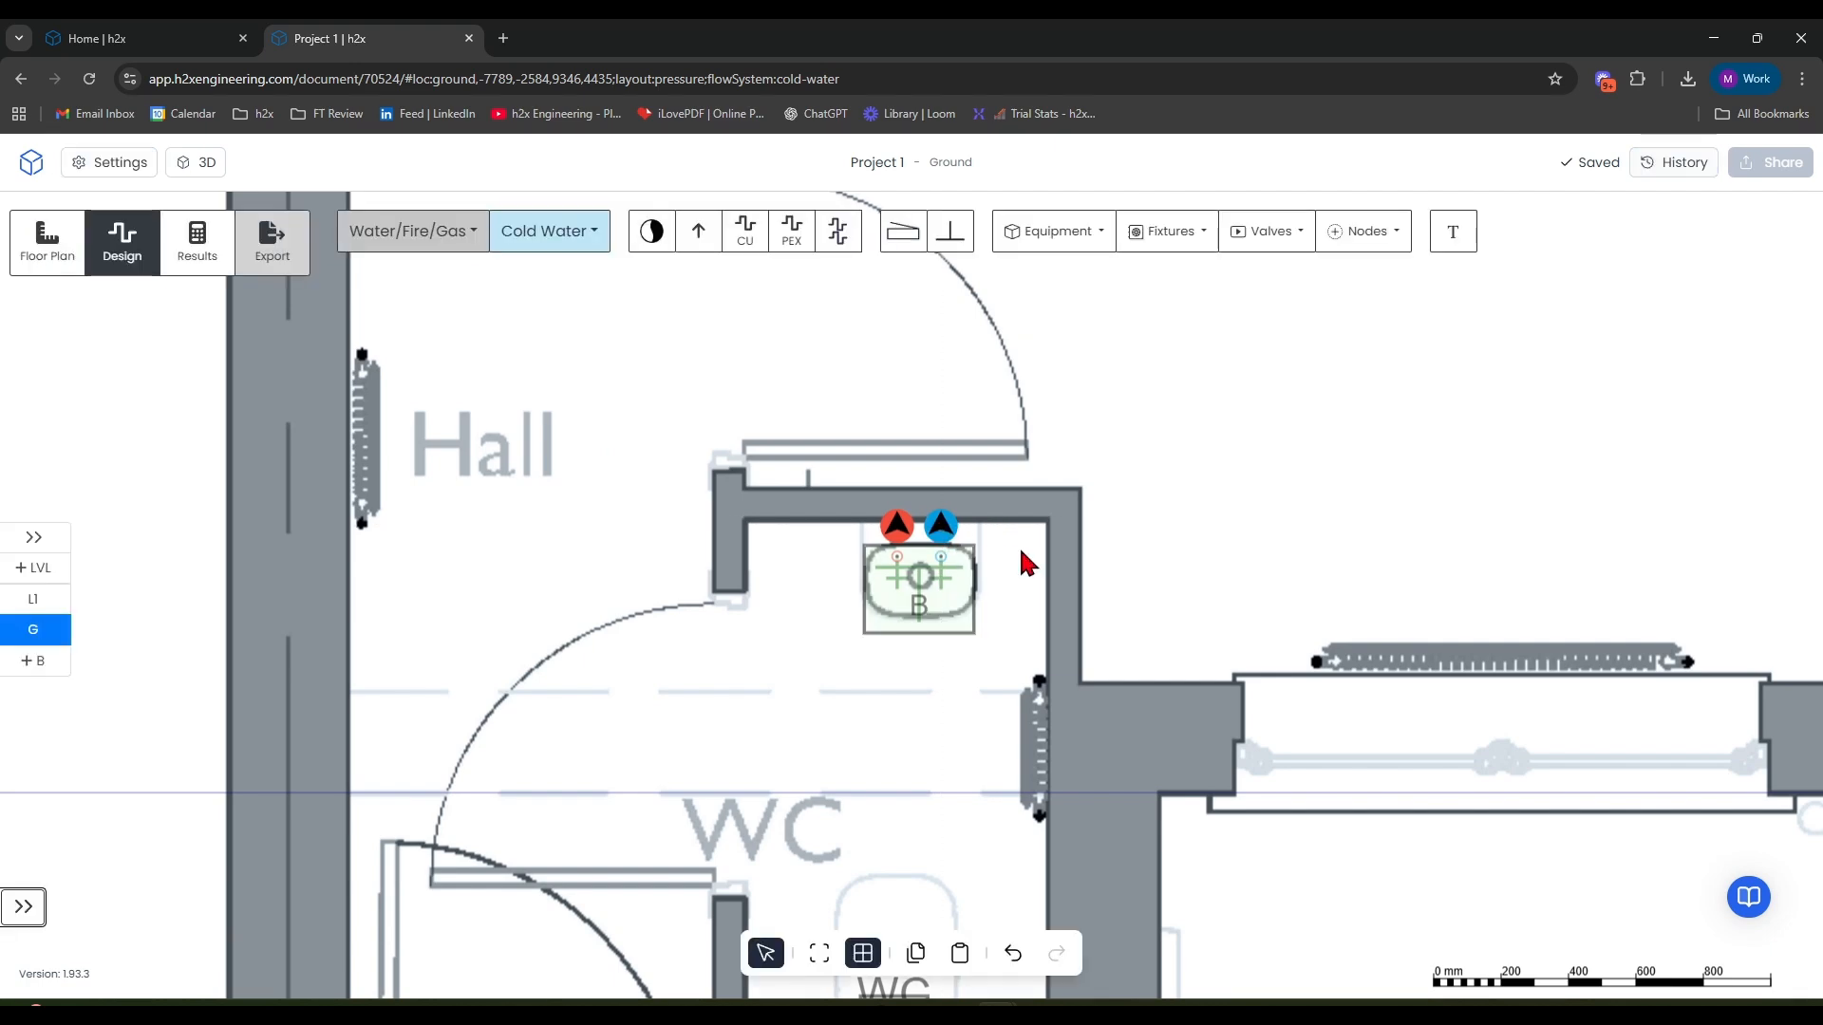
left_click(791, 233)
scroll(912, 532, "up", 3)
left_click(1009, 575)
key("Escape")
Step: Open the calculated results for Level 1 and inspect the values of the vertical cold water pipe in Bed 2
scroll(1091, 471, "down", 5)
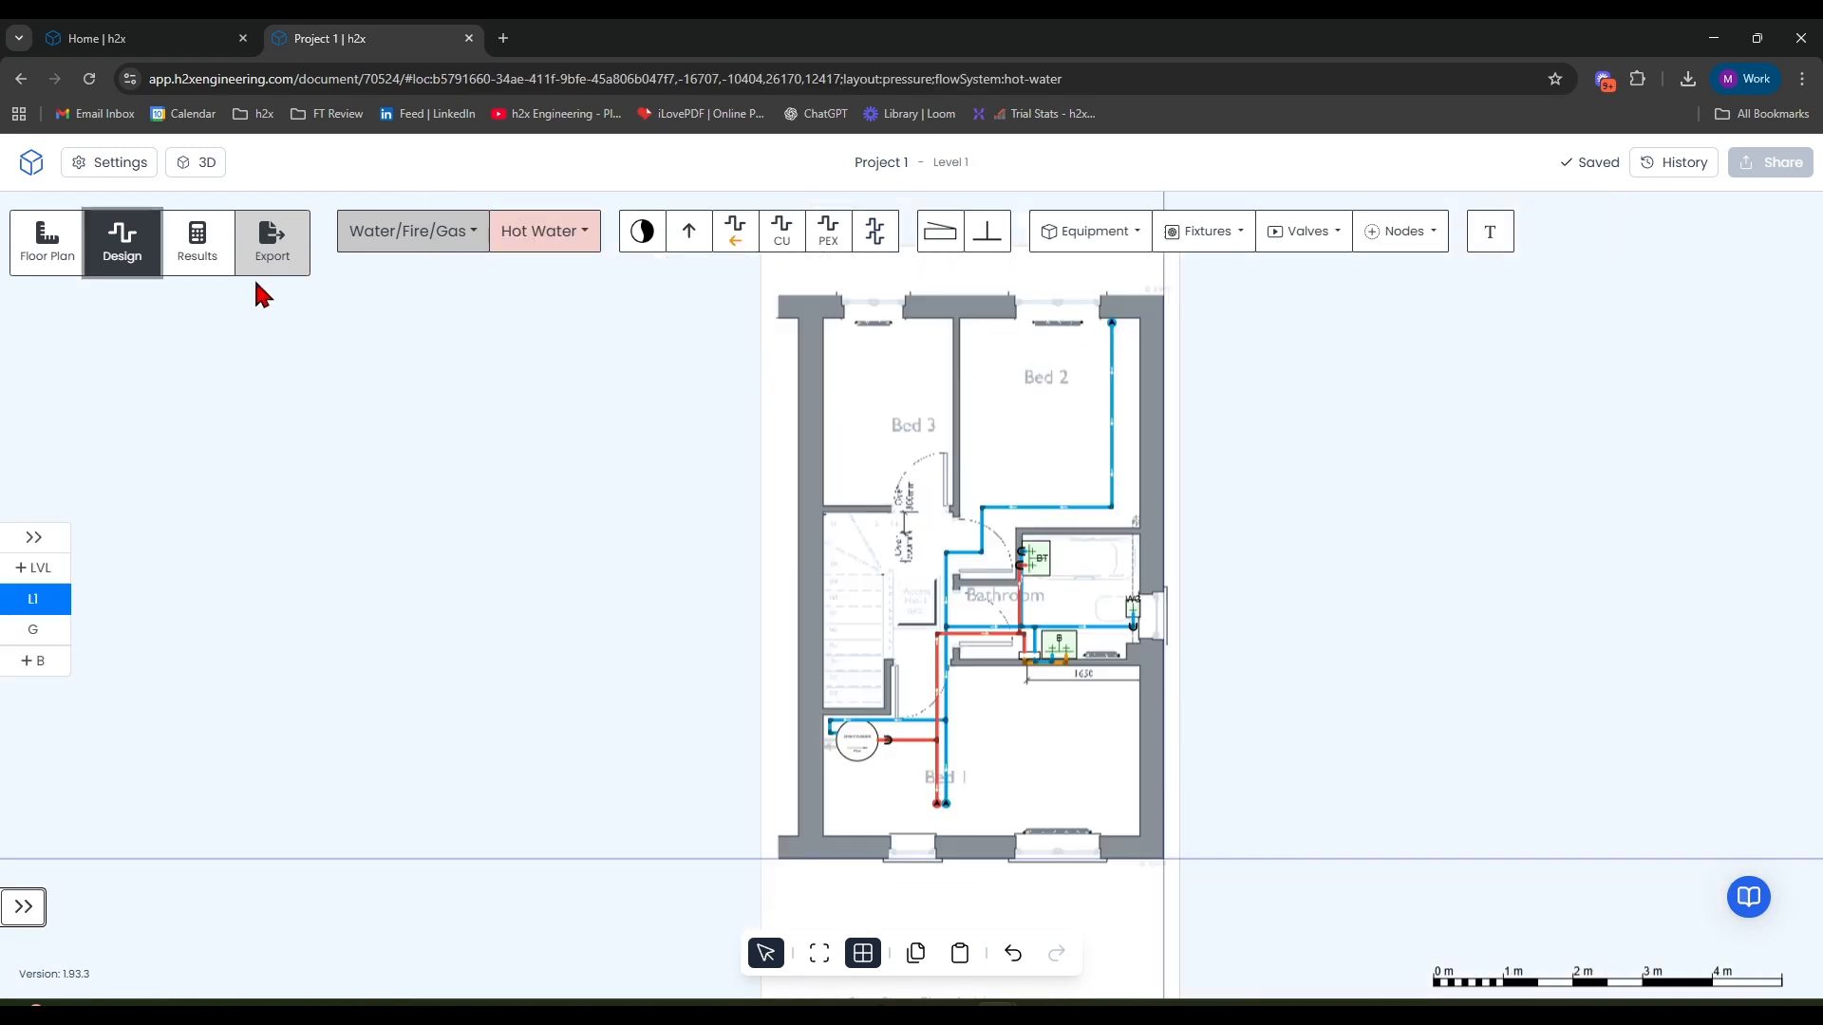
left_click(198, 271)
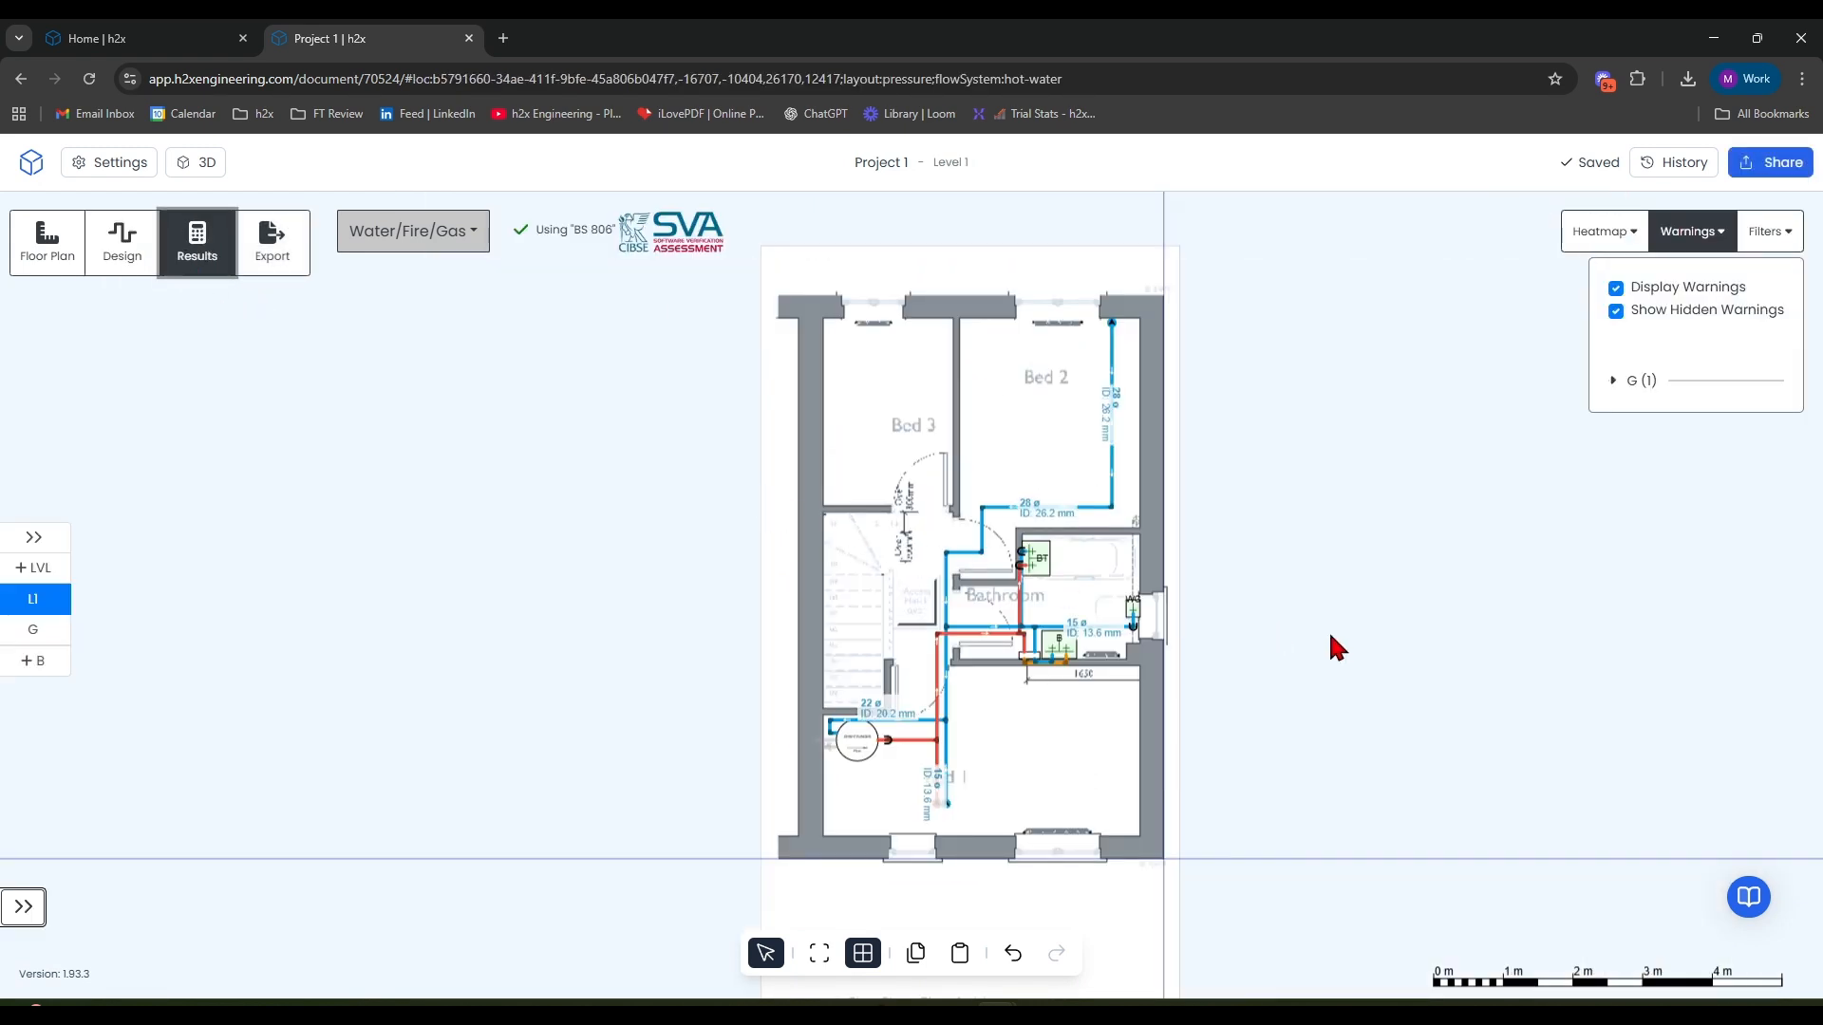
mouse_move(1114, 358)
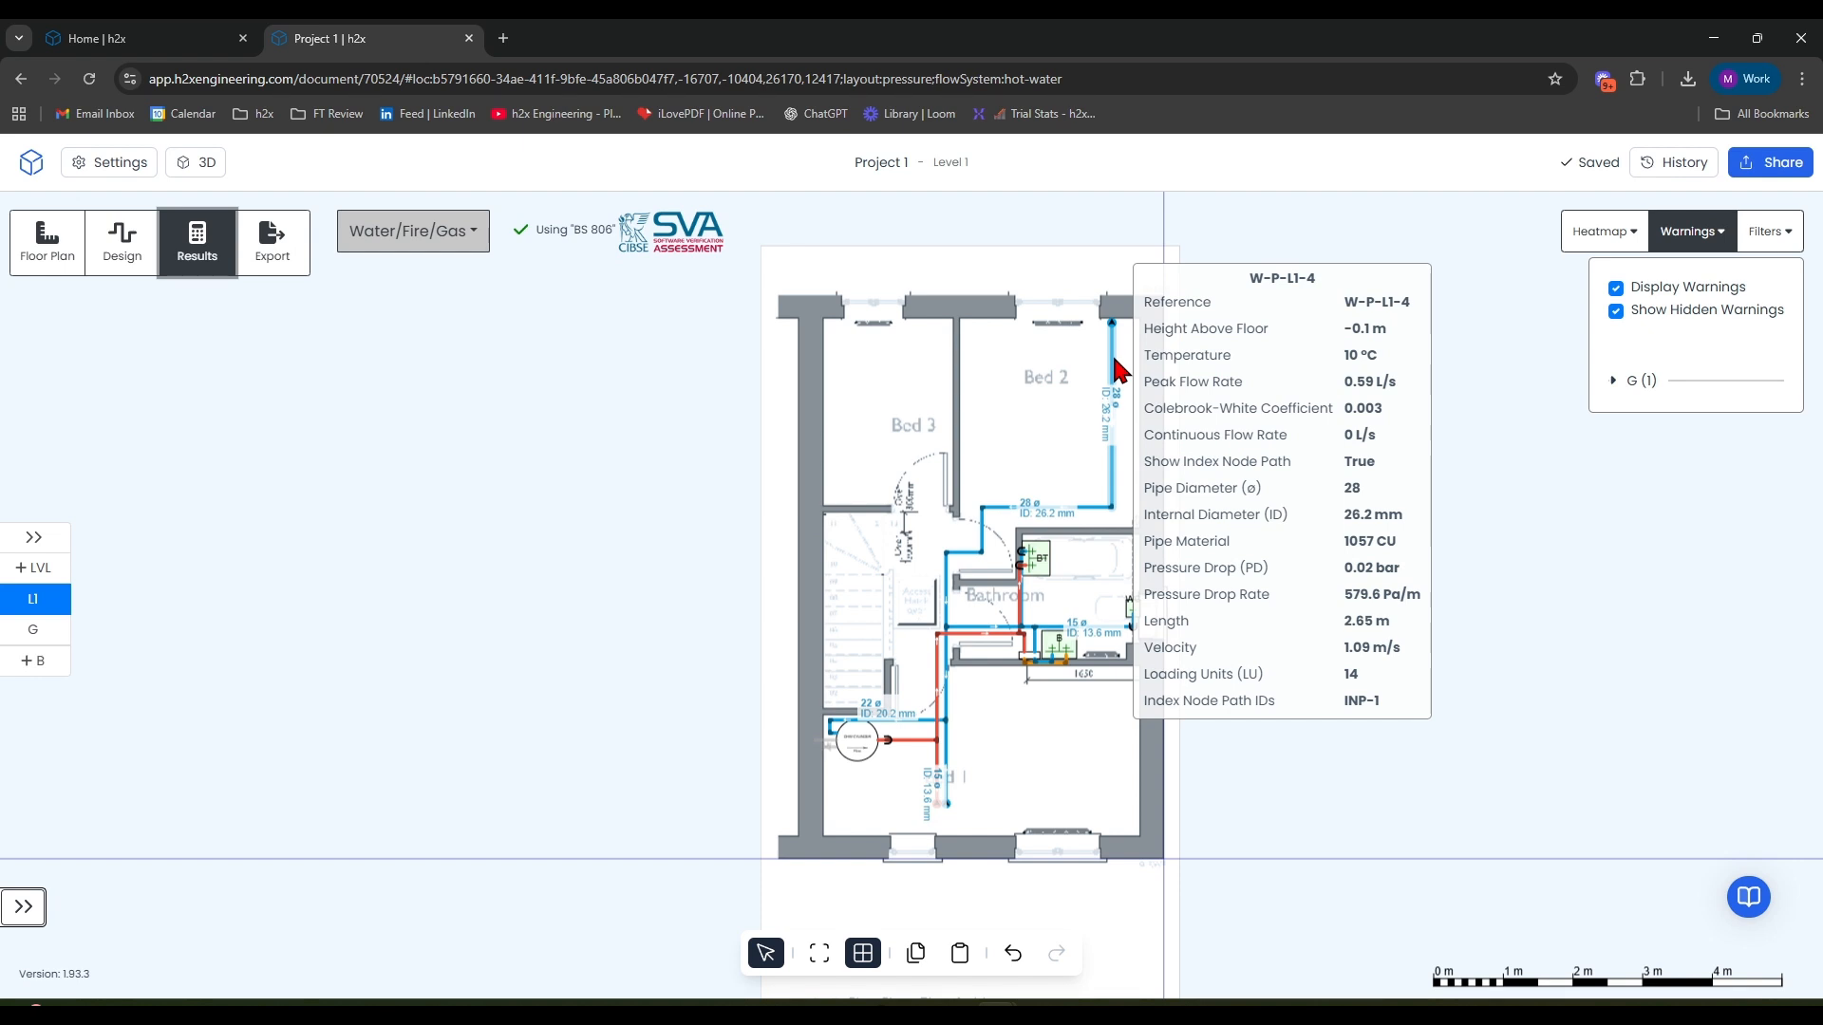
Step: Add Loading Units (LU), Velocity and Pressure Drop Rate to the pipe results displayed on the plan
left_click(1768, 232)
left_click(1653, 667)
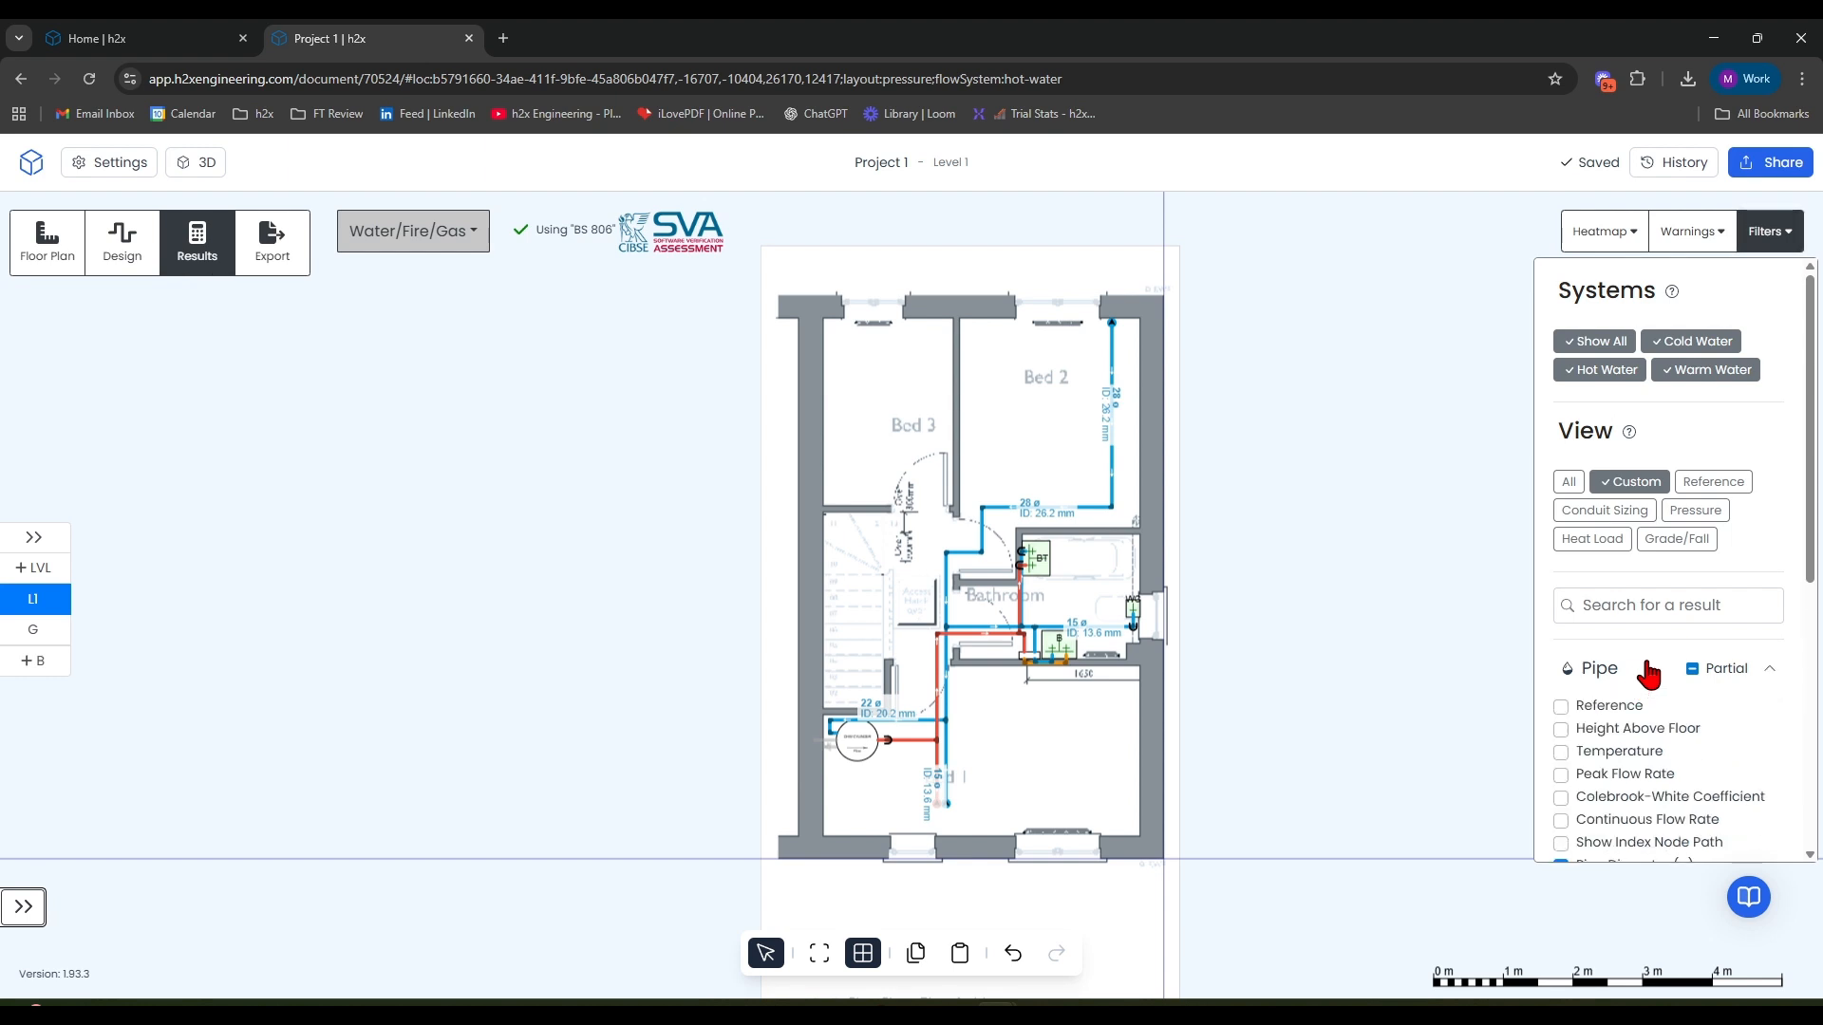
scroll(1654, 666, "down", 2)
scroll(1652, 667, "down", 2)
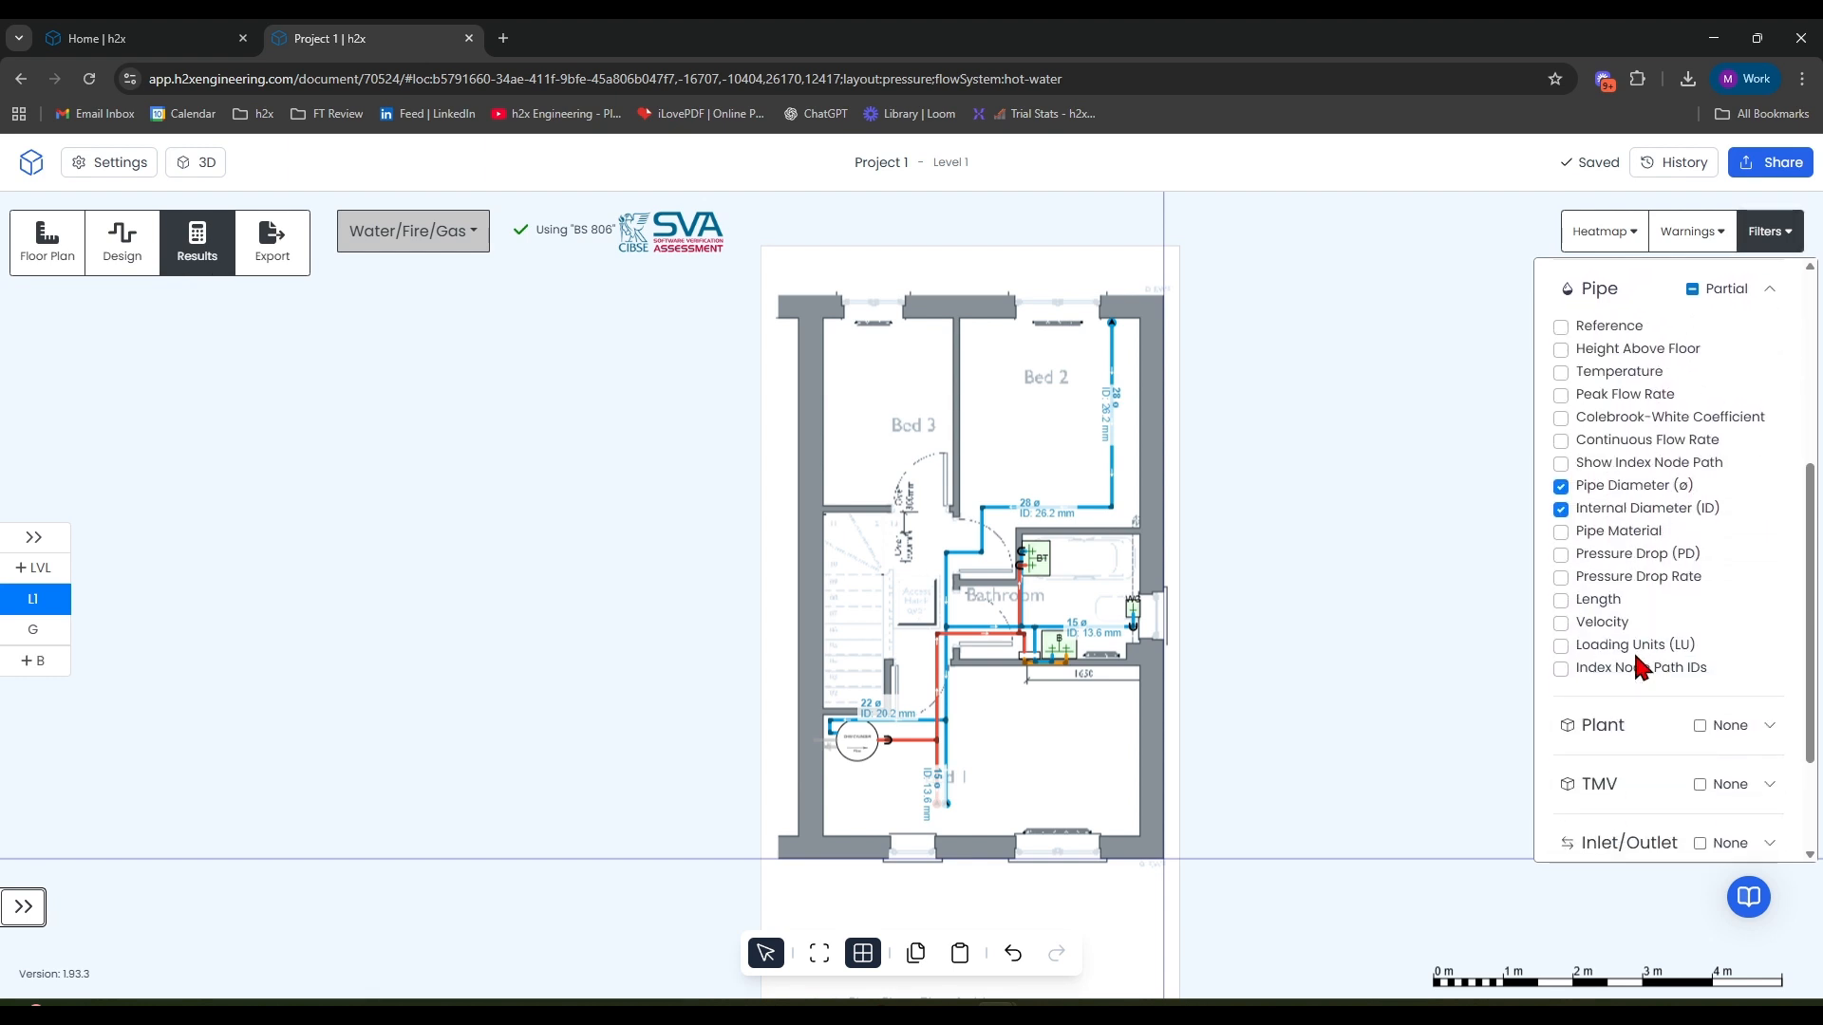
left_click(1561, 645)
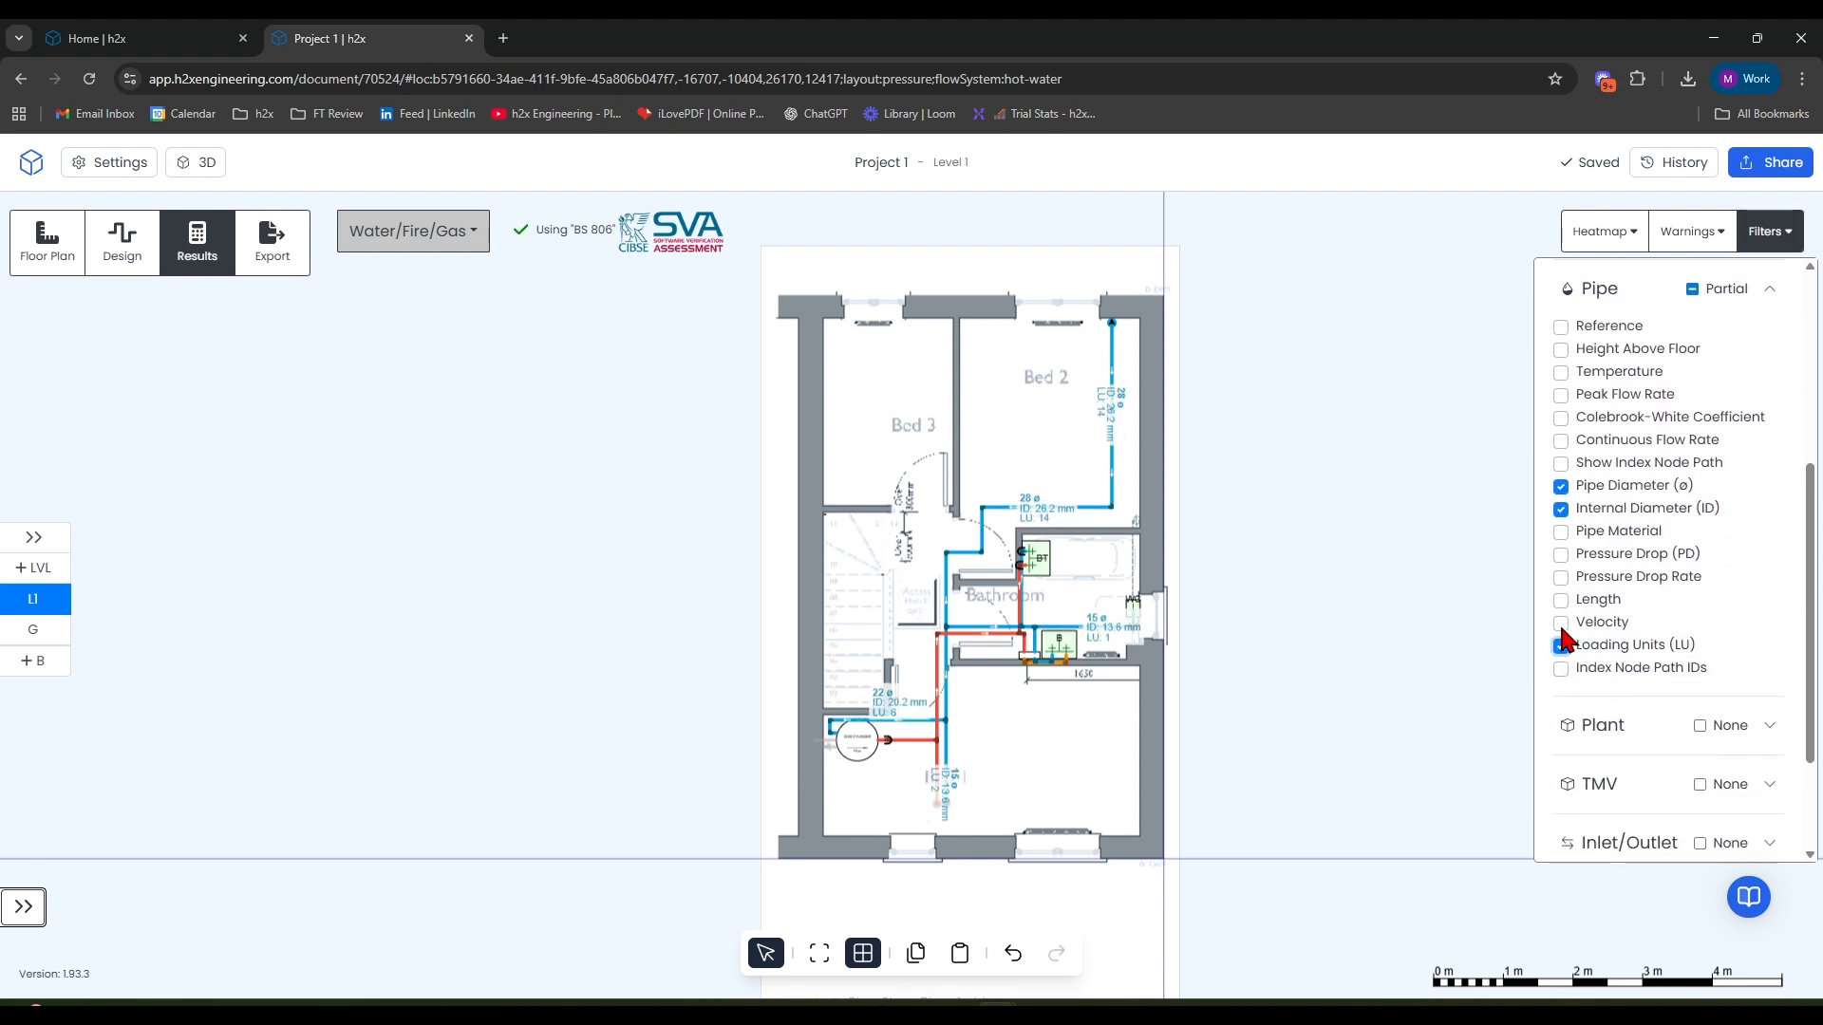
left_click(1561, 623)
left_click(1560, 577)
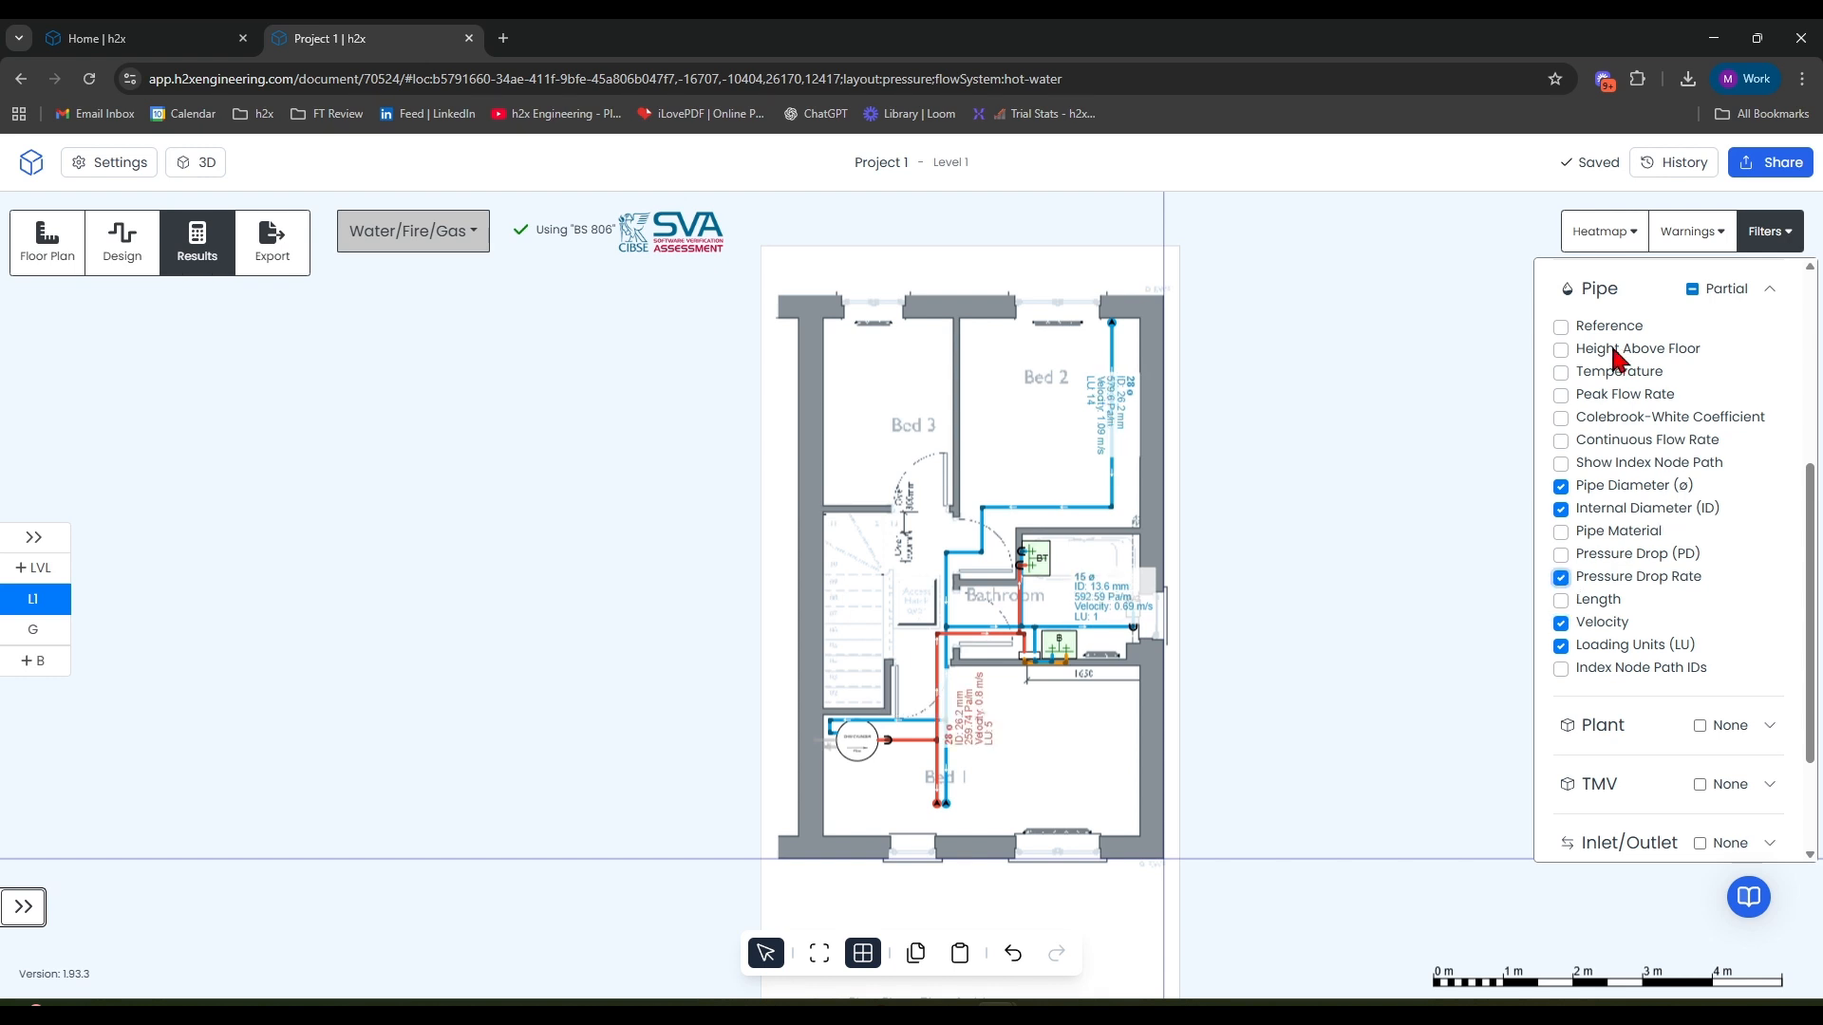
scroll(1680, 726, "down", 2)
left_click_drag(1308, 790, 1350, 778)
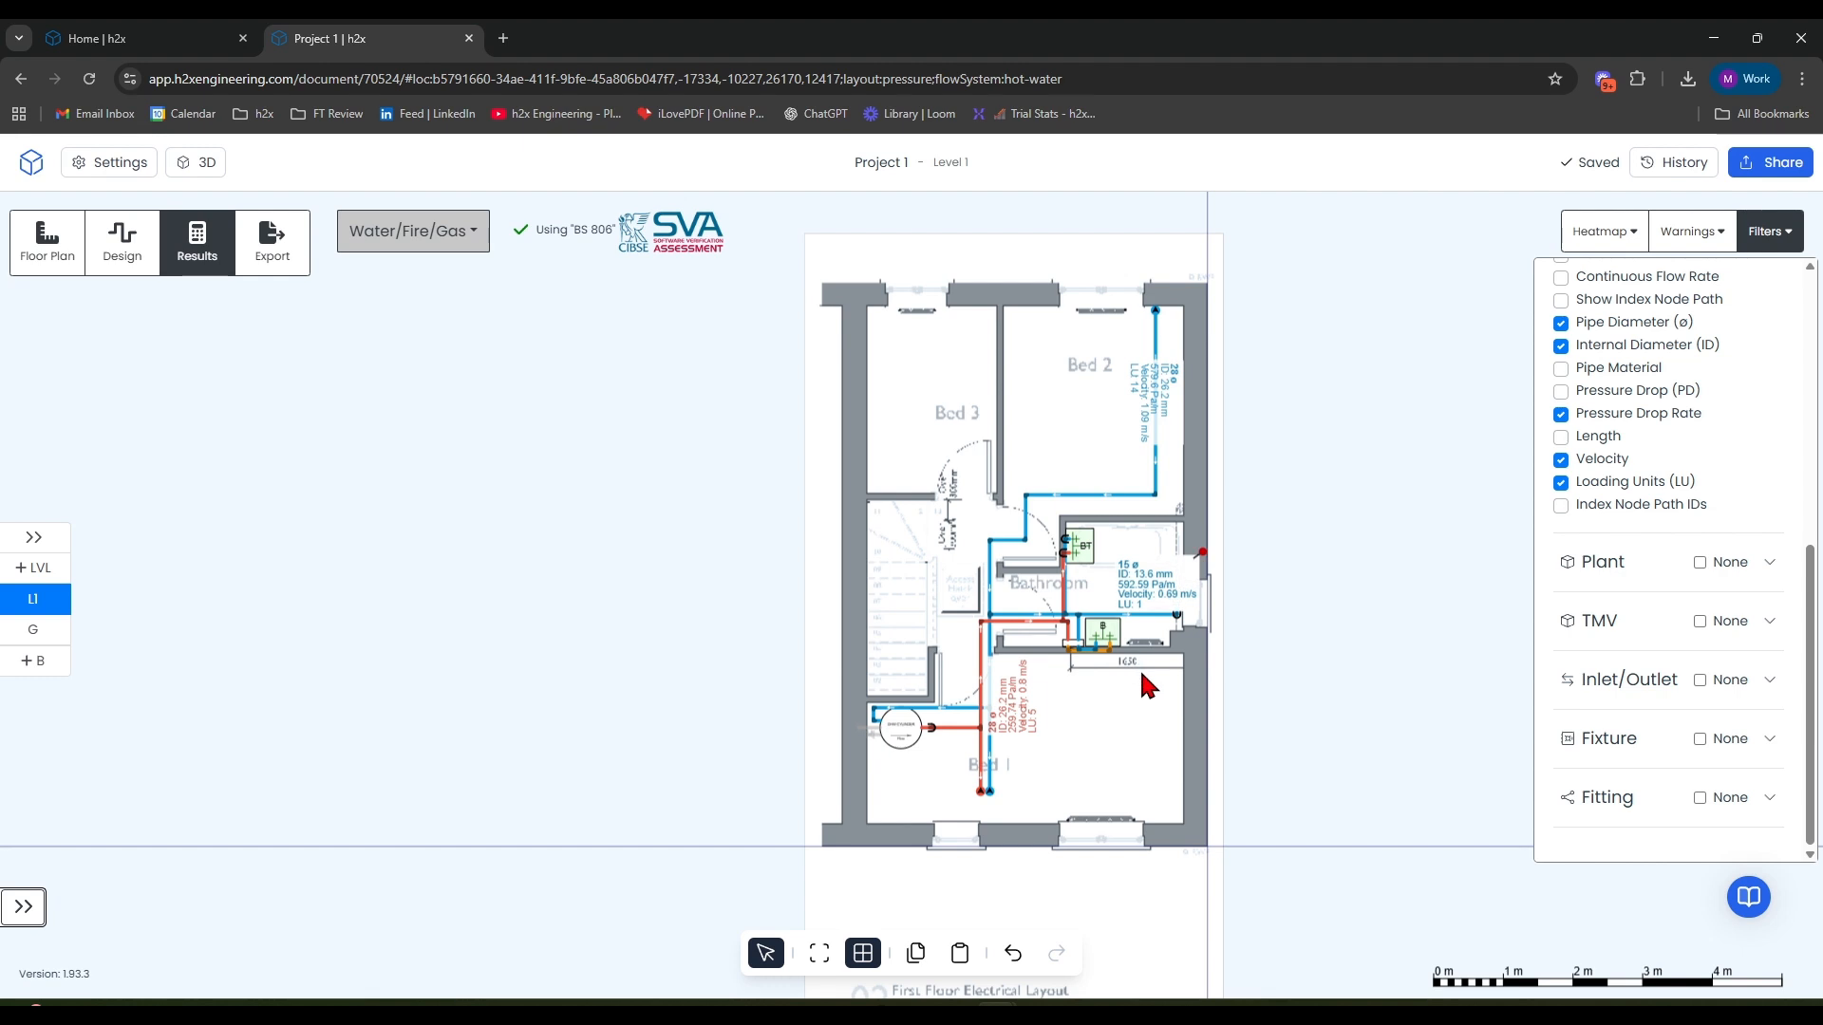